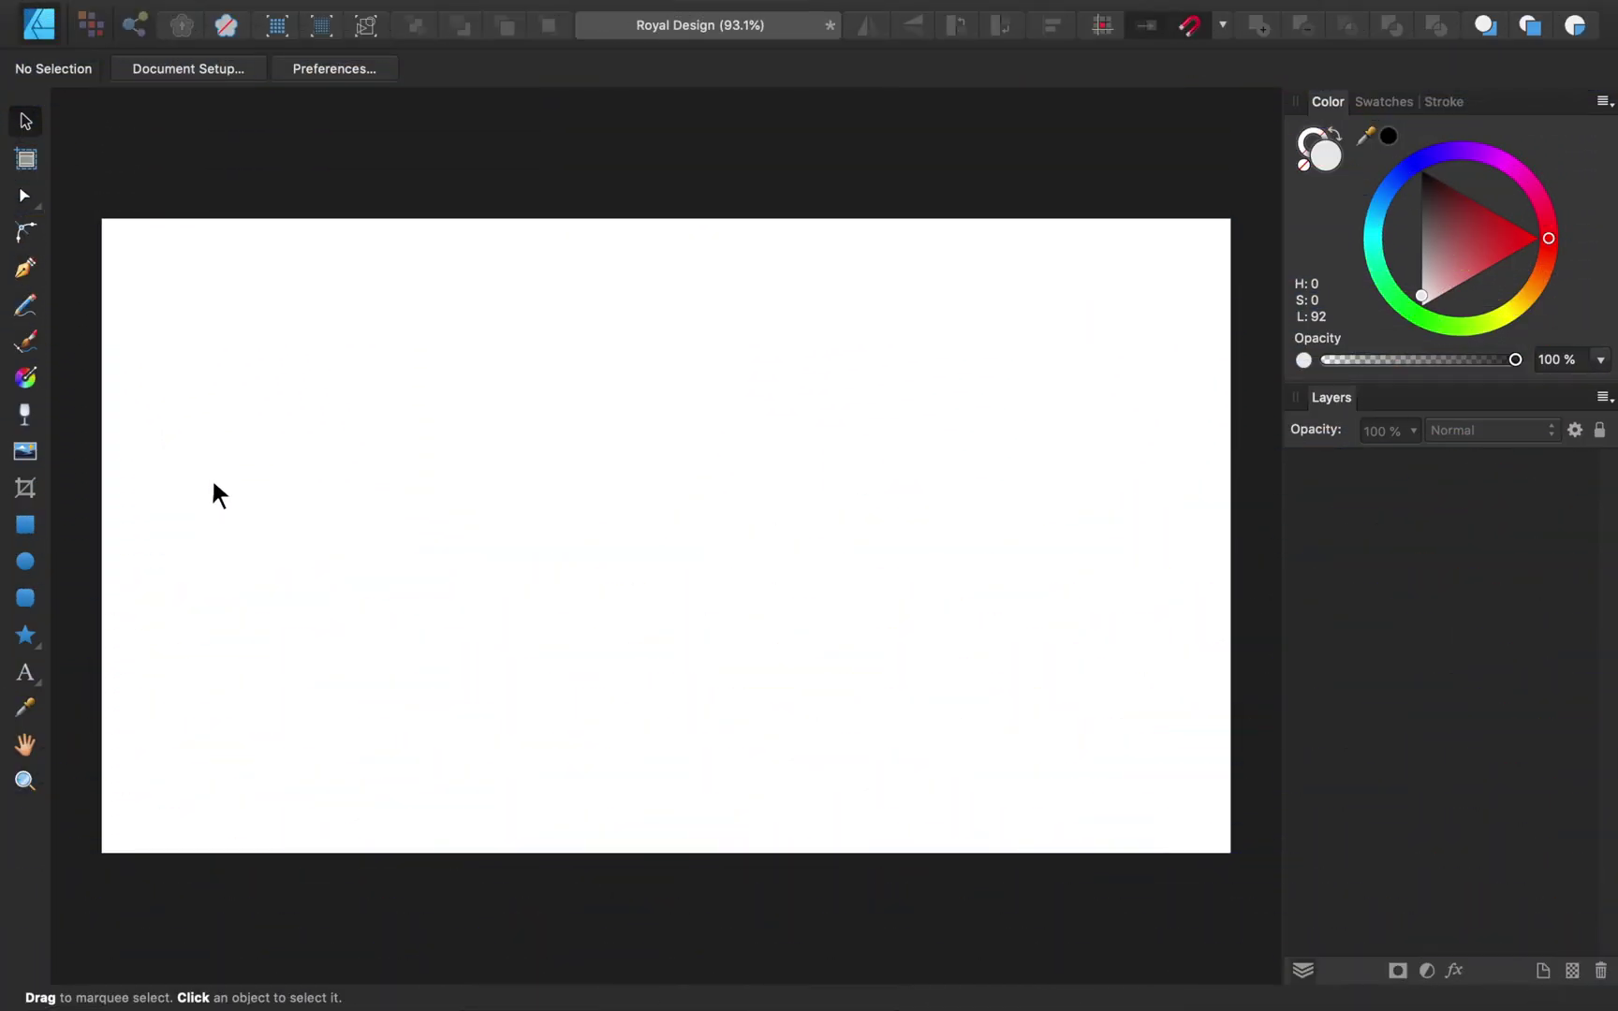
Create large black art text reading 'Royal' on the canvas.
left_click(25, 673)
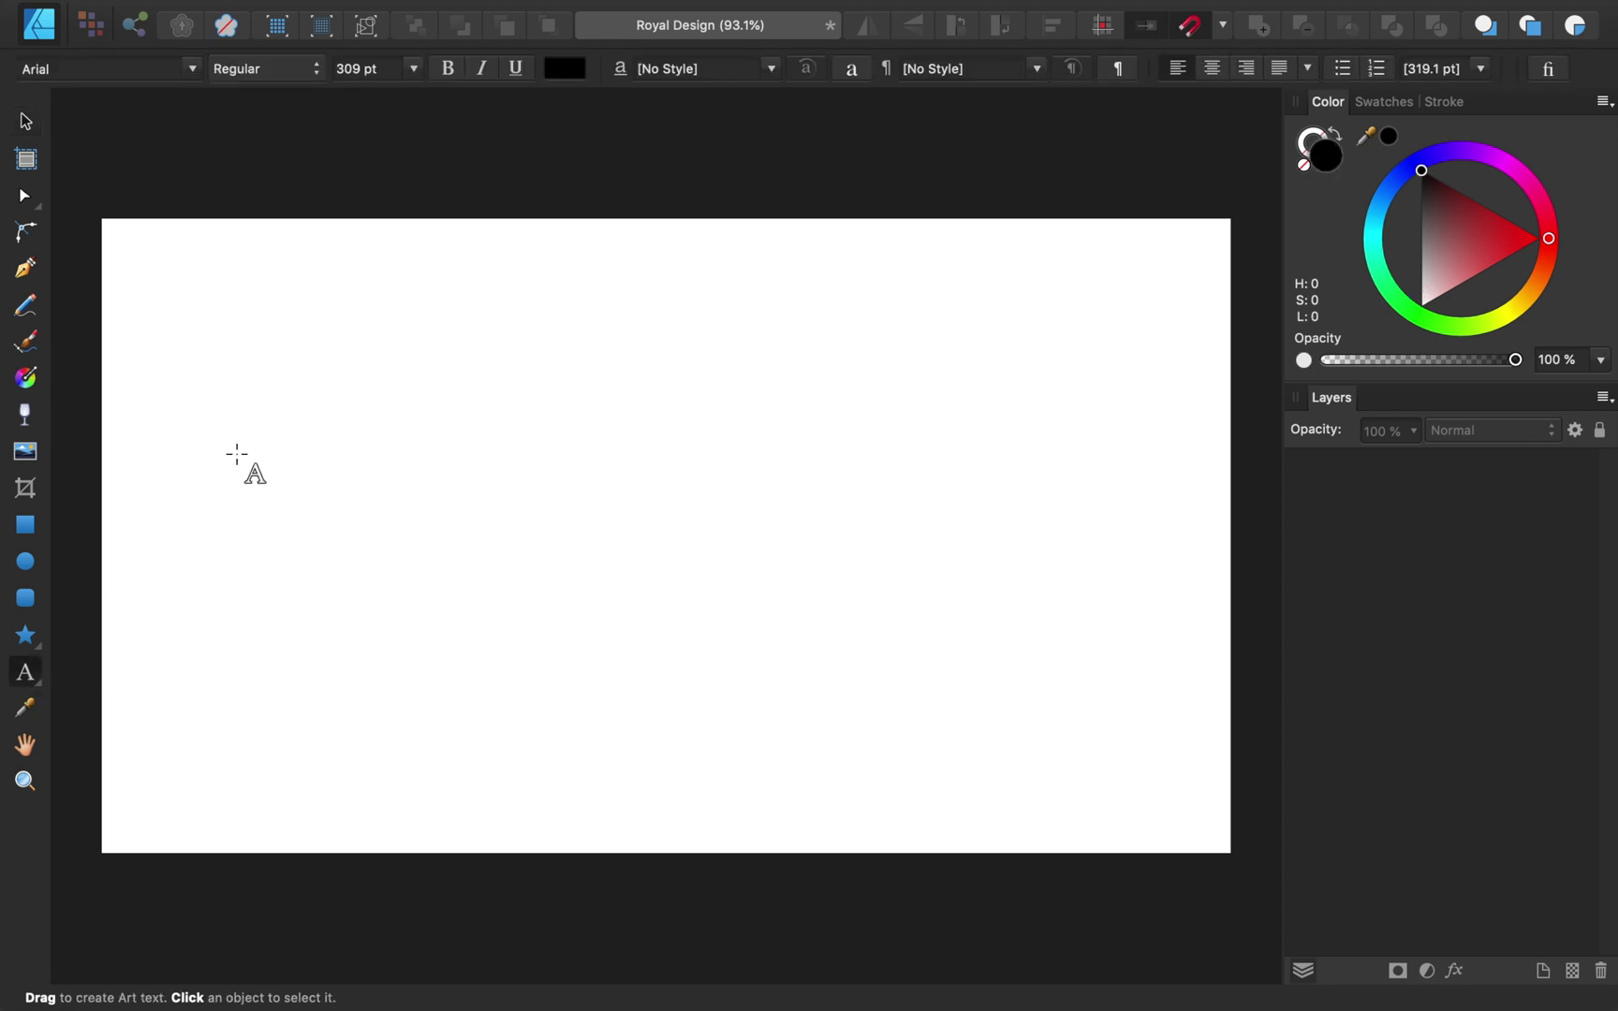
left_click_drag(293, 329, 379, 463)
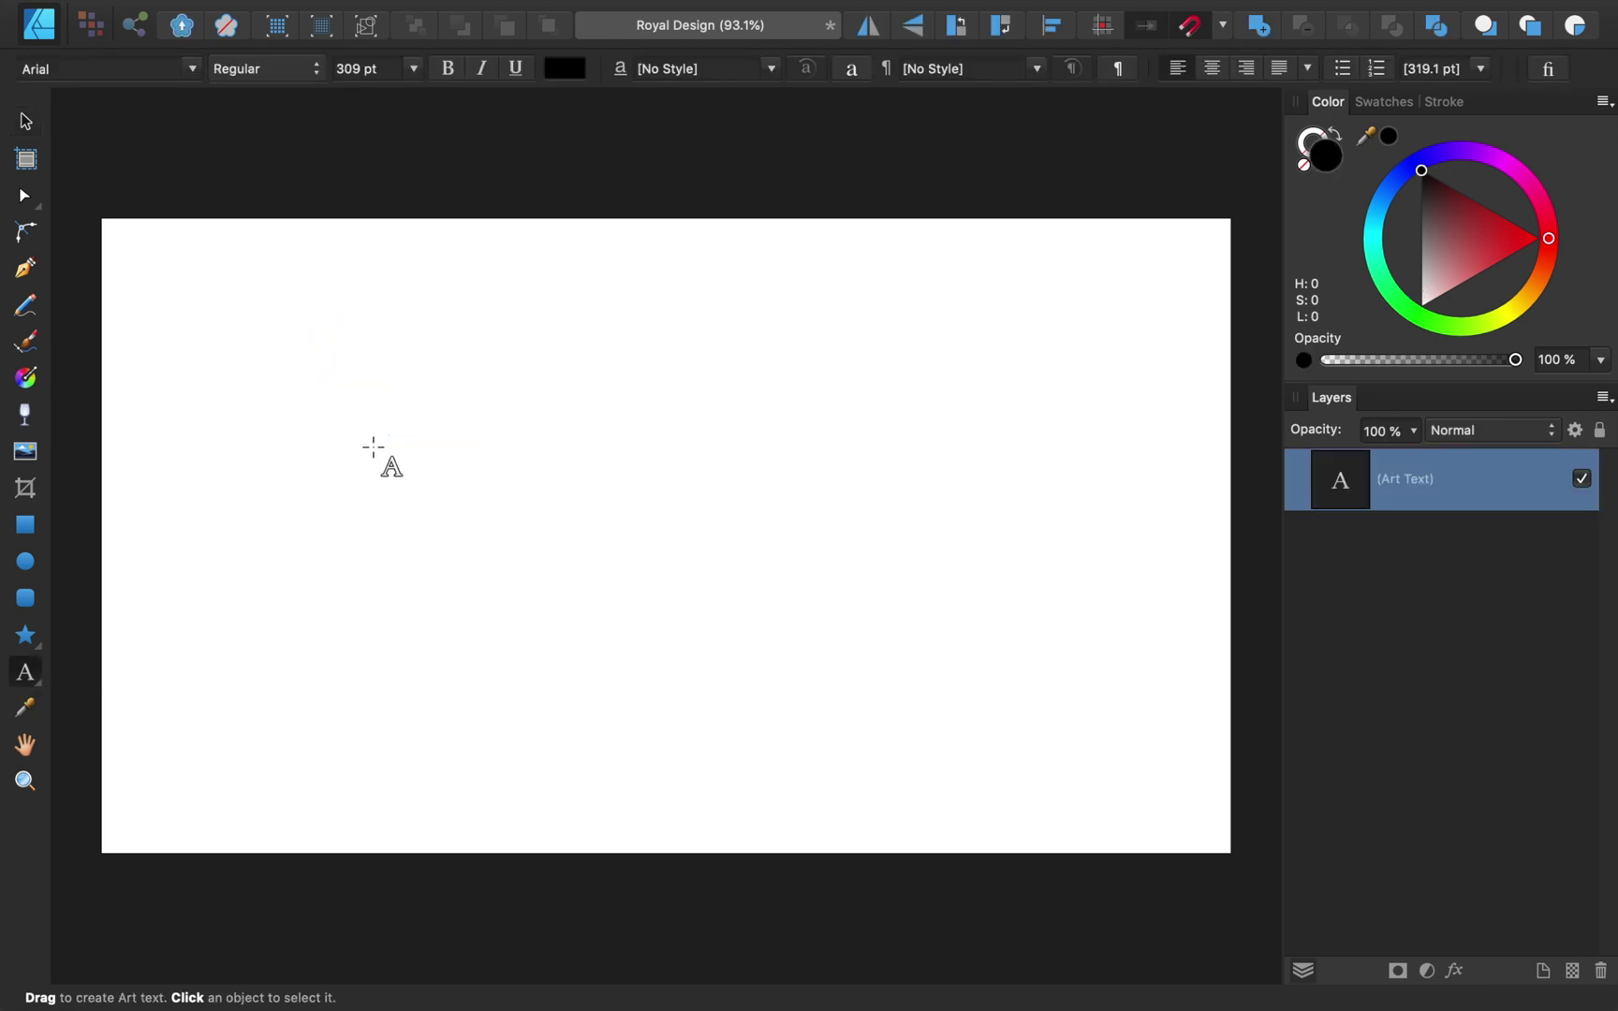
type("Royal")
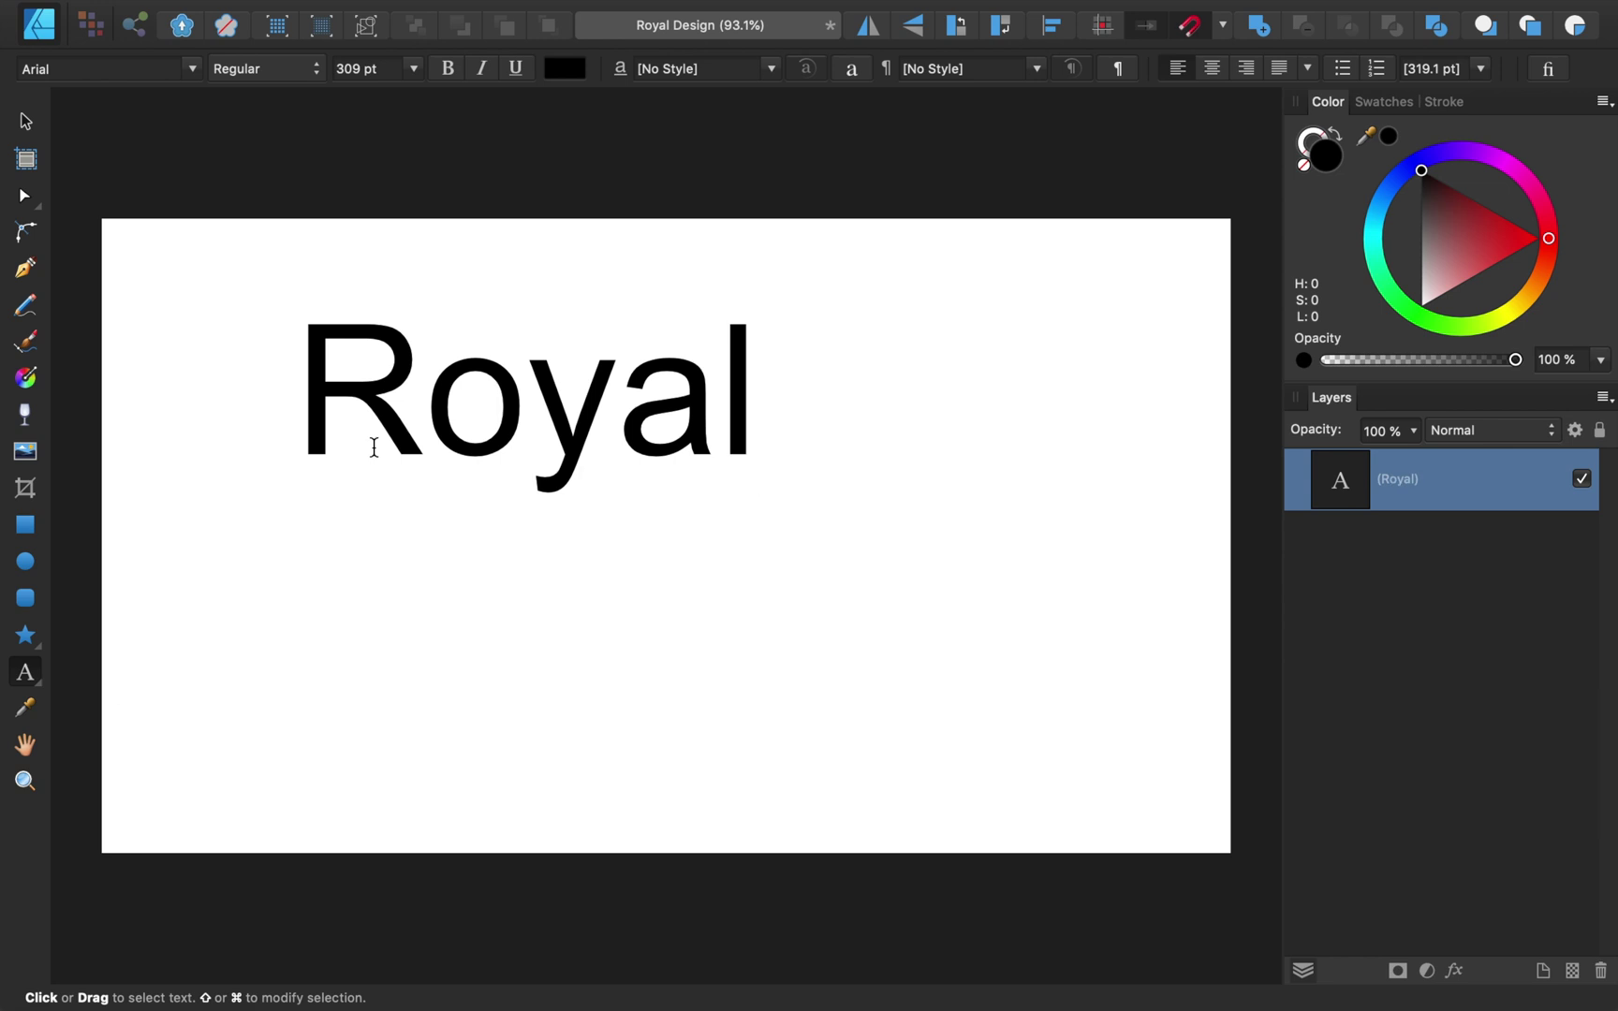
Duplicate the Royal text, shift the copy down-right, and select the copy's word.
key("super+j")
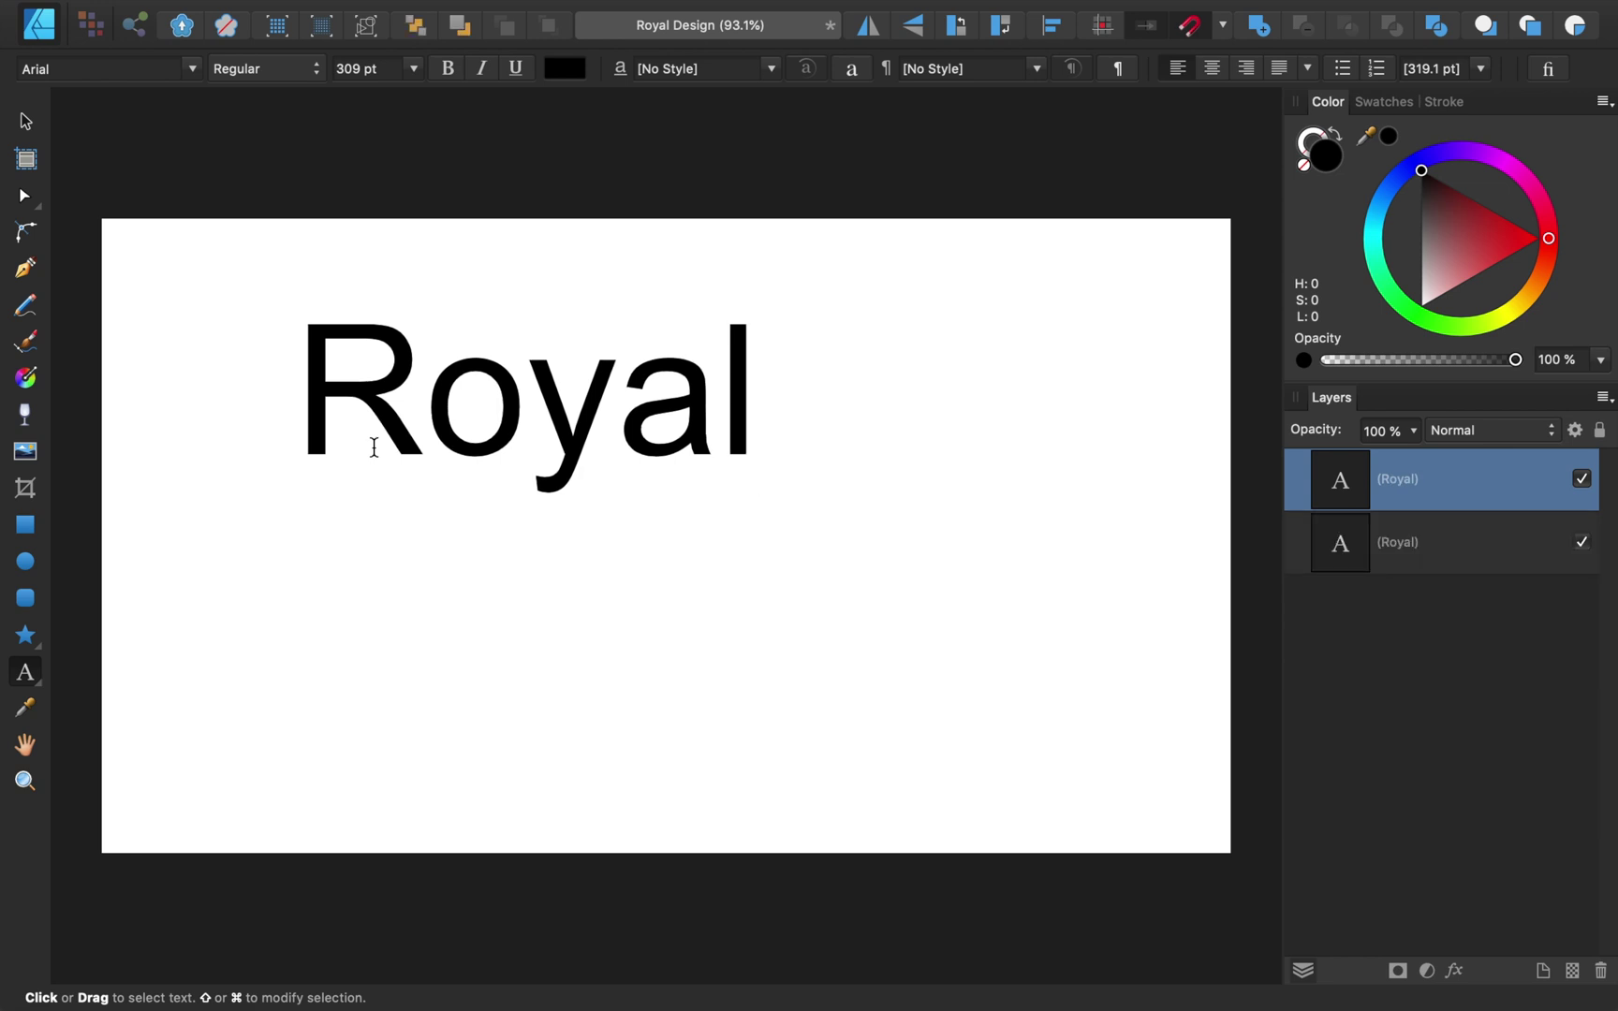
left_click_drag(426, 325, 567, 579)
double_click(567, 579)
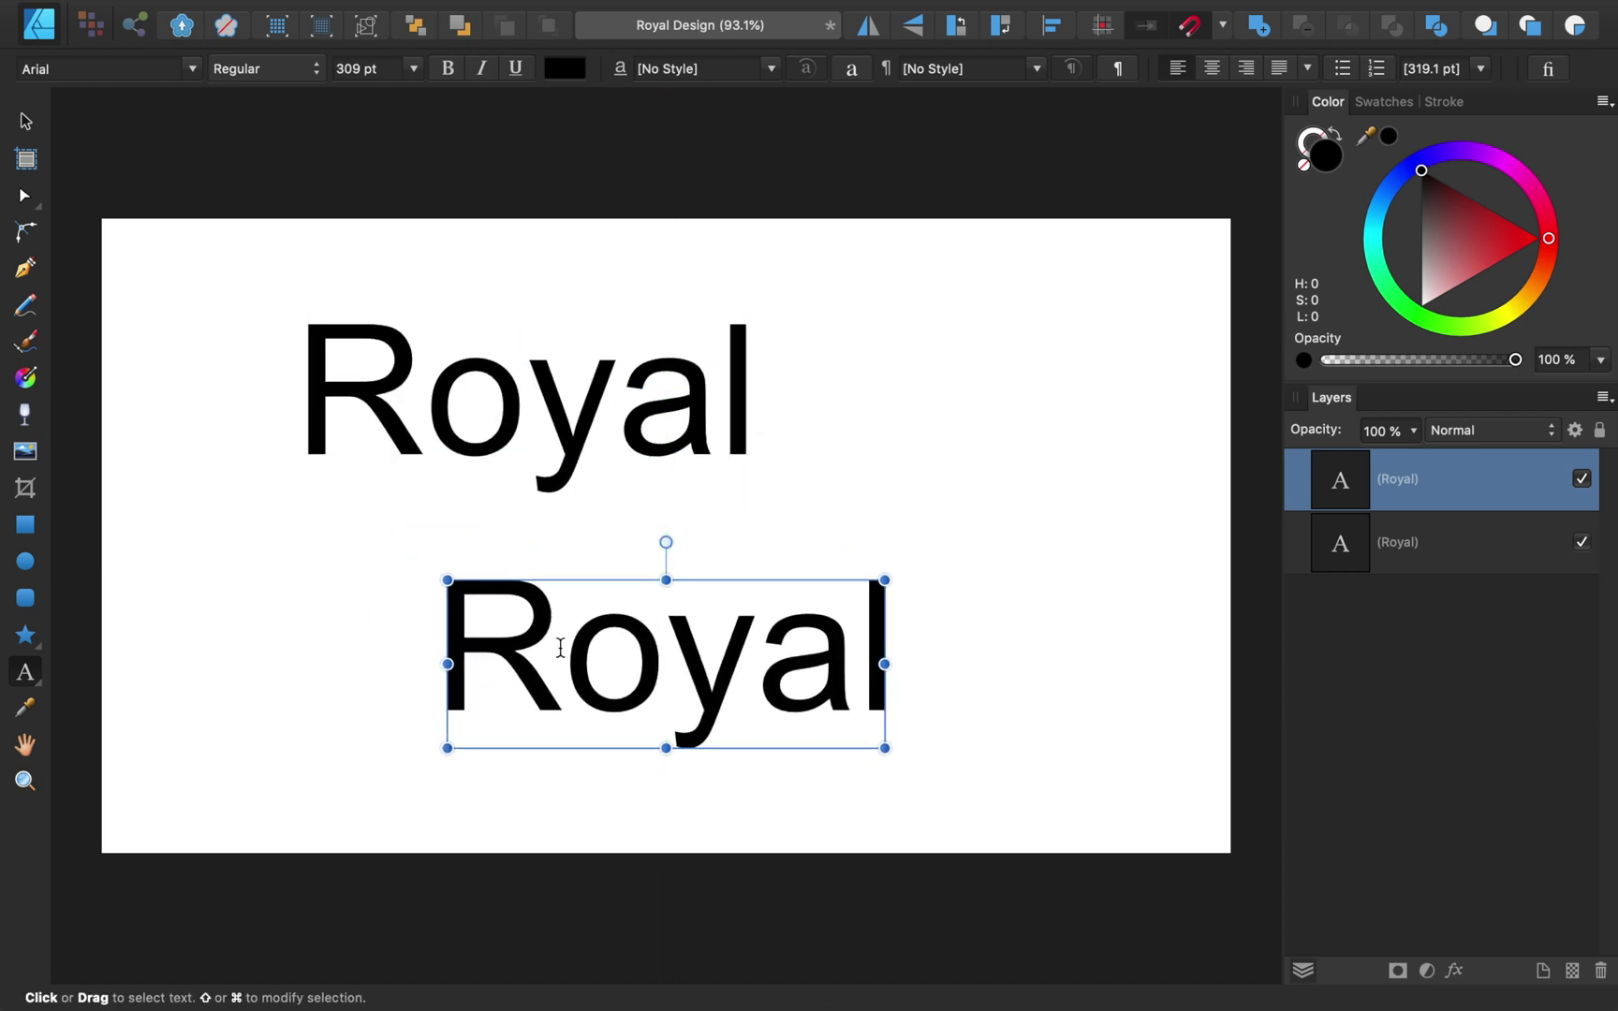
double_click(562, 651)
Replace the copied word with 'Signage'.
type("Signage")
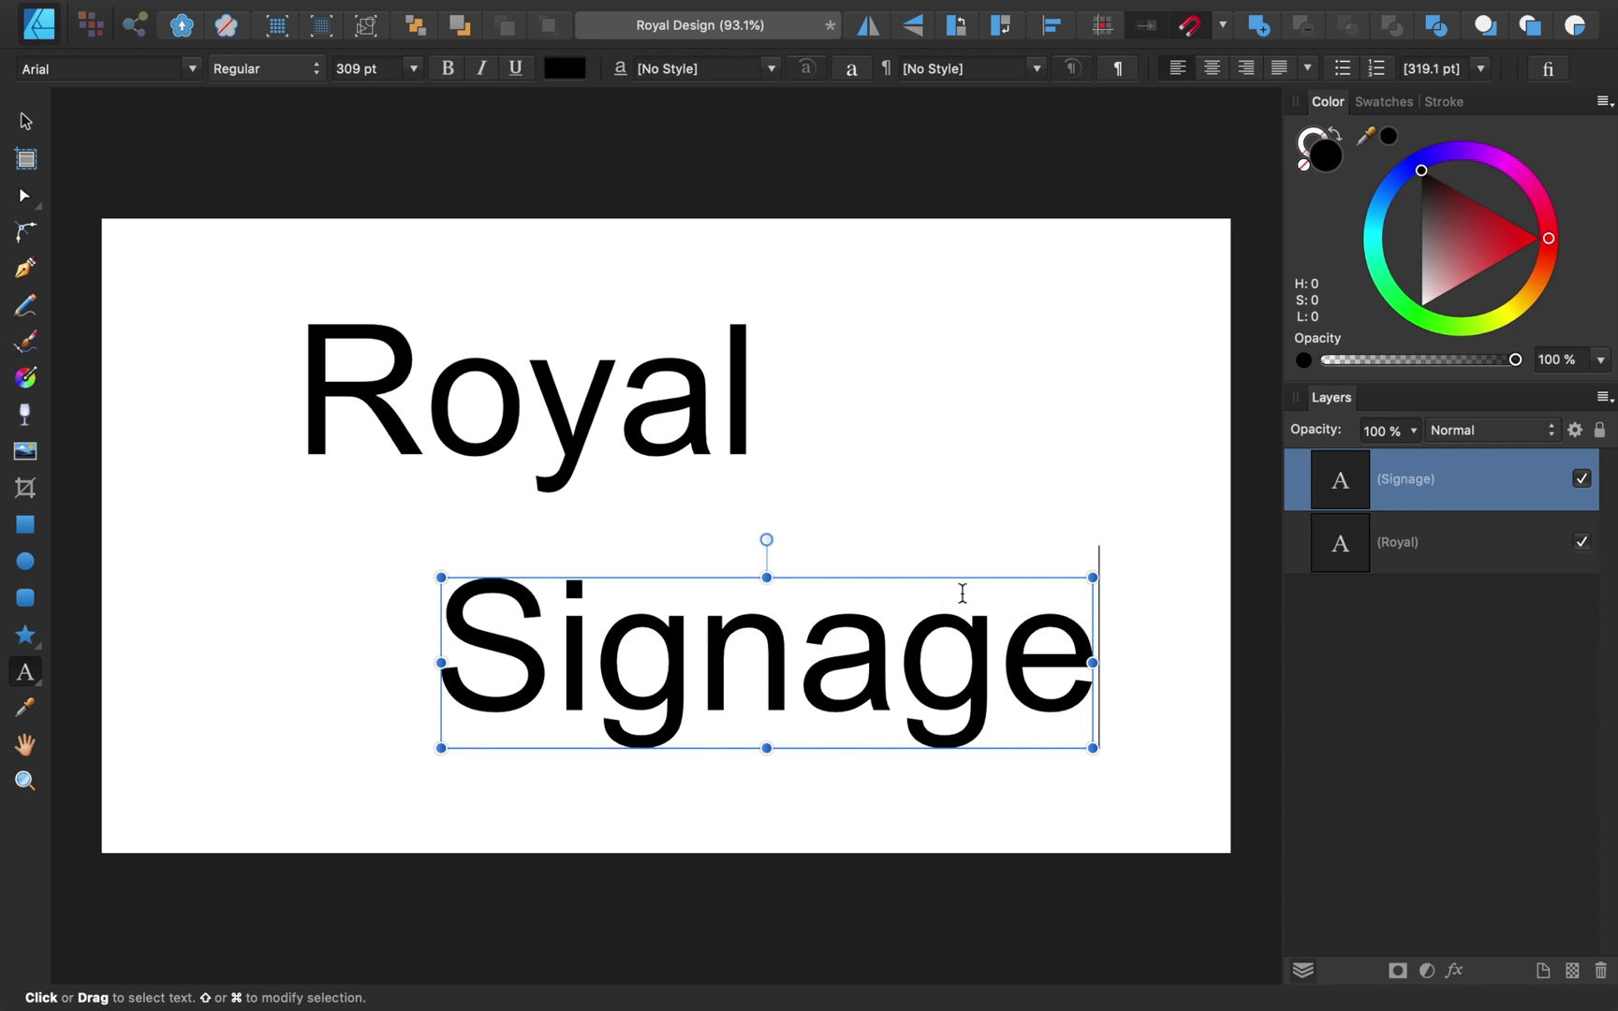
Apply the Royal Signage font to both the Royal and Signage text objects.
left_click(1400, 546, "shift")
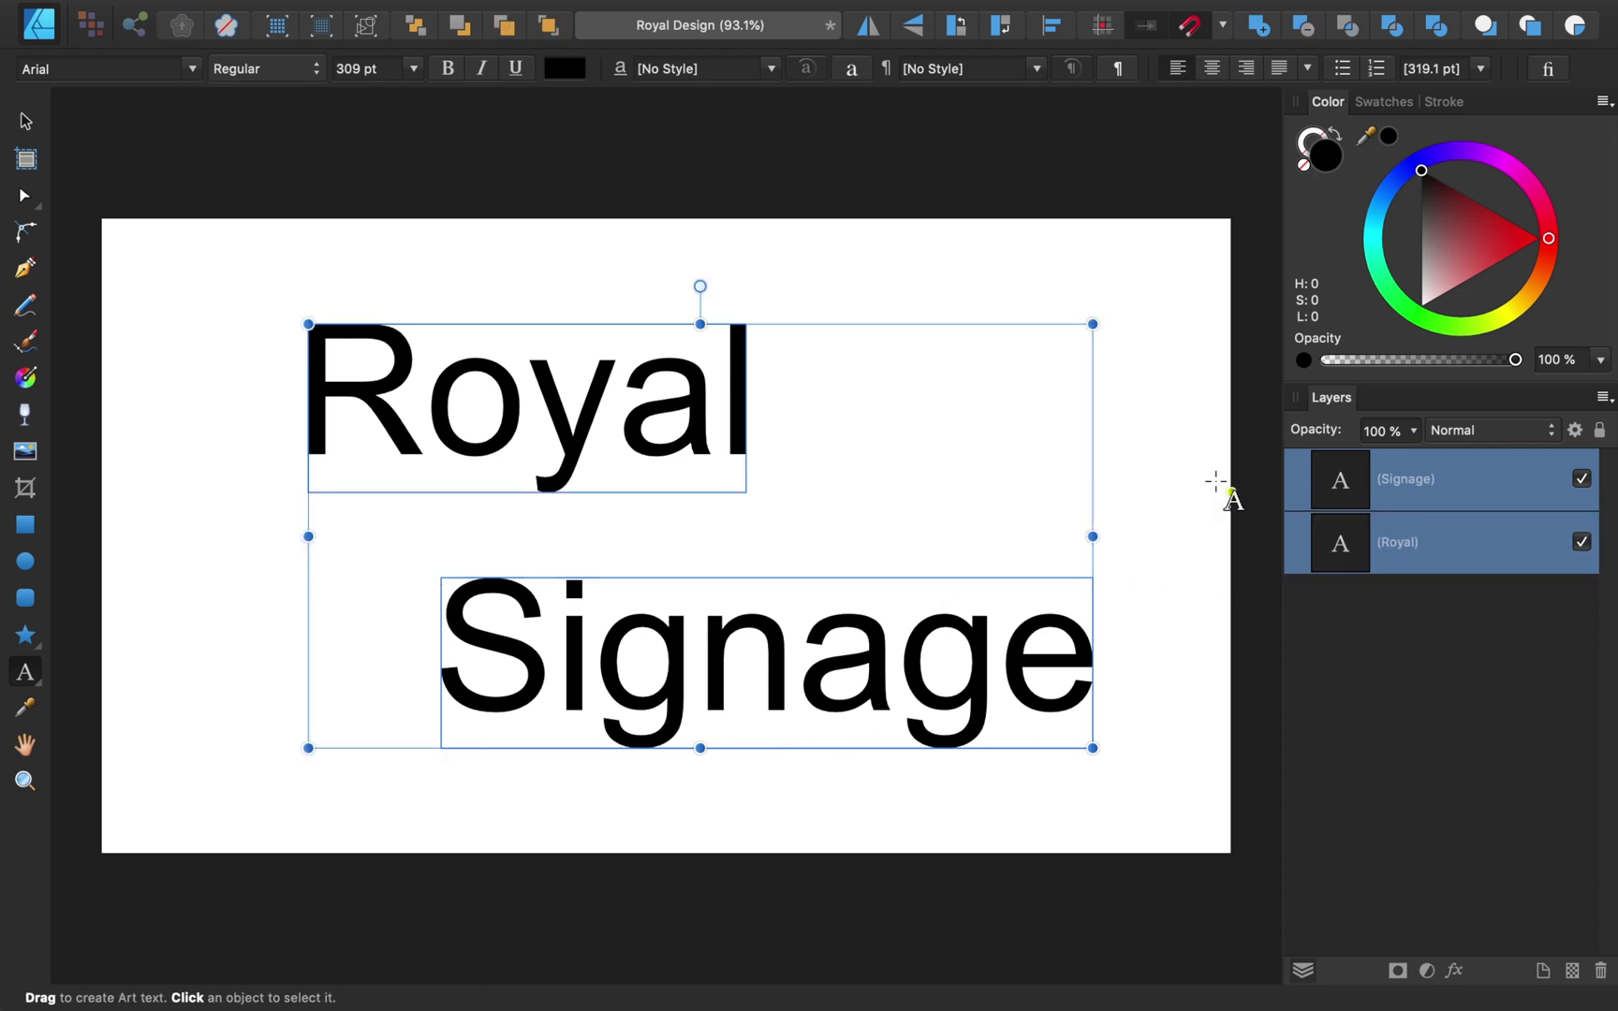
left_click(127, 68)
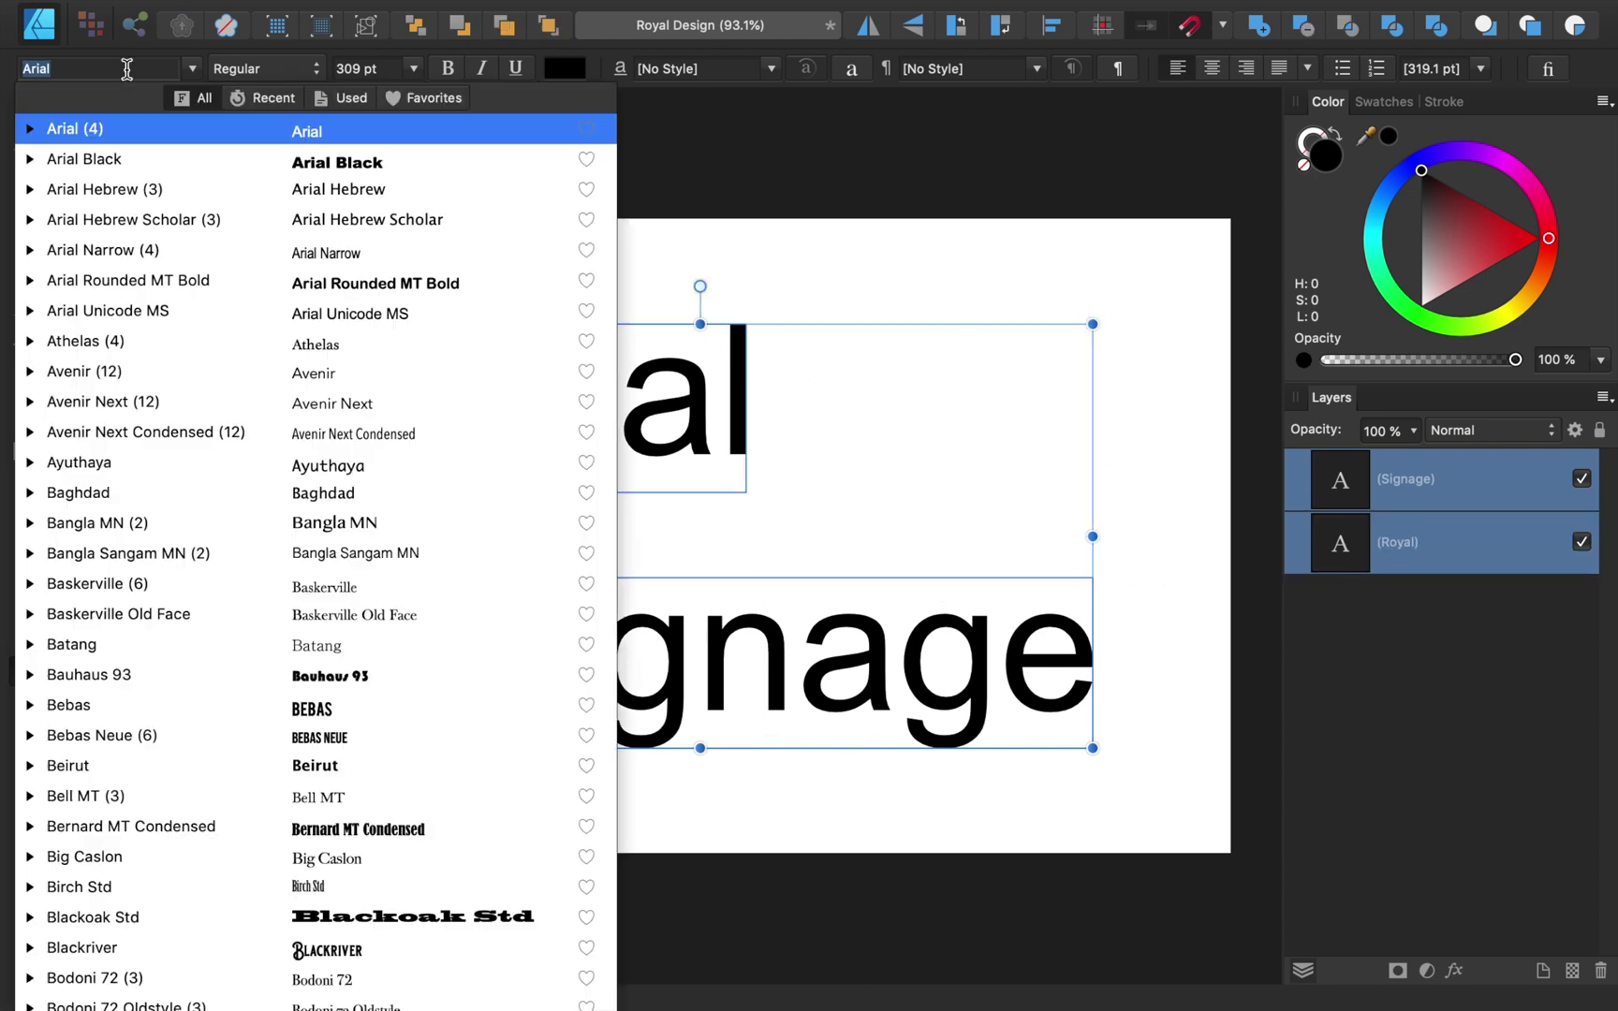
type("royal")
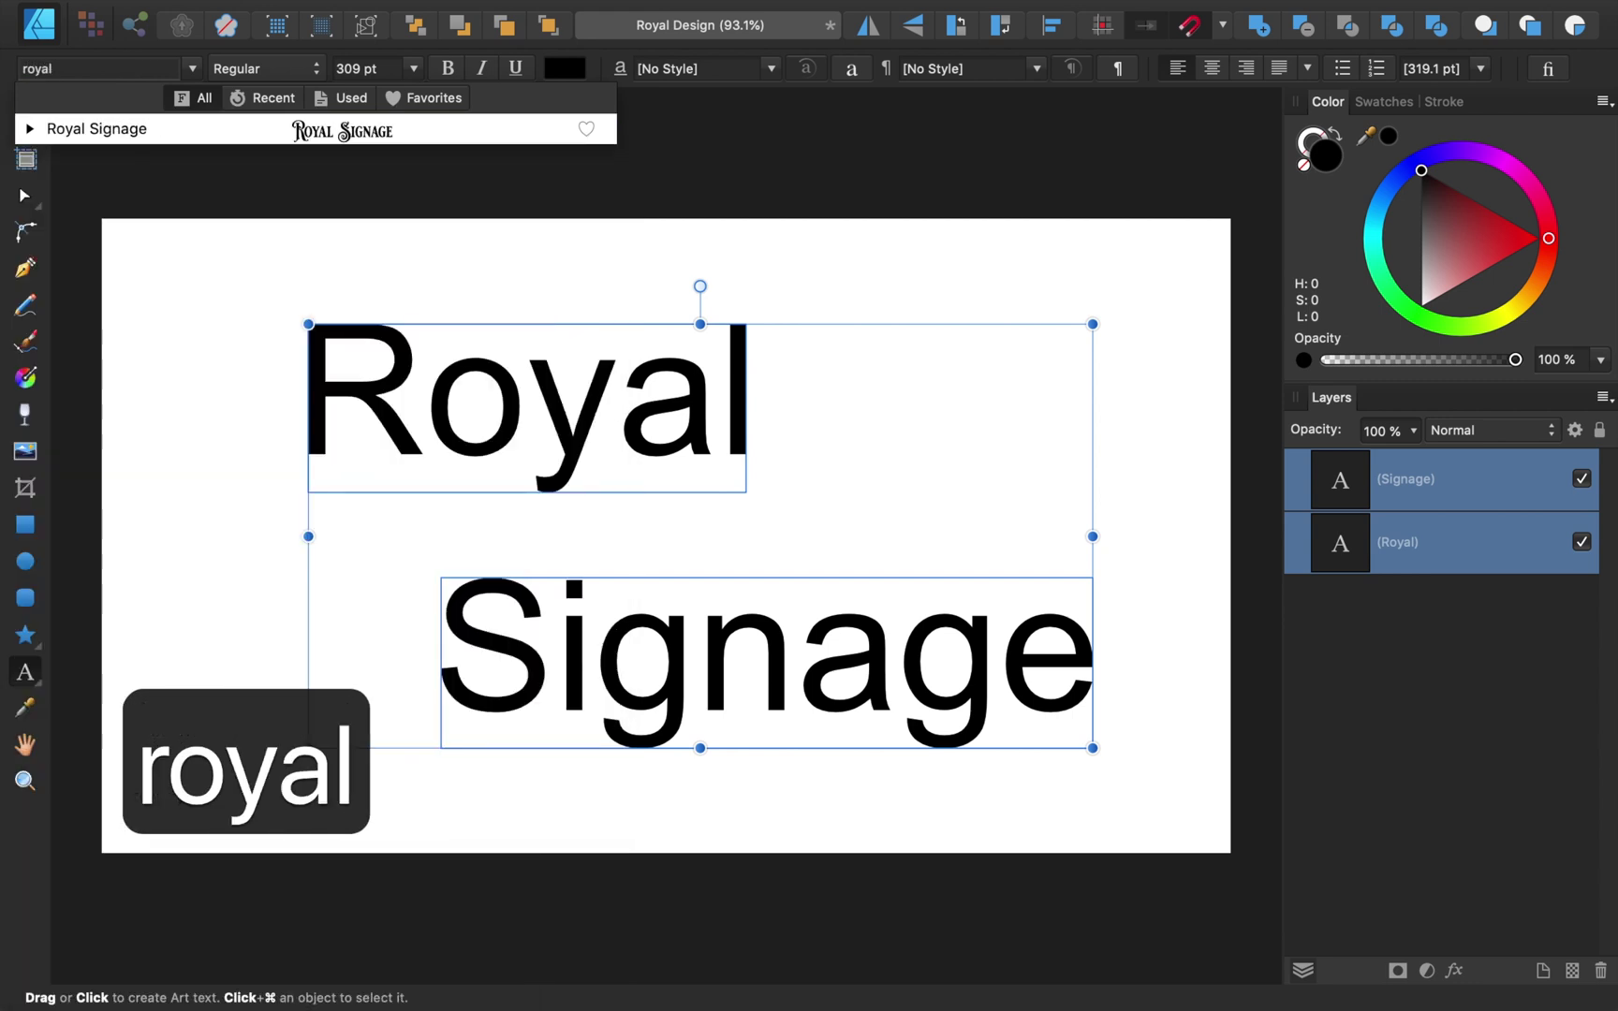
left_click(136, 128)
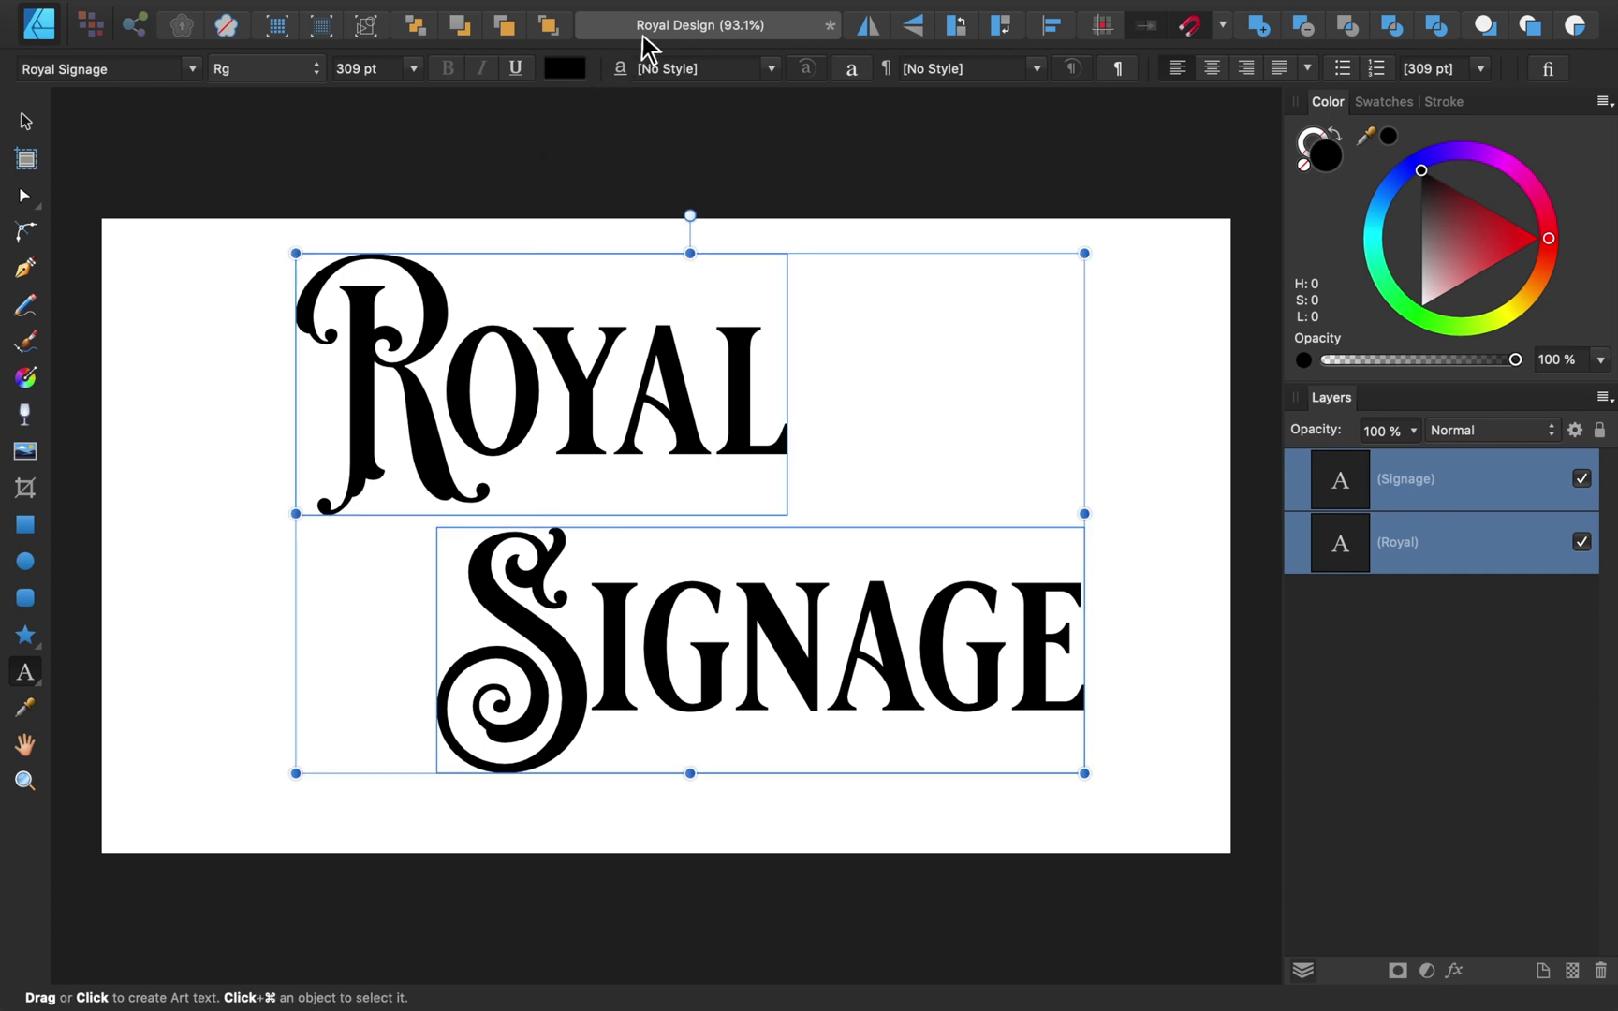
Show the Glyph Browser via View > Studio and place the text cursor inside Royal.
mouse_move(658, 4)
left_click(576, 20)
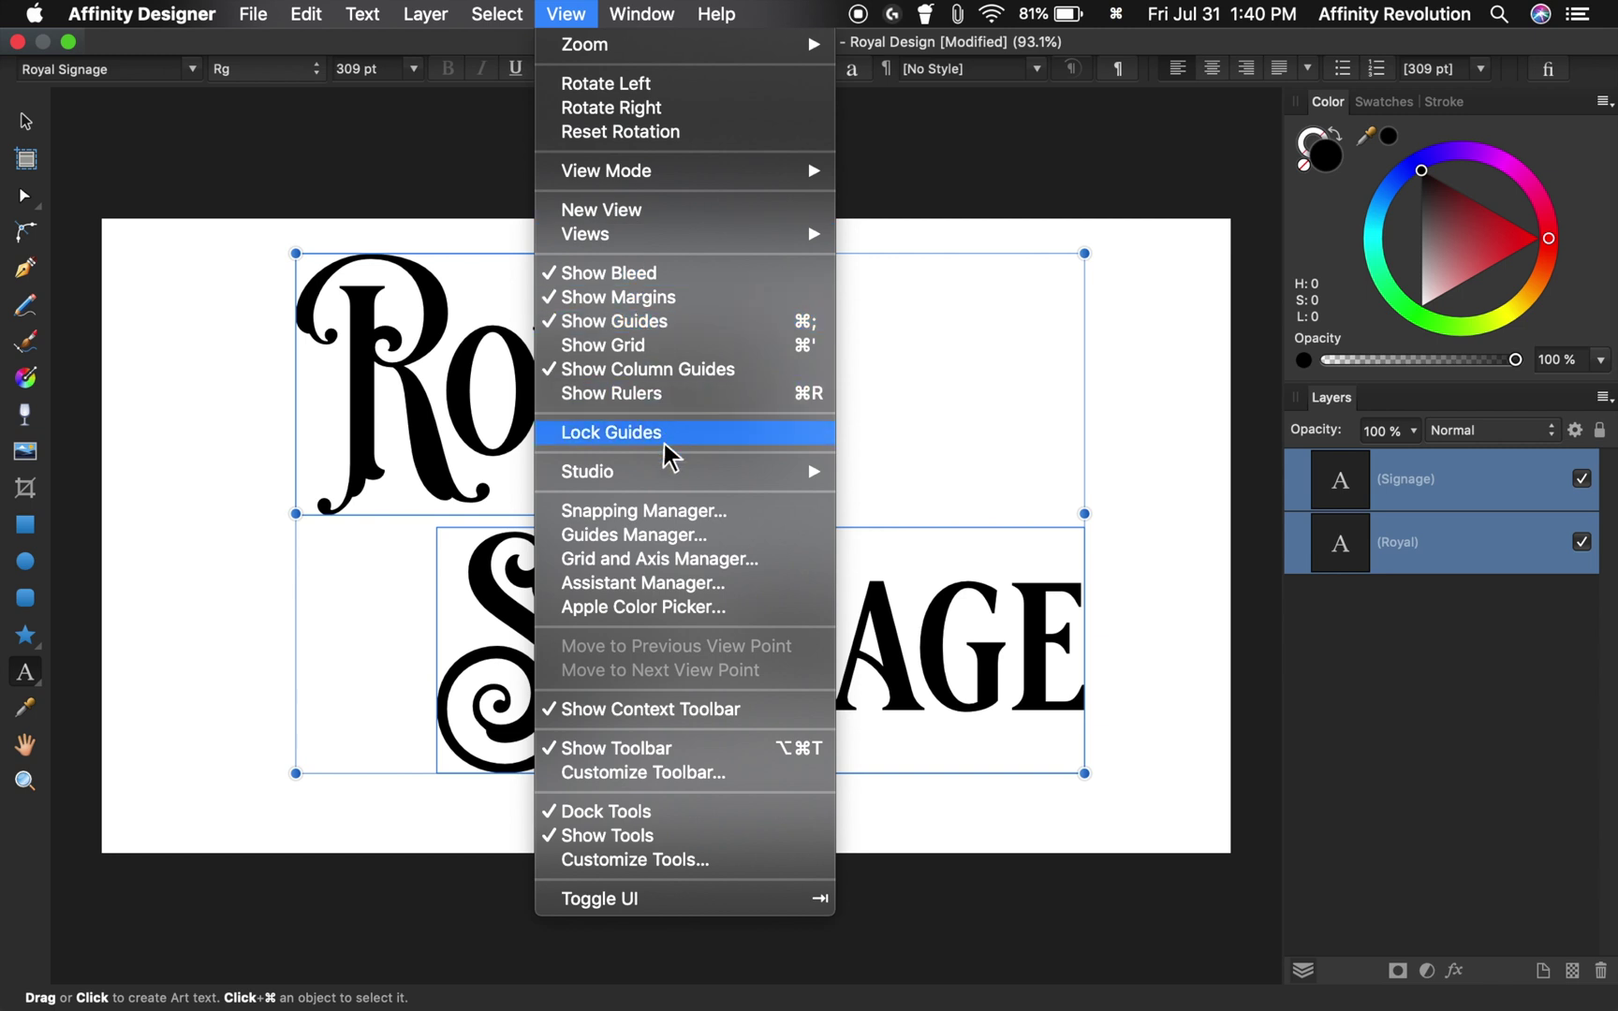
mouse_move(668, 475)
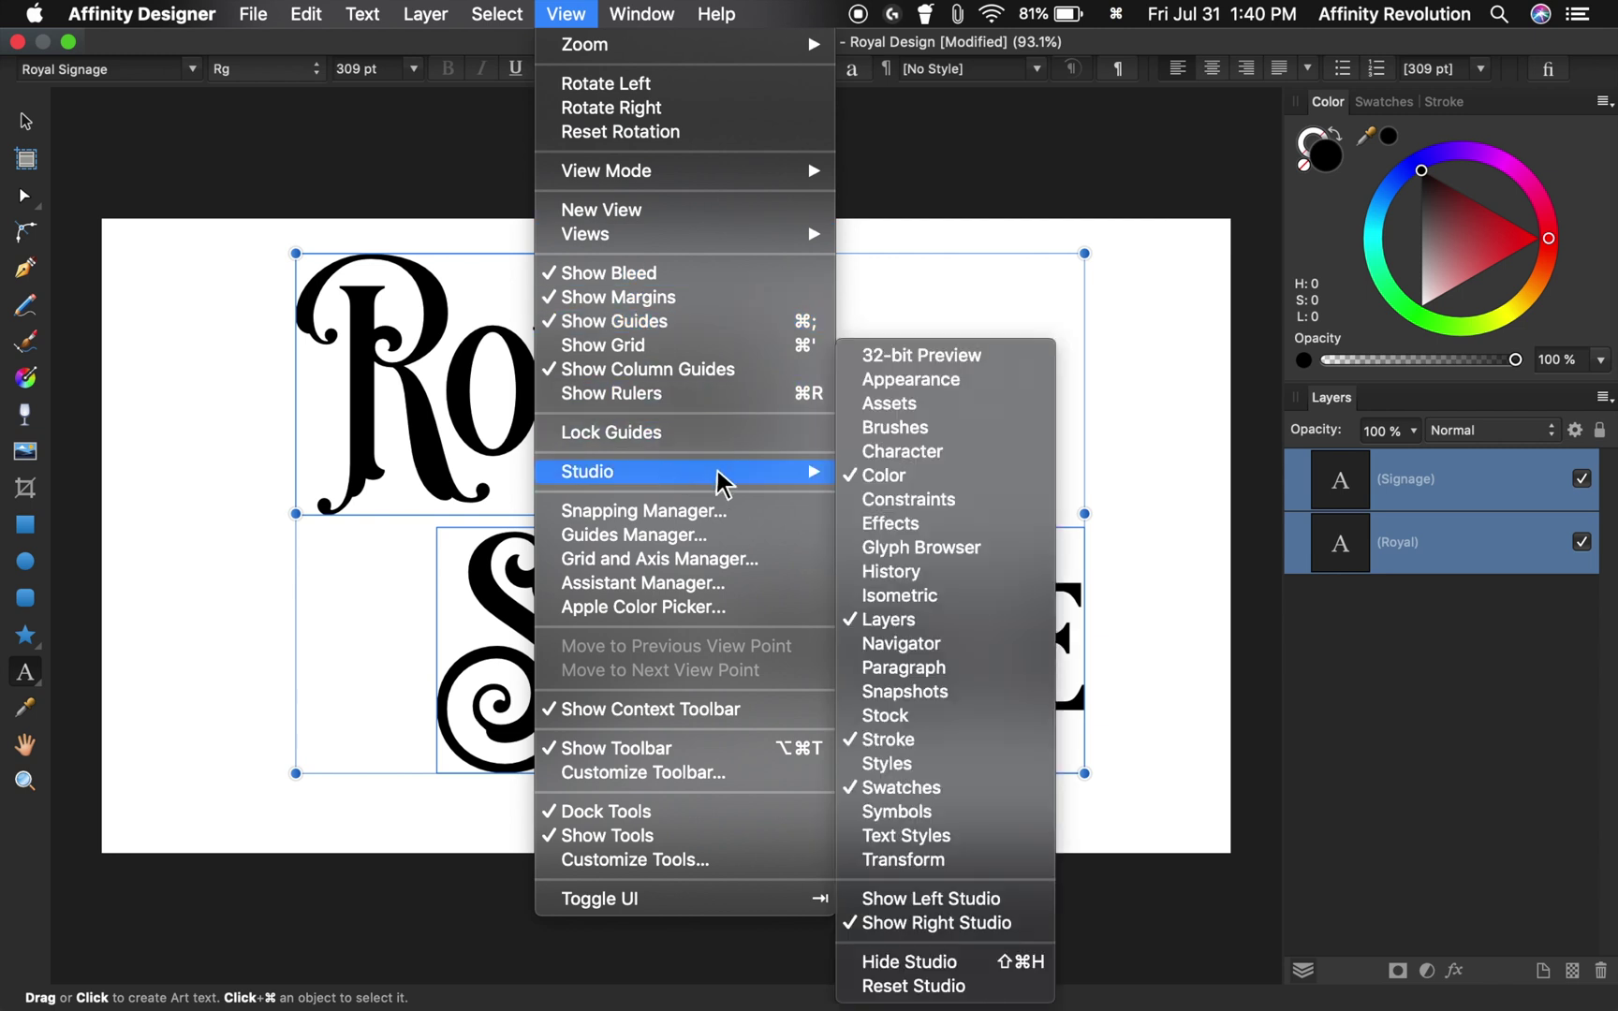
left_click(862, 552)
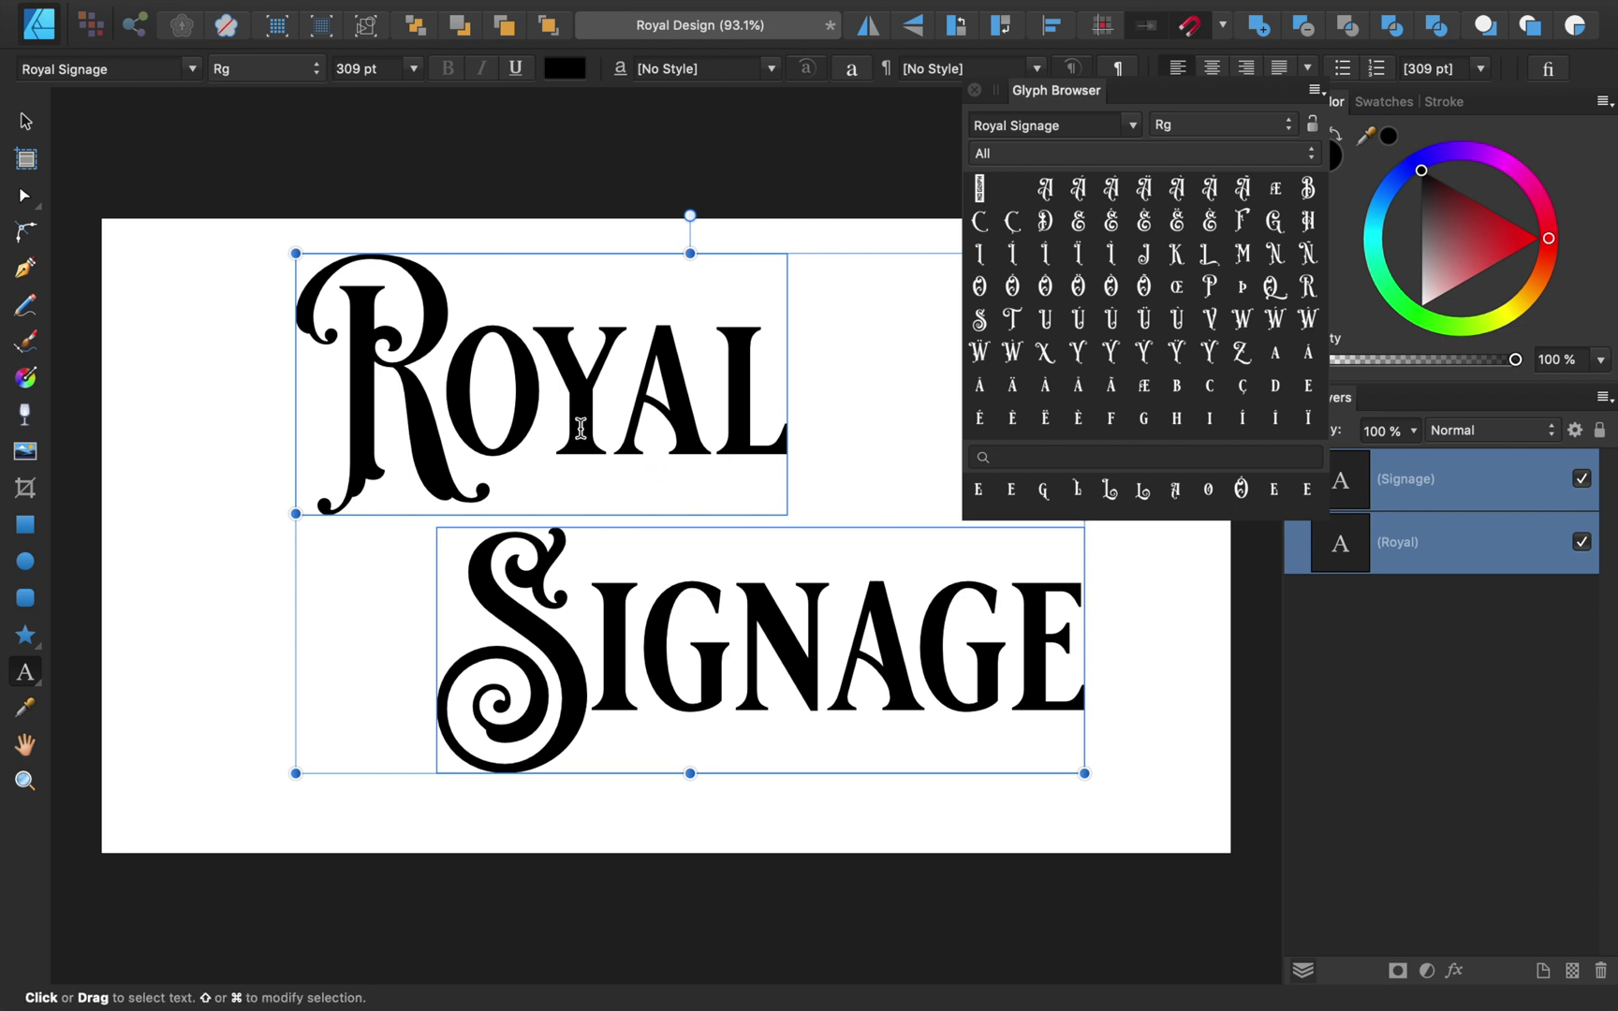
left_click(553, 397)
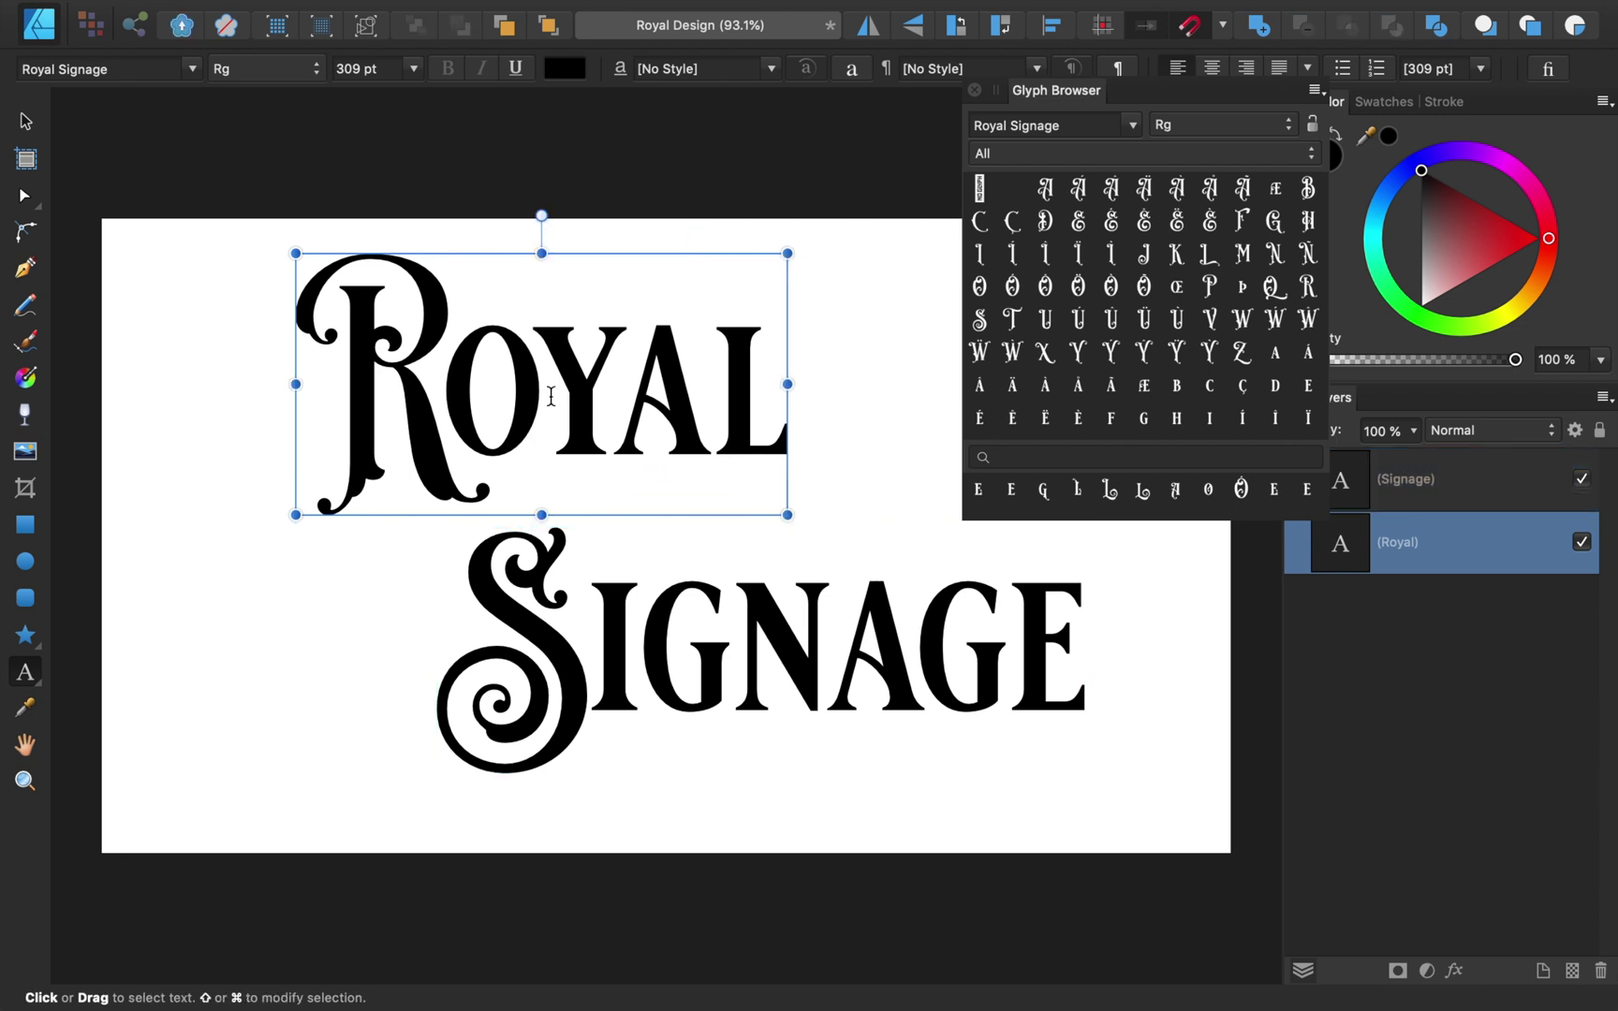
Swap the plain O for a swirled O alternate glyph, deleting the leftover letter.
double_click(980, 286)
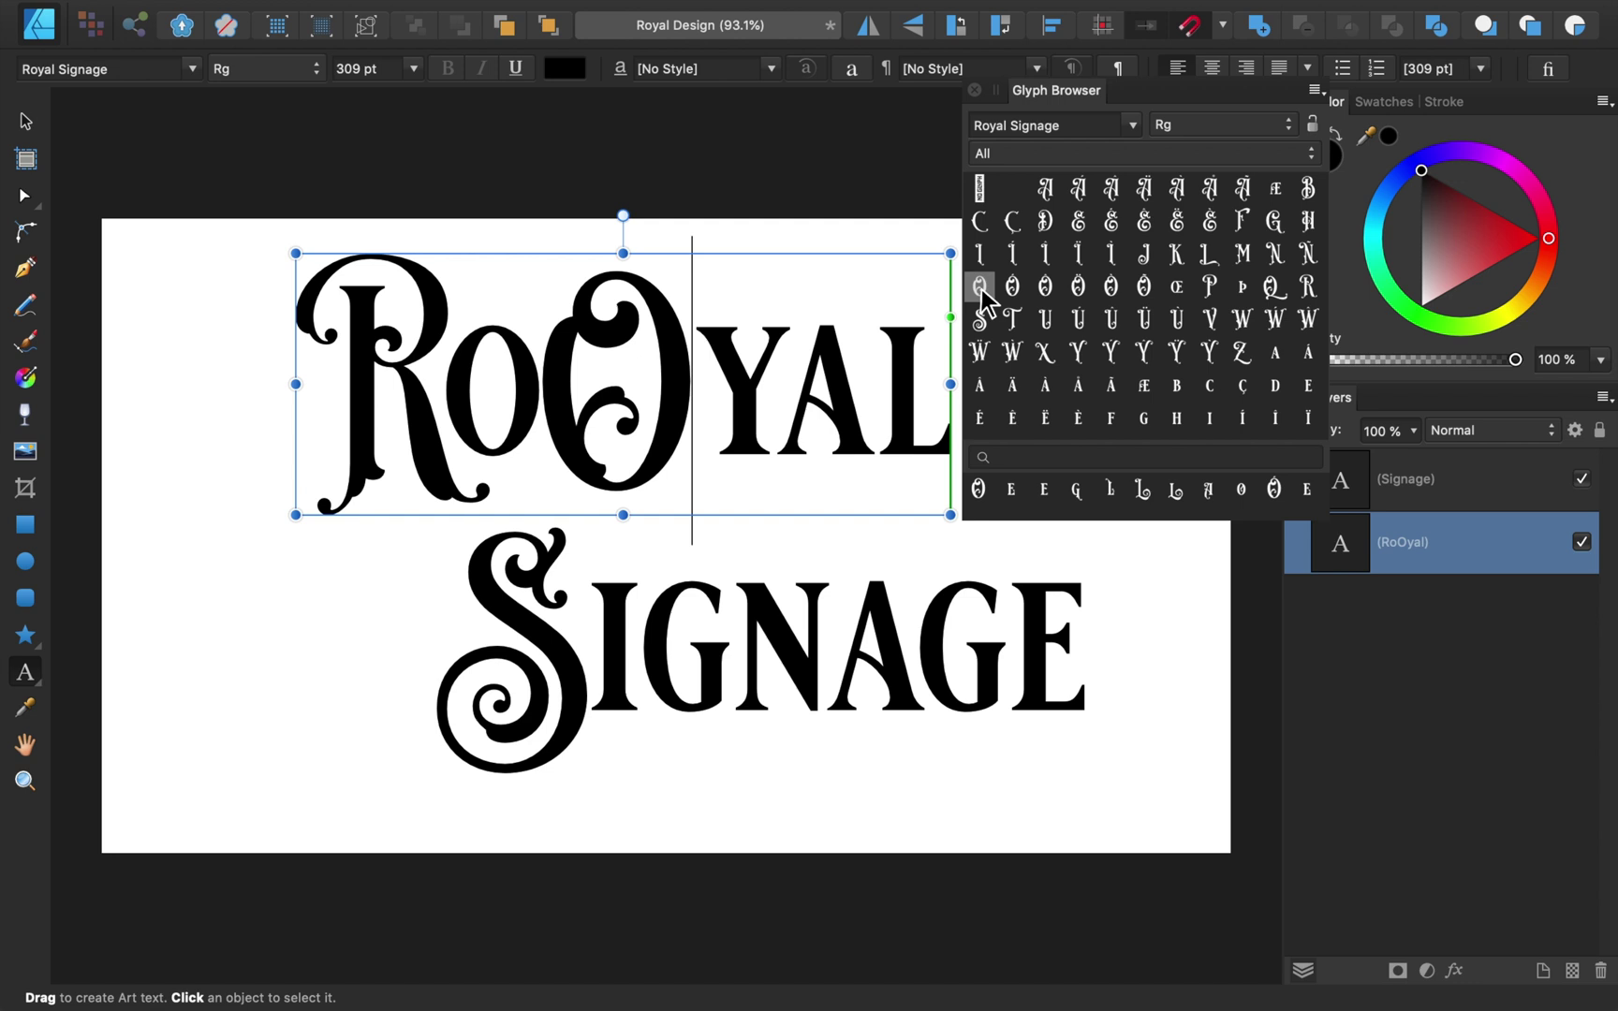
scroll(1024, 310, "down", 8)
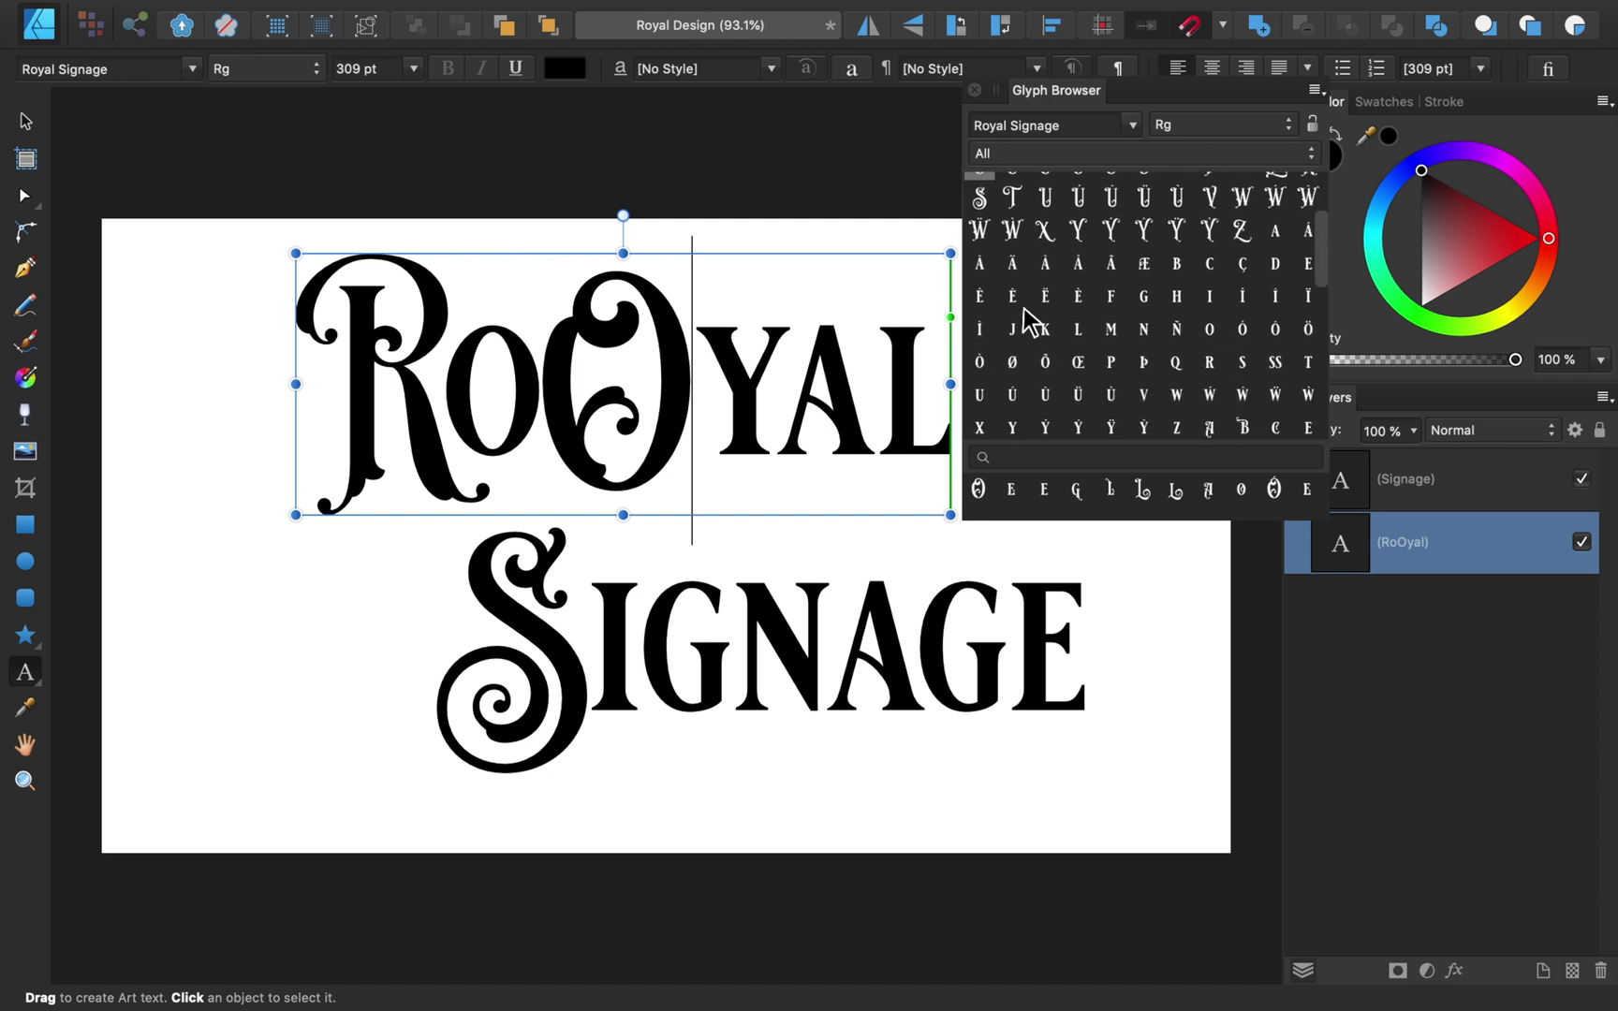
scroll(1024, 308, "down", 4)
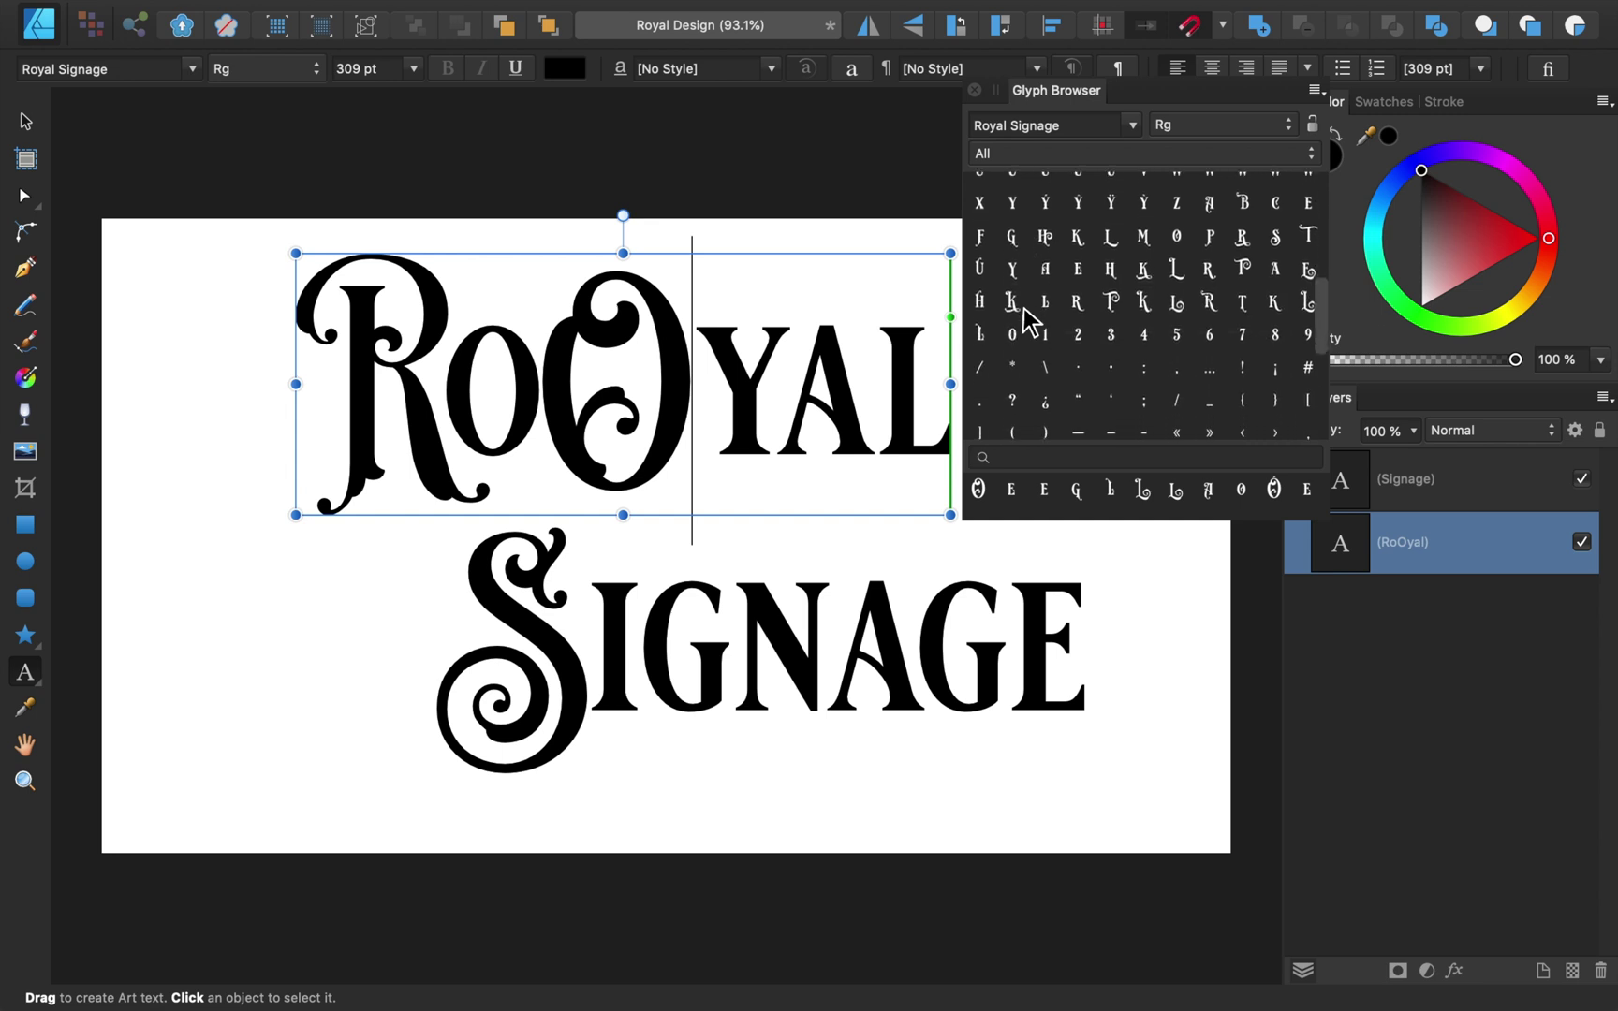
double_click(1176, 236)
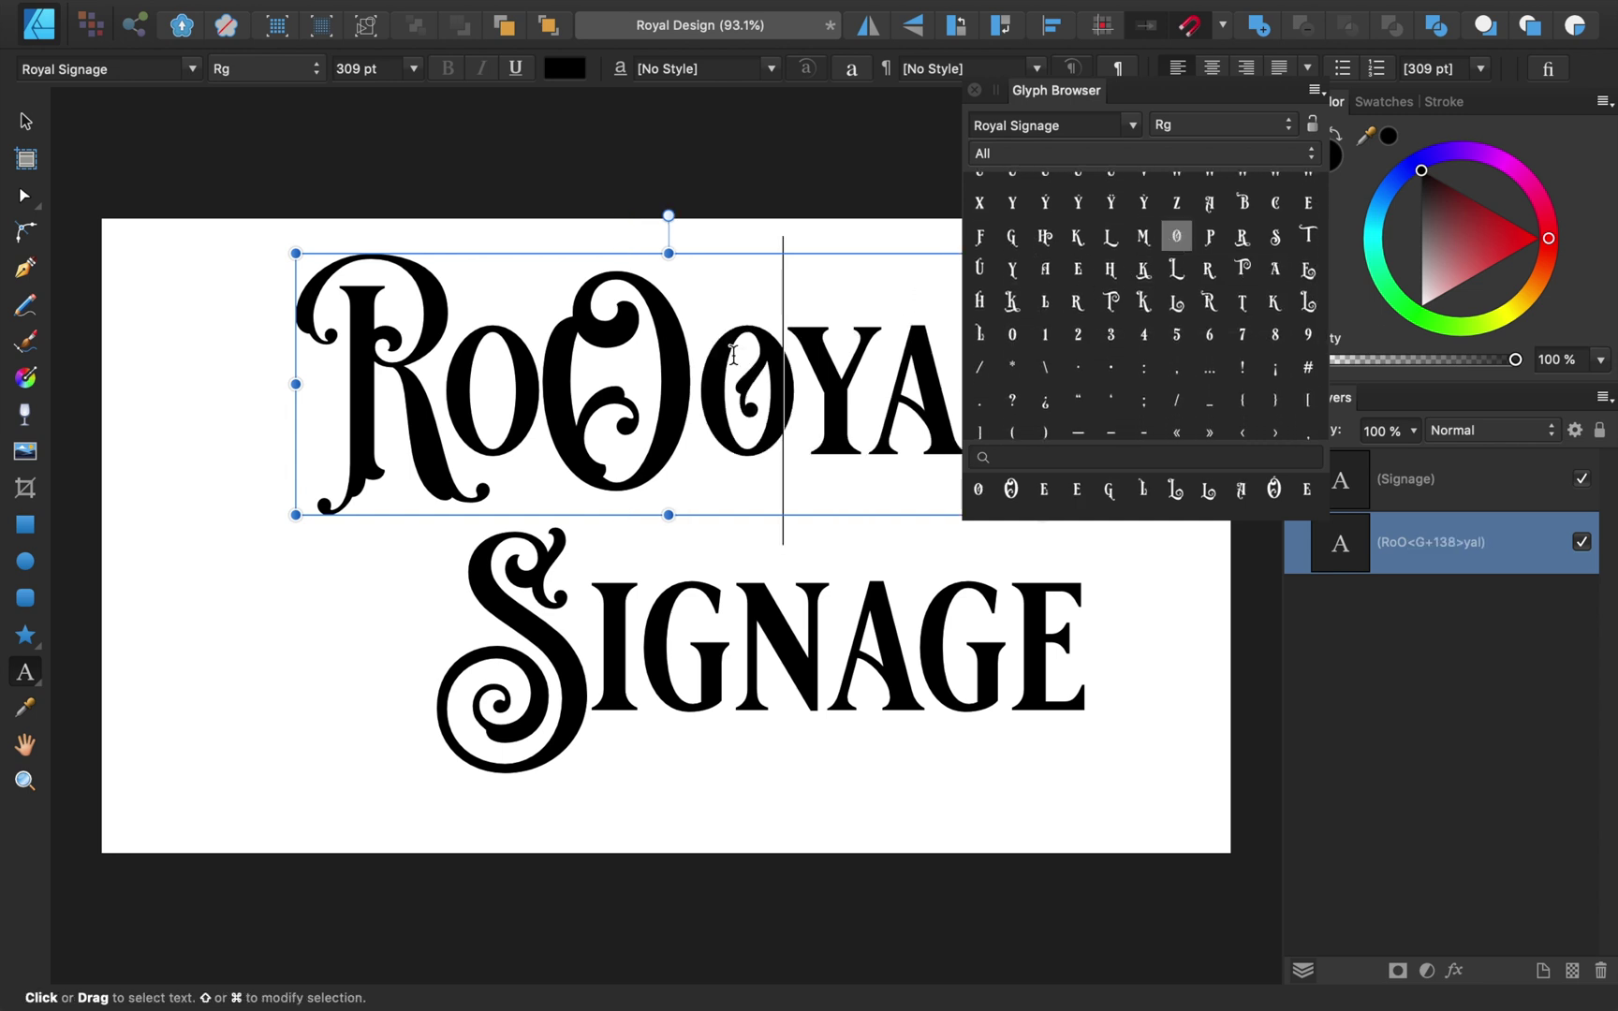
key("BackSpace")
key("BackSpace")
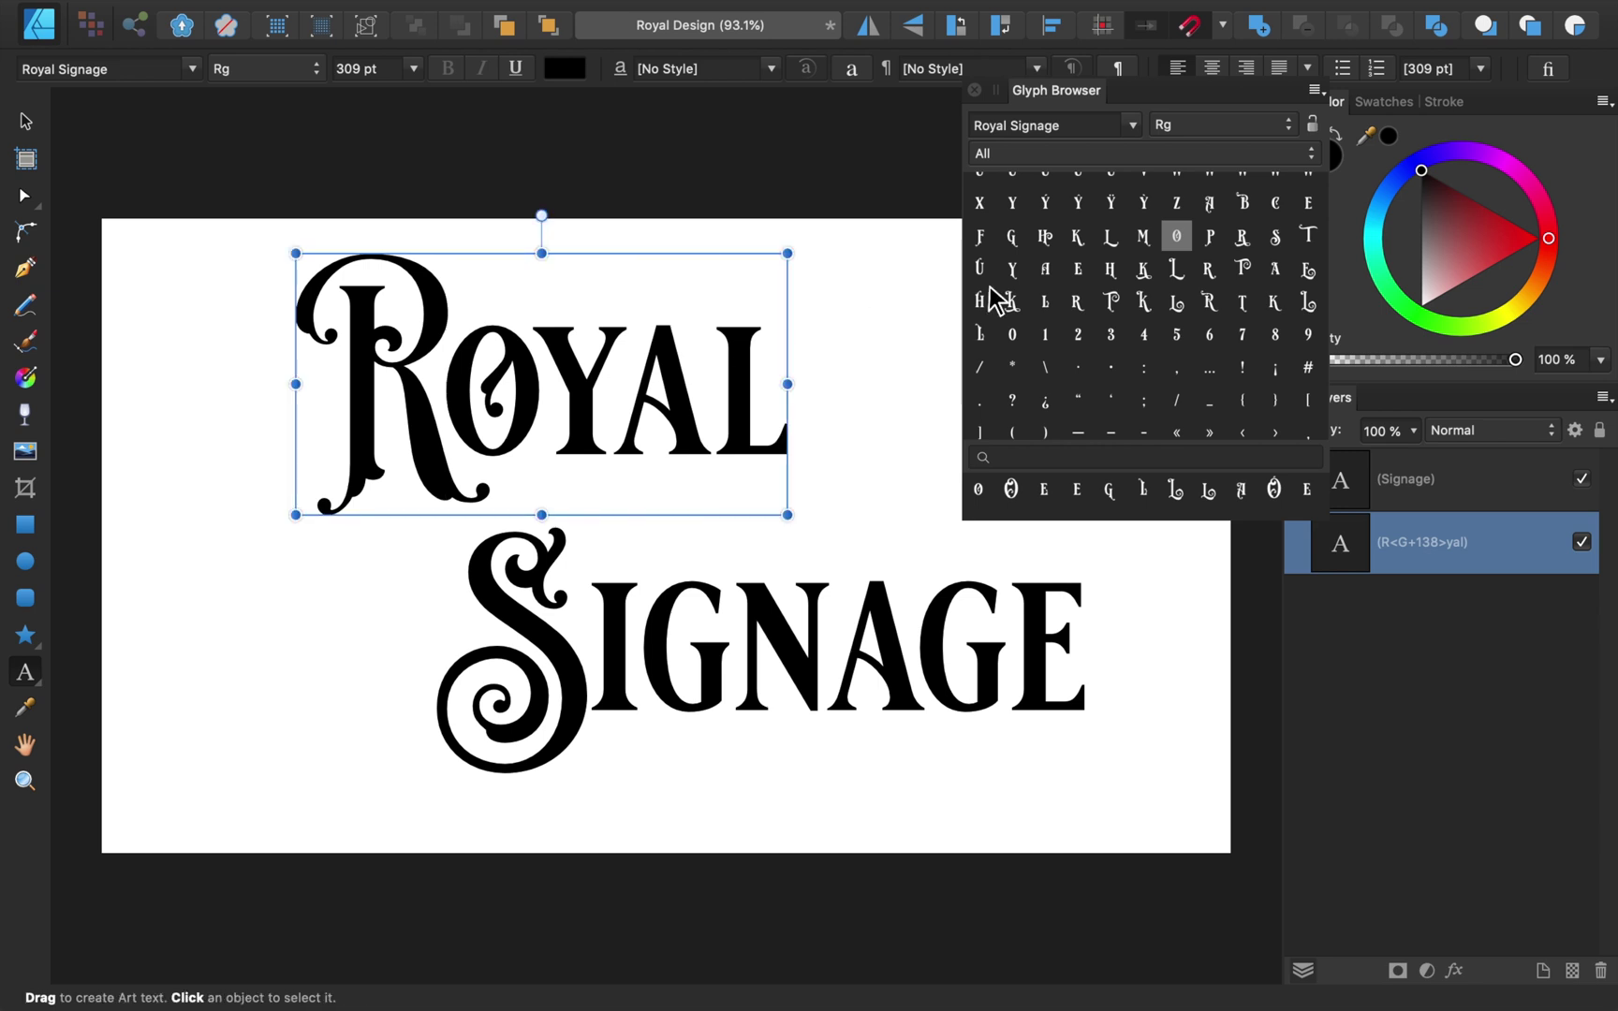
Replace the plain A with the swirled A alternate, then close the Glyph Browser.
double_click(1208, 206)
left_click(711, 384)
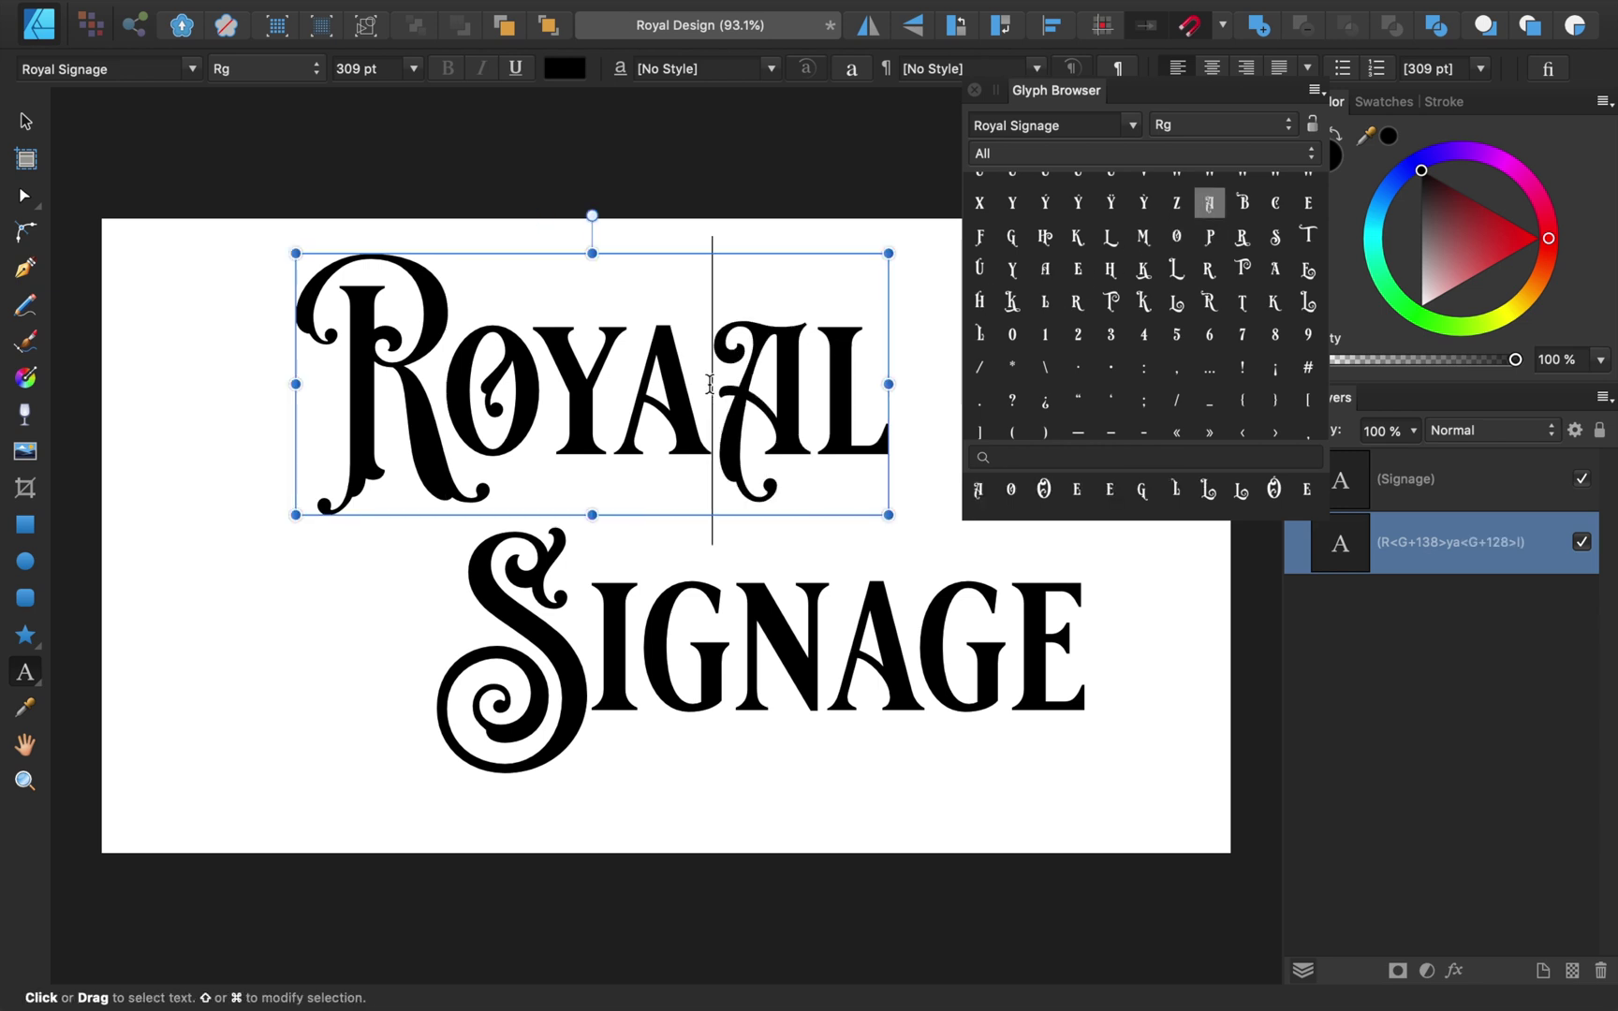
key("BackSpace")
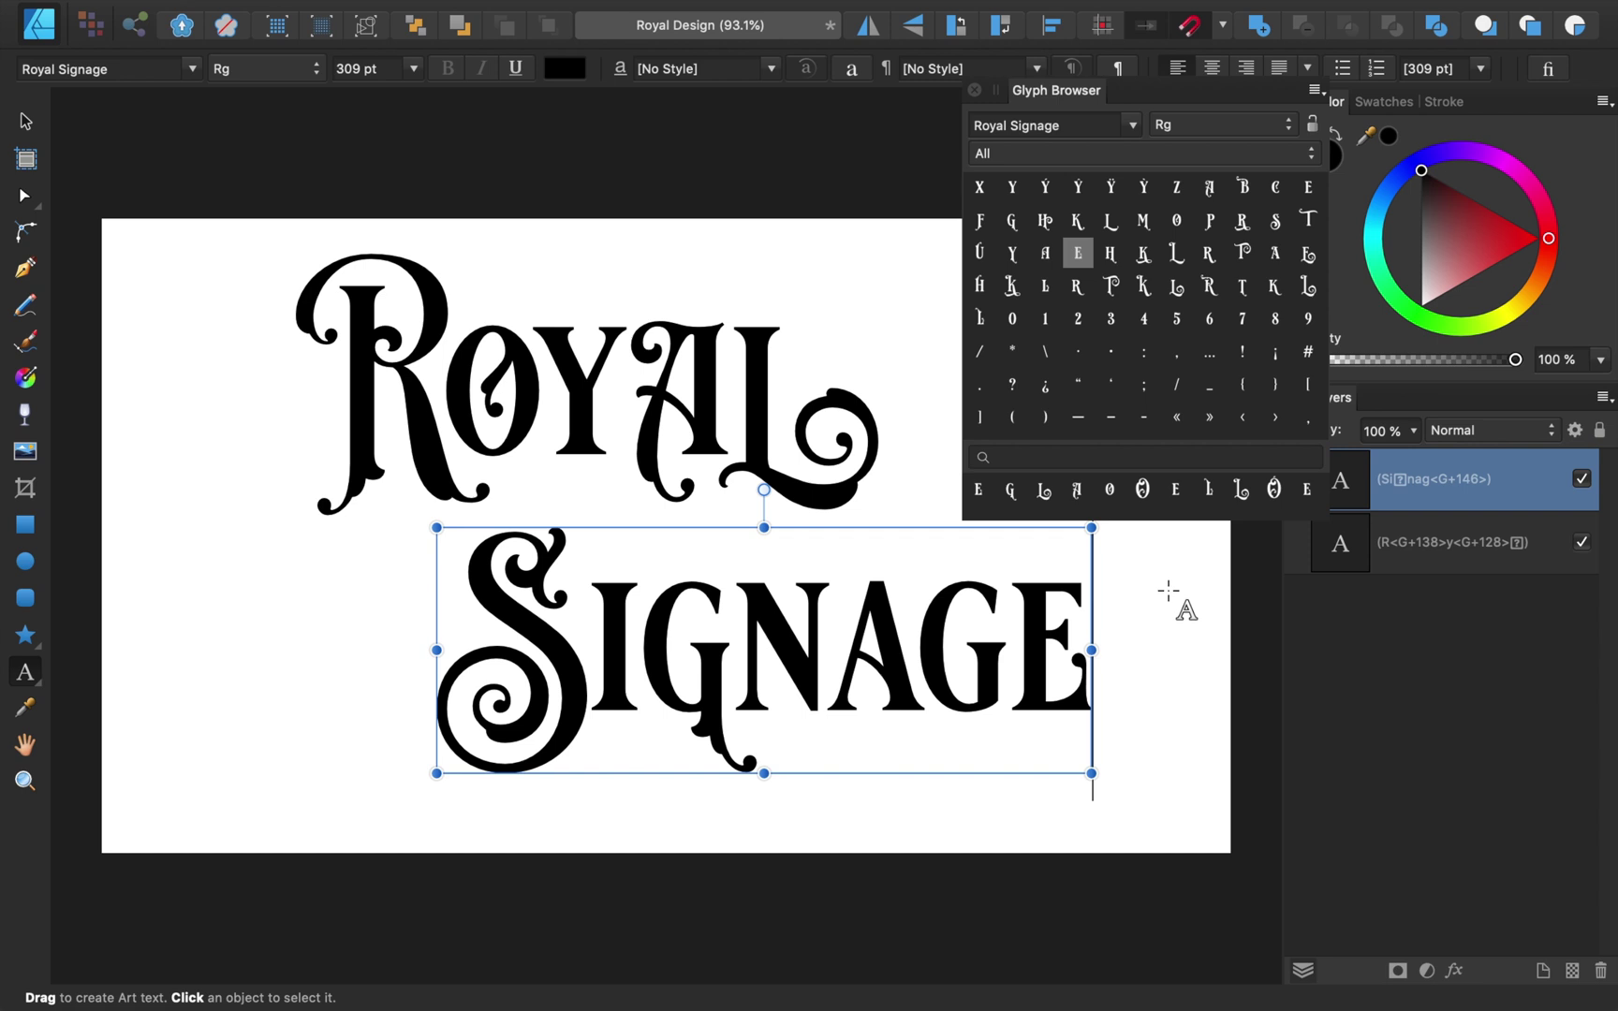
left_click(974, 90)
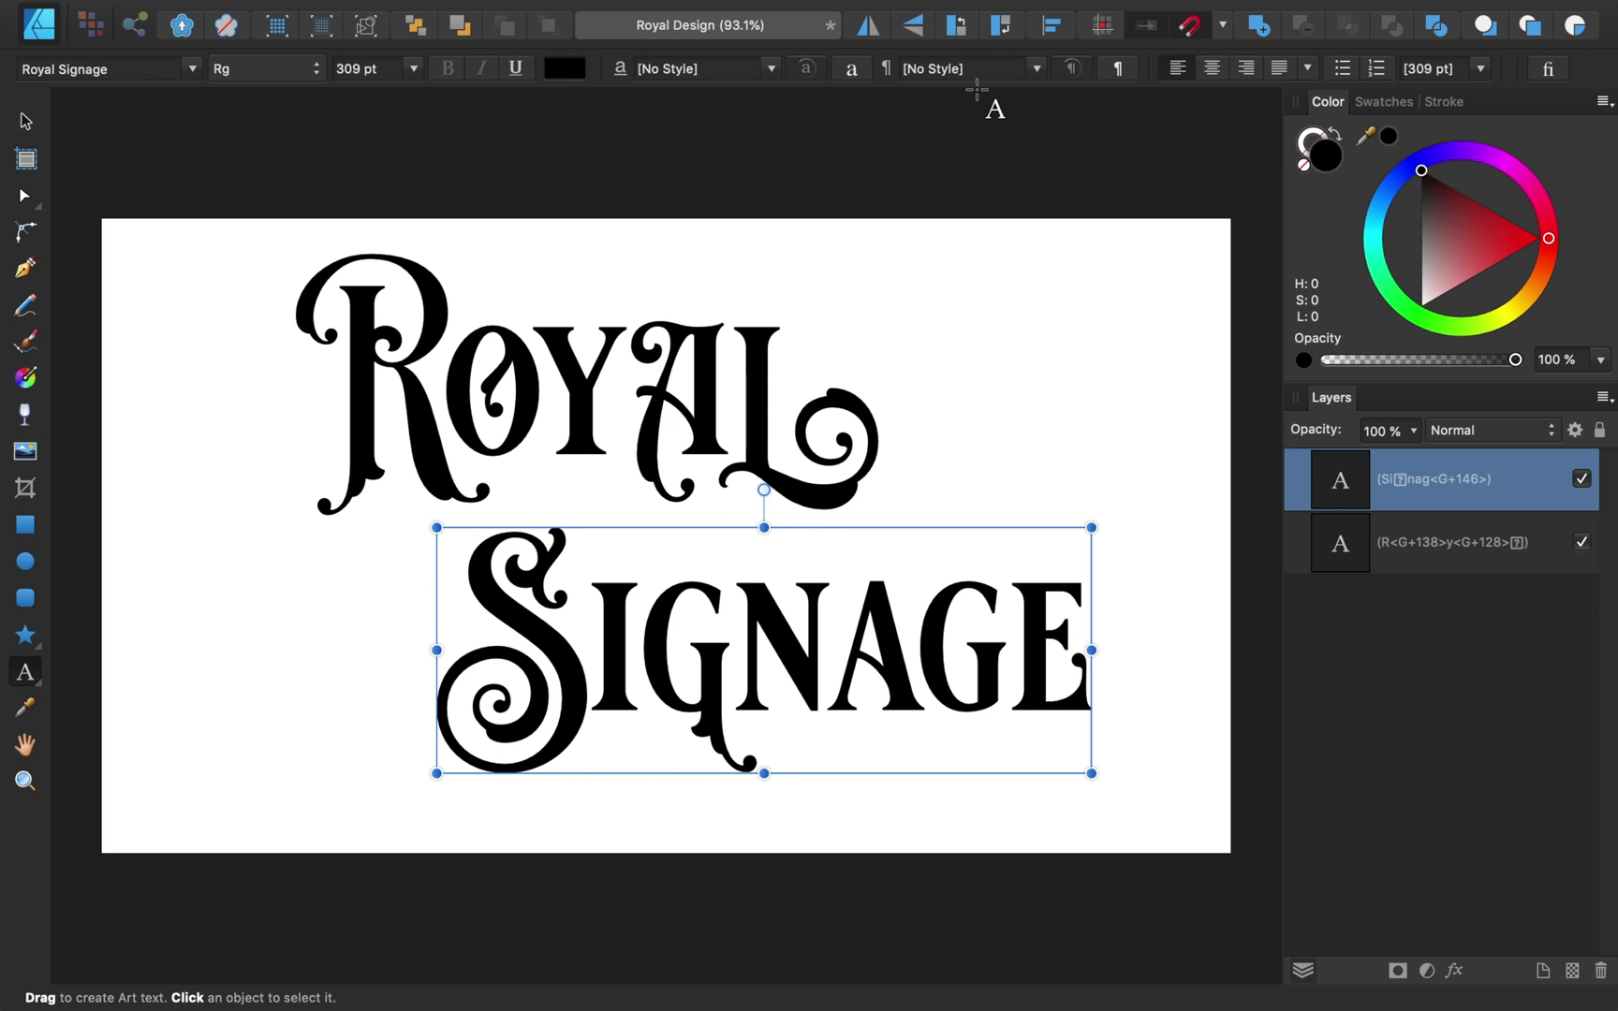
Import Royal Colors.afpalette into the Swatches as a document palette.
left_click(1382, 103)
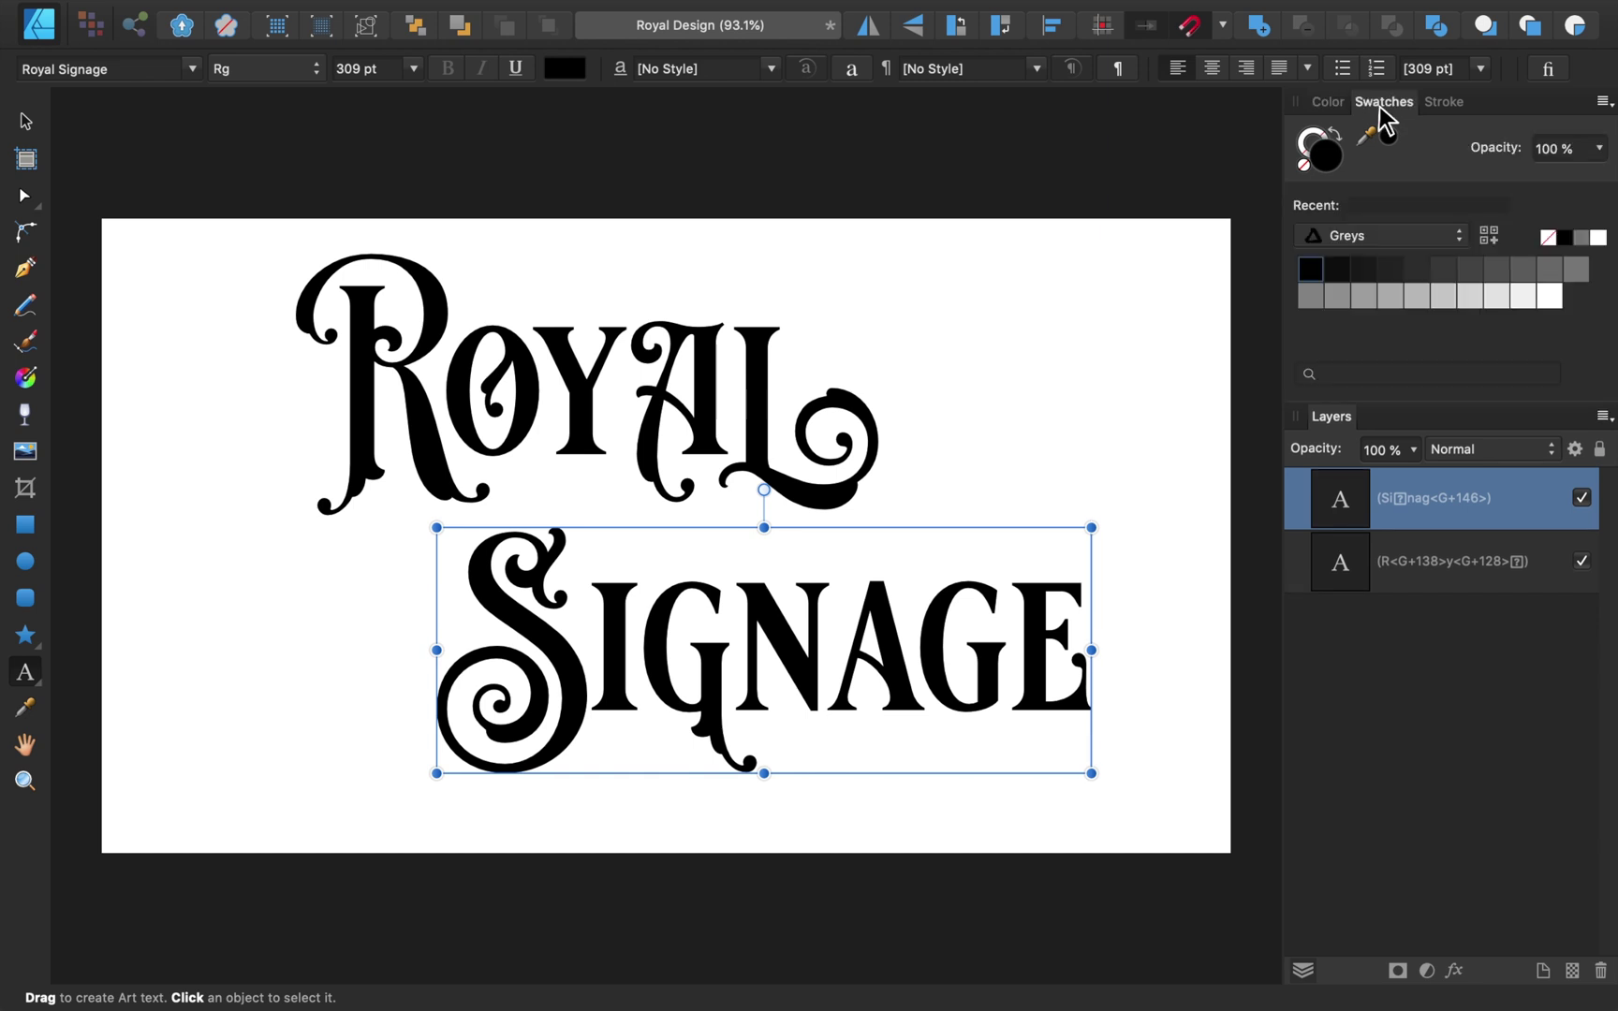
left_click(1603, 101)
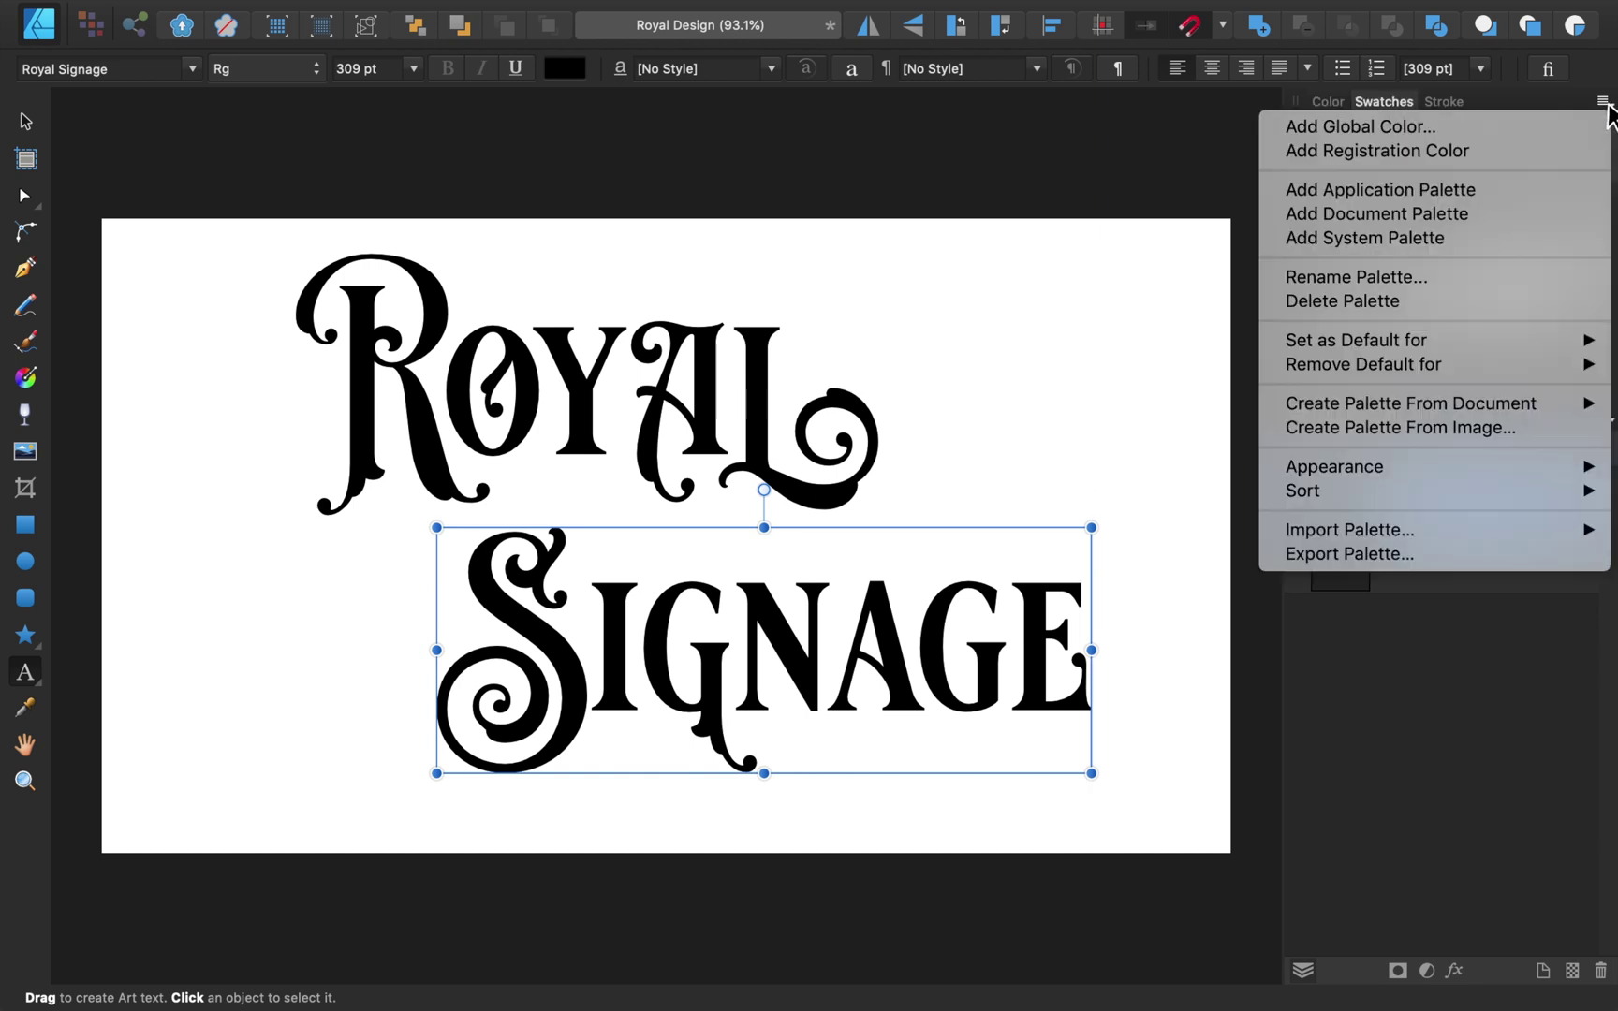
mouse_move(1523, 526)
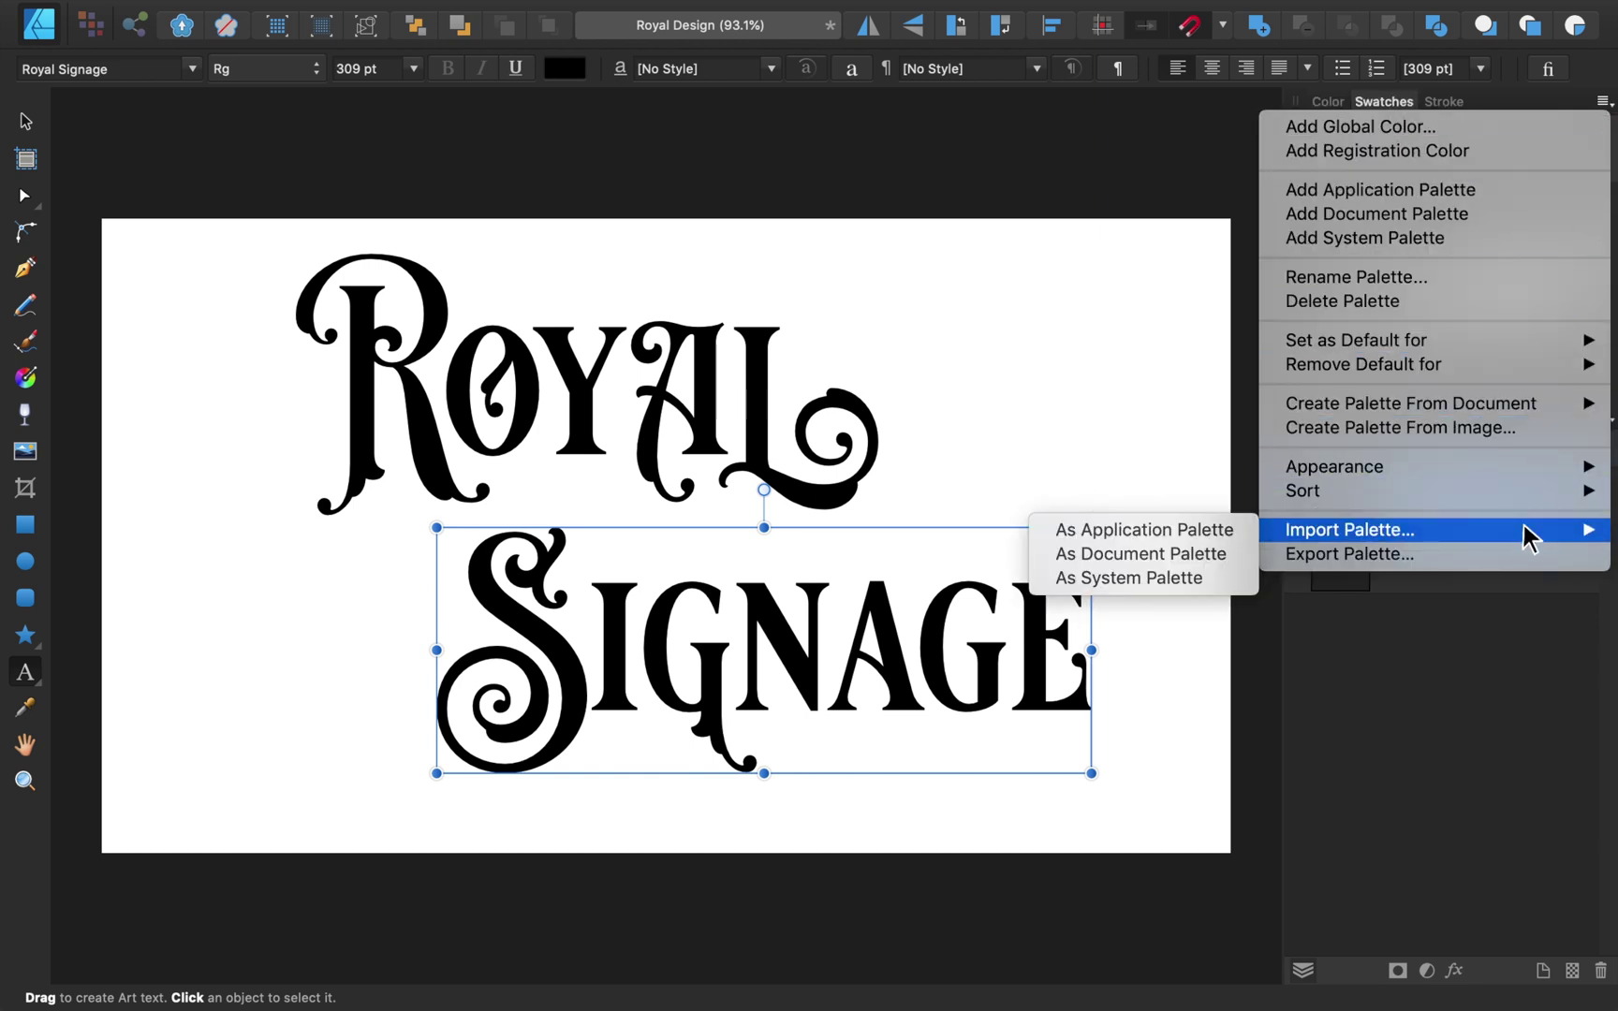
left_click(1233, 556)
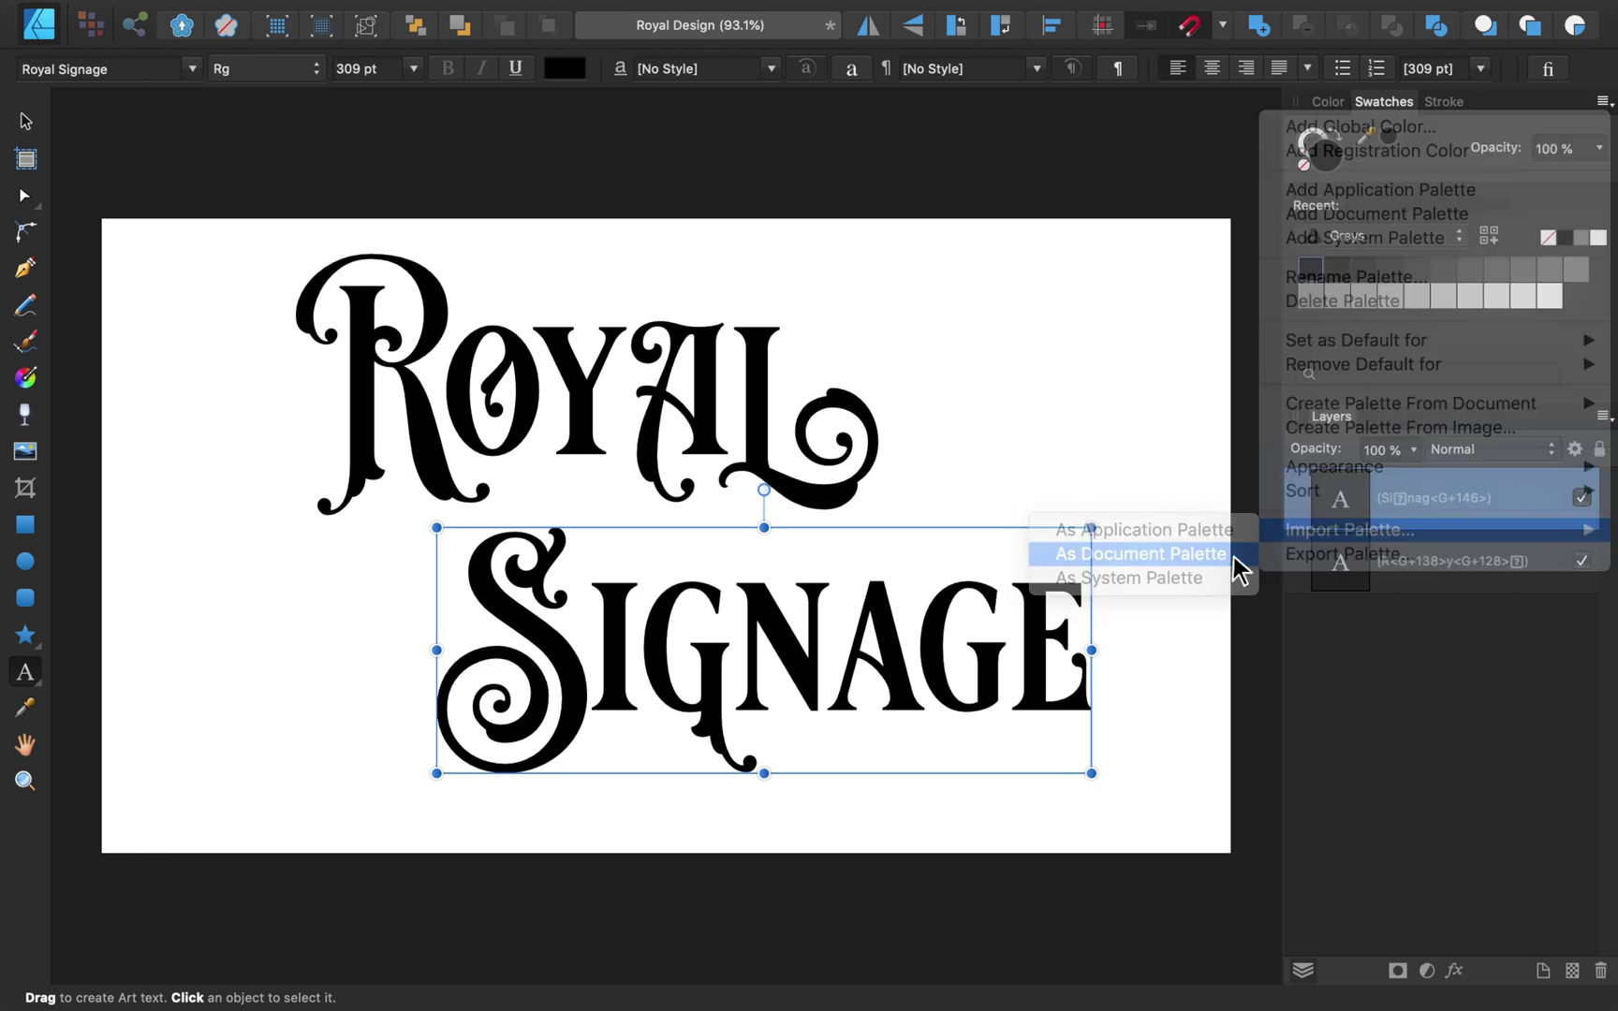
left_click(565, 222)
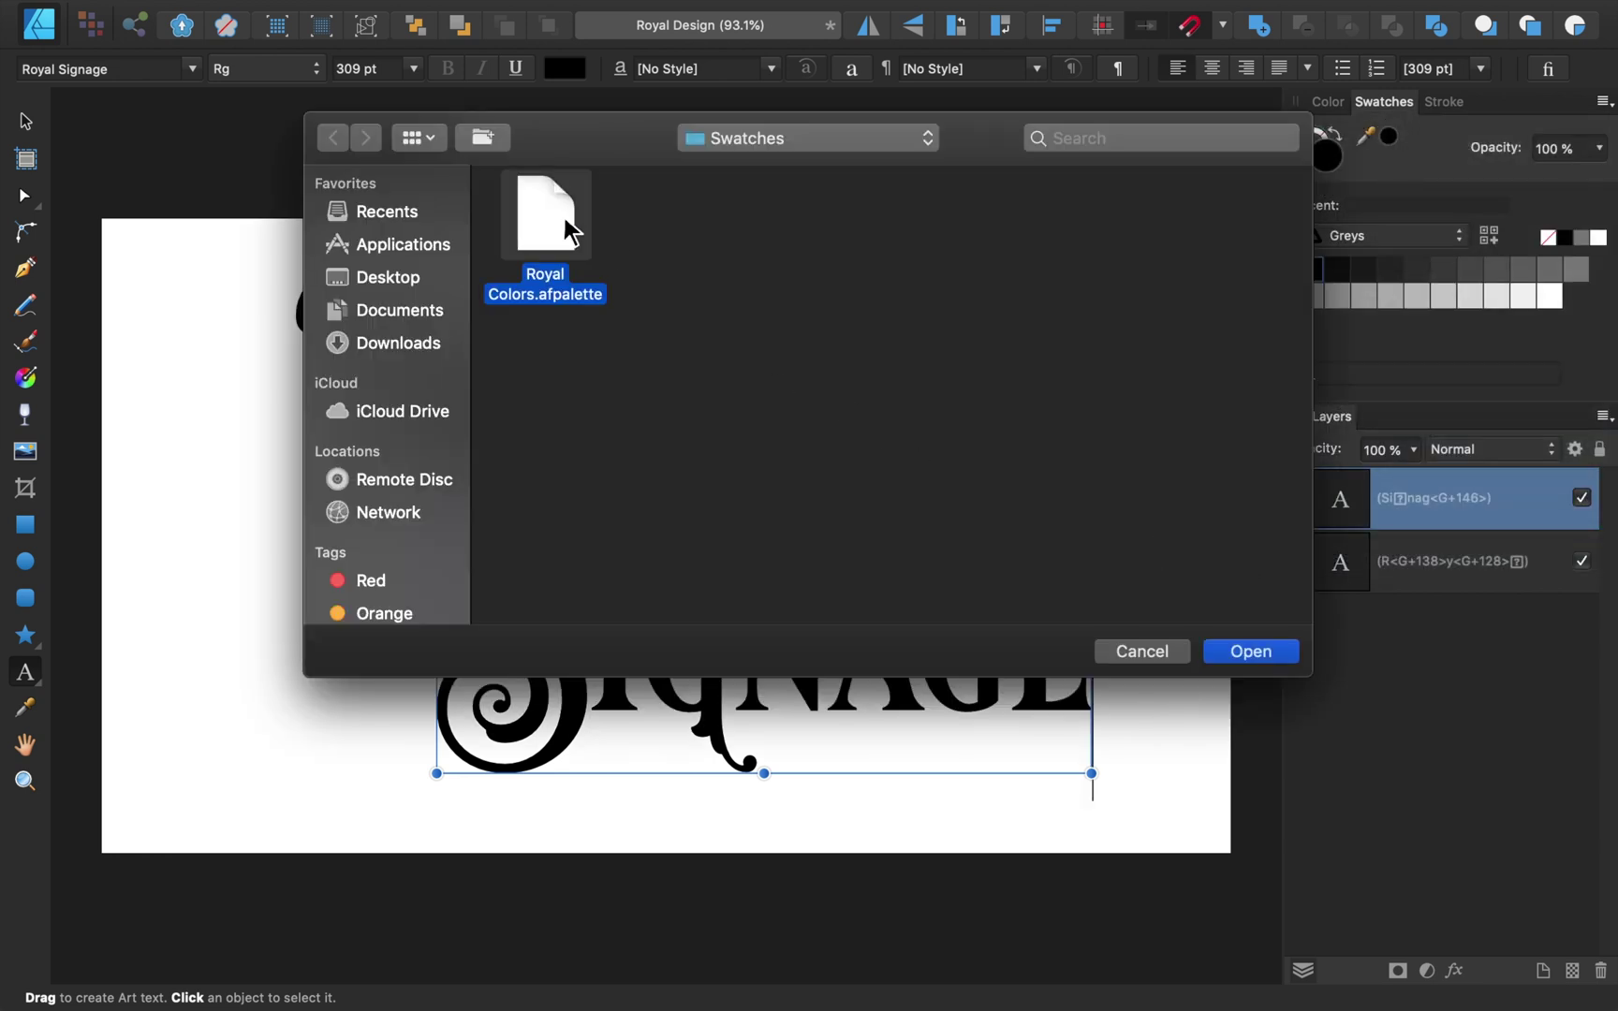
left_click(1230, 654)
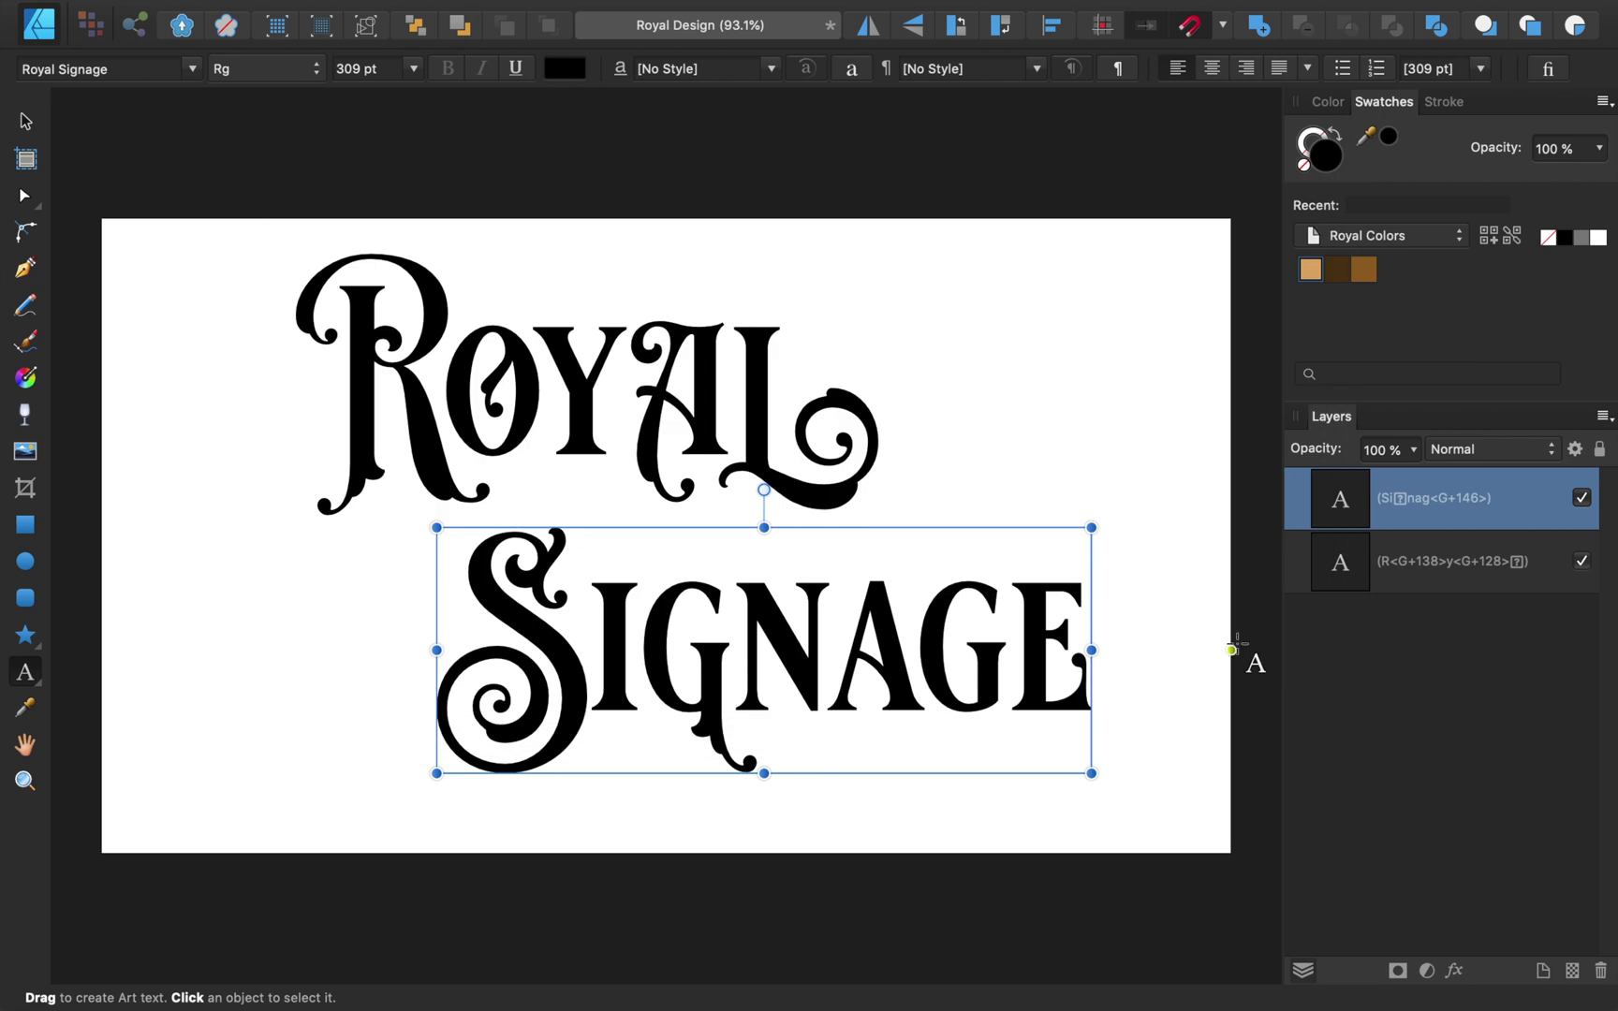
Fill both words with the tan palette colour and make their stroke white.
left_click(1380, 565, "shift")
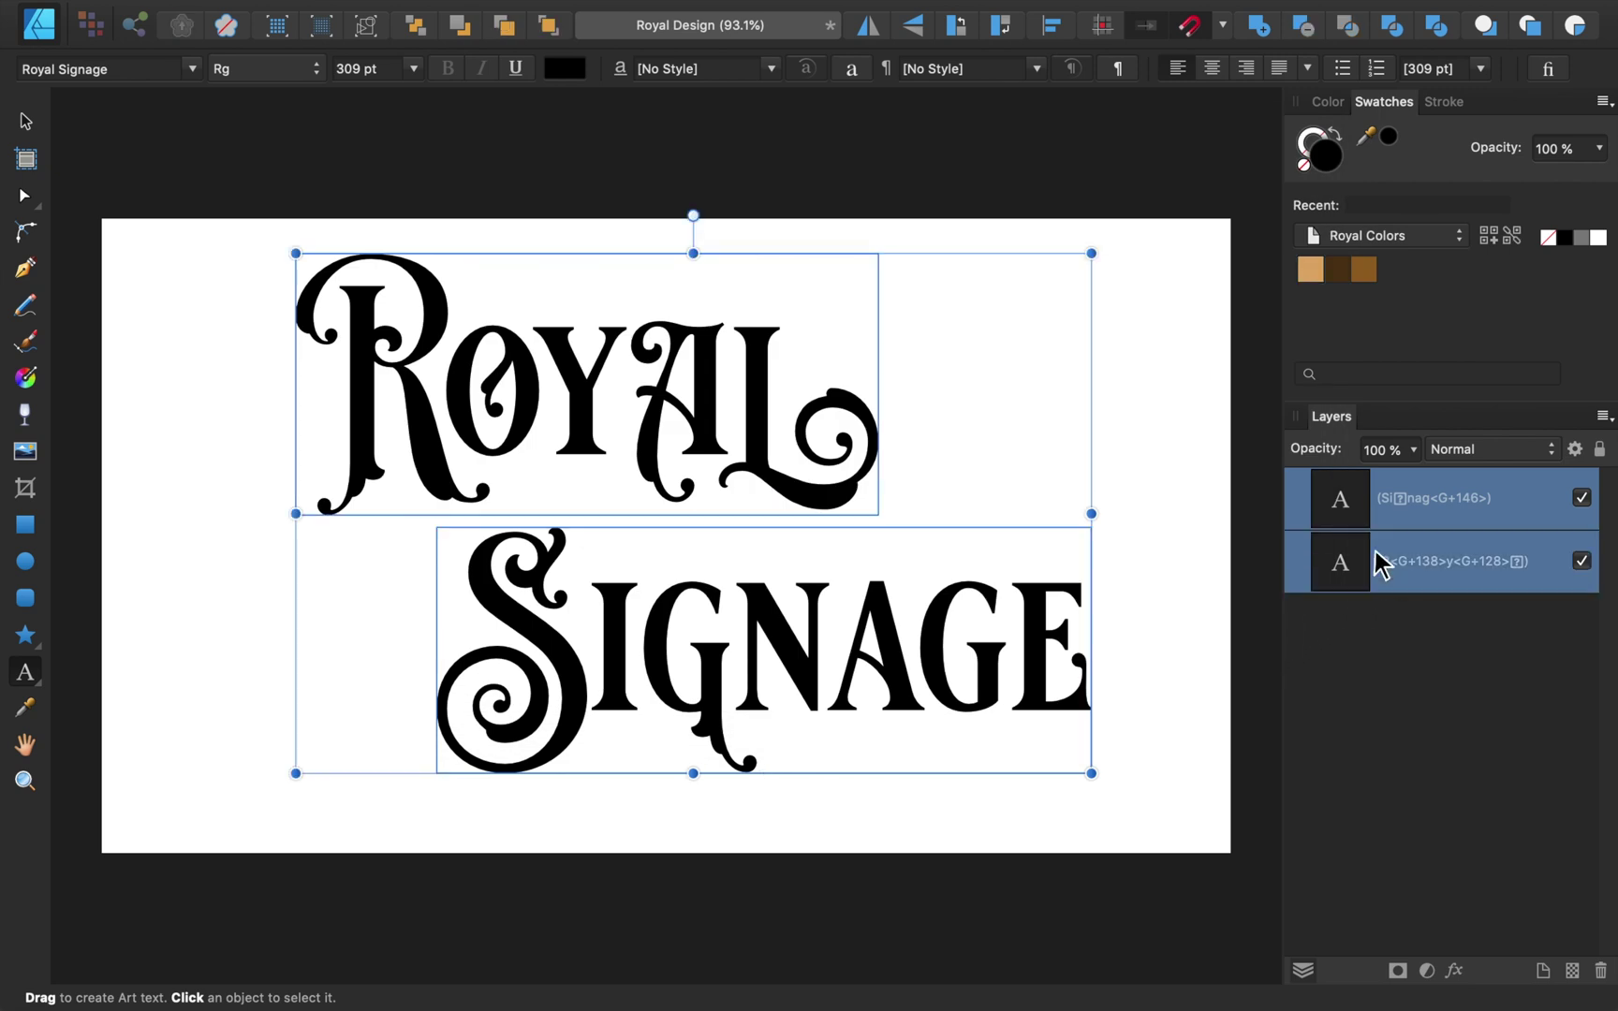
left_click(1311, 269)
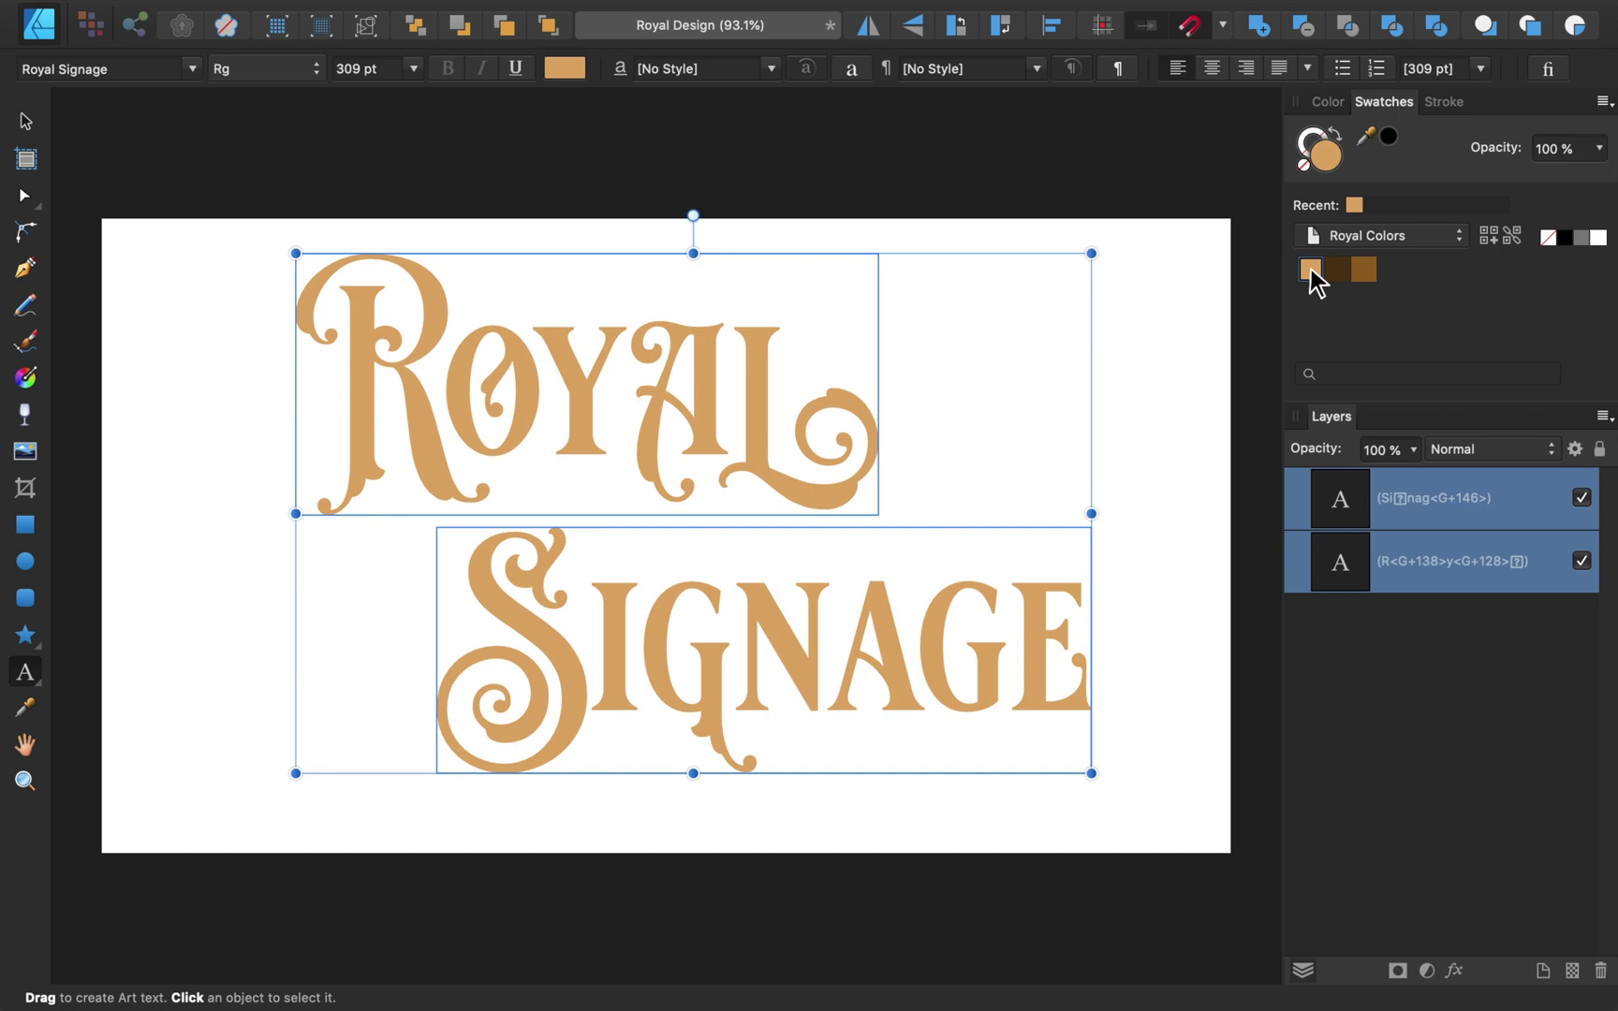
left_click(1328, 103)
left_click(1311, 141)
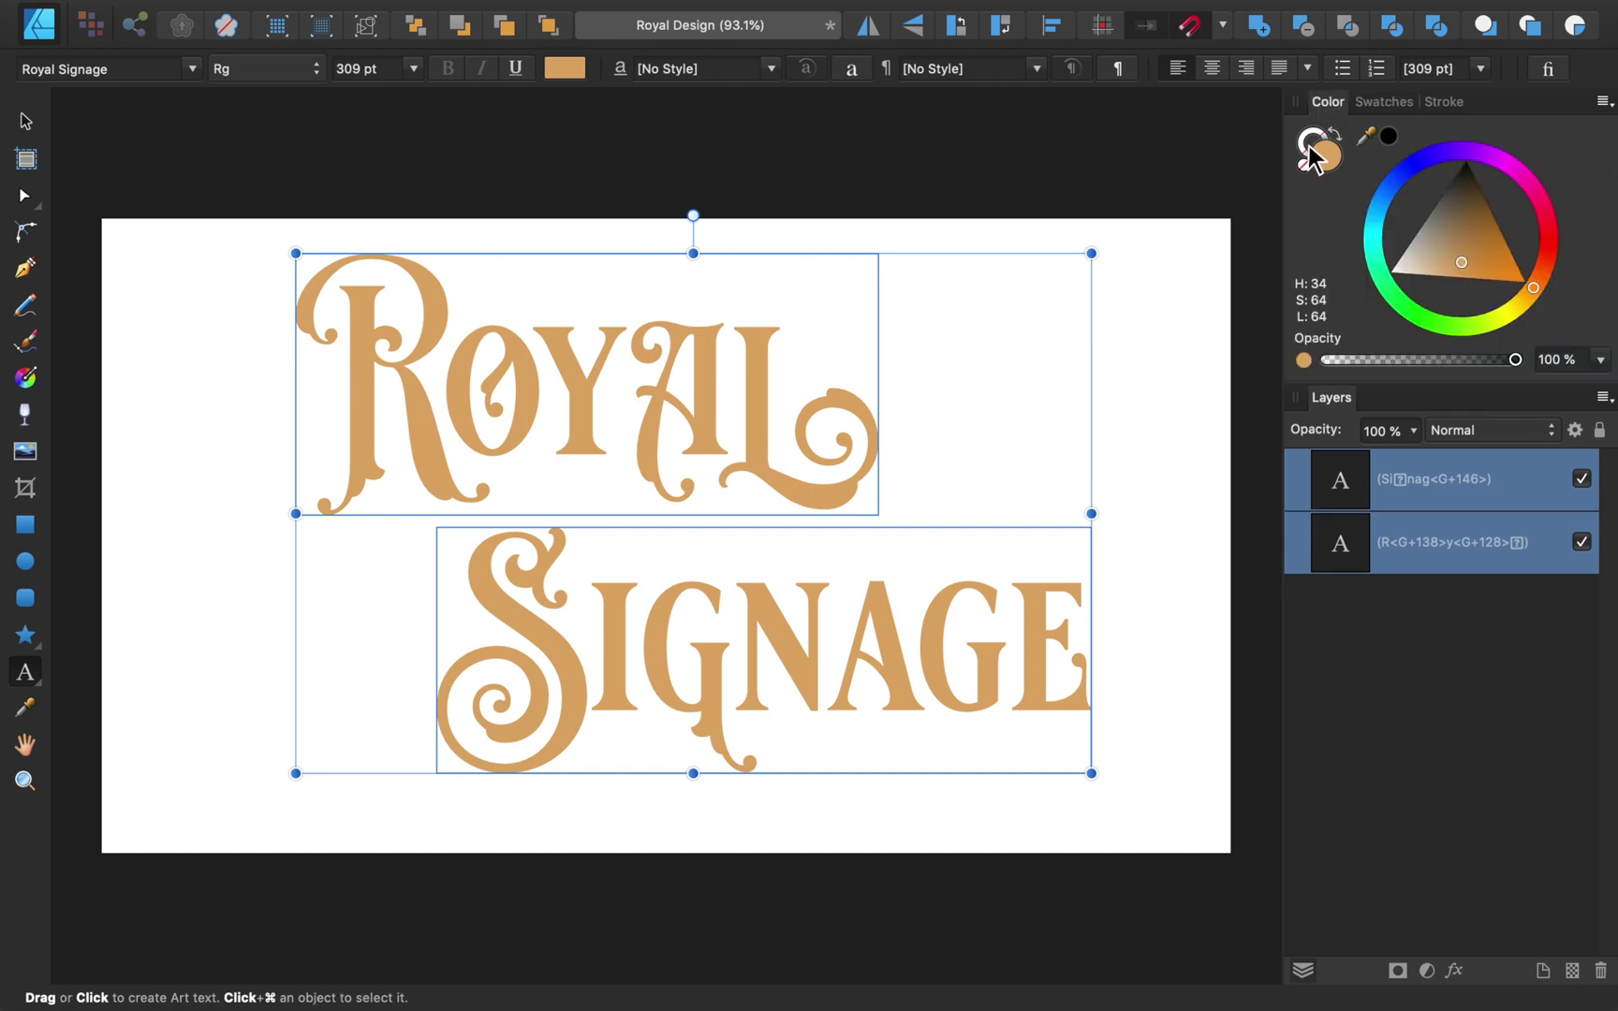
mouse_move(1395, 225)
left_mouse_down()
mouse_move(1399, 265)
mouse_move(1334, 290)
left_mouse_up()
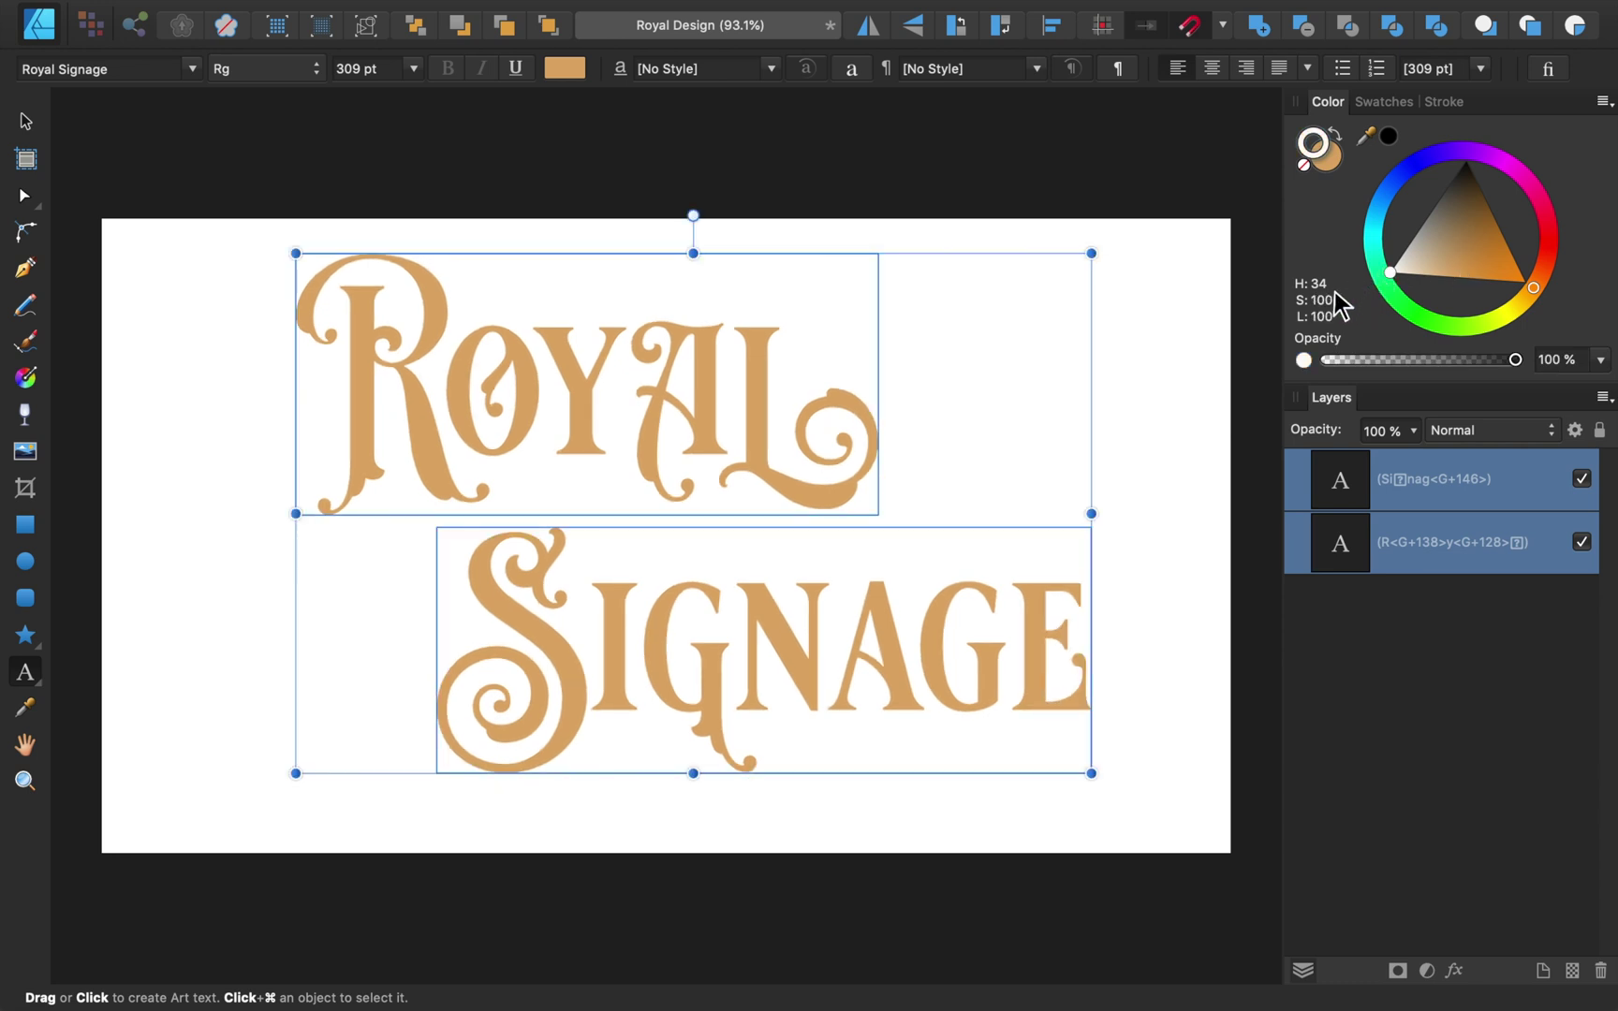
Thin the text stroke width to 2 pt.
left_click(1445, 100)
left_click_drag(1382, 172, 1382, 172)
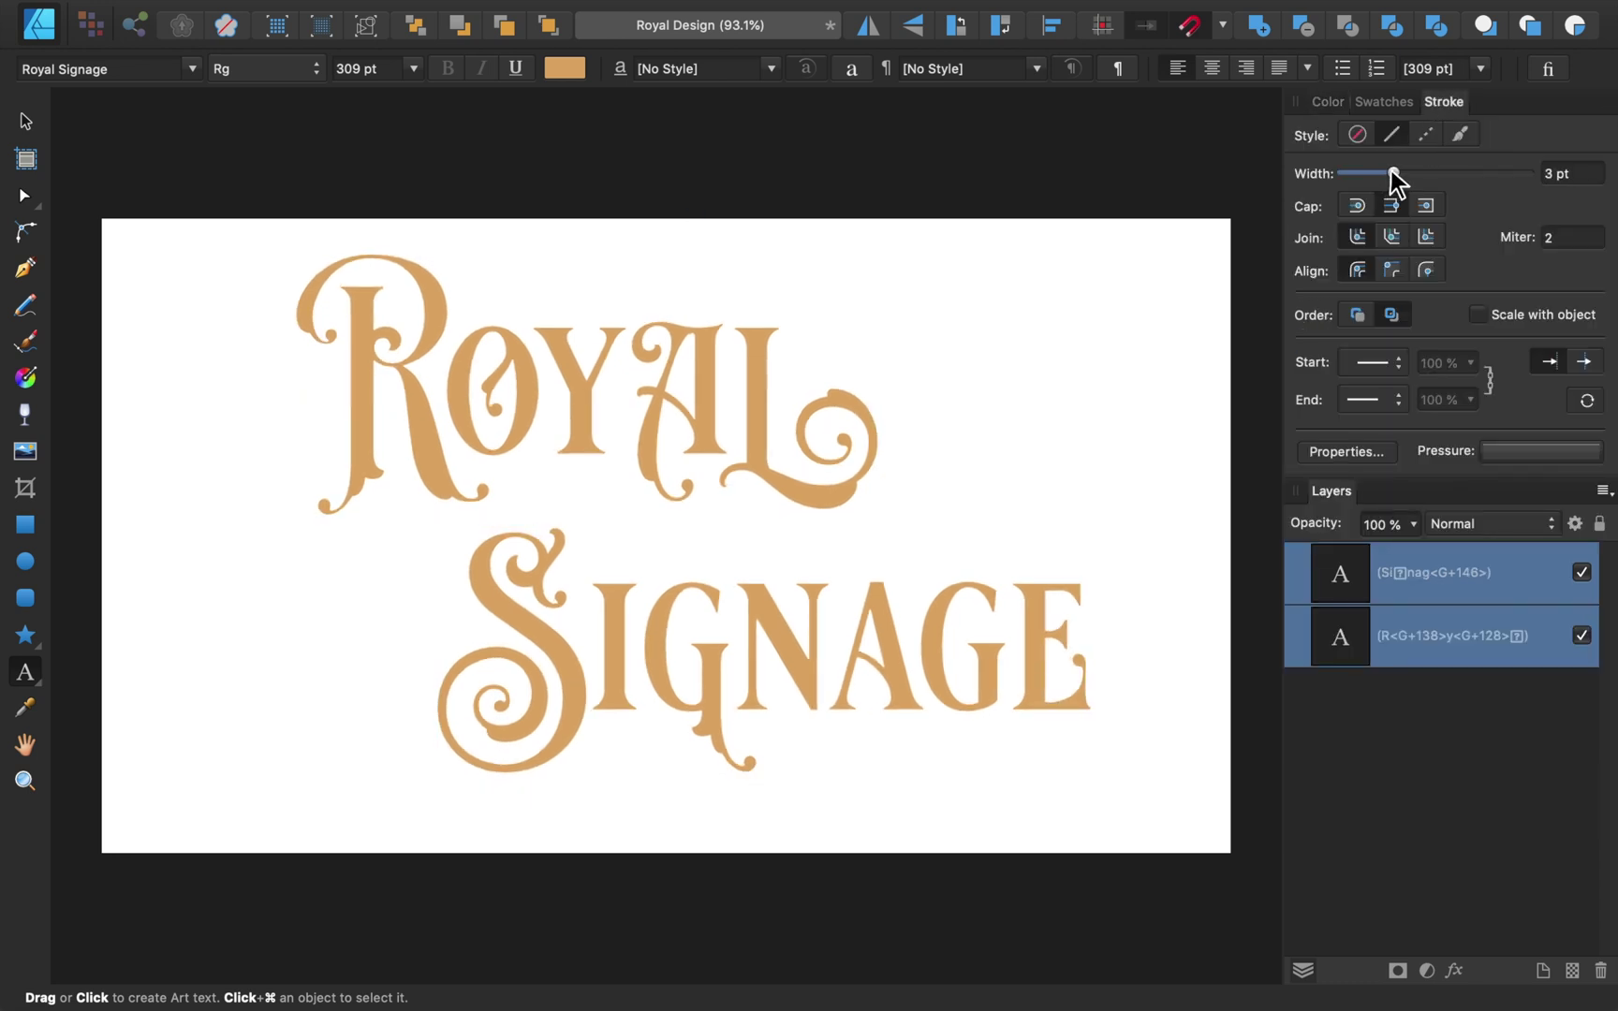
left_click_drag(1390, 169, 1385, 170)
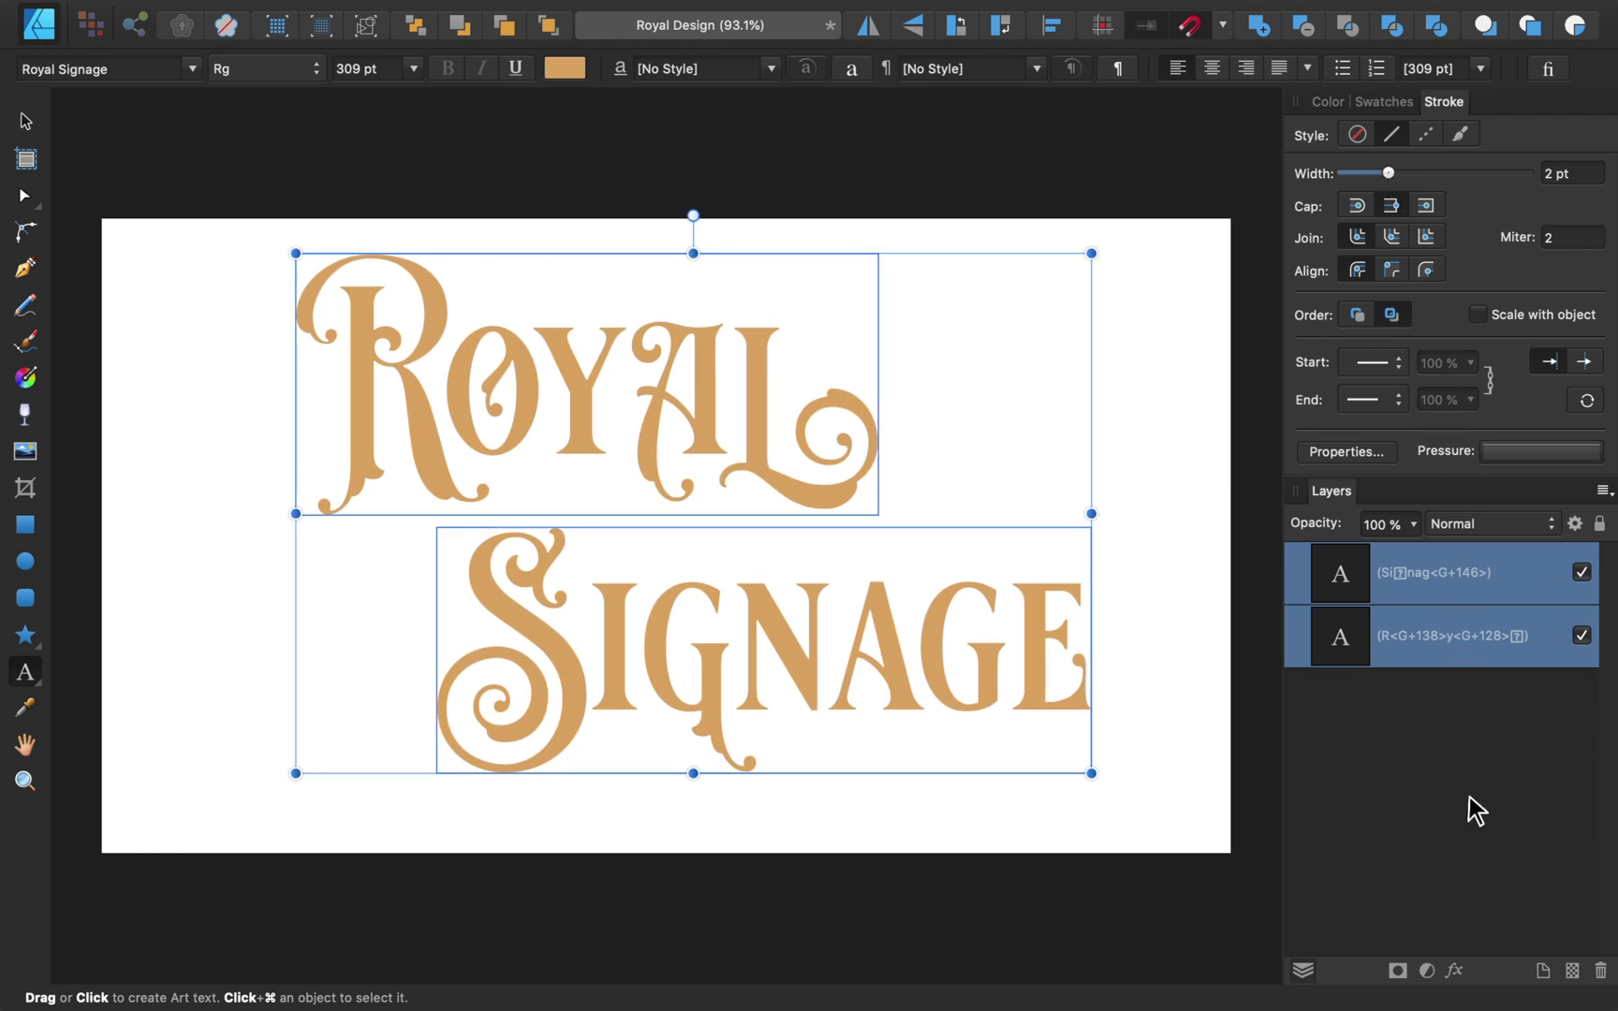
left_click(1453, 970)
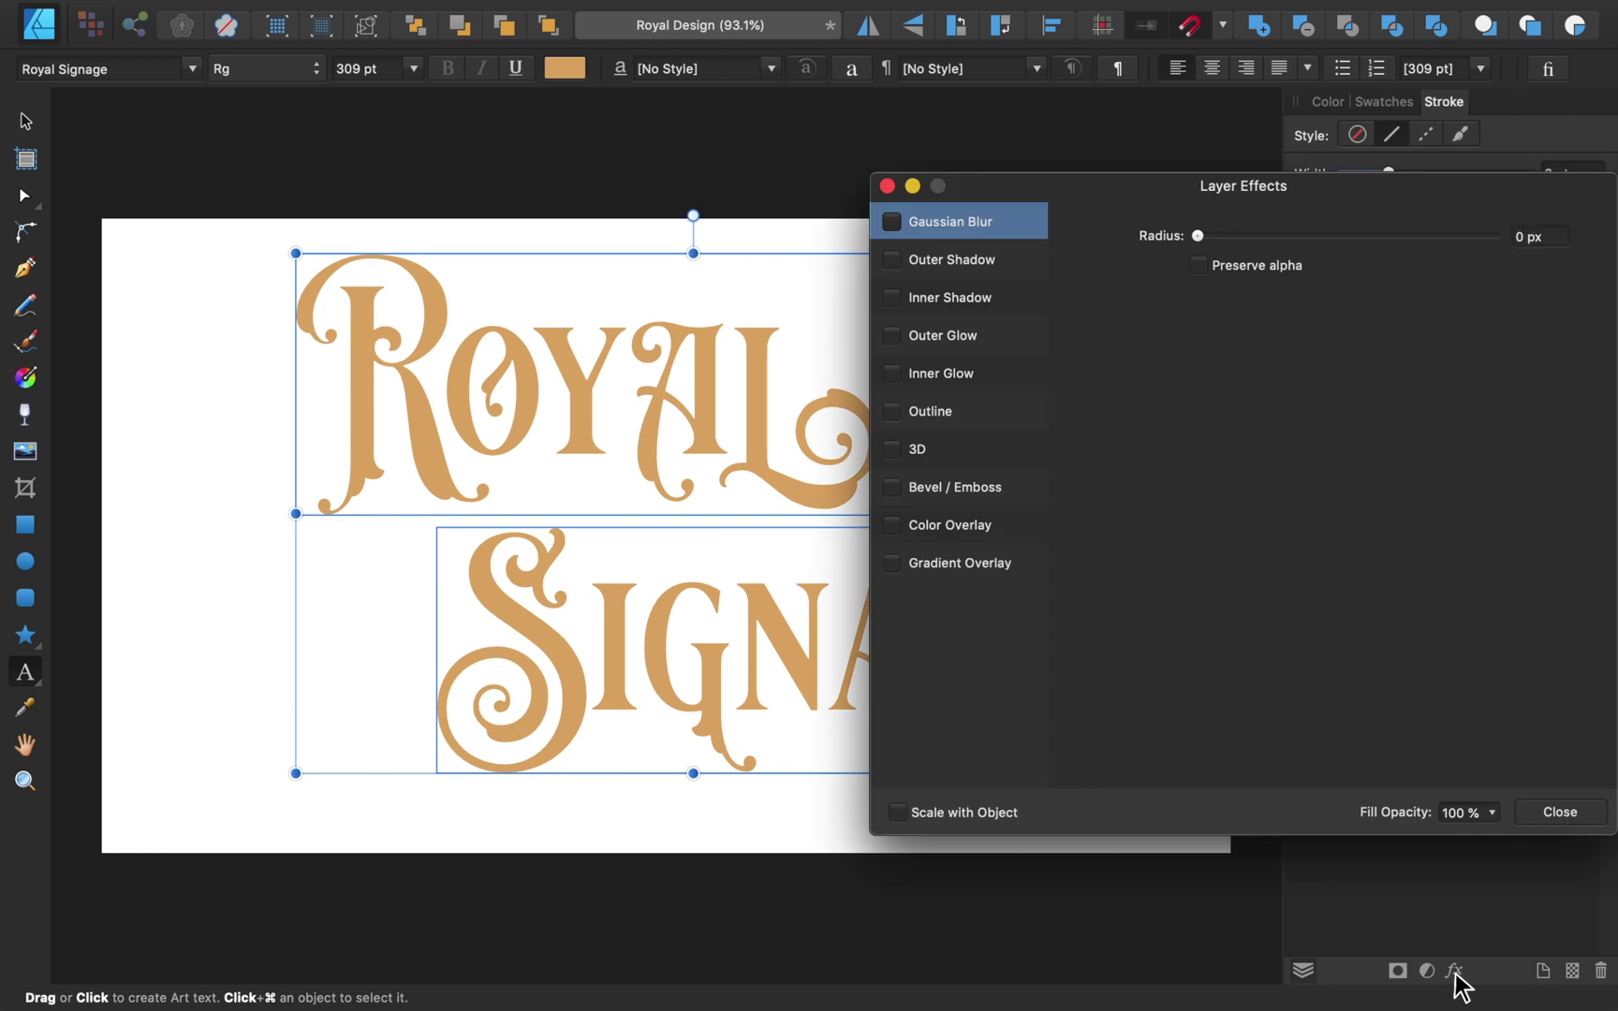
Add a 4.3 px Outline effect coloured with tan sampled from the letters.
left_click(983, 421)
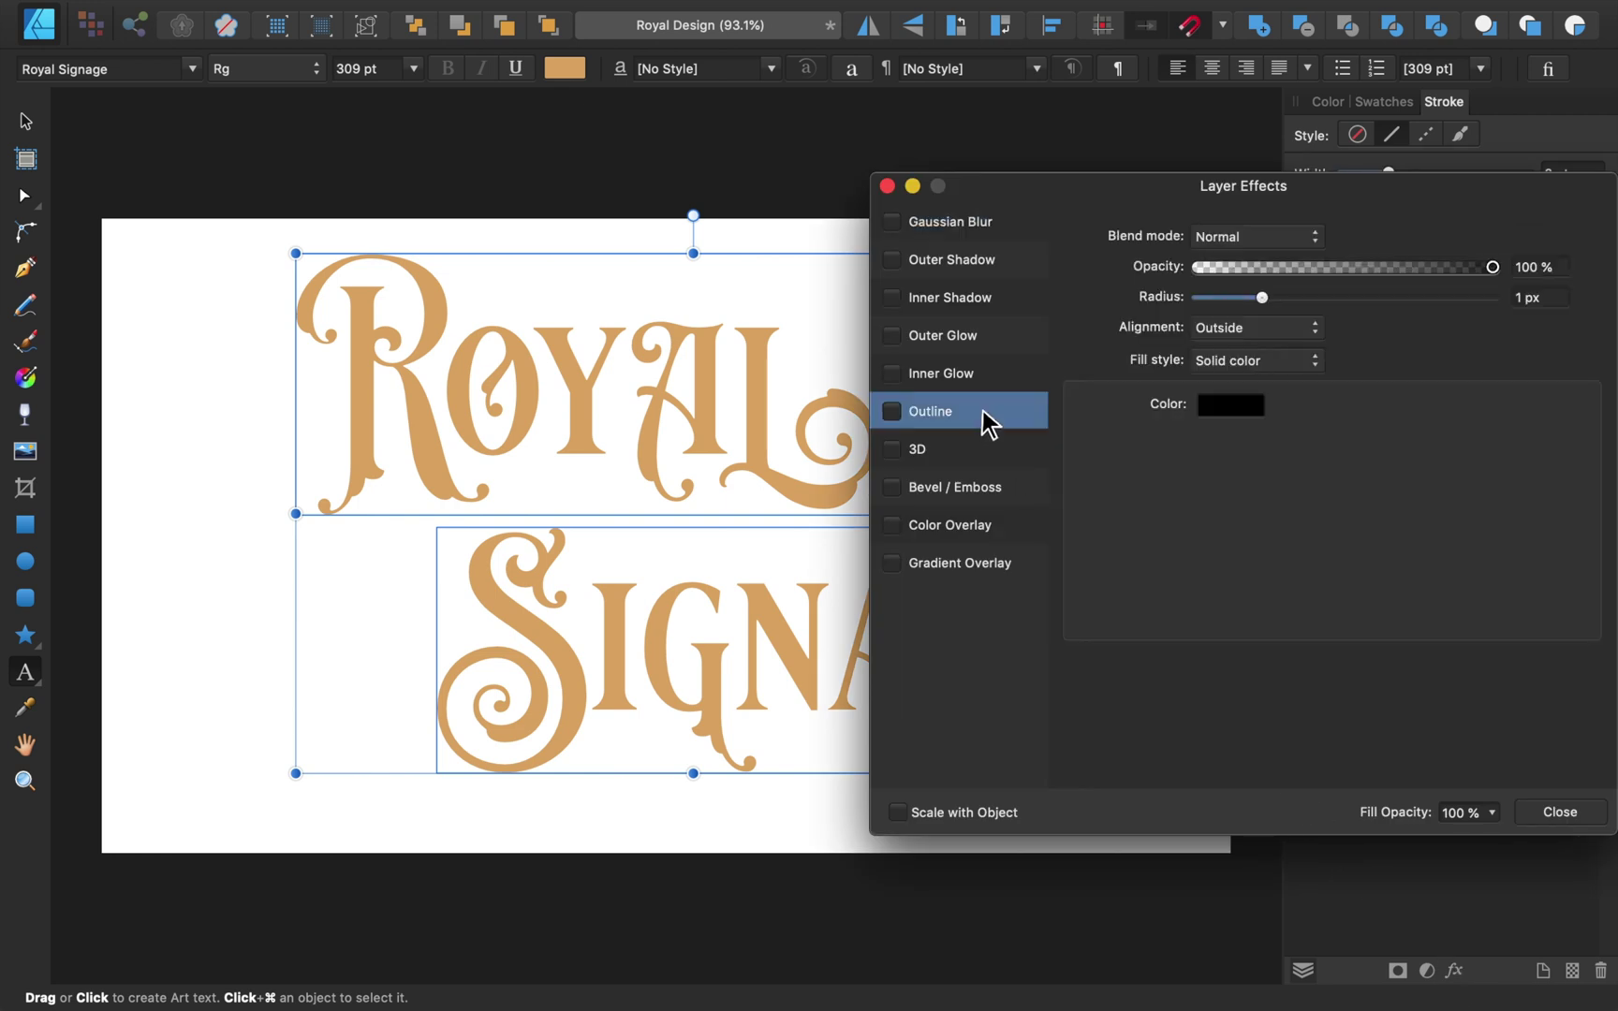
left_click_drag(1262, 298, 1287, 298)
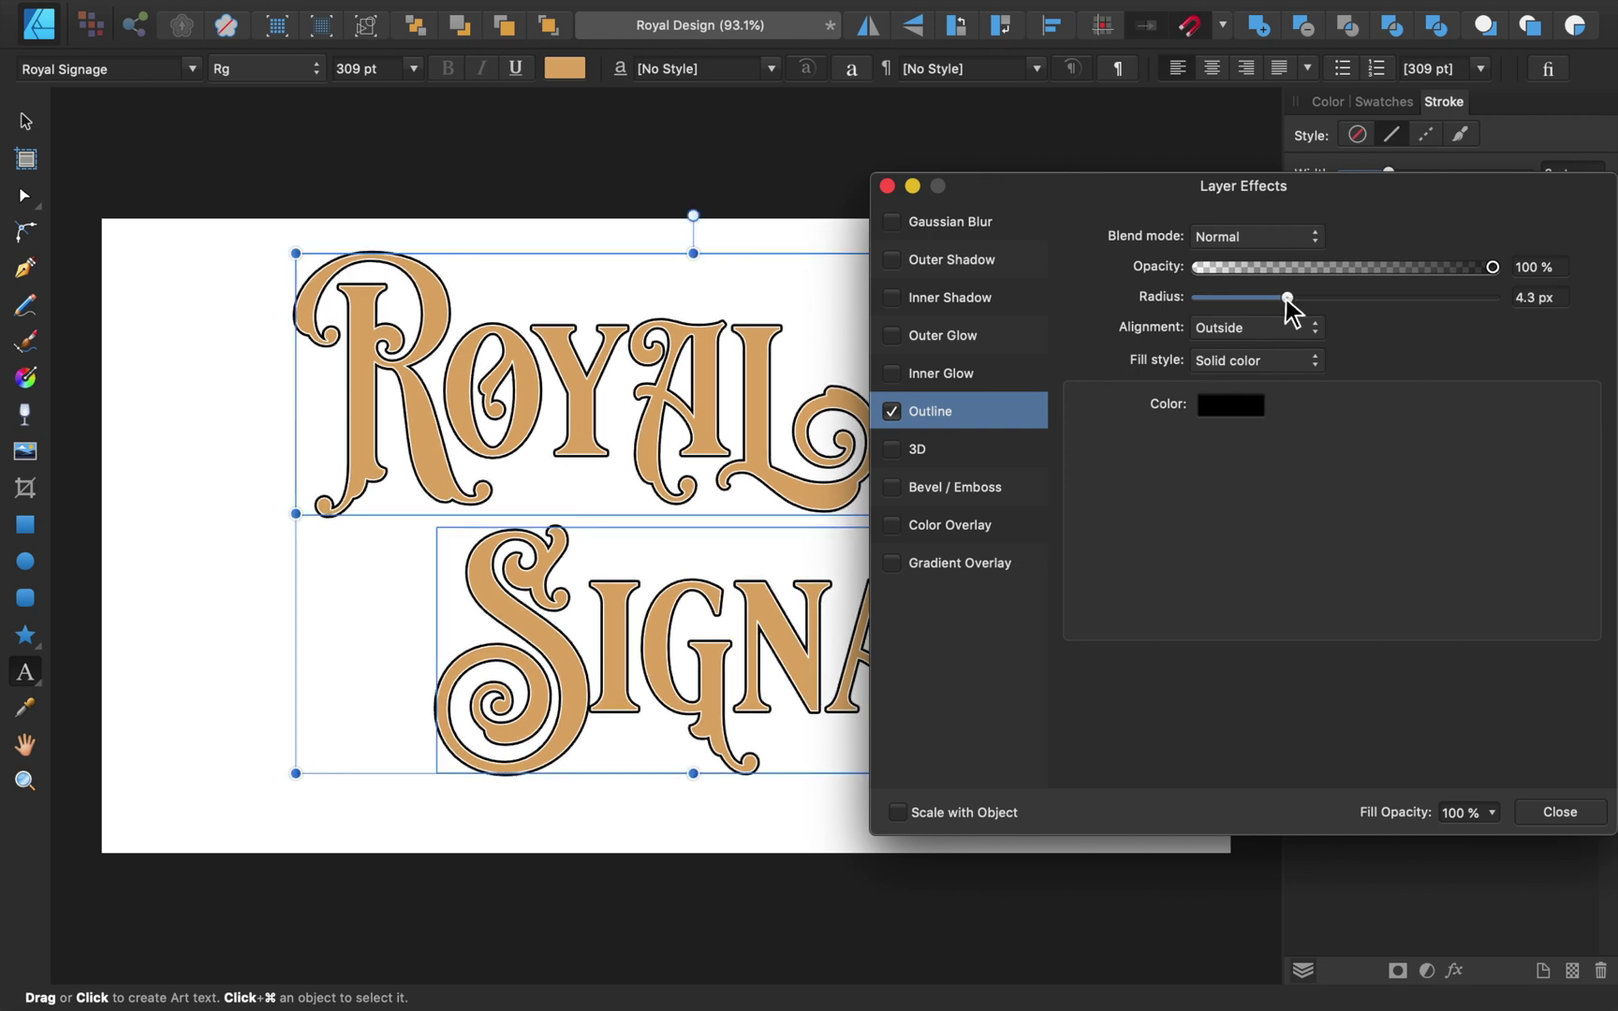
left_click(1230, 405)
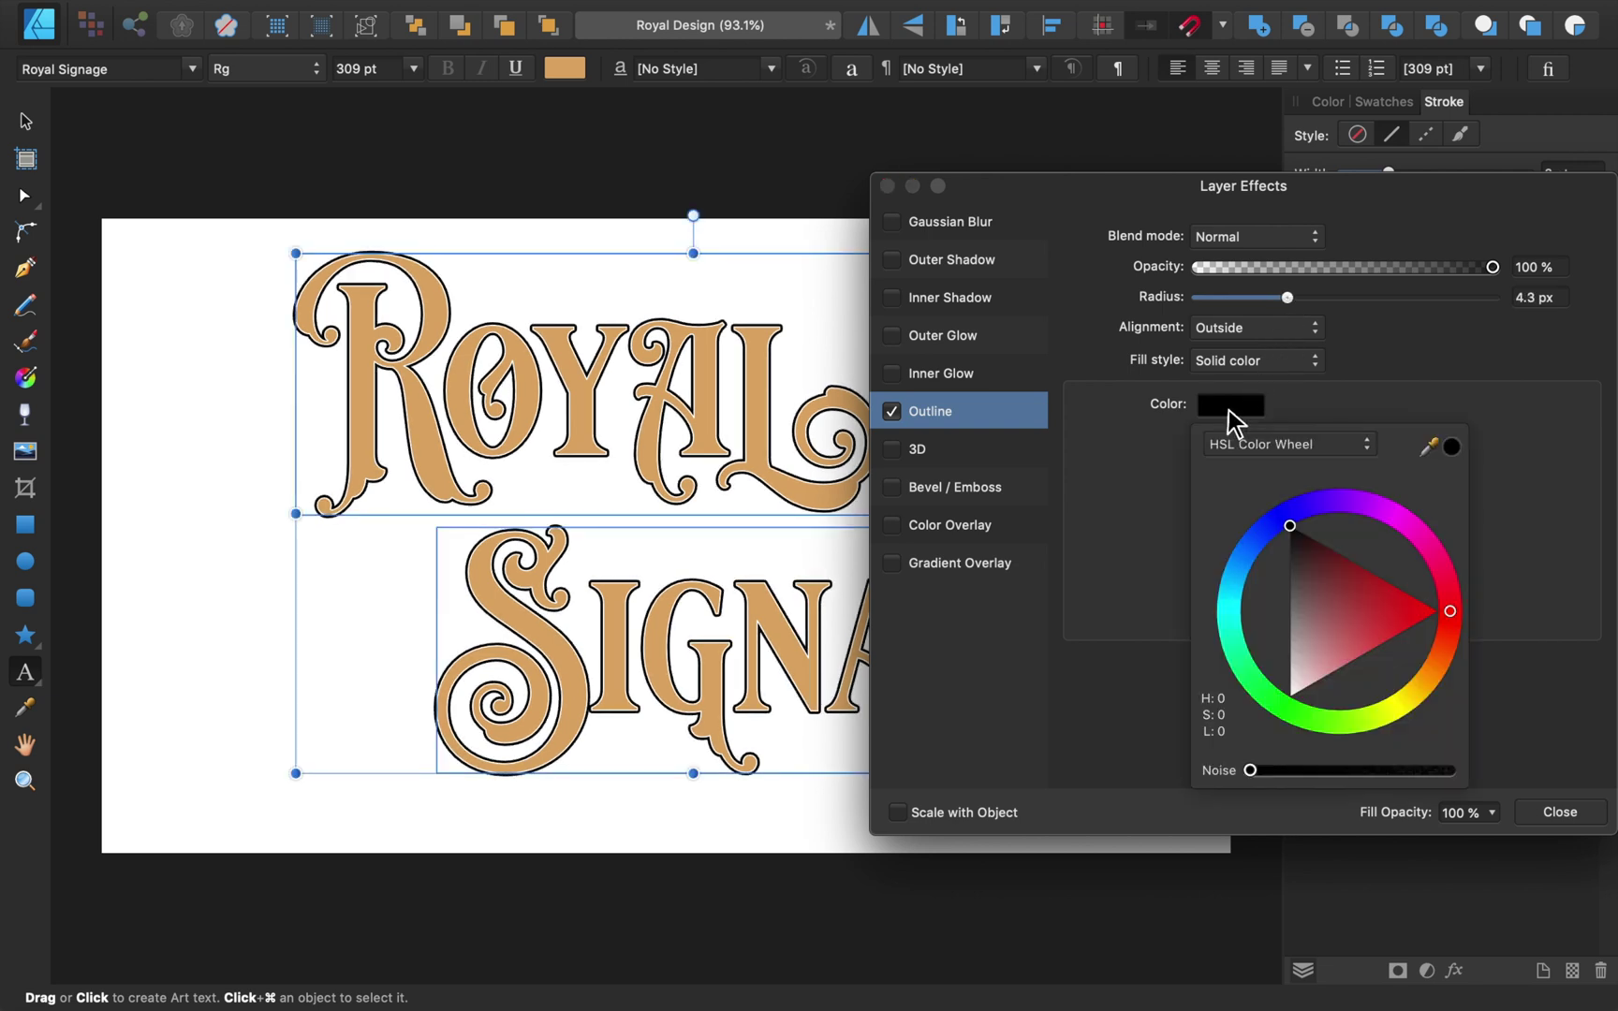
left_click_drag(1428, 446, 831, 487)
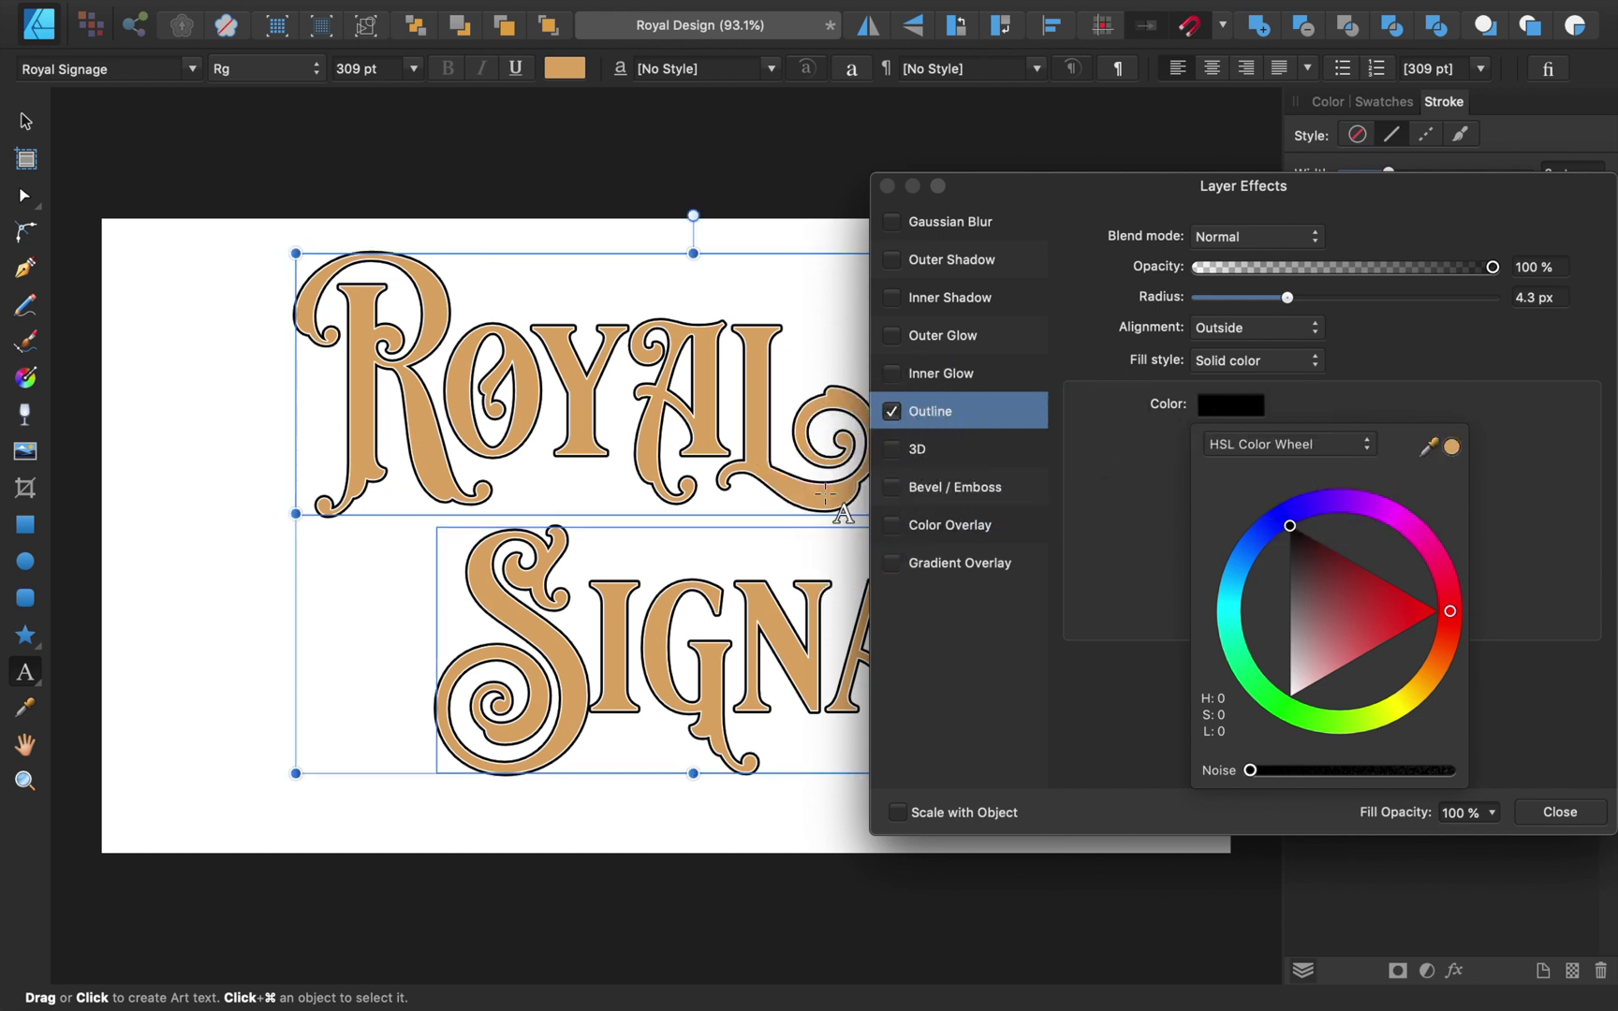
left_click(1451, 447)
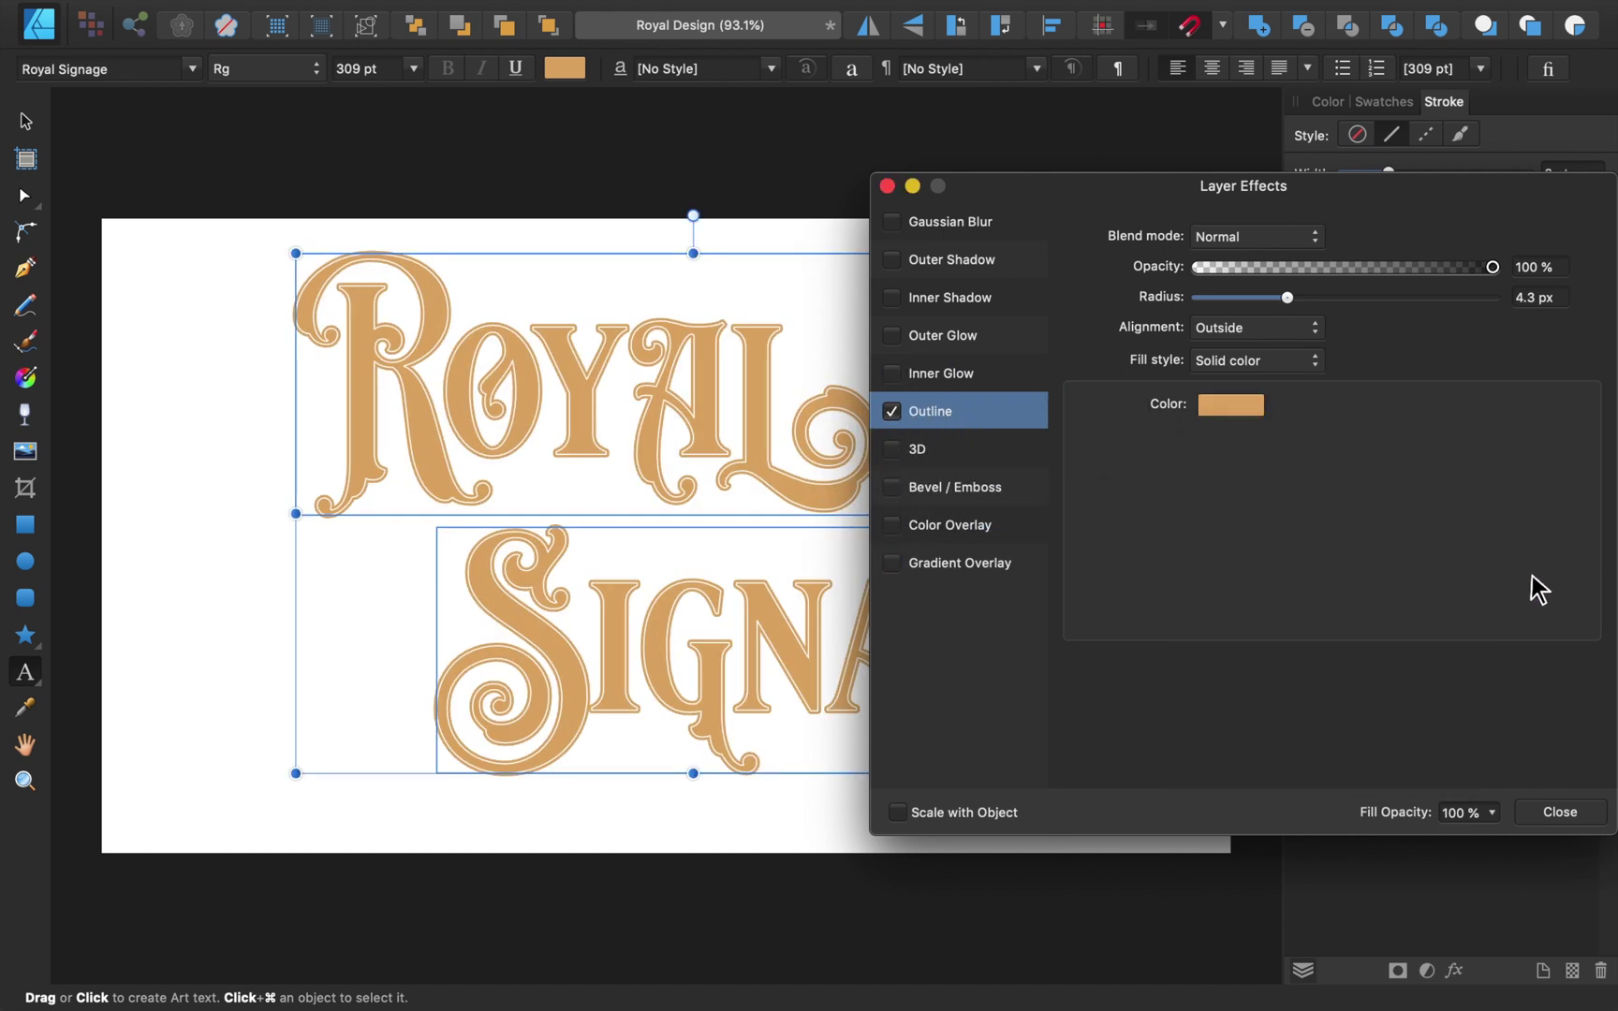
left_click(1550, 808)
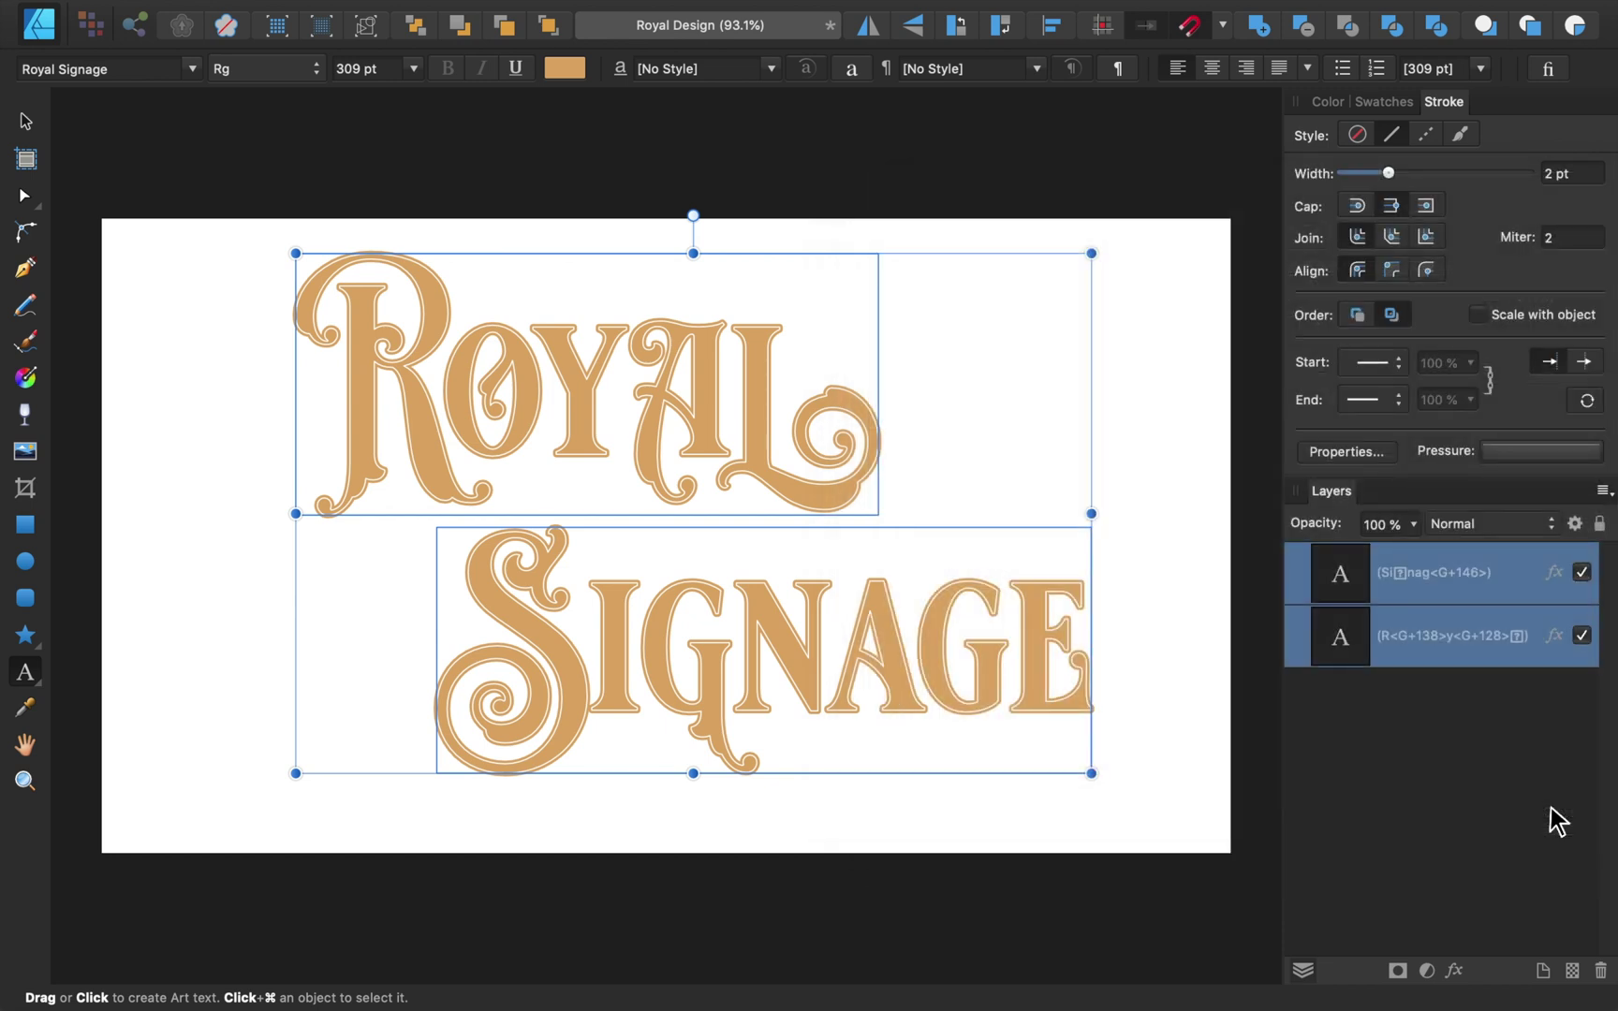
scroll(930, 630, "up", 5)
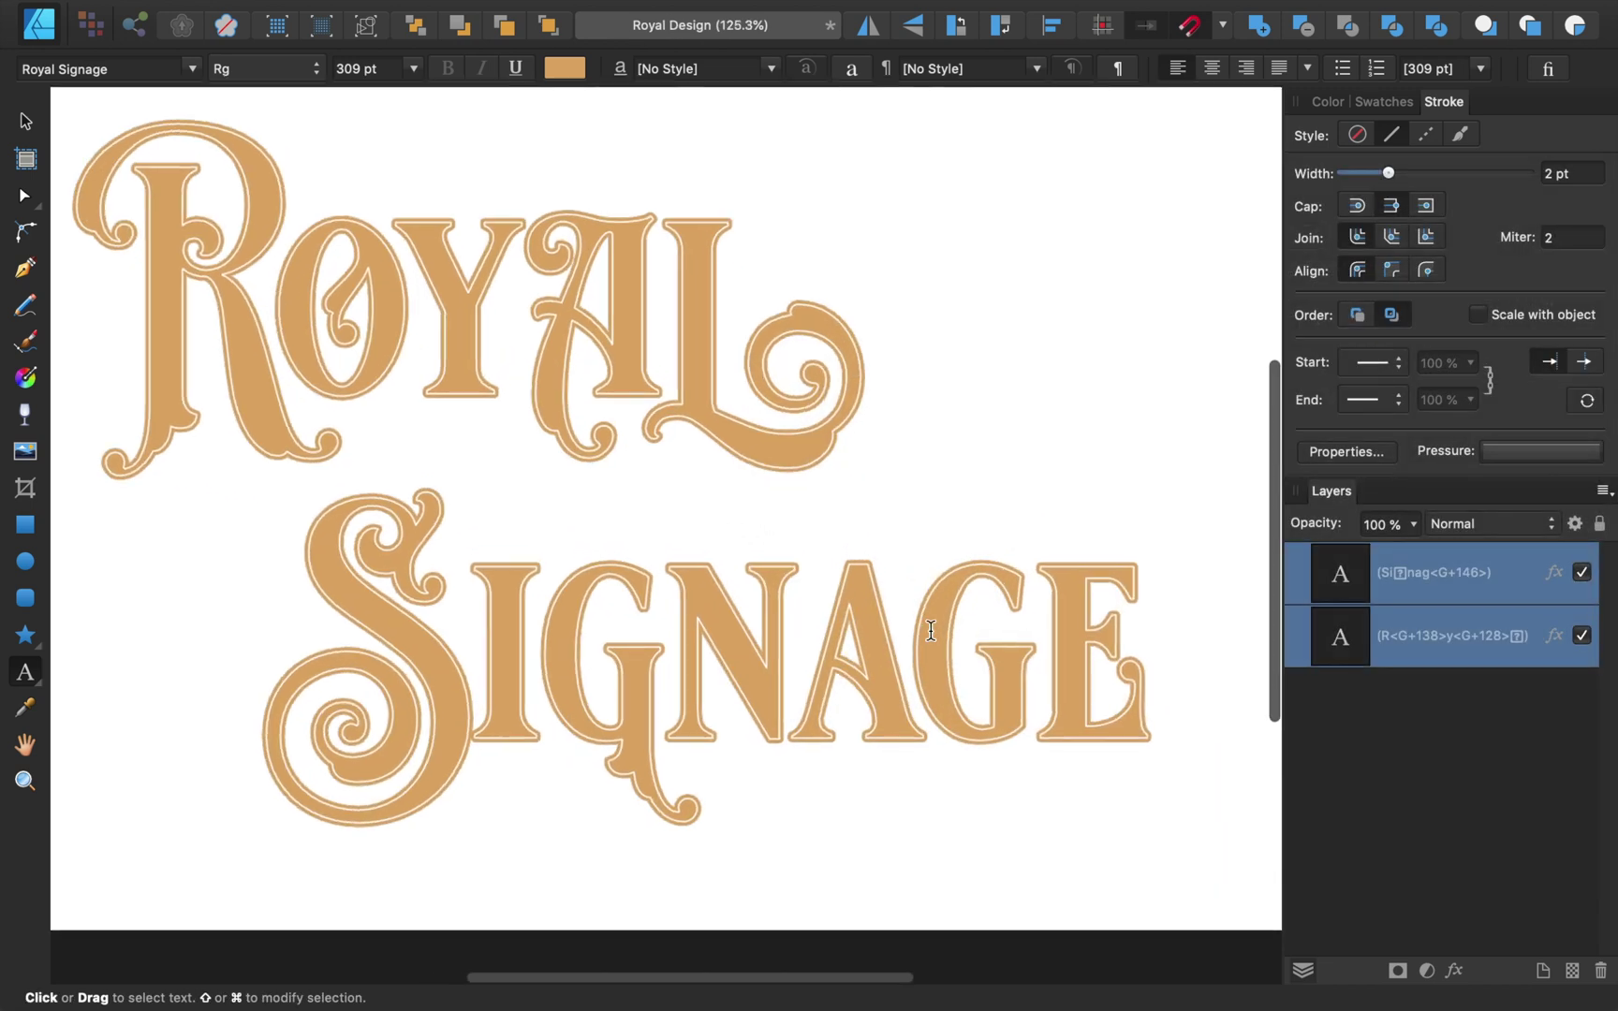
scroll(930, 630, "up", 4)
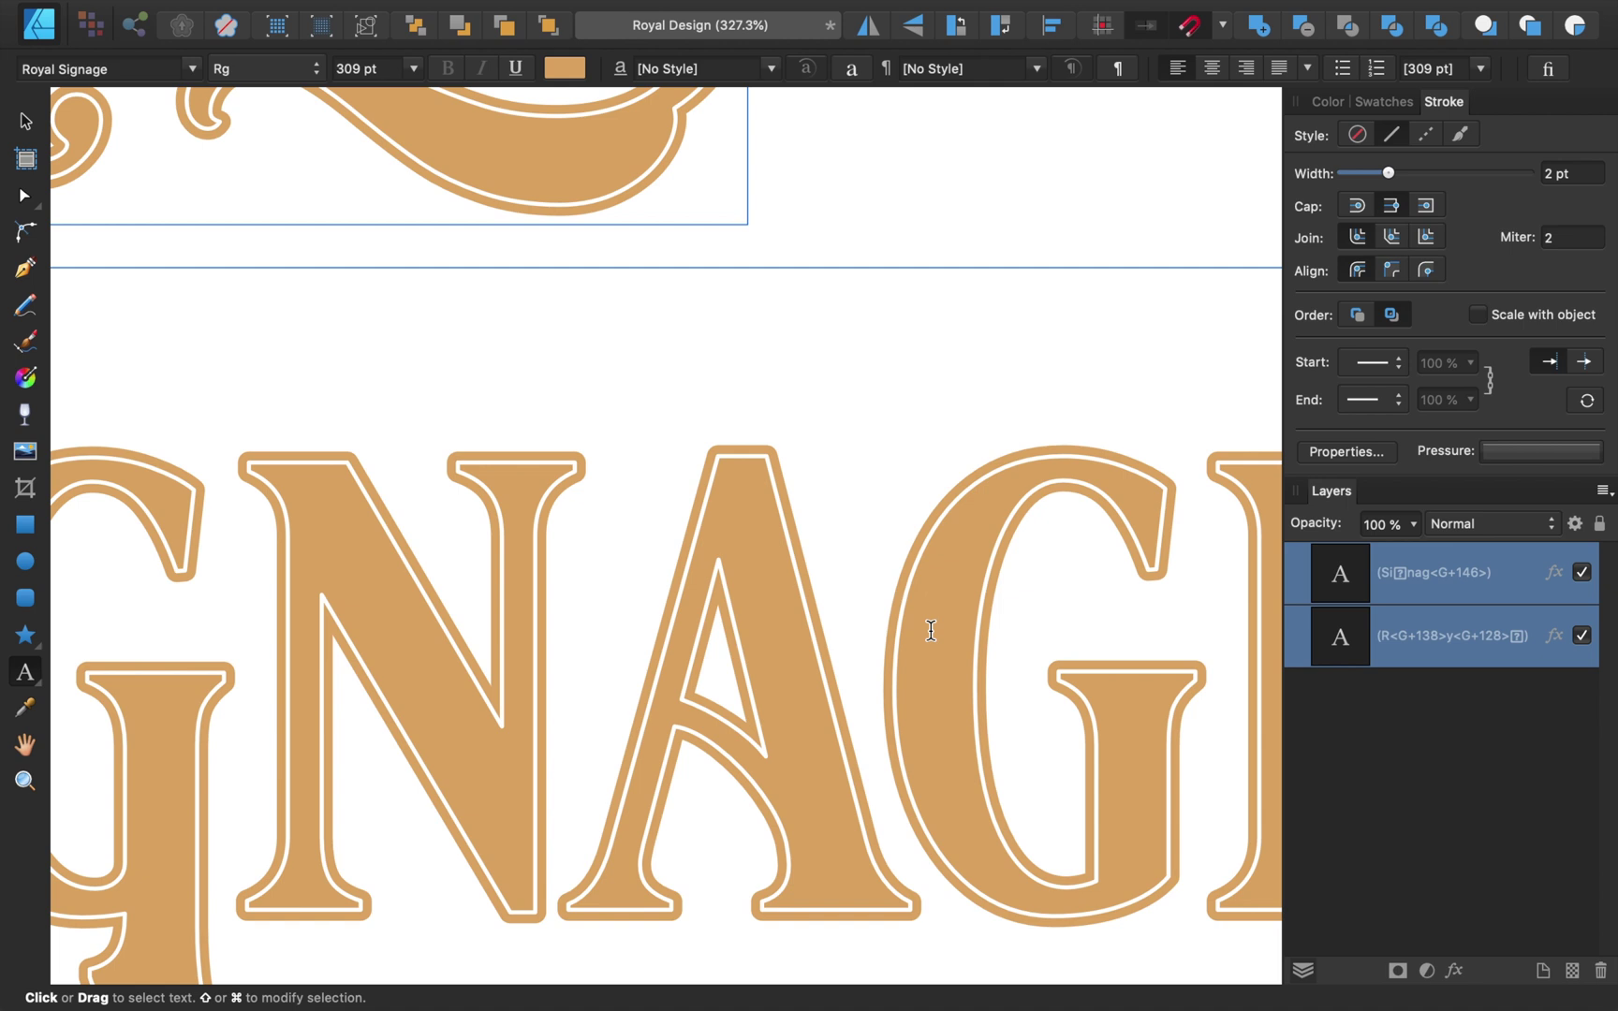
key("super+0")
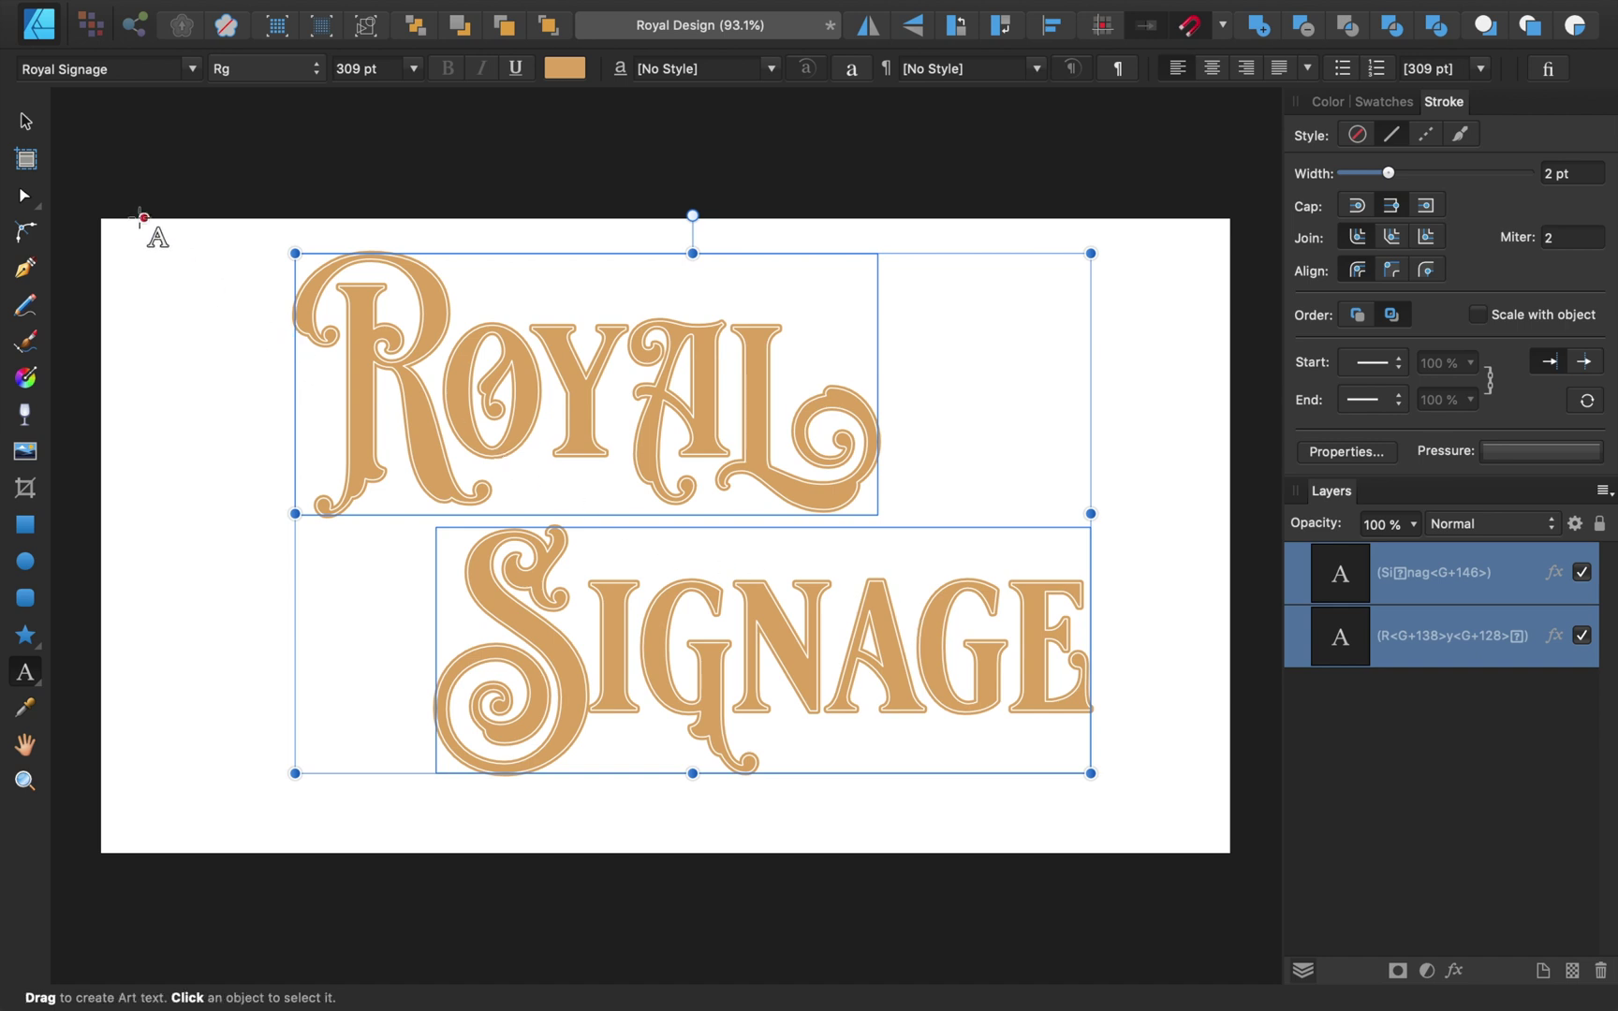
Duplicate the Royal text and fill the copy with the dark brown Royal Colors swatch.
left_click(26, 122)
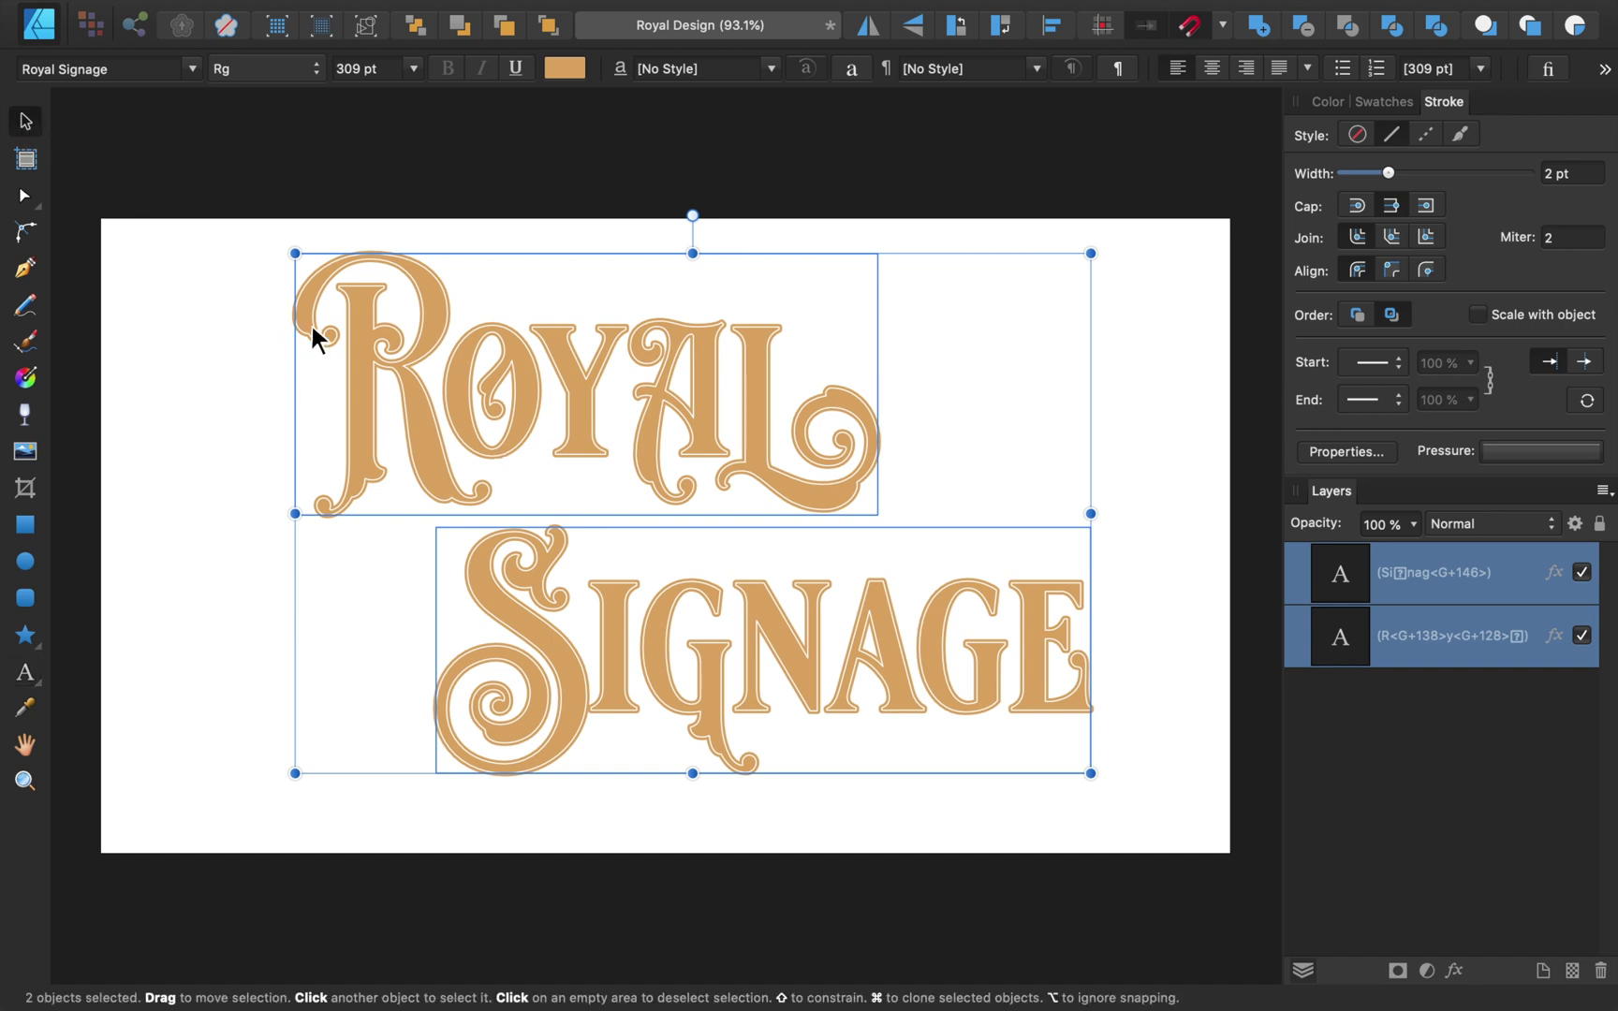
left_click(356, 360)
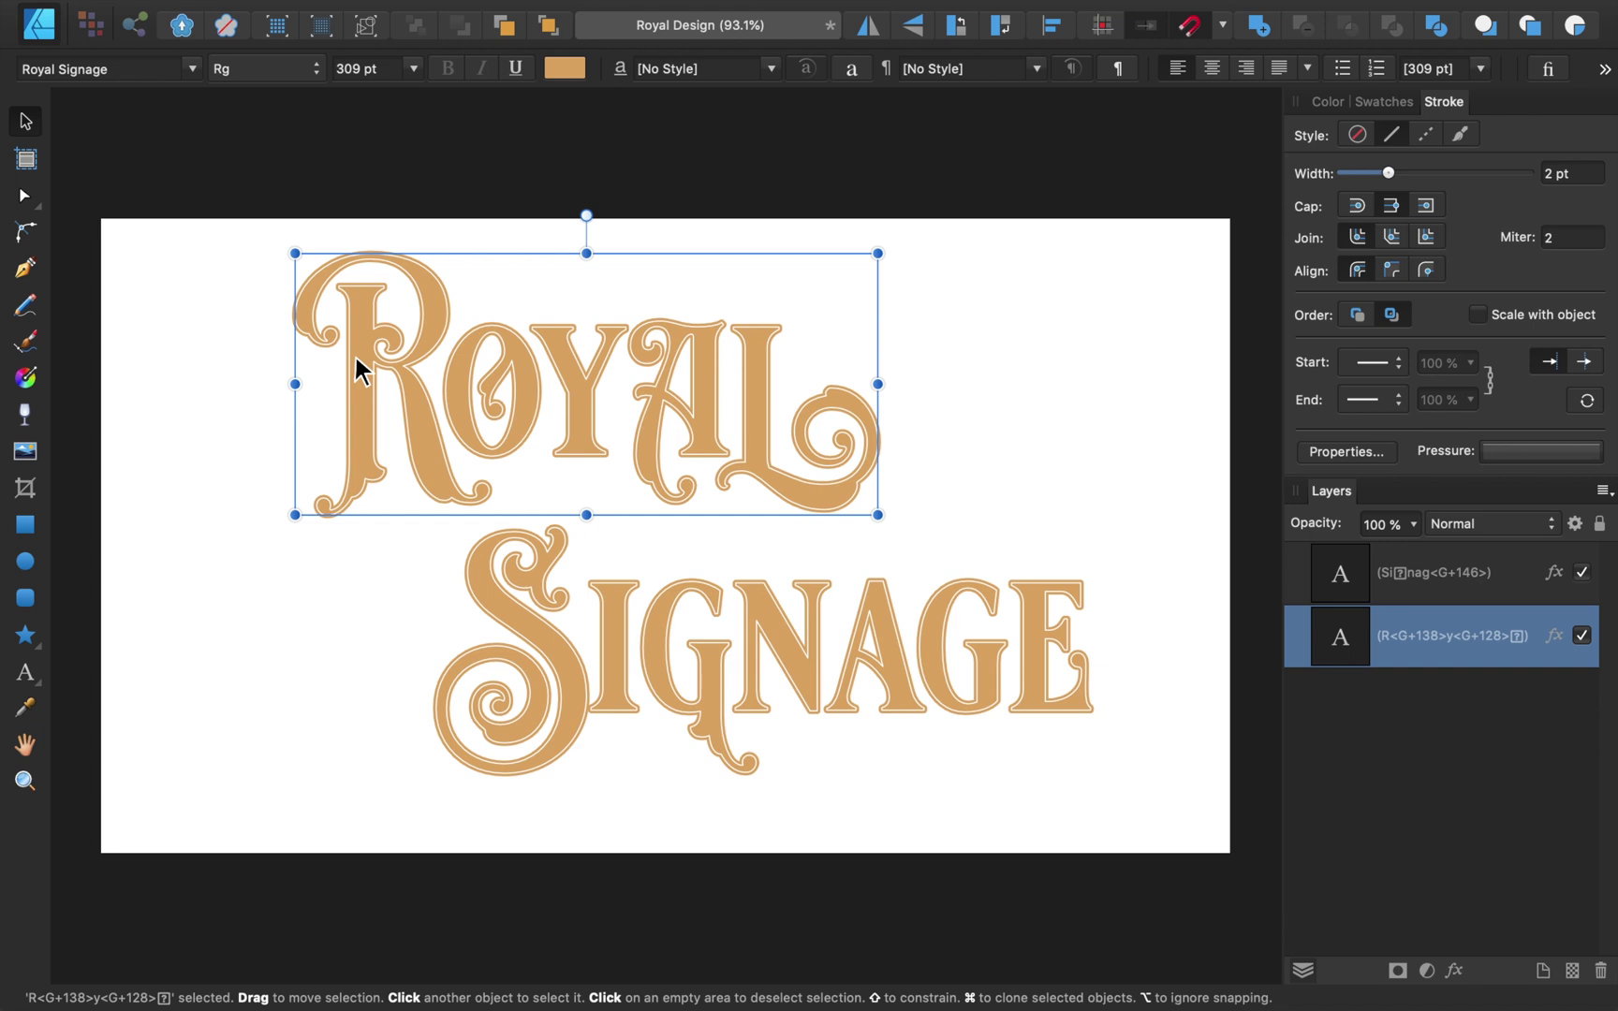
key("super+j")
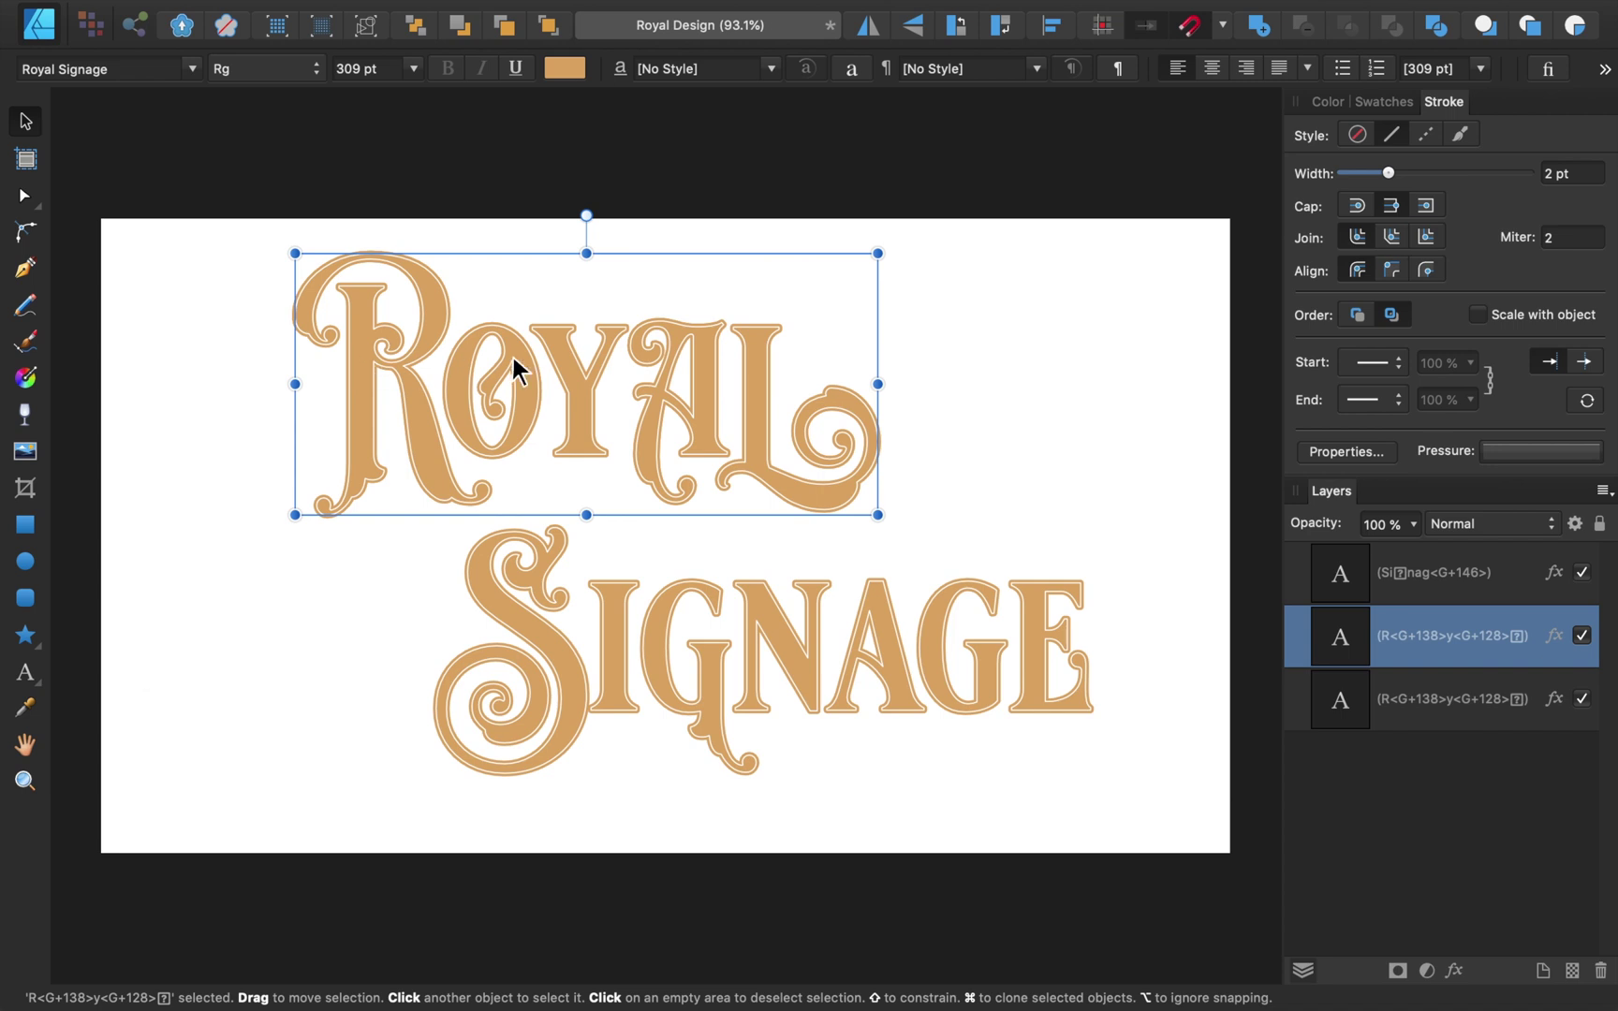
left_click(1383, 102)
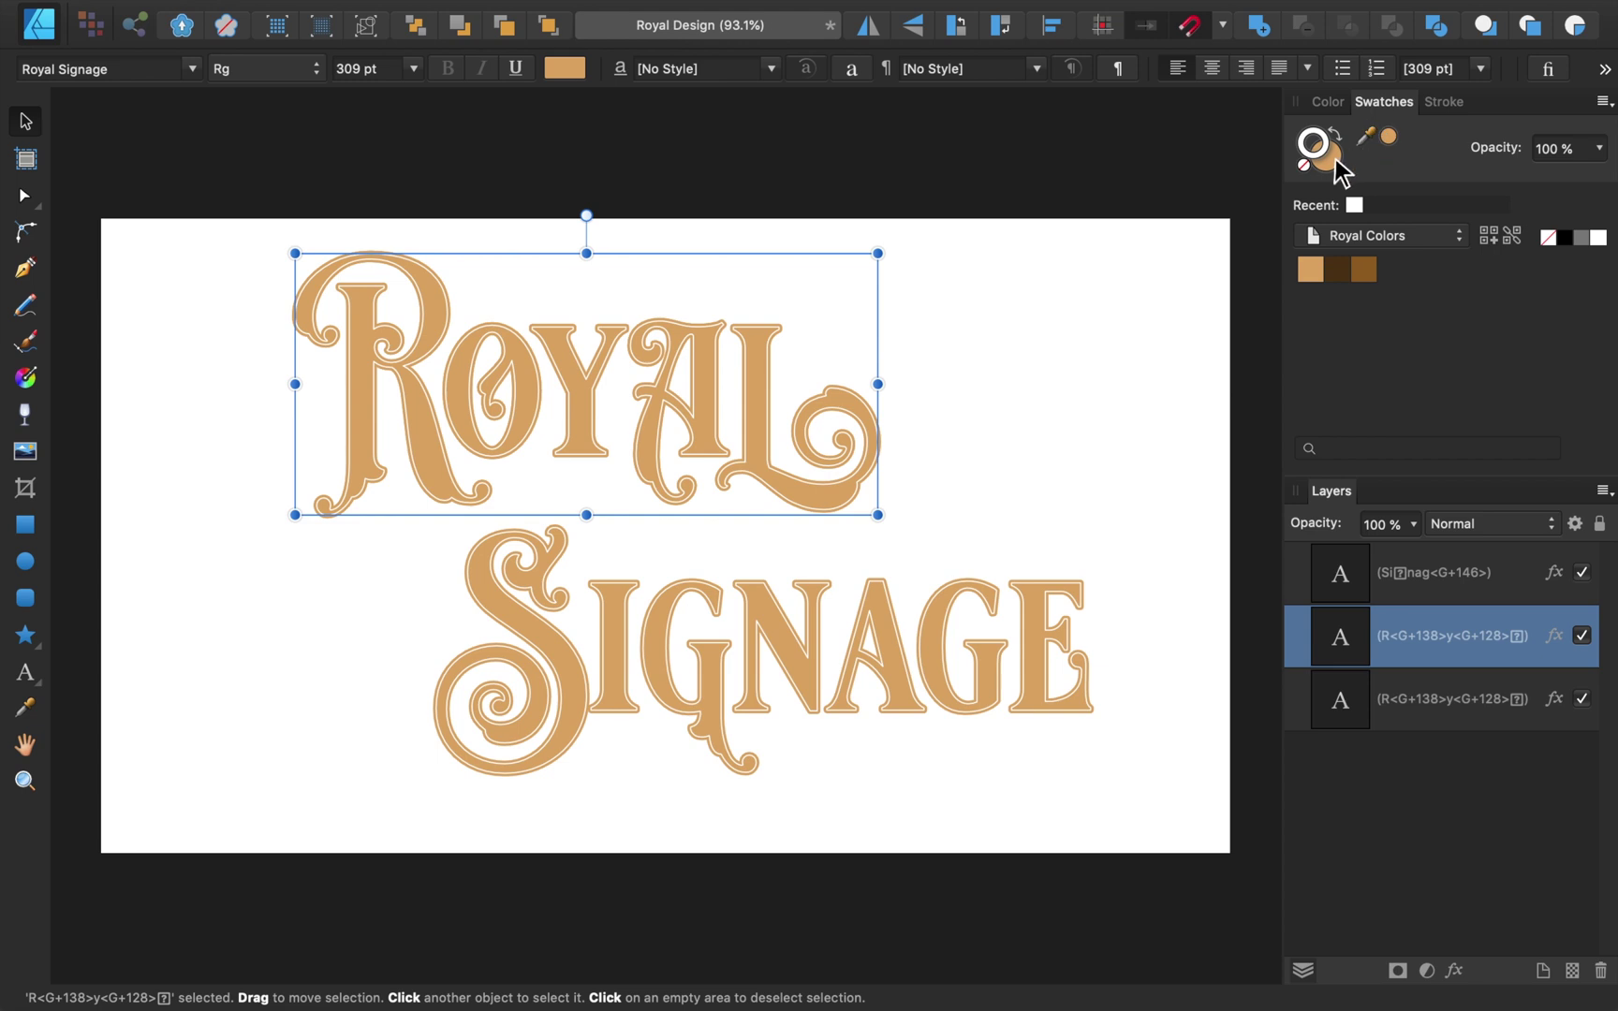
left_click(1335, 269)
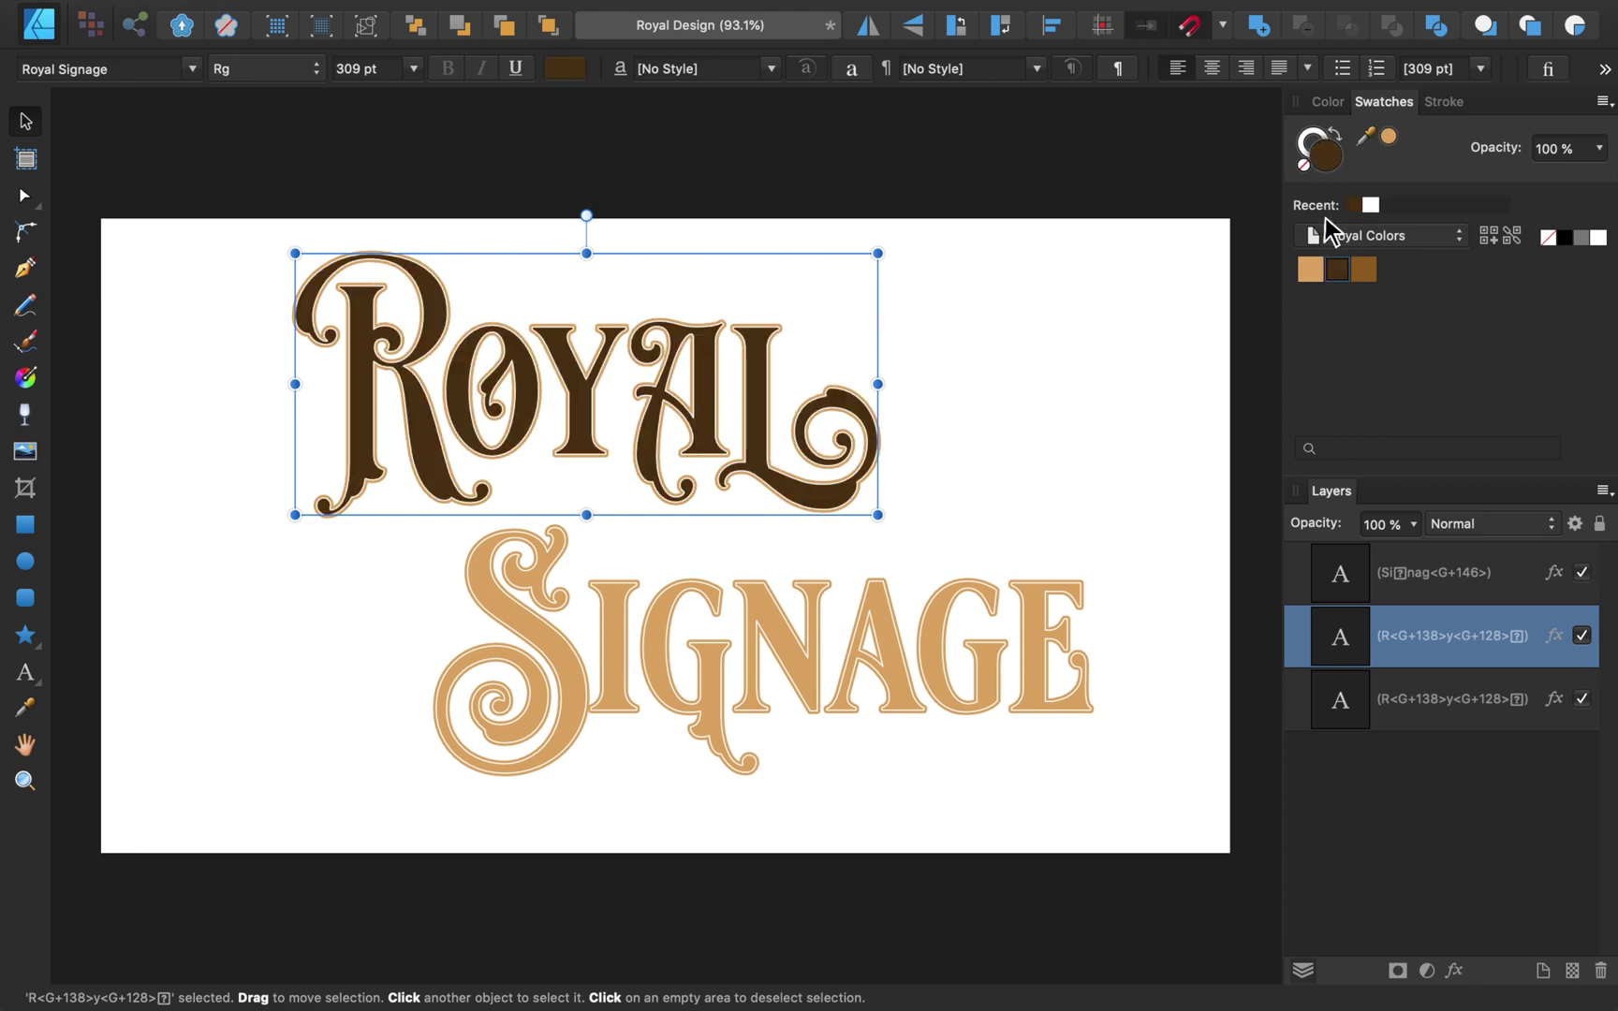
left_click(1313, 141)
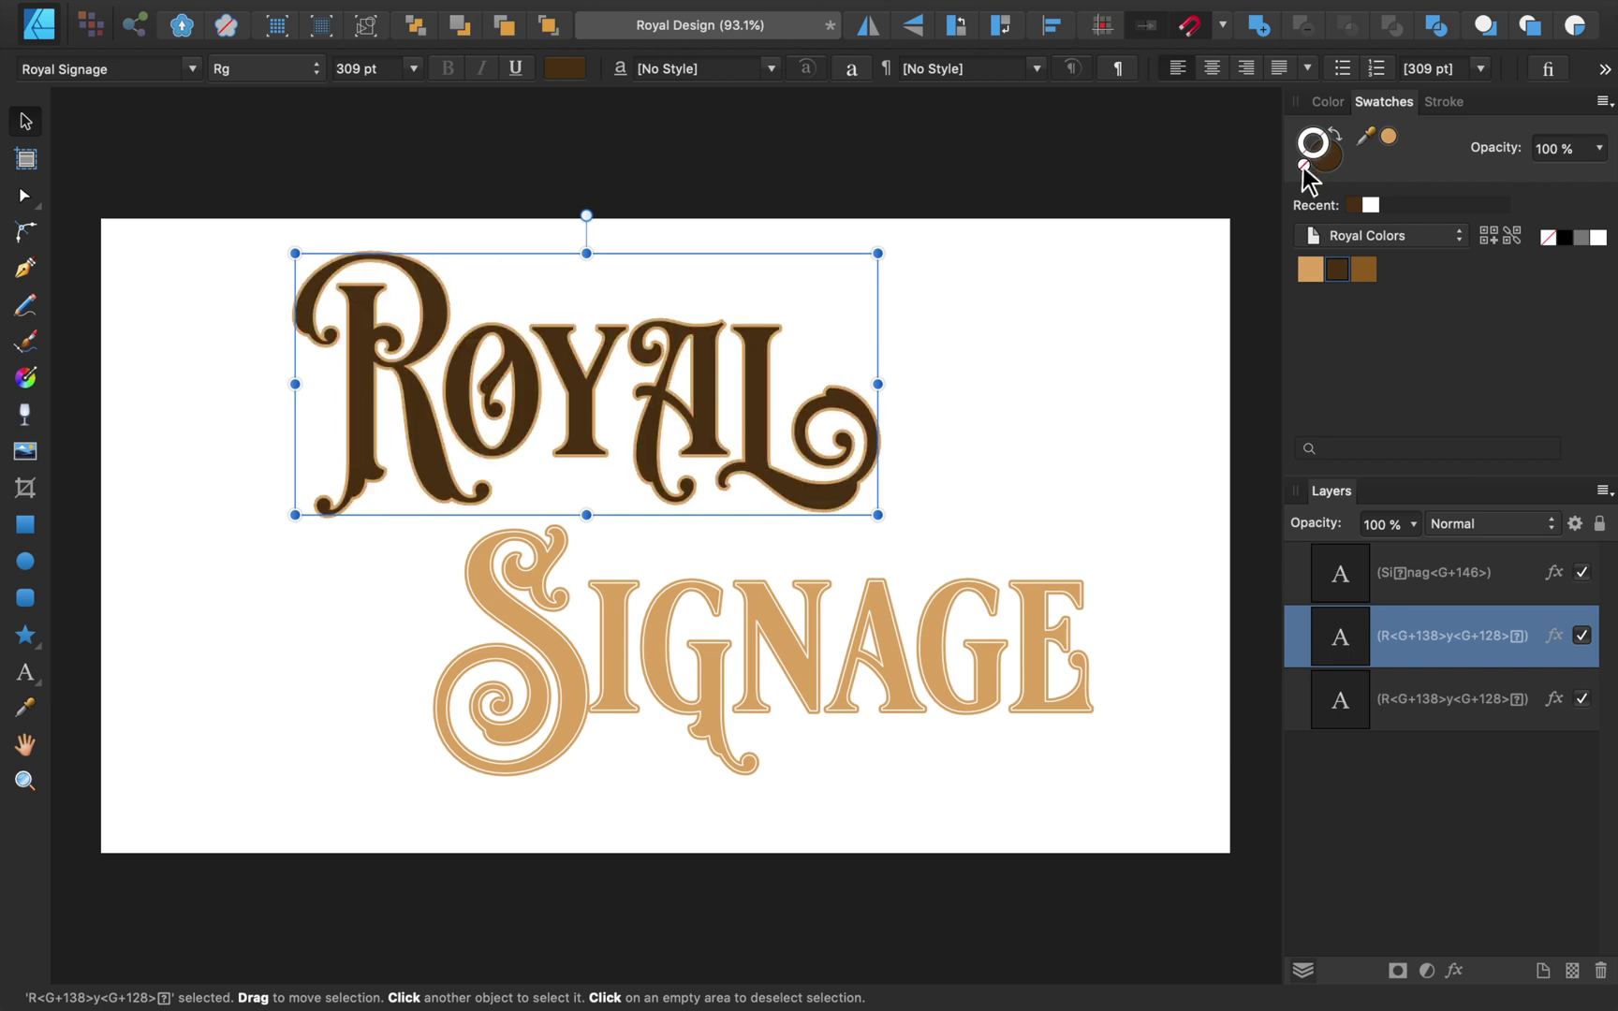
Disable the brown copy's Outline effect, move it below tan Royal, nudge it down 1 px.
left_click(1453, 971)
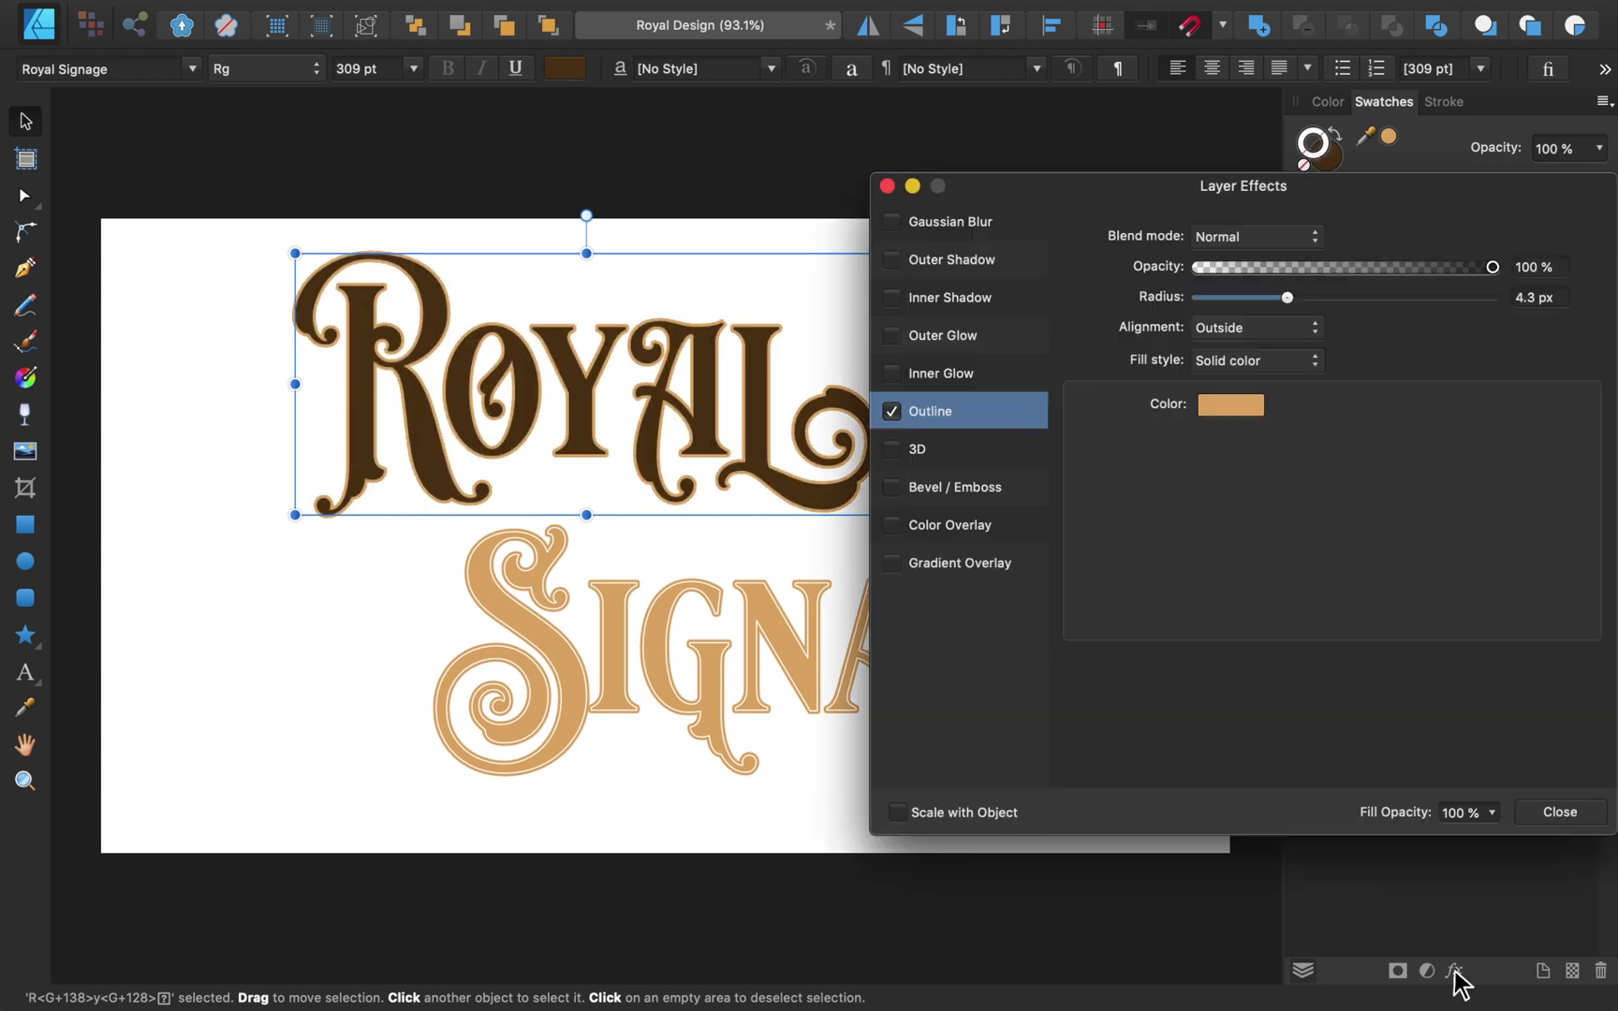
left_click(892, 411)
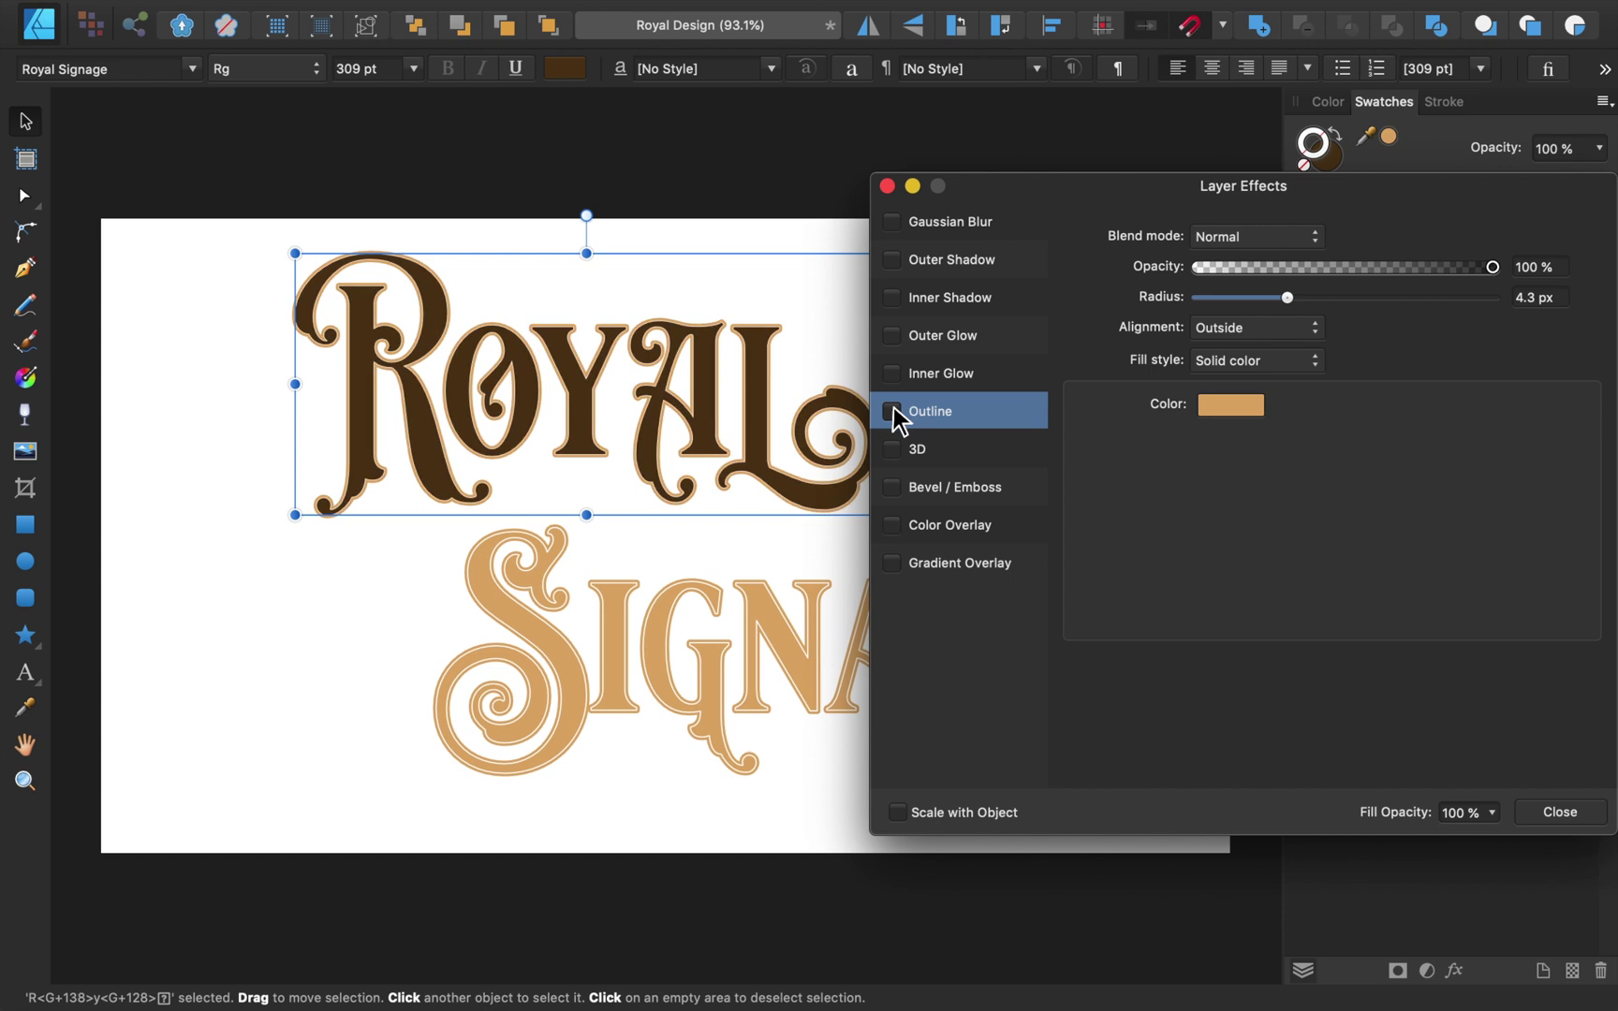
left_click(887, 186)
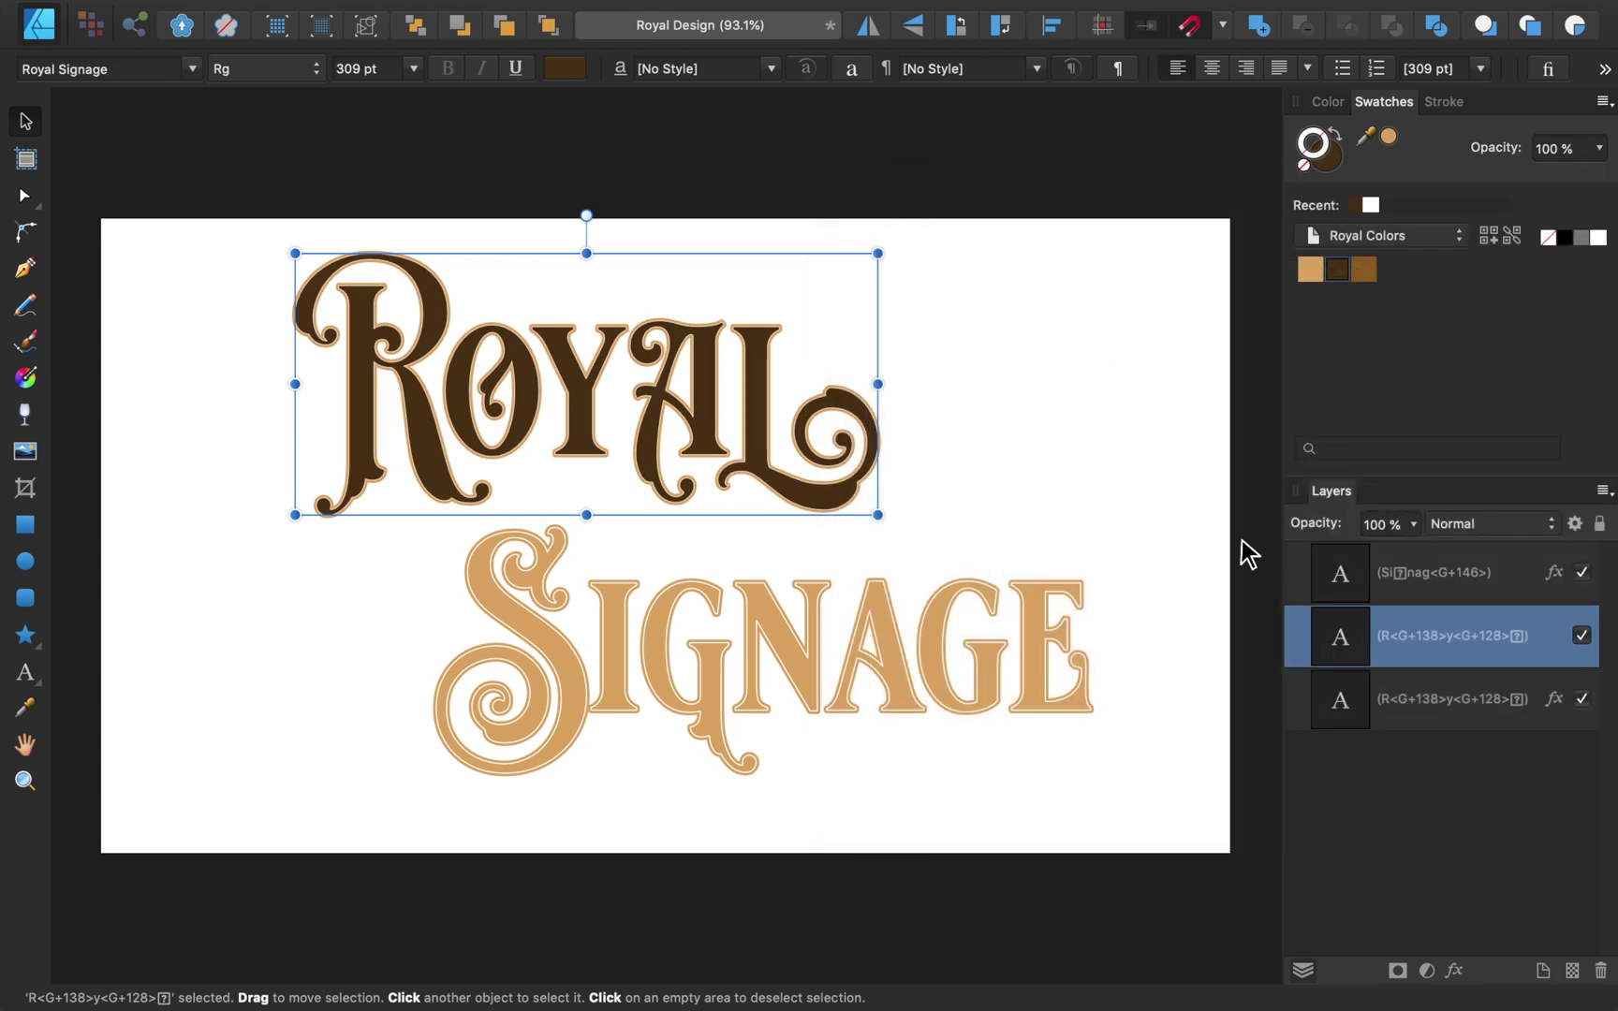
left_click_drag(1350, 644, 1335, 732)
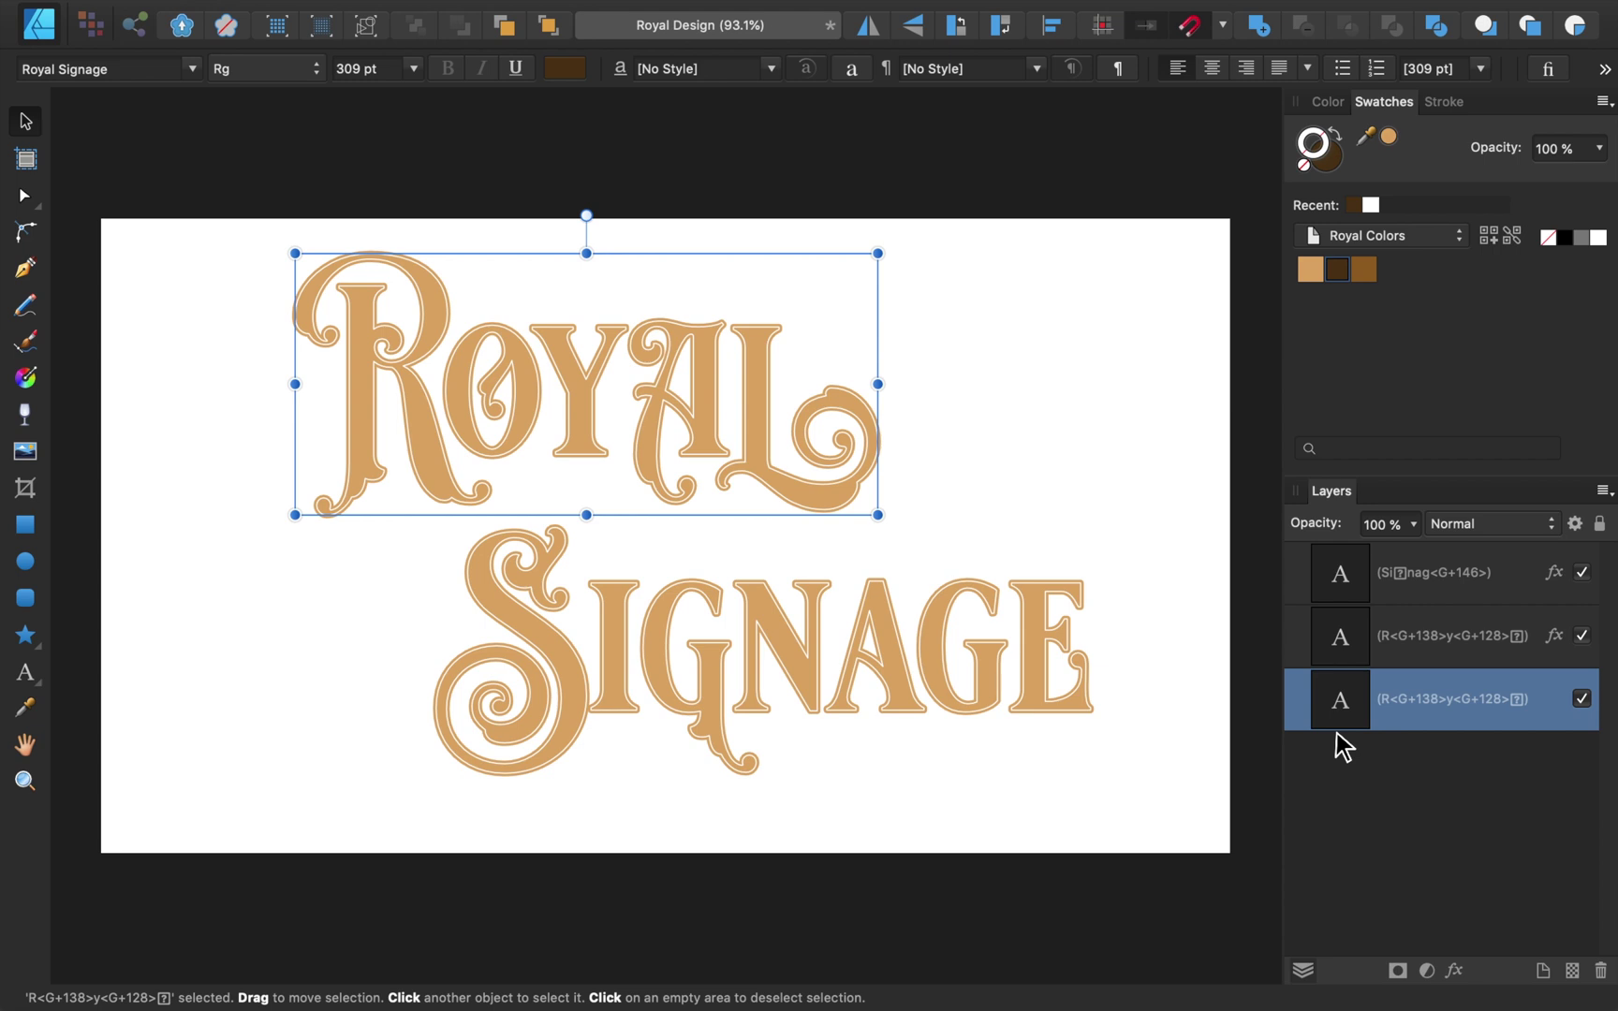
key("Down")
Make 18 dark ROYAL copies, each offset one pixel down and right, to form the stepped extrusion.
key("Right")
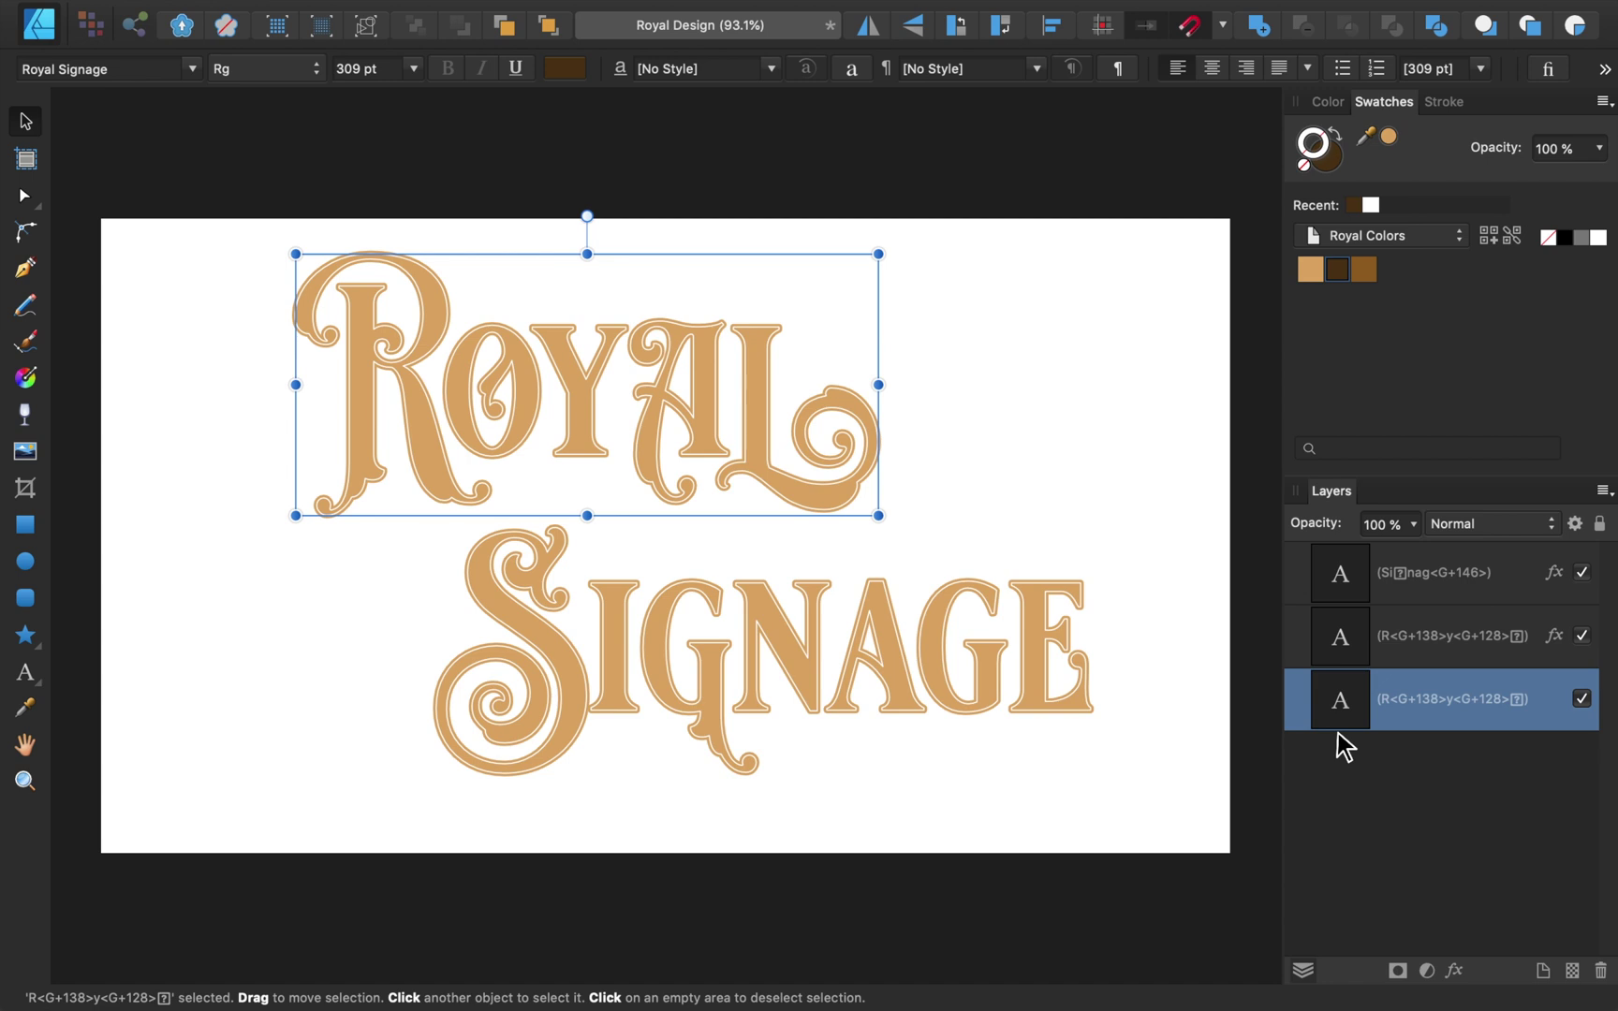
key("super+j")
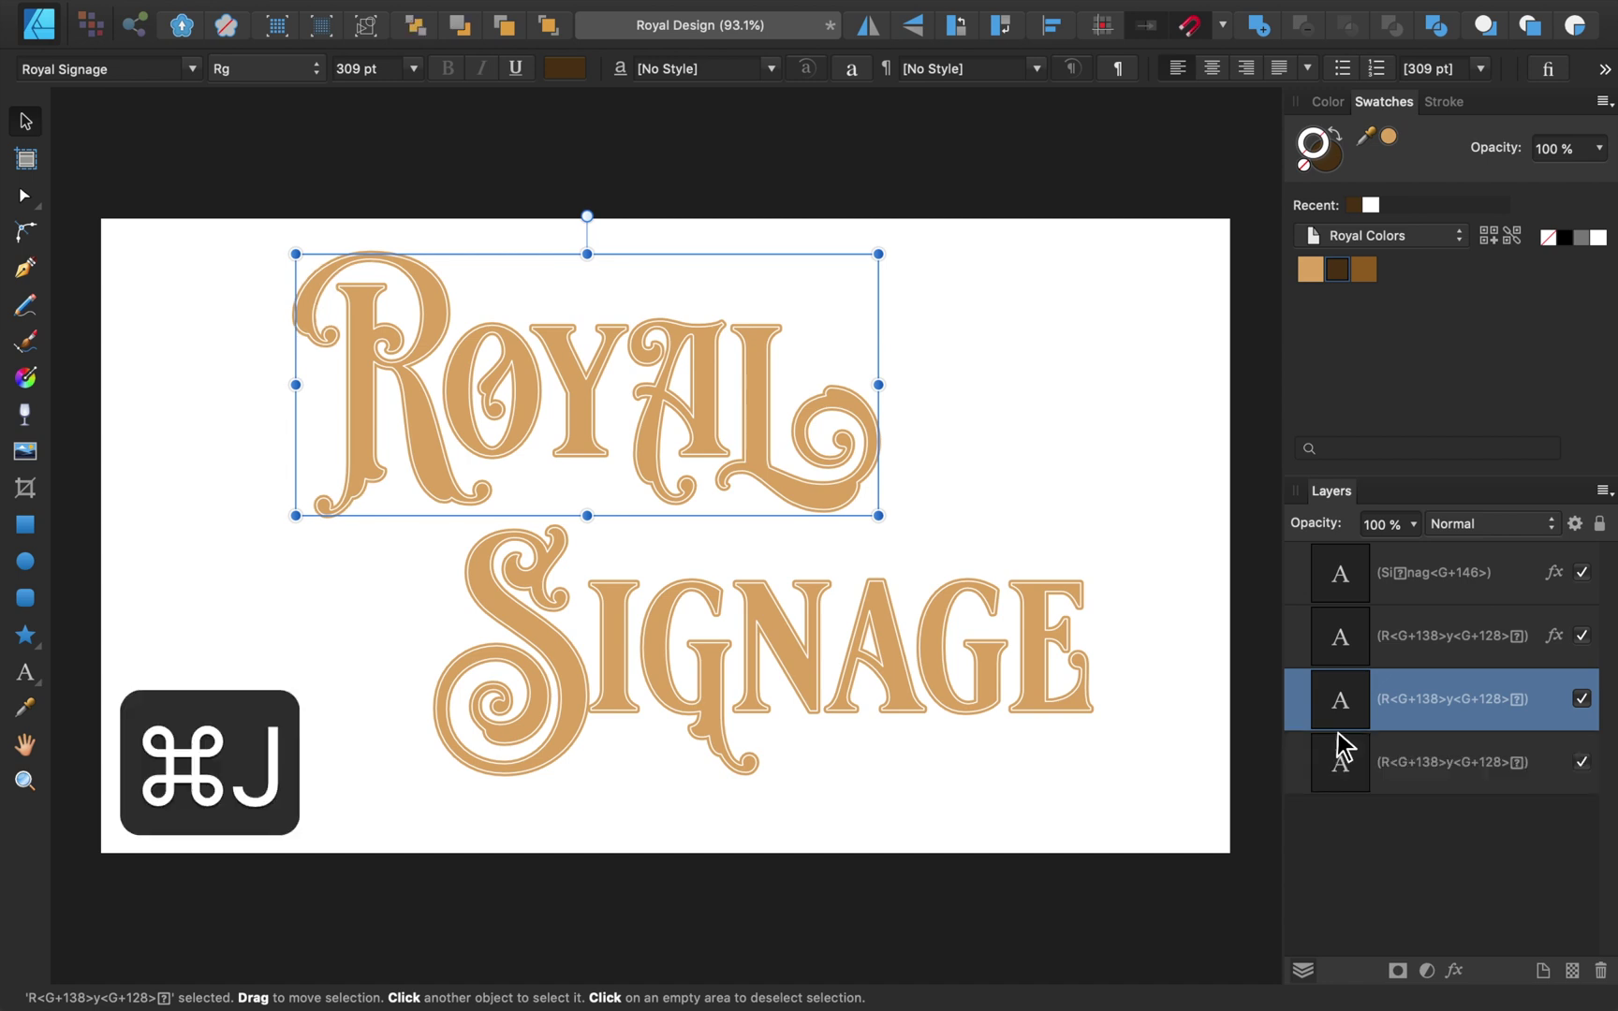
key("Down")
key("Right")
key("super+j")
key("Down")
key("Right")
key("super+j")
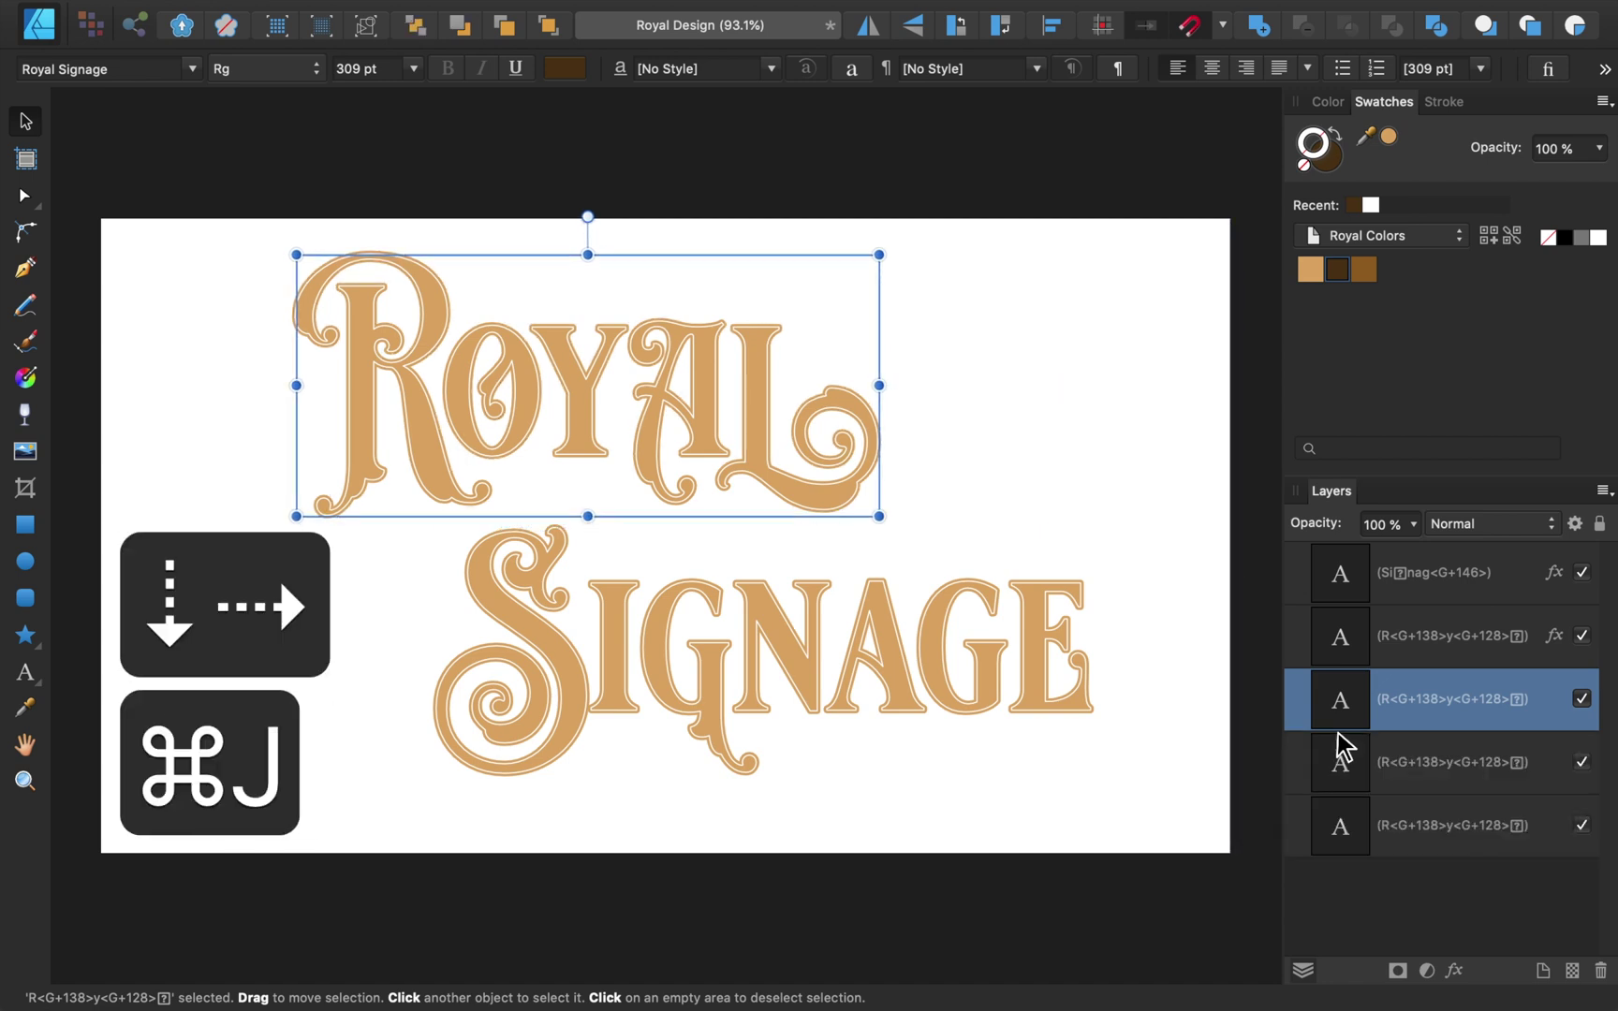
key("Down")
key("Right")
key("super+j")
key("Down")
key("Right")
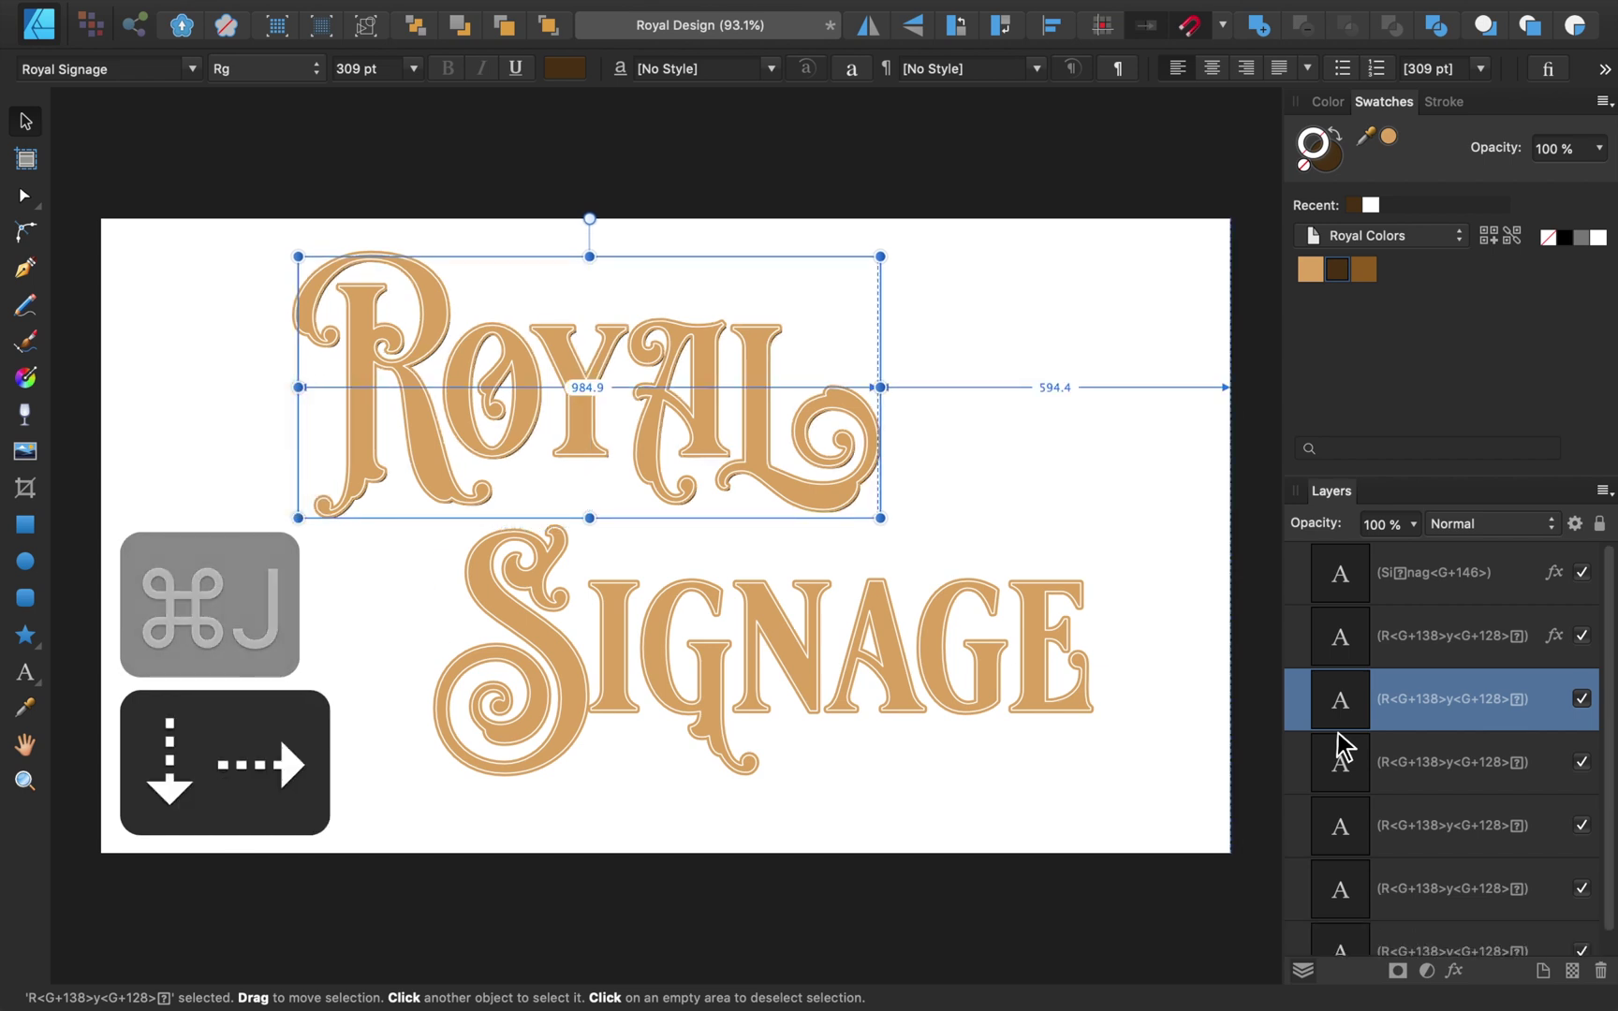
key("super+j")
key("Down")
key("Right")
key("super+j")
key("Down")
key("Right")
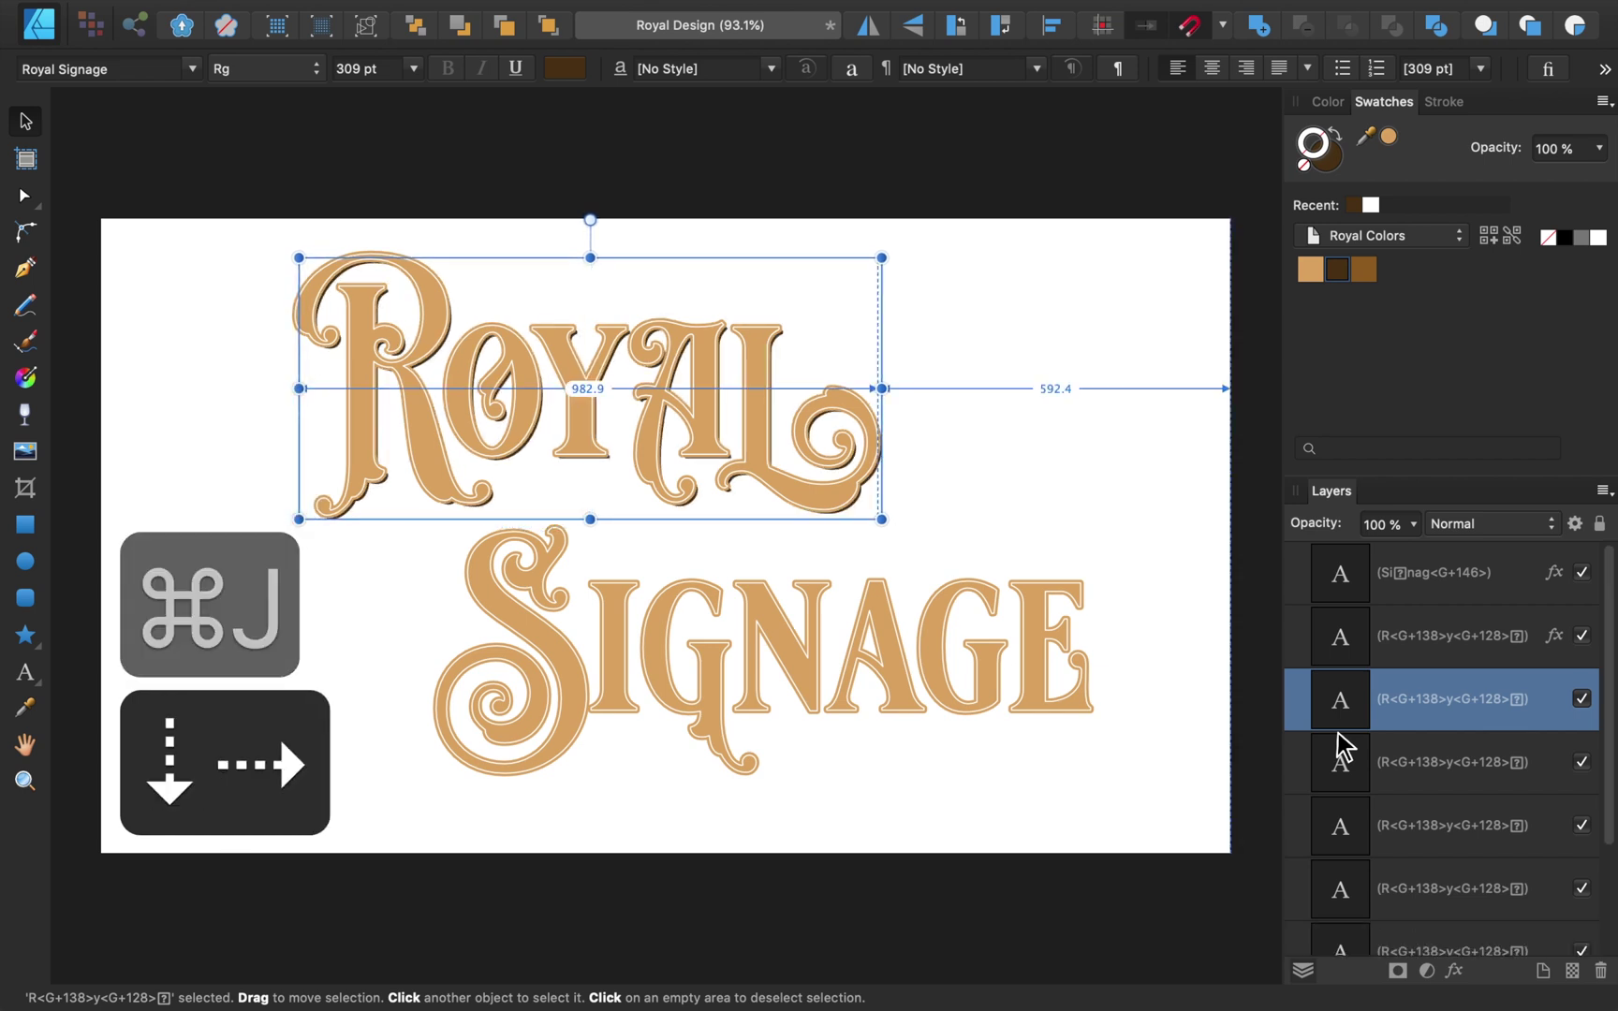
key("super+j")
key("Down")
key("Right")
key("super+j")
key("Down")
key("Right")
key("super+j")
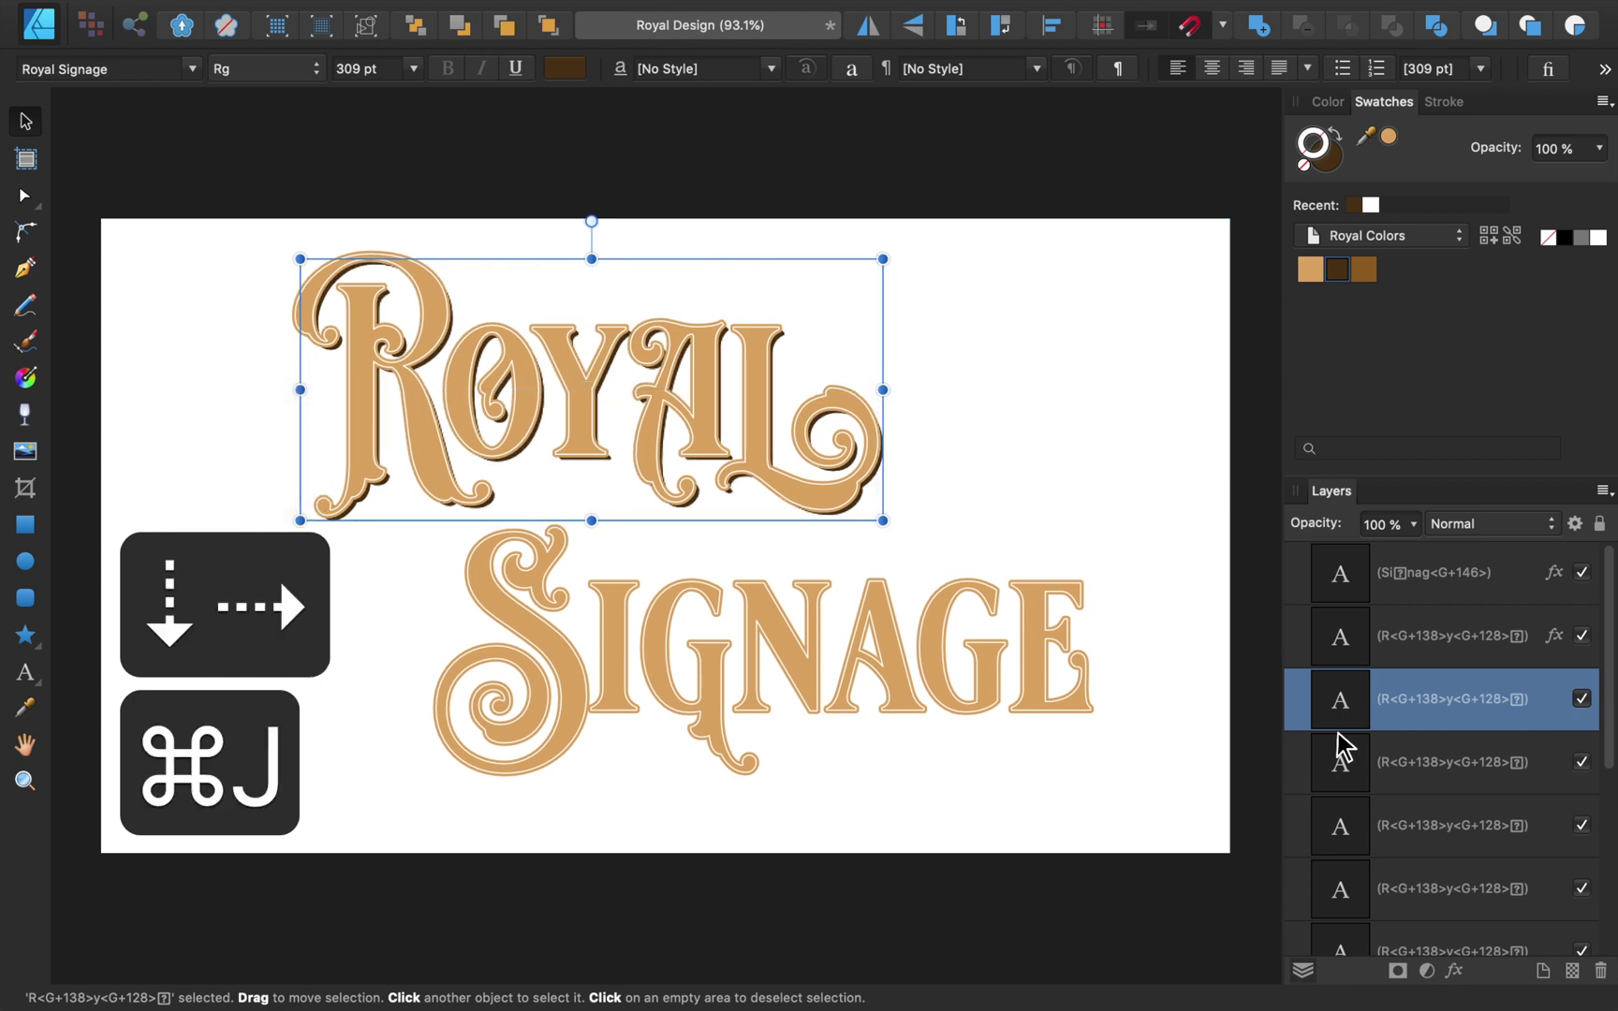
key("Down")
key("Right")
key("super+j")
key("Down")
key("Right")
key("super+j")
key("Down")
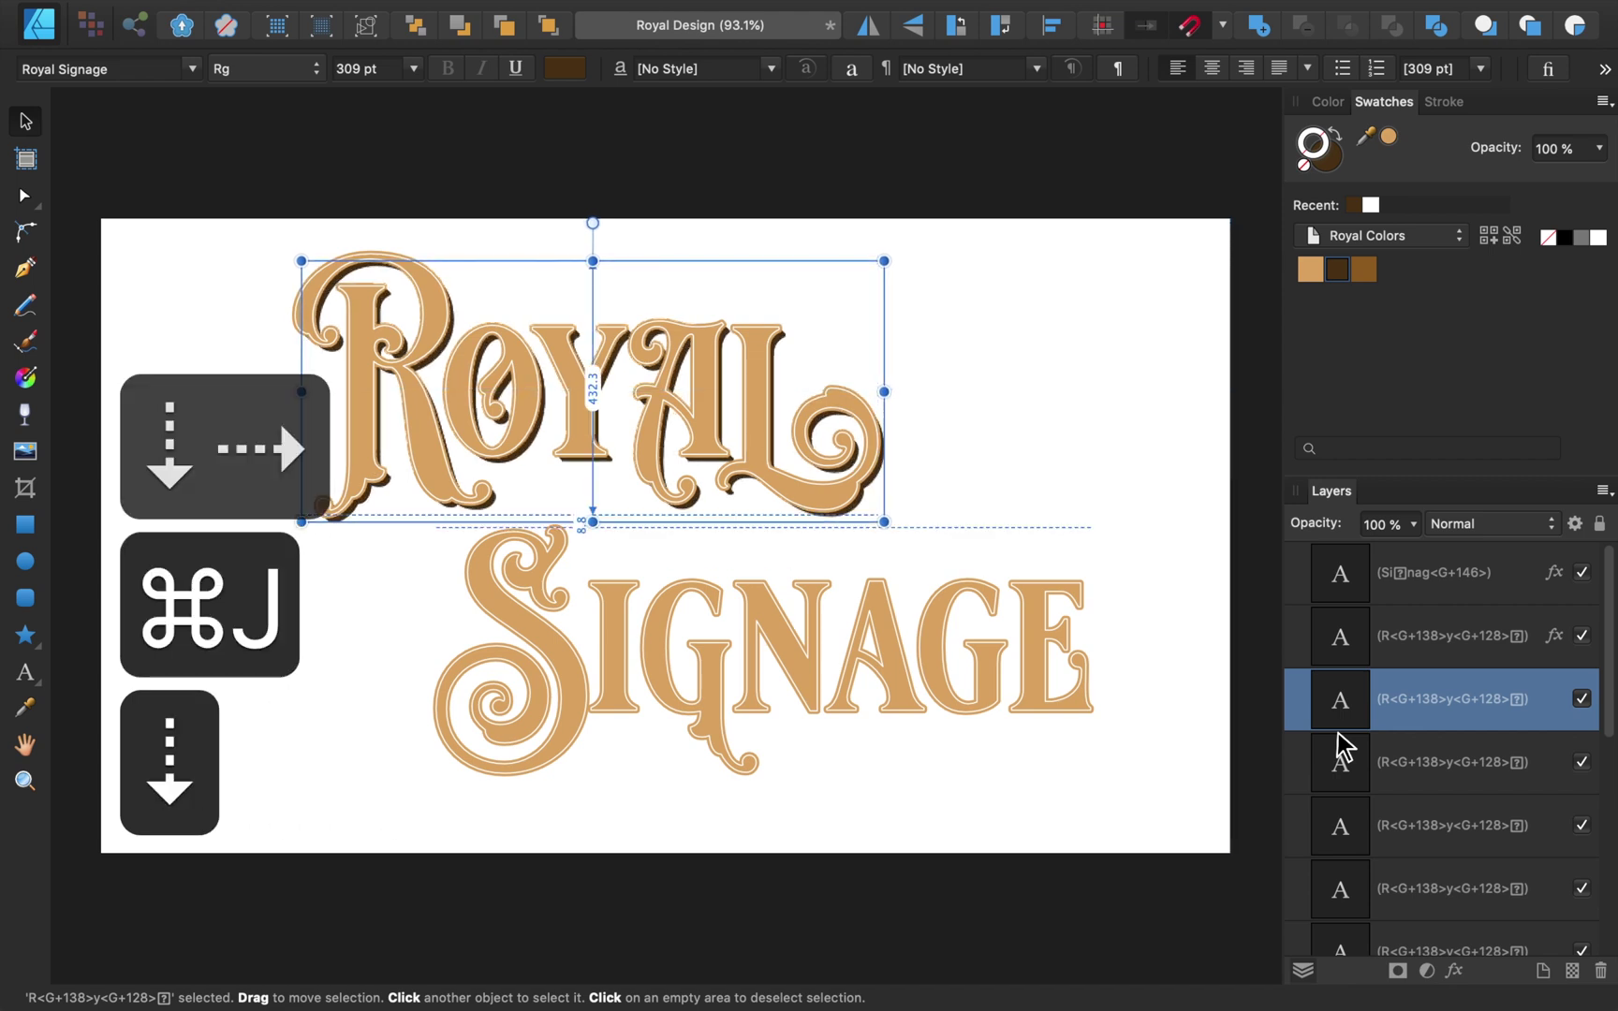
key("Right")
key("super+j")
key("Down")
key("Right")
key("super+j")
key("Down")
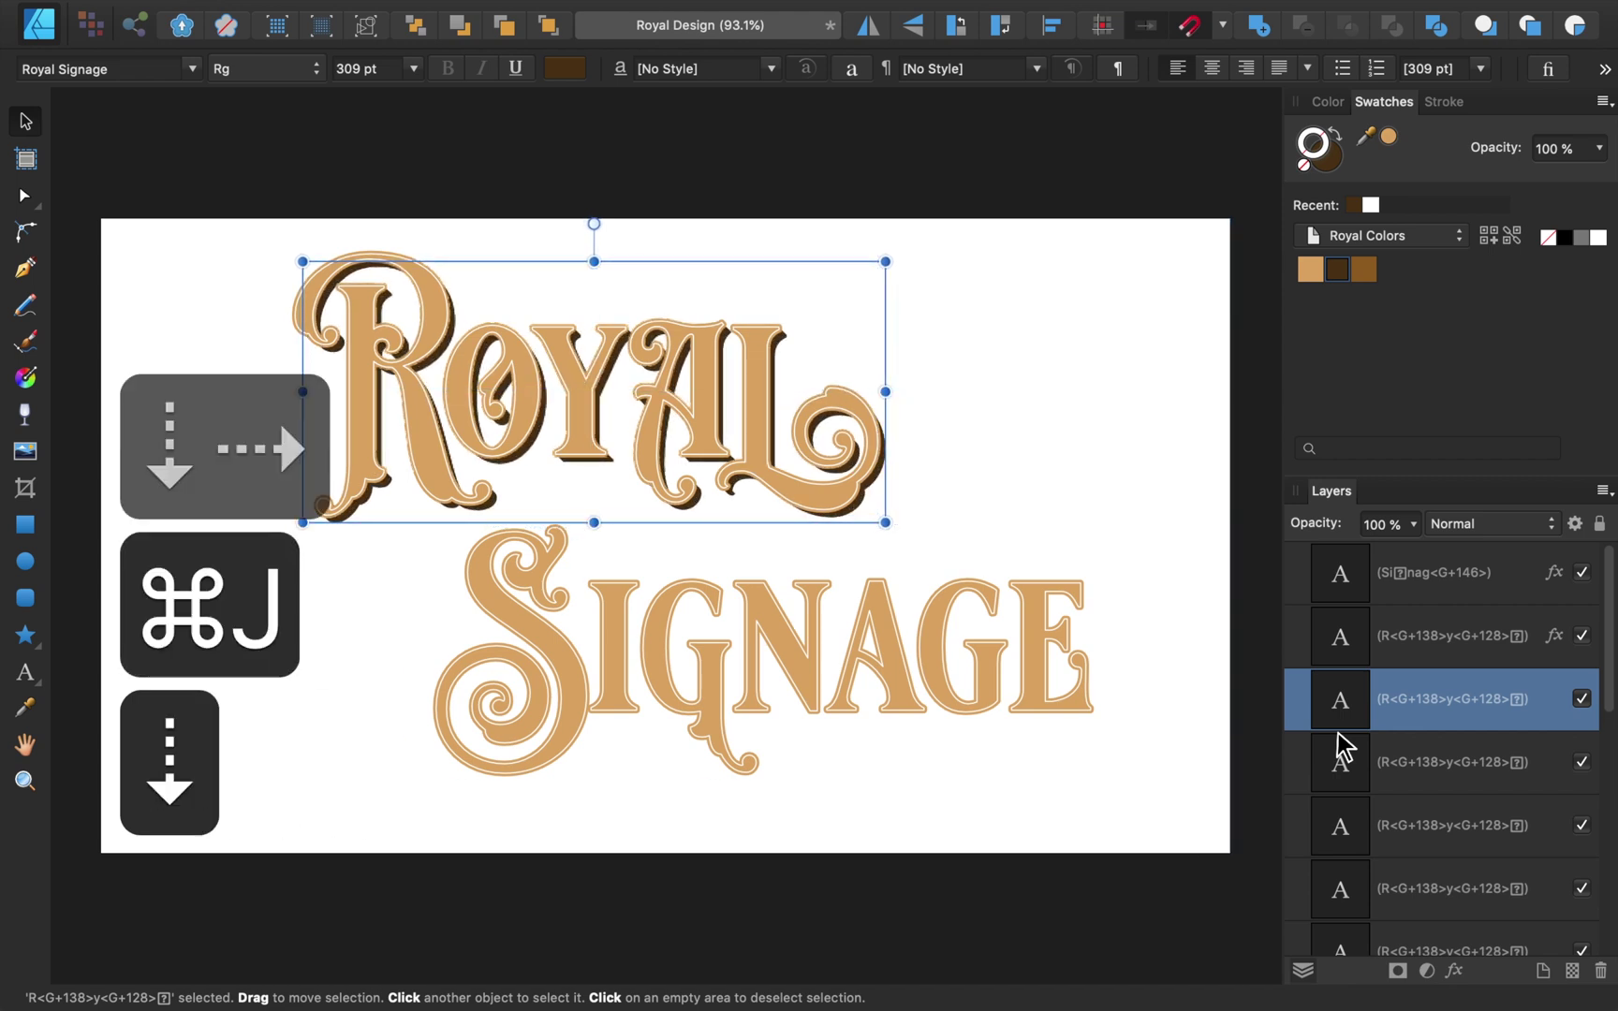
key("Right")
key("super+j")
key("Down")
key("Right")
key("super+j")
key("Down")
key("Right")
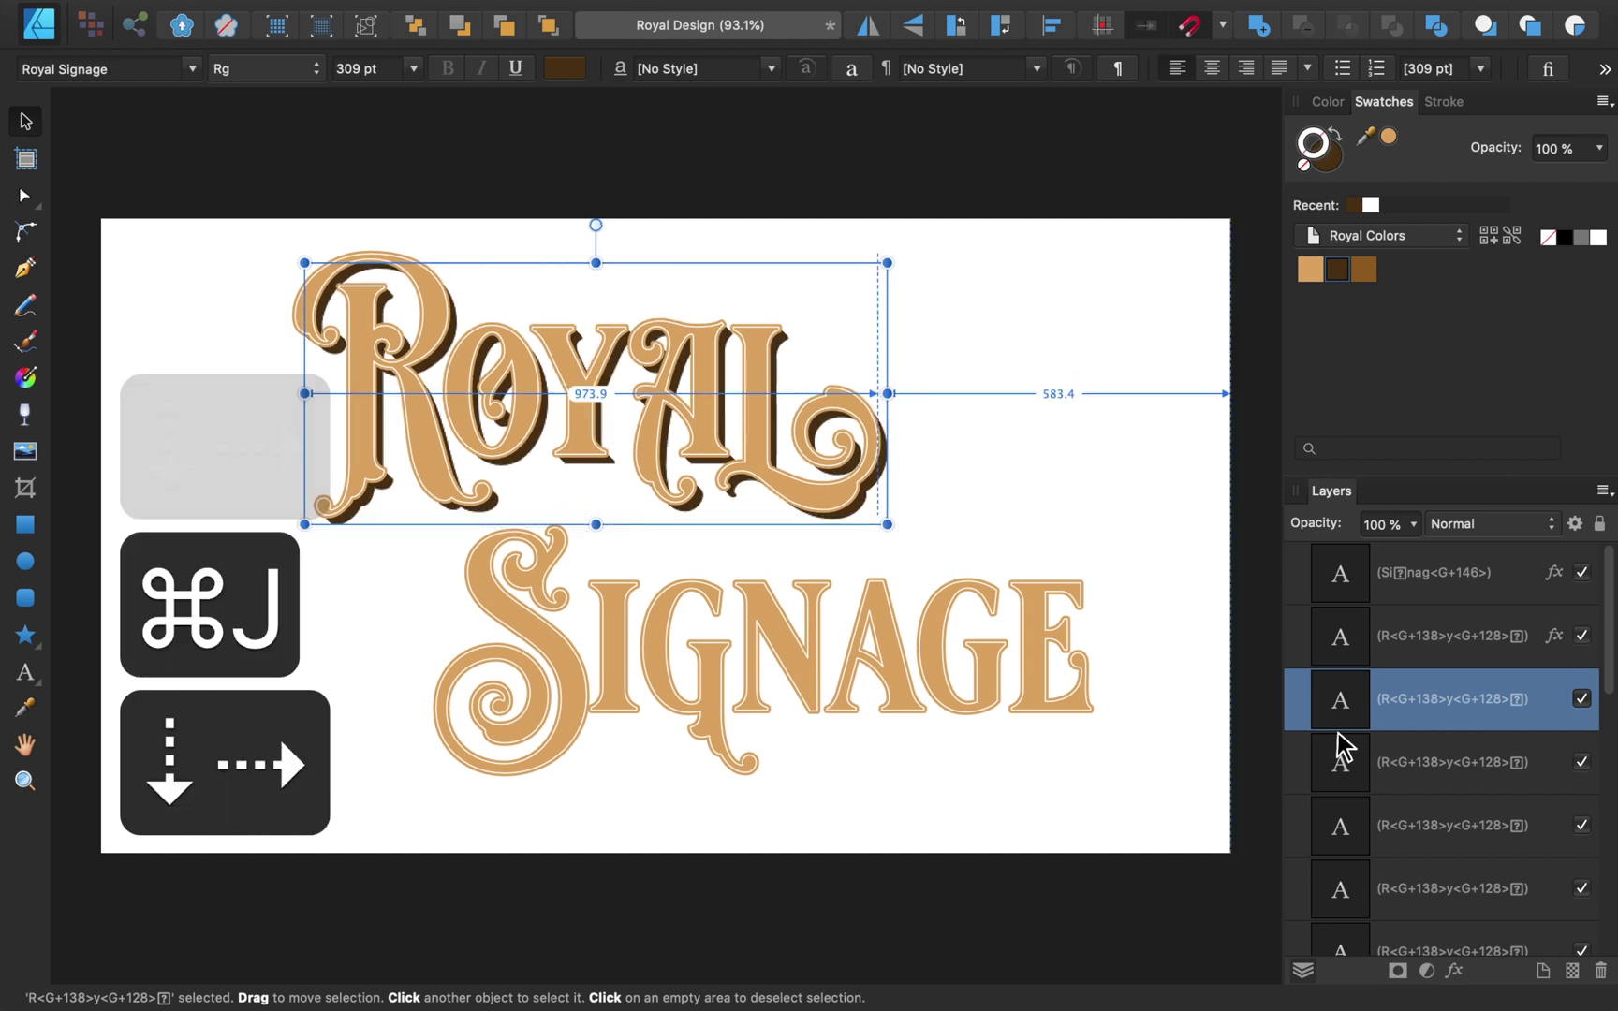
key("super+j")
key("Down")
key("Right")
key("super+j")
key("Down")
key("Right")
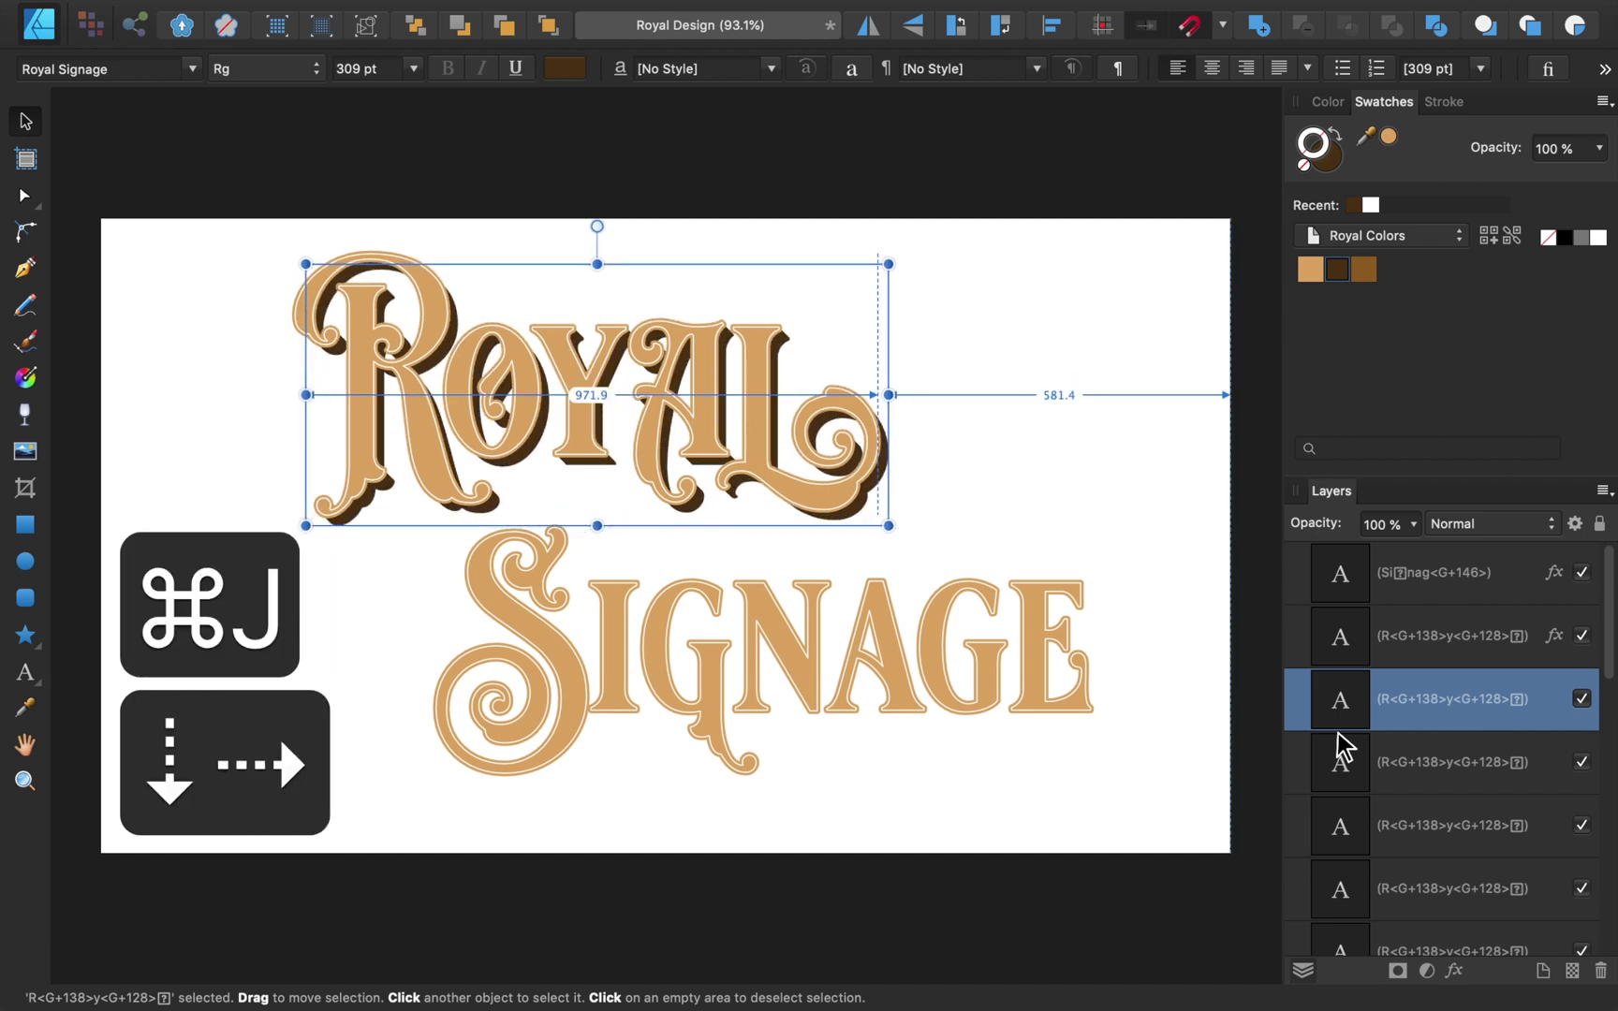
key("super+j")
key("Down")
key("Right")
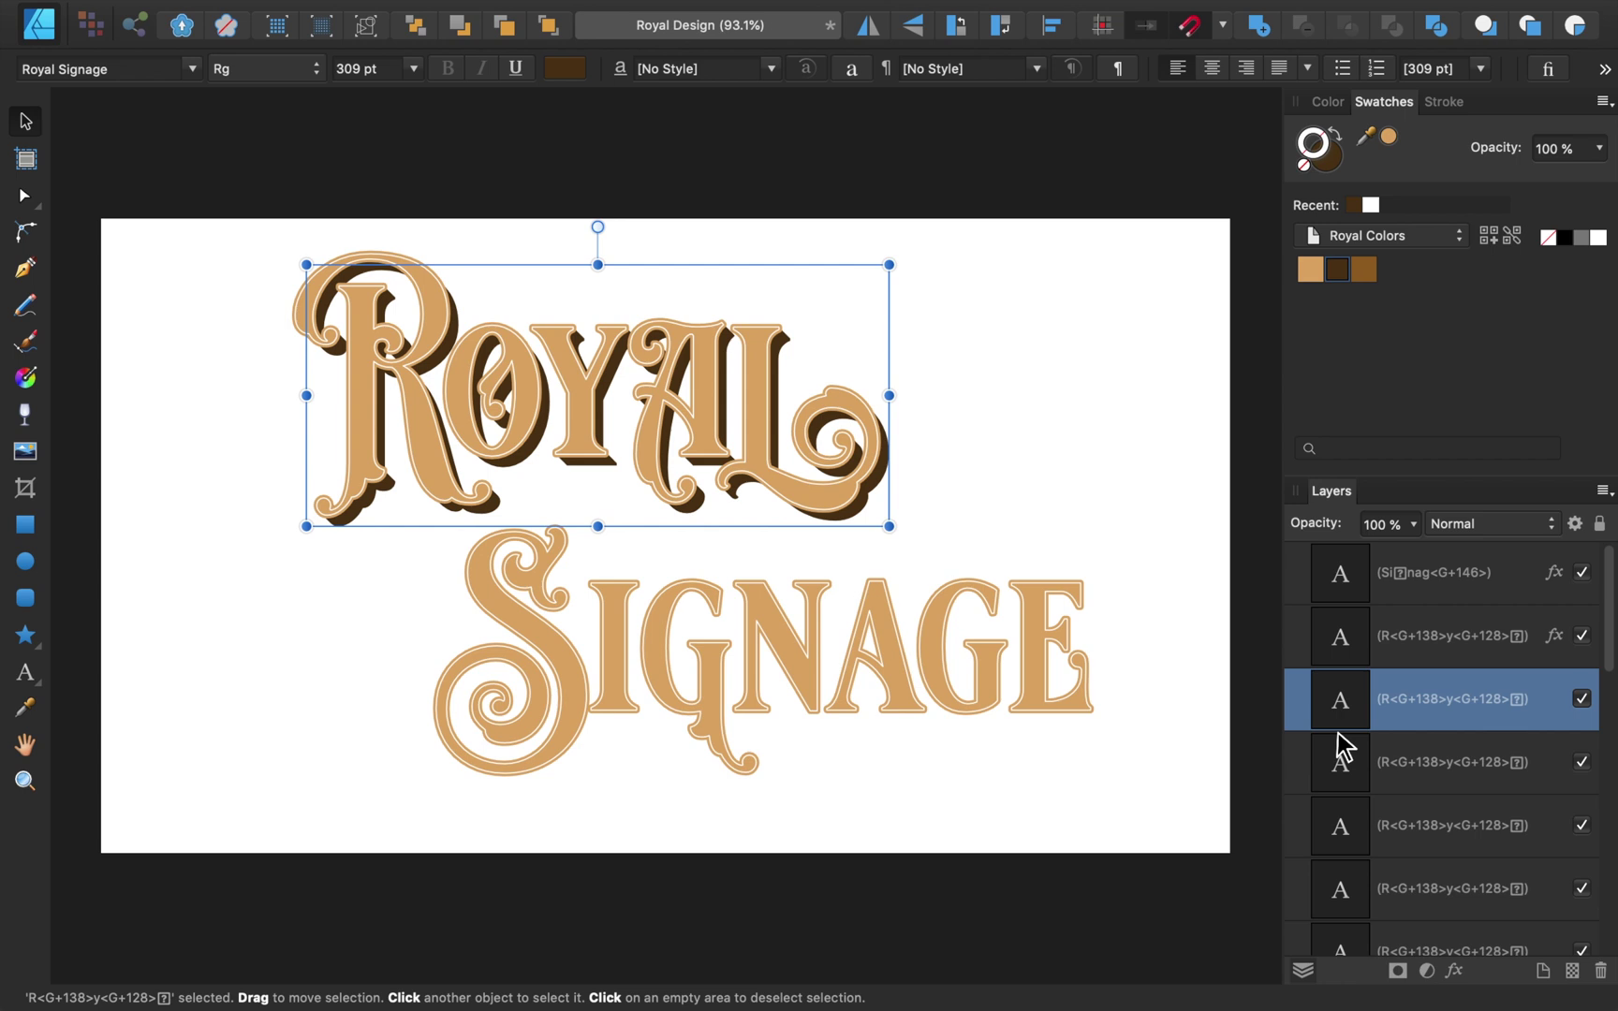
Add another ROYAL copy, fill it medium brown, and move it to the bottom of the layer stack.
key("super+j")
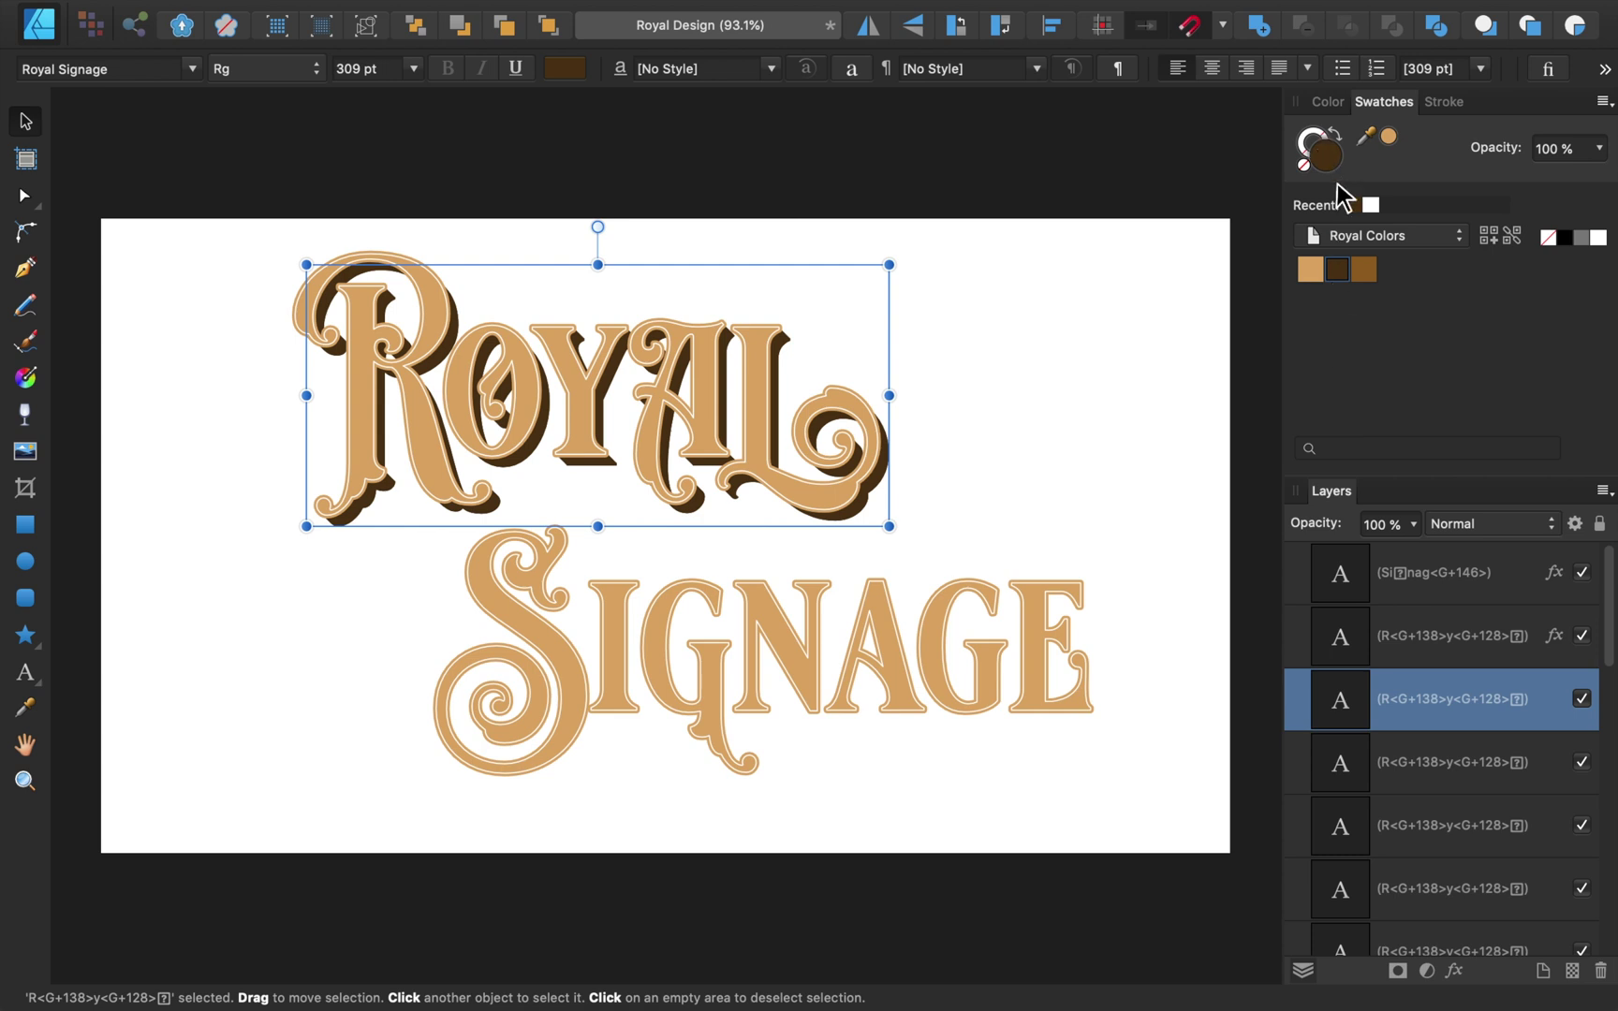
left_click(1363, 270)
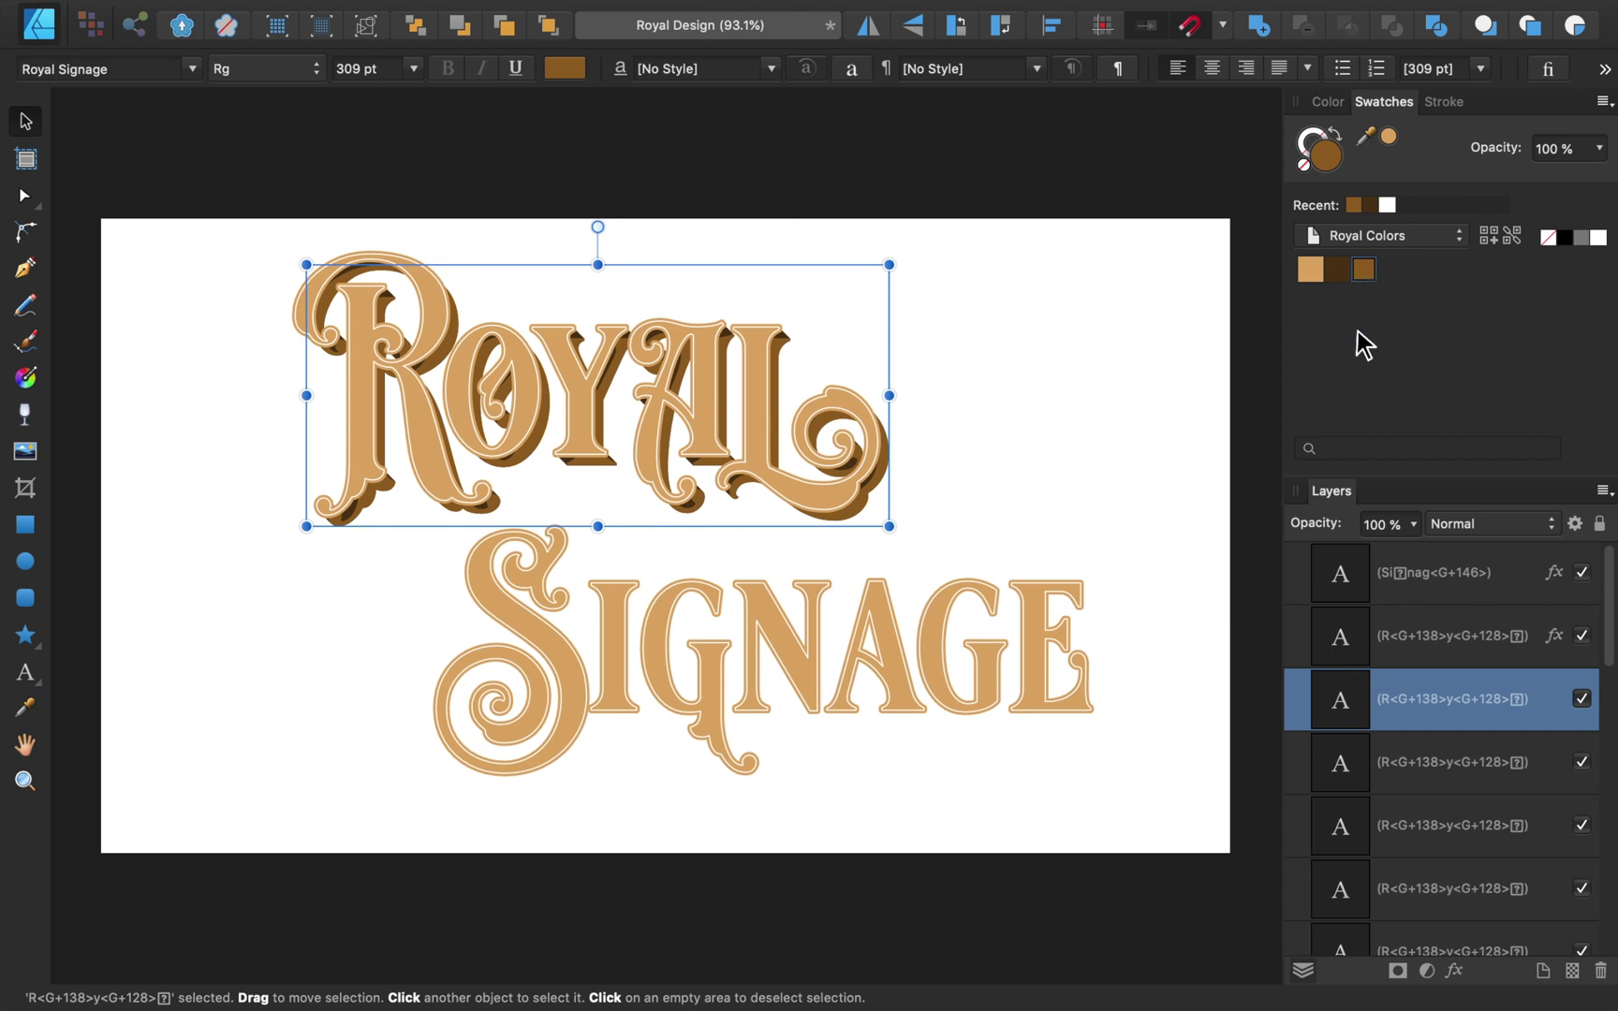
left_click_drag(1322, 693, 1307, 932)
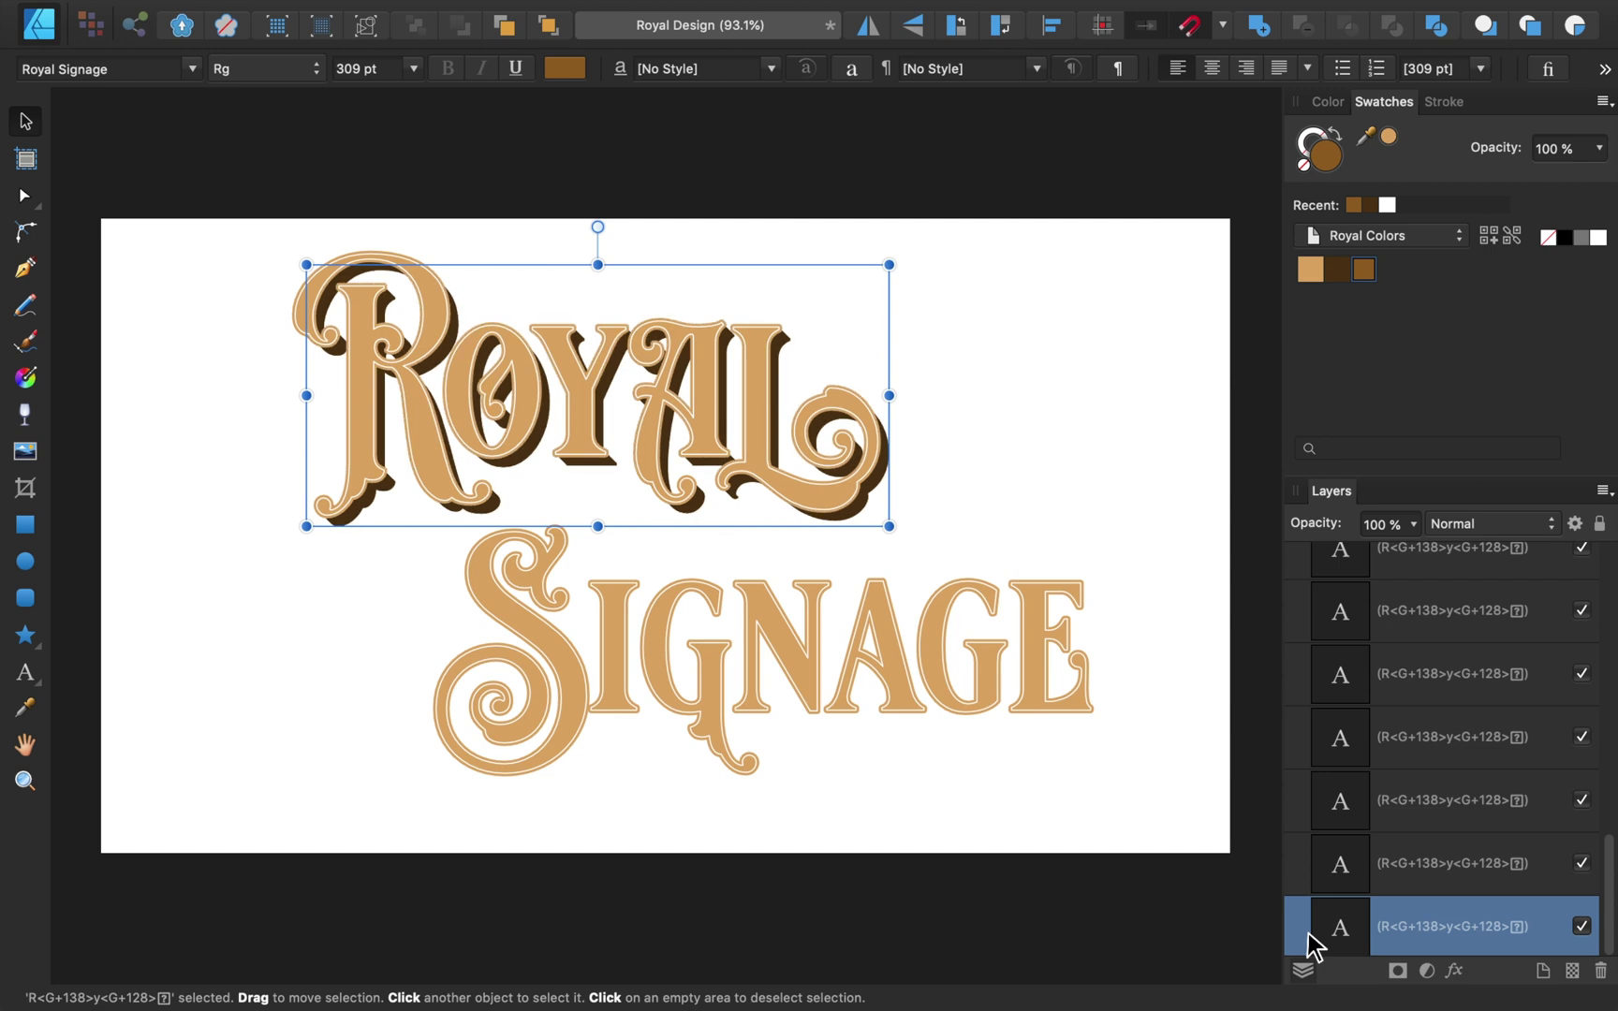
Offset the brown copy and add six more down-right shifted duplicates as a brown extrusion band.
key("Down")
key("Right")
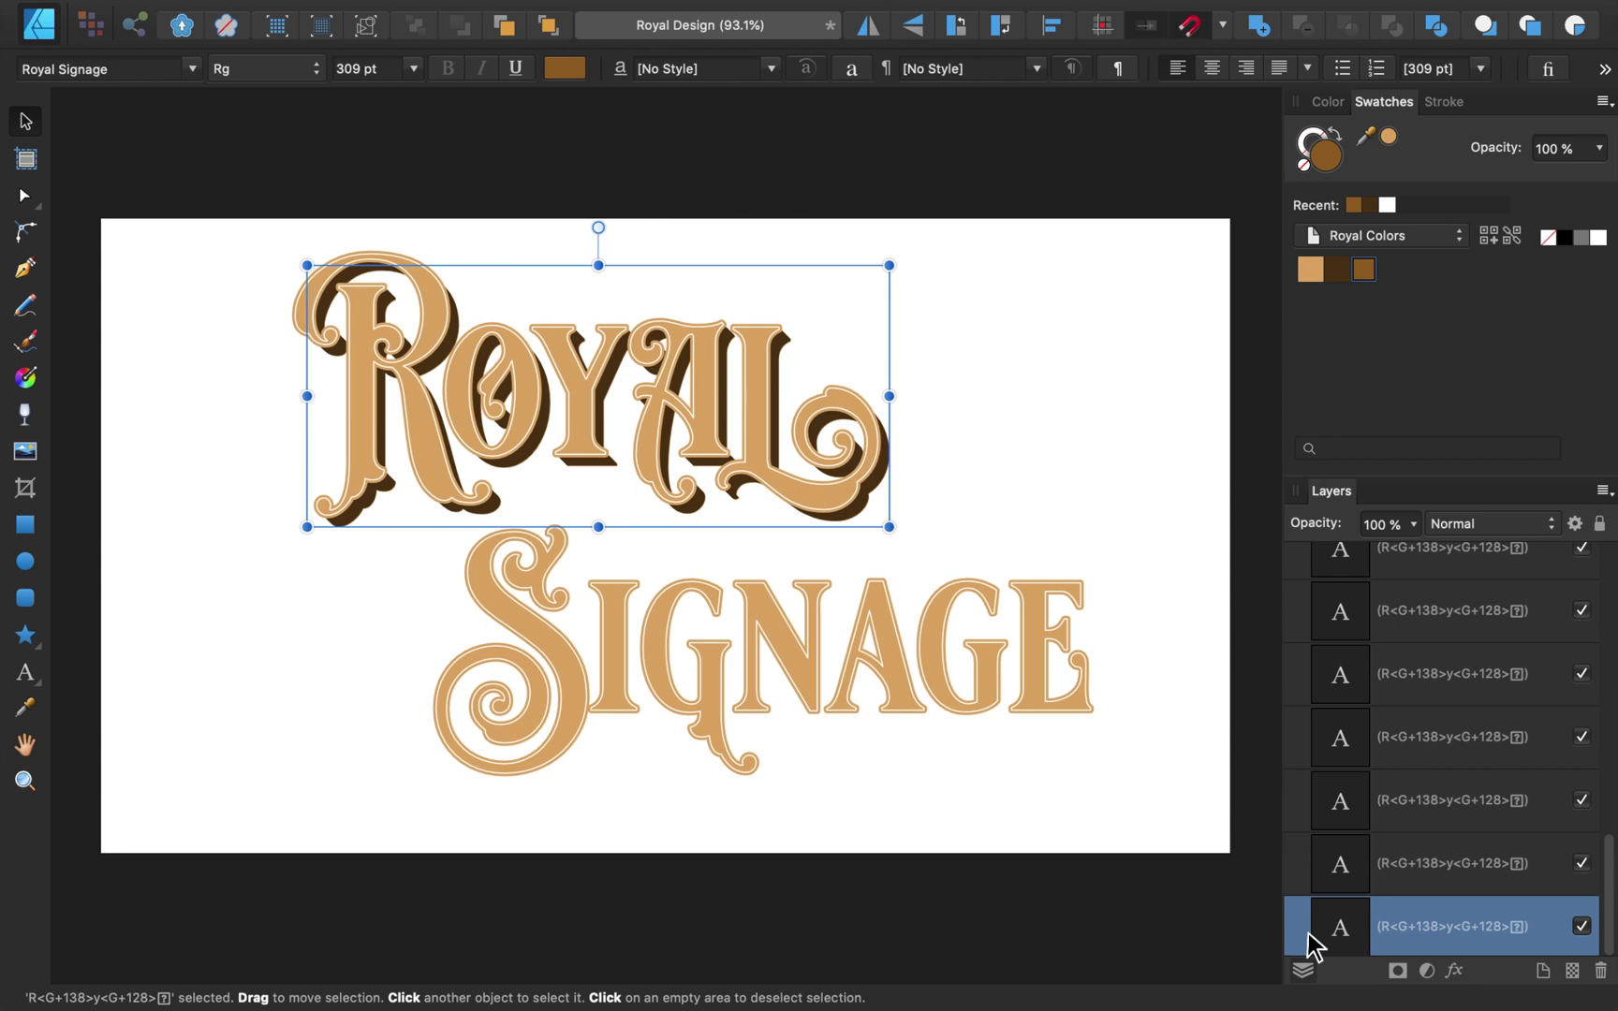
key("super+j")
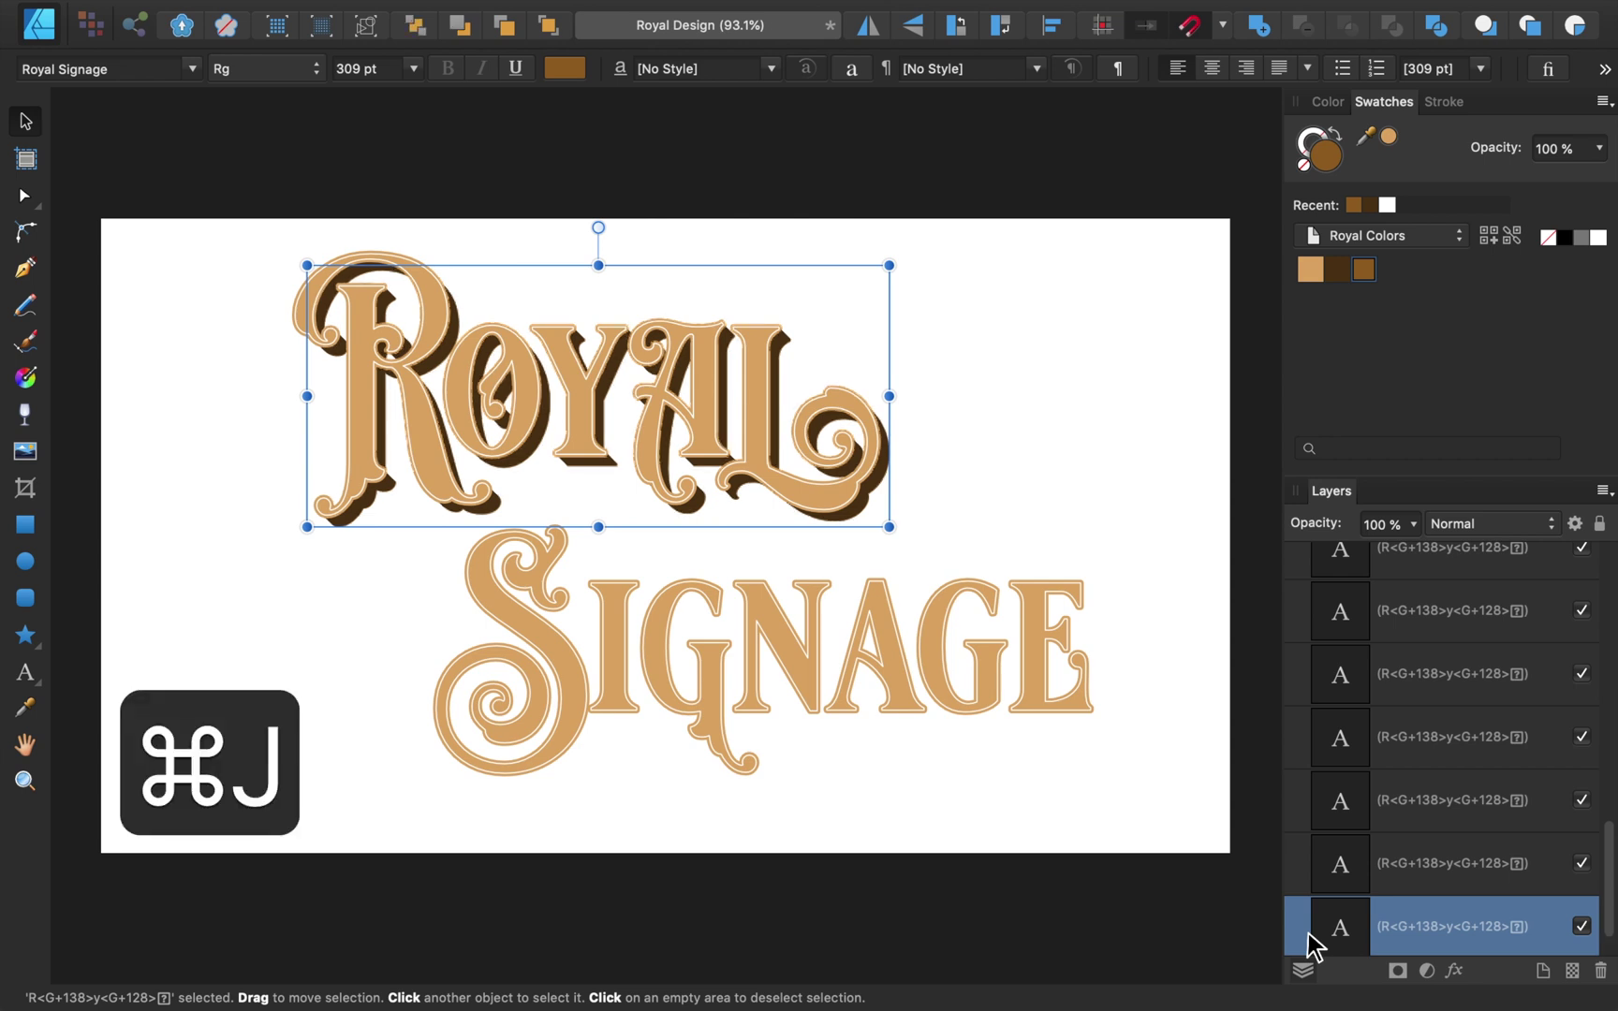
key("Down")
key("Right")
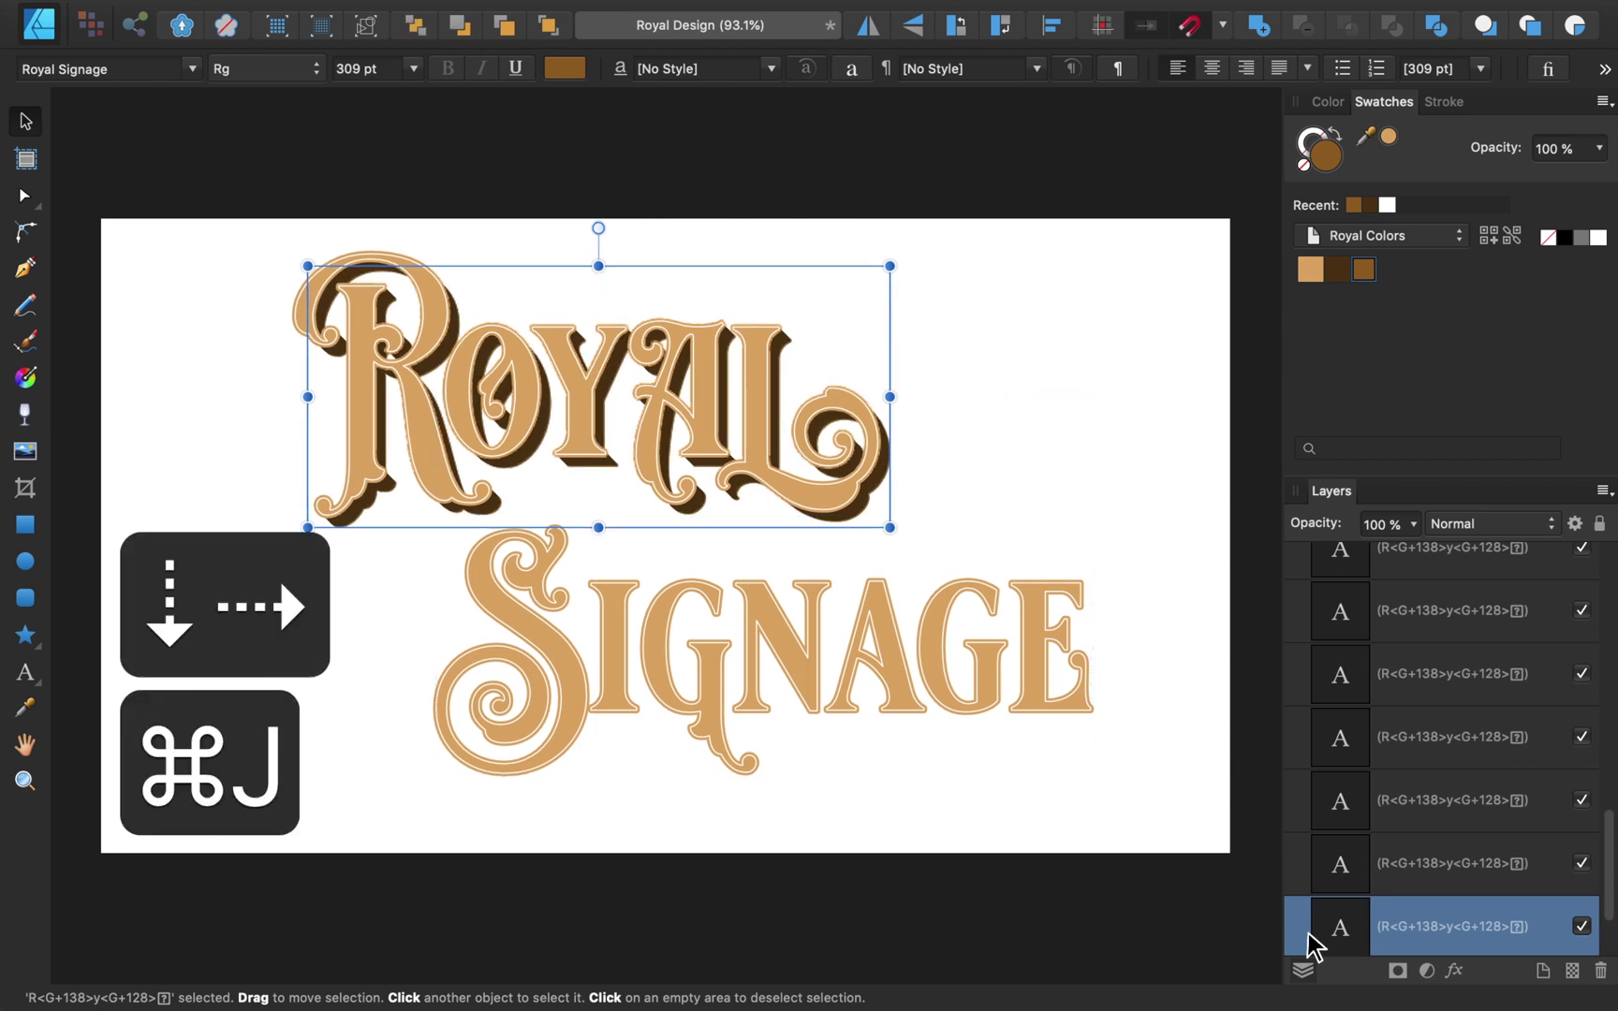
key("Down")
key("Right")
key("super+j")
key("Down")
key("Right")
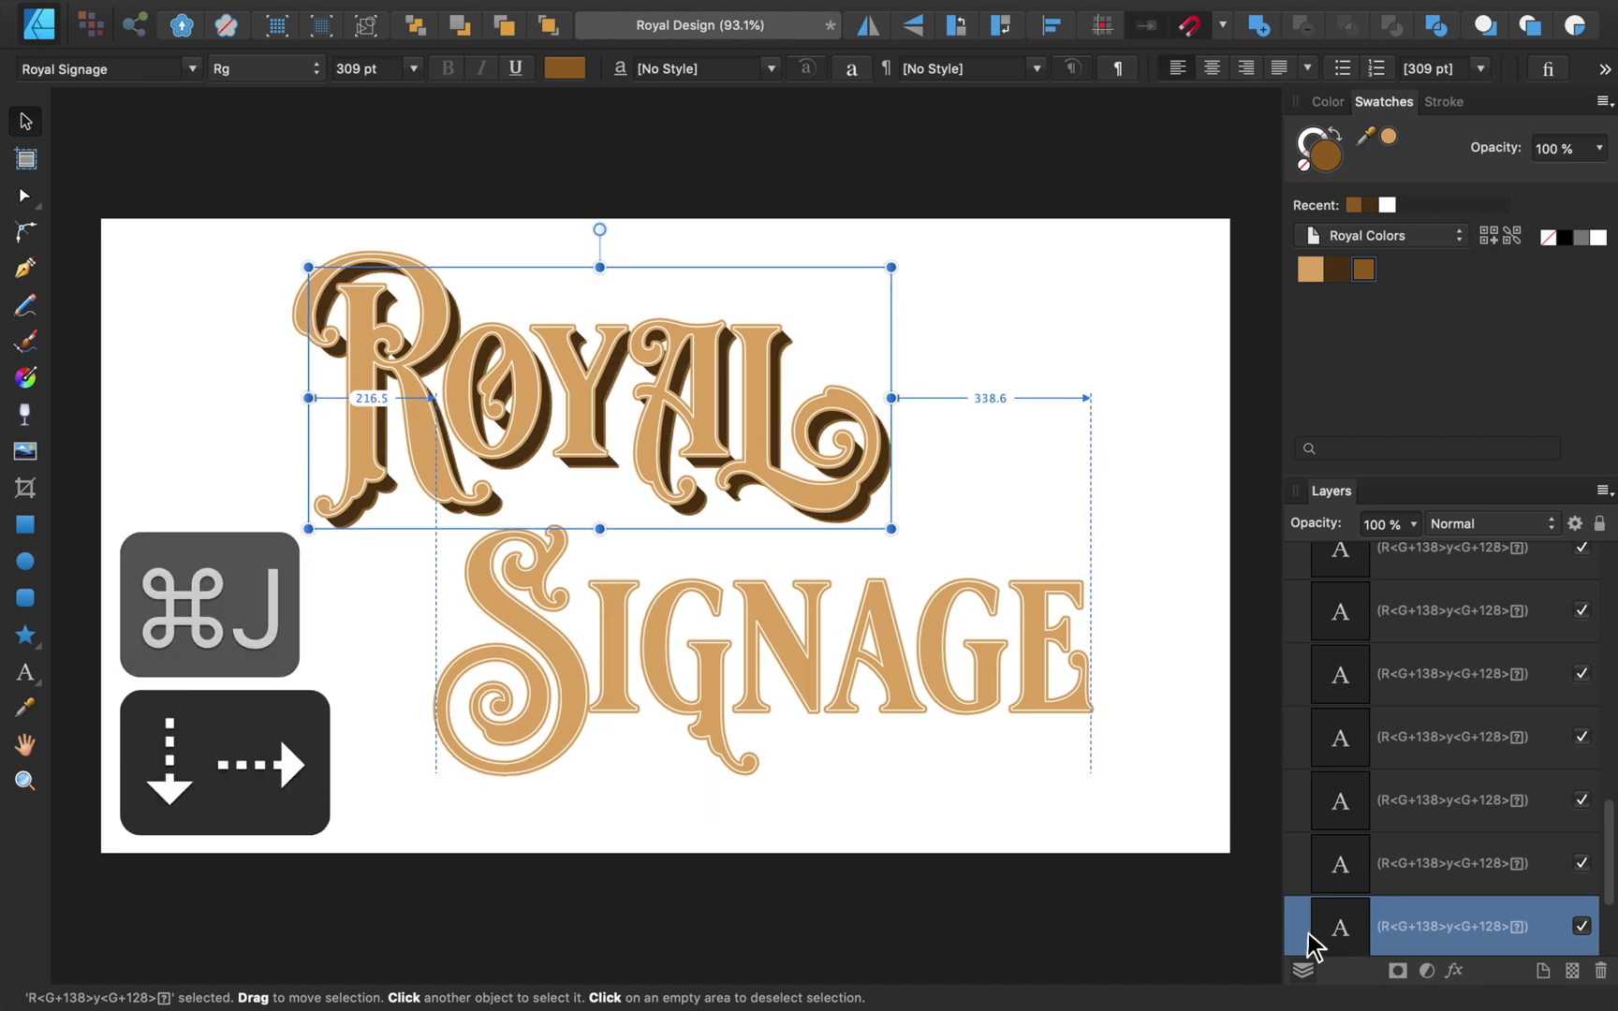
key("super+j")
key("Down")
key("Right")
key("super+j")
key("Down")
key("Right")
key("super+j")
key("Down")
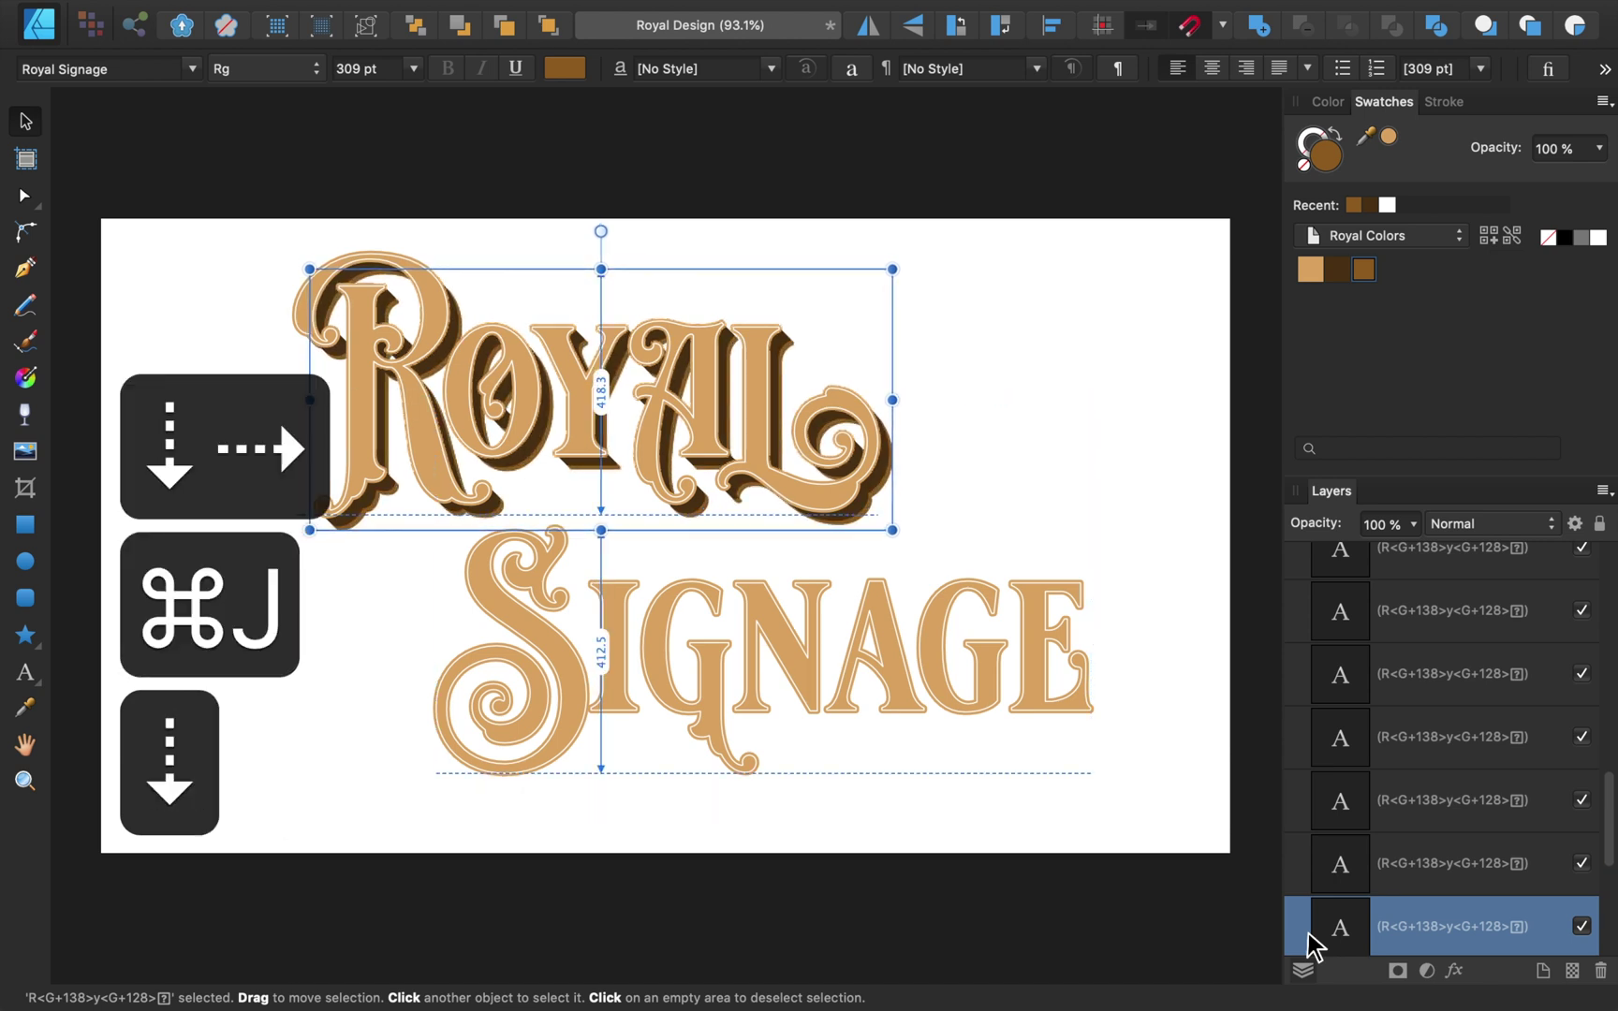
key("Right")
key("super+j")
key("Down")
key("Right")
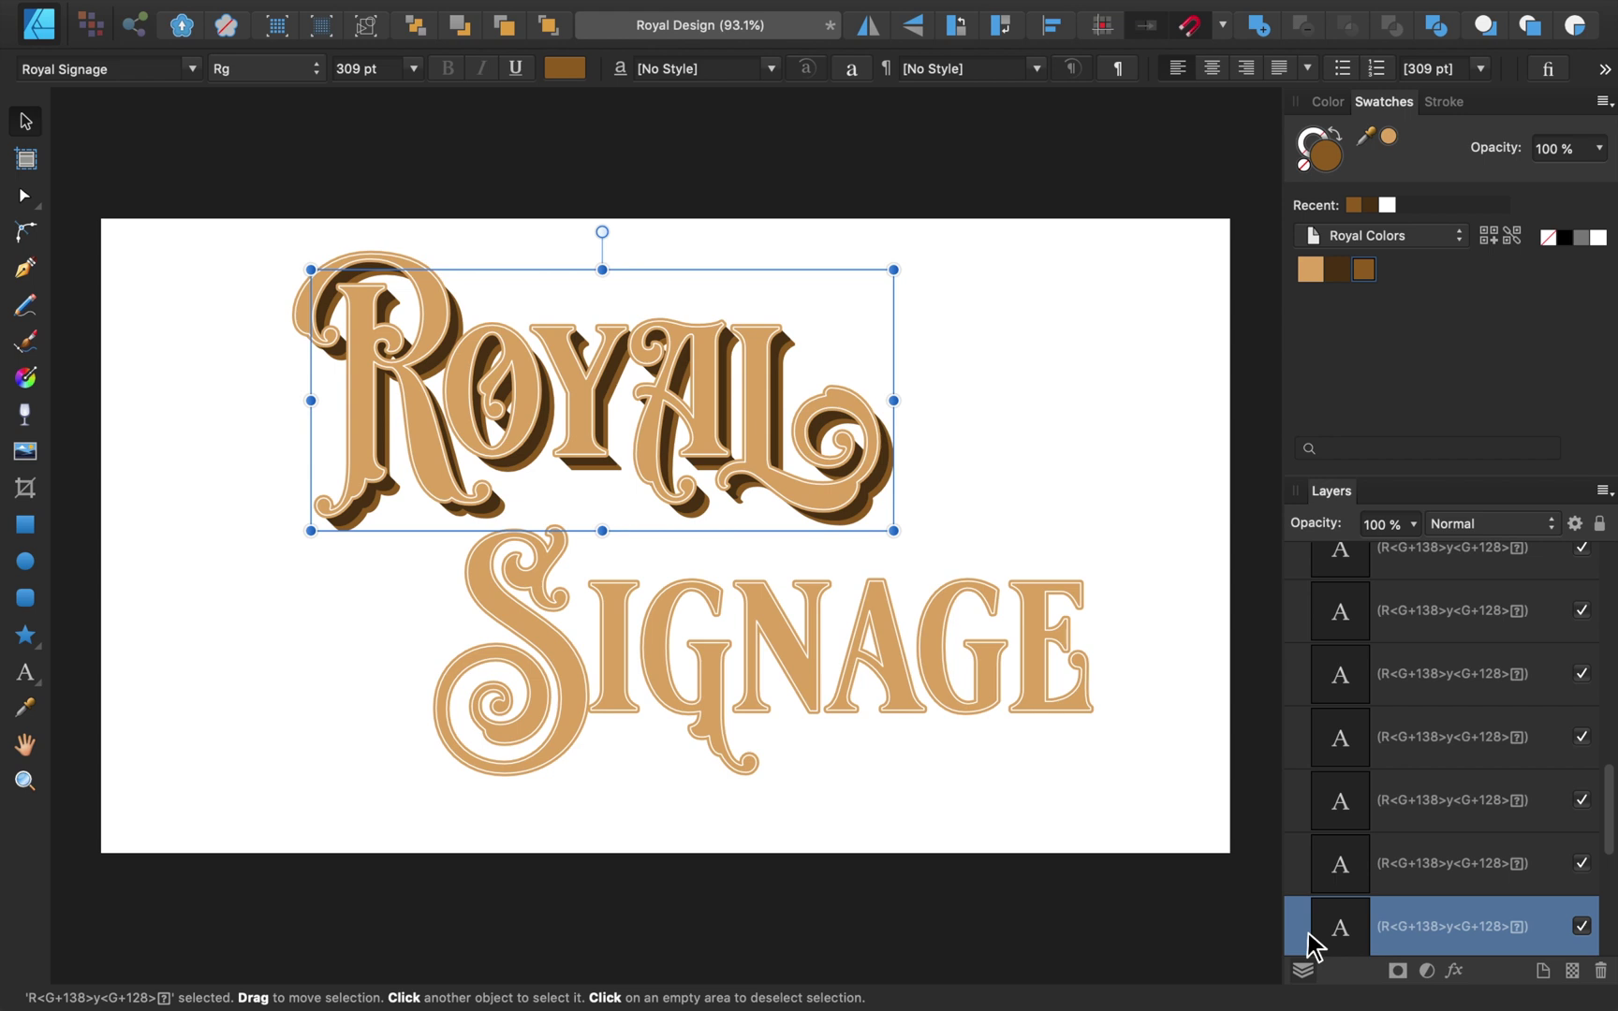
Select all 28 ROYAL layers, bottom to top, in the Layers panel and group them.
scroll(1308, 946, "down", 1)
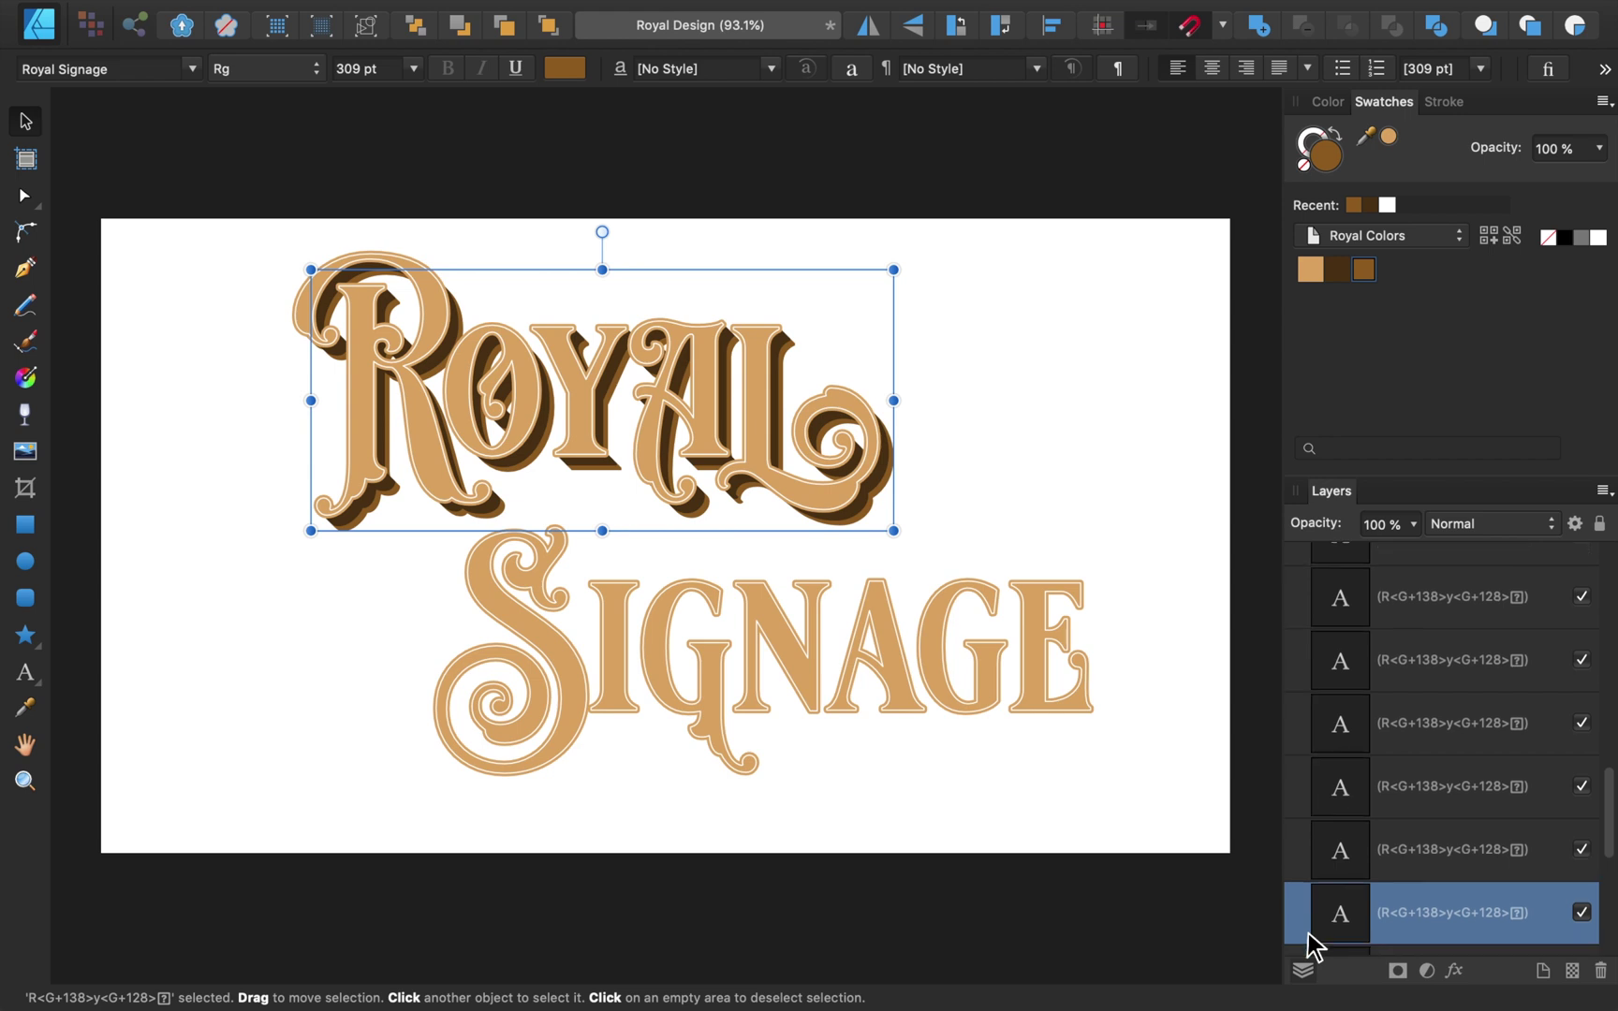
scroll(1307, 946, "down", 10)
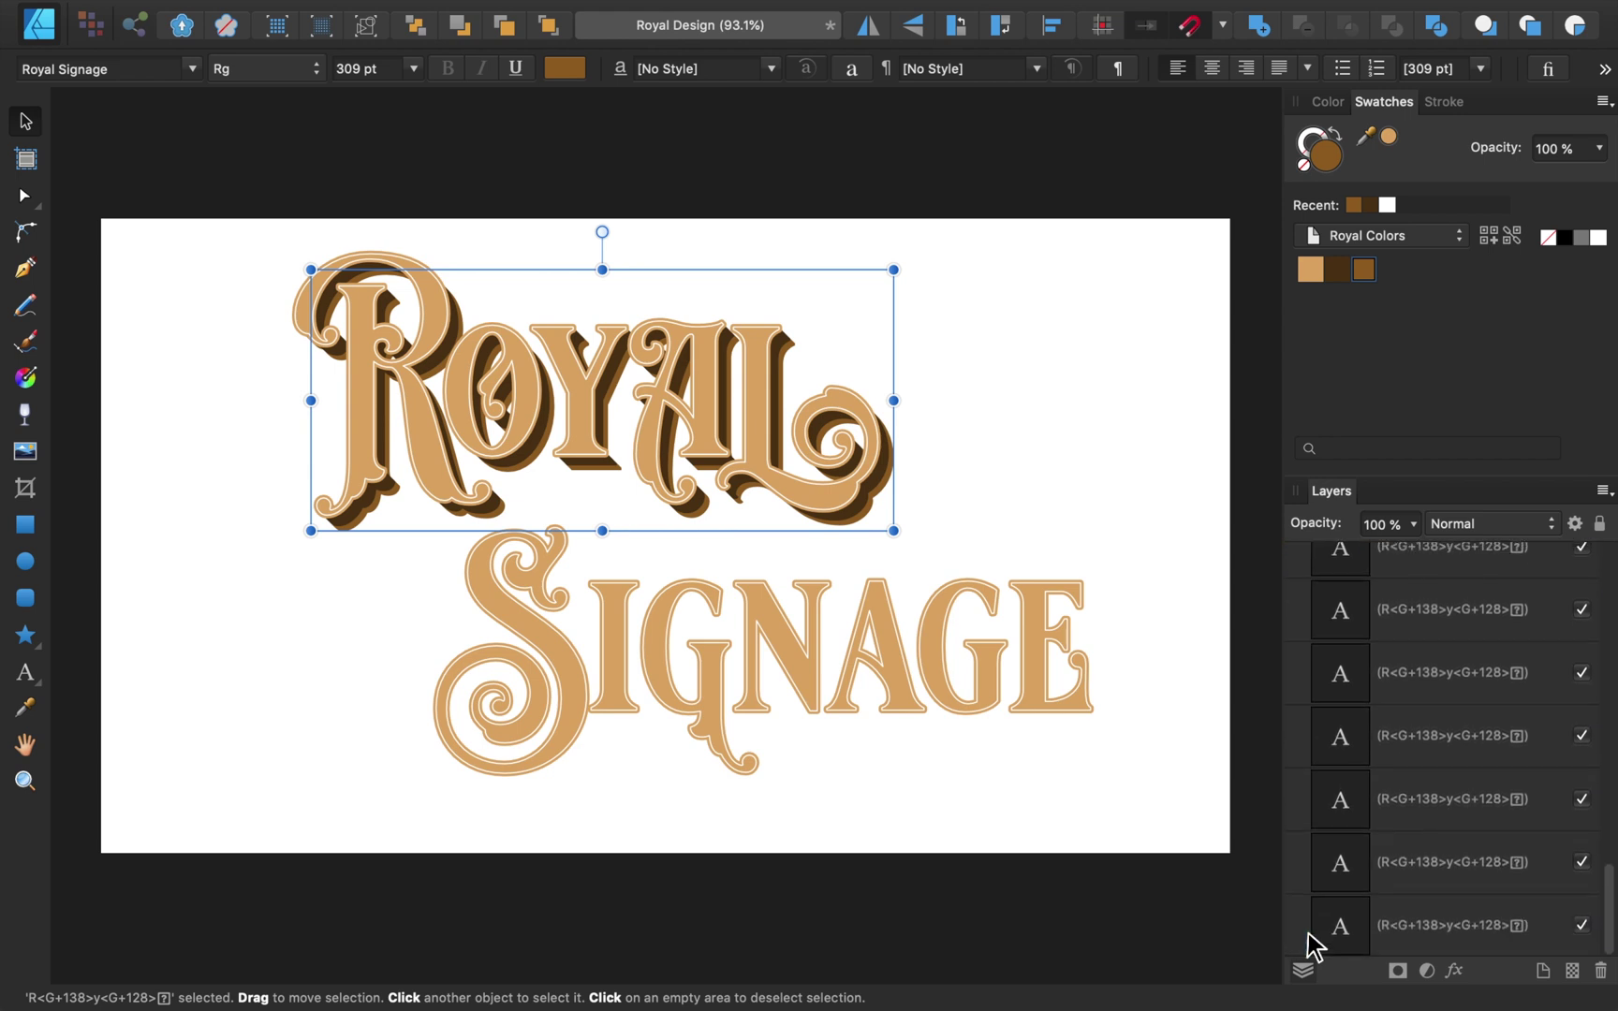
left_click(1398, 943)
scroll(1394, 788, "up", 5)
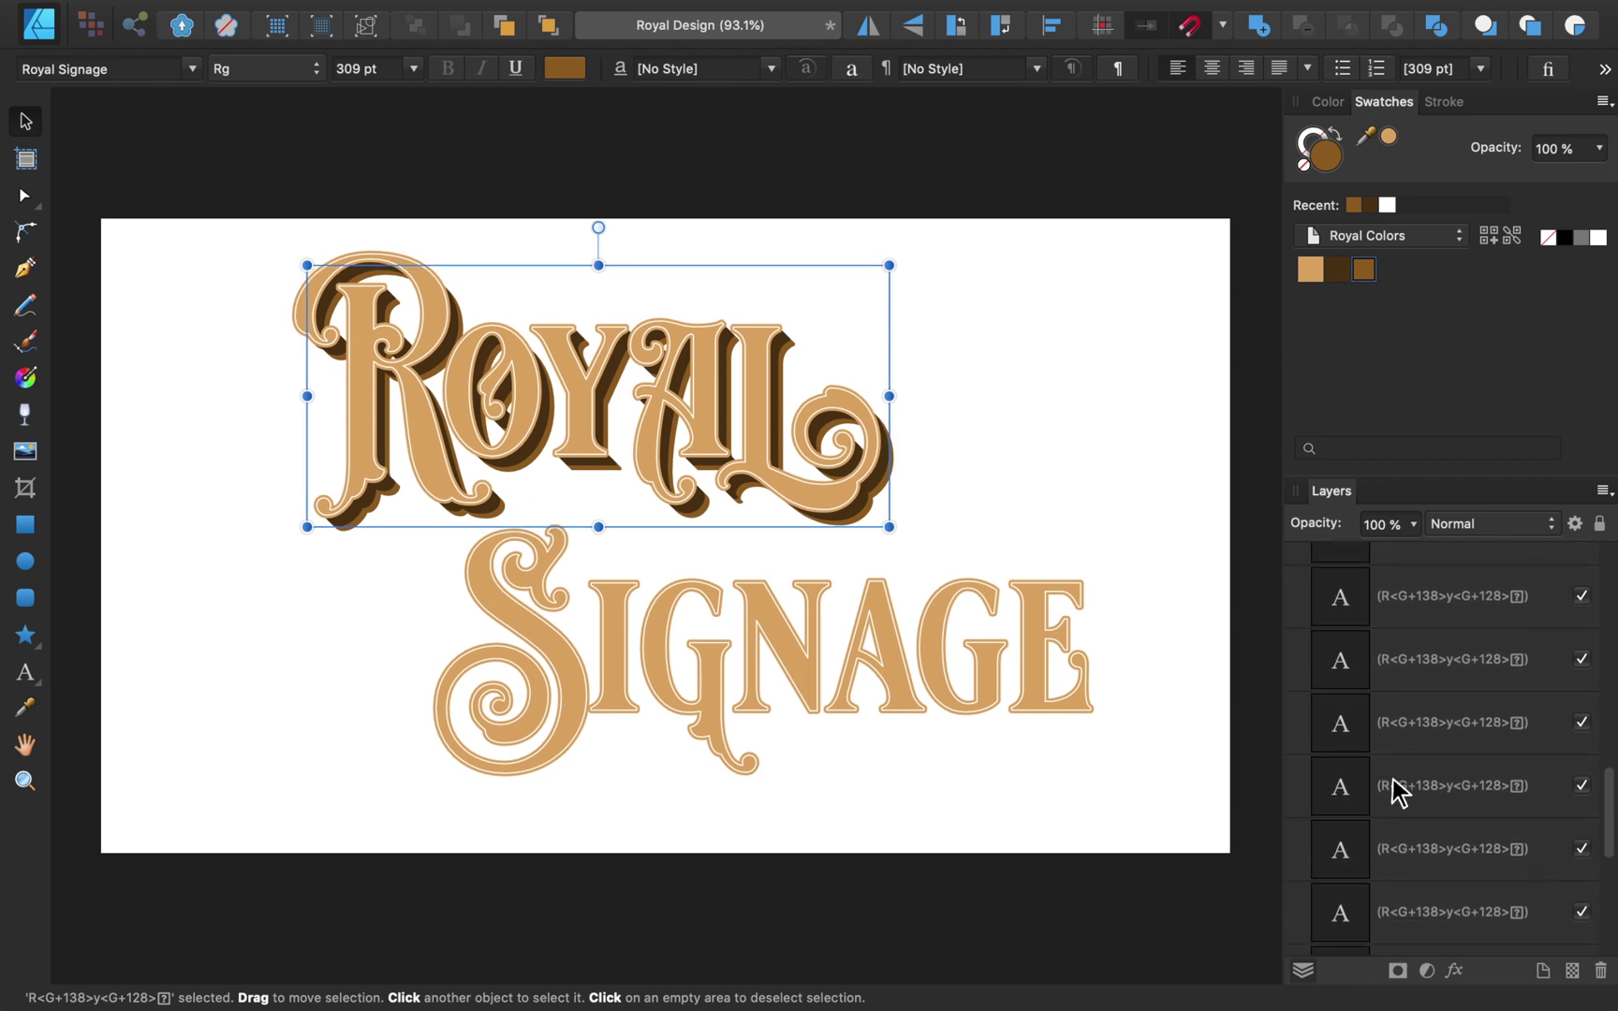
scroll(1397, 791, "up", 5)
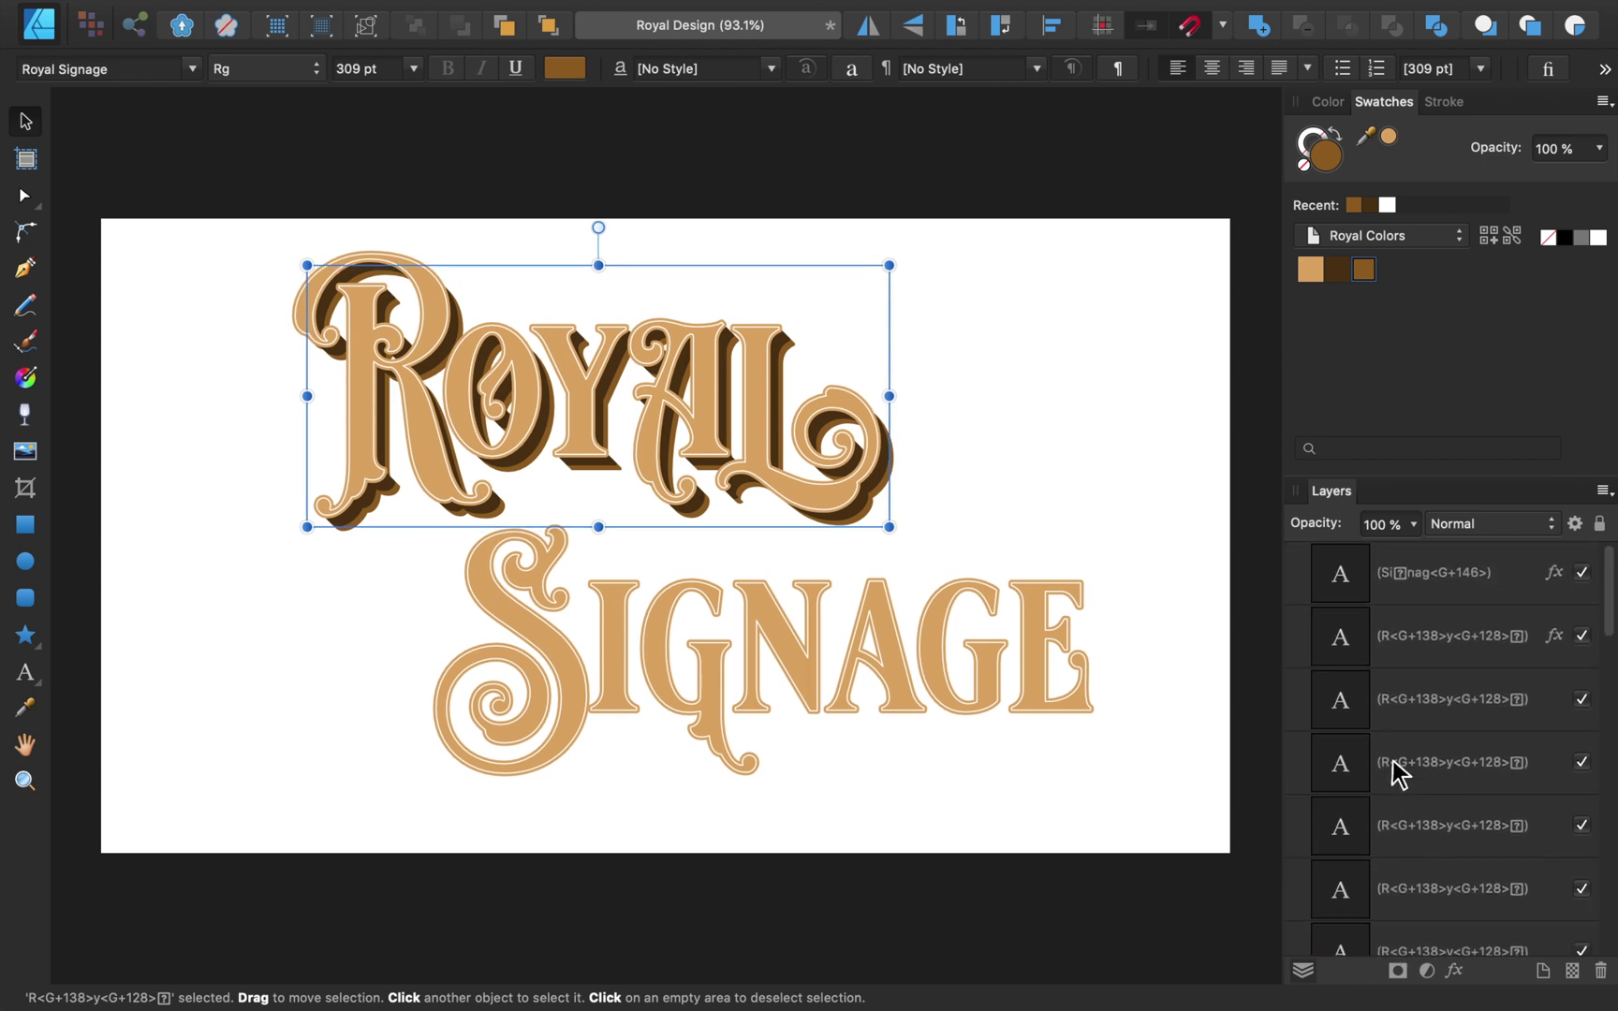
left_click(1401, 641, "shift")
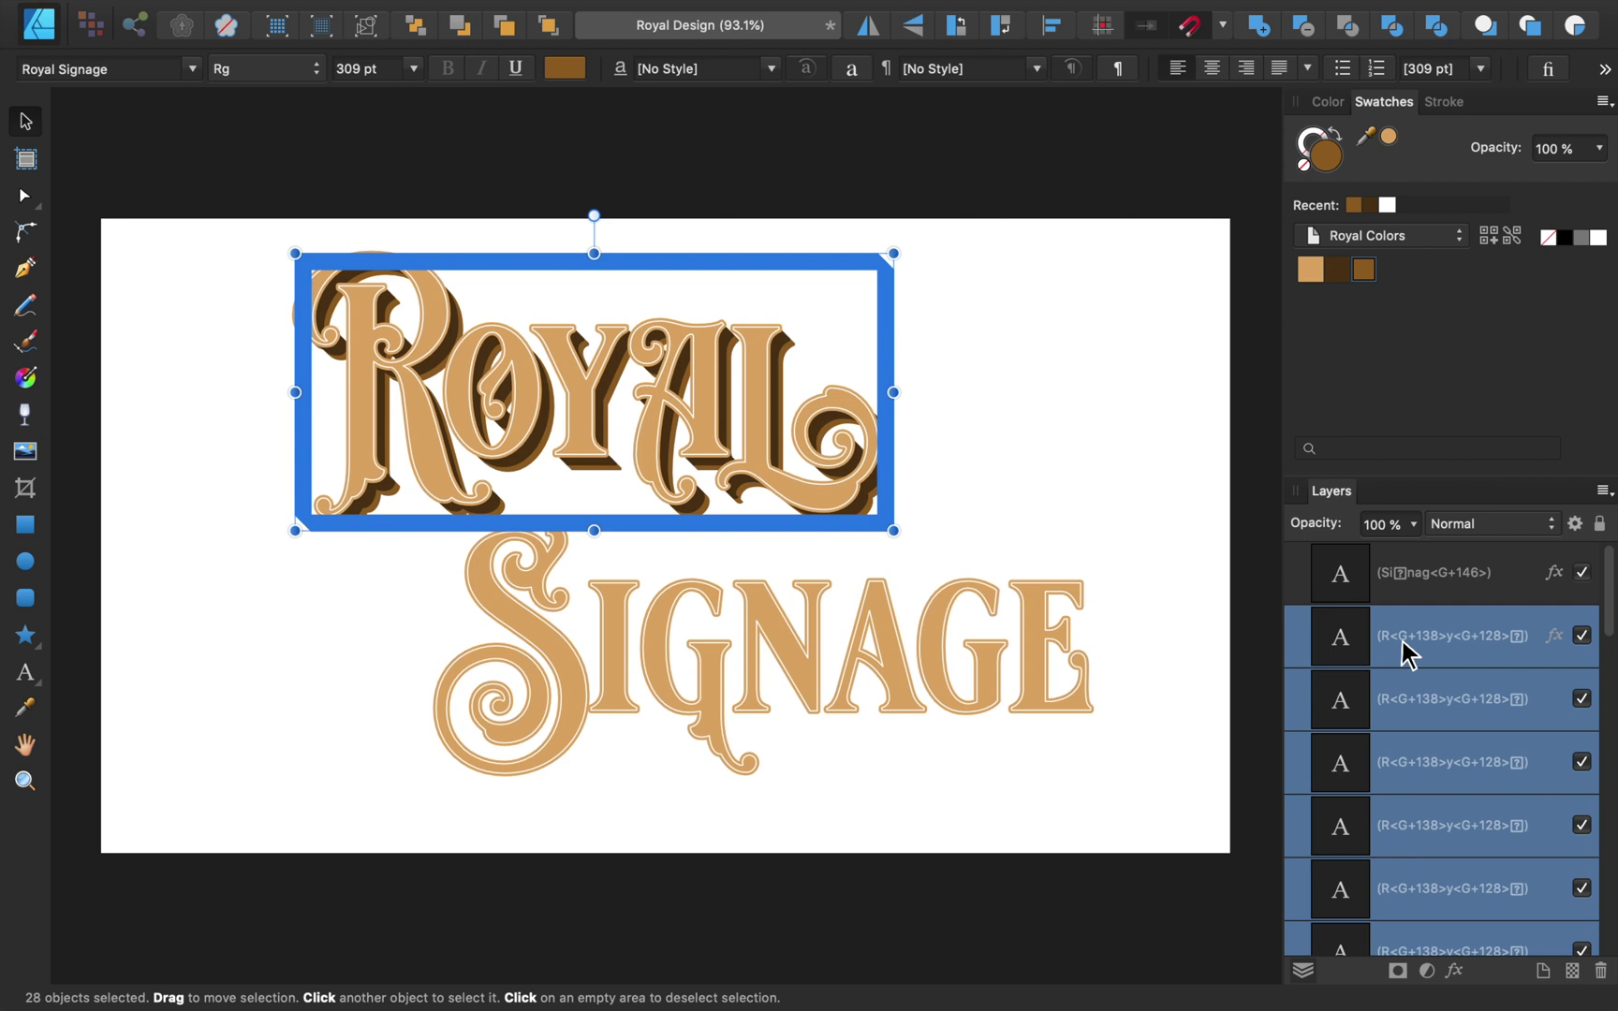
key("super+g")
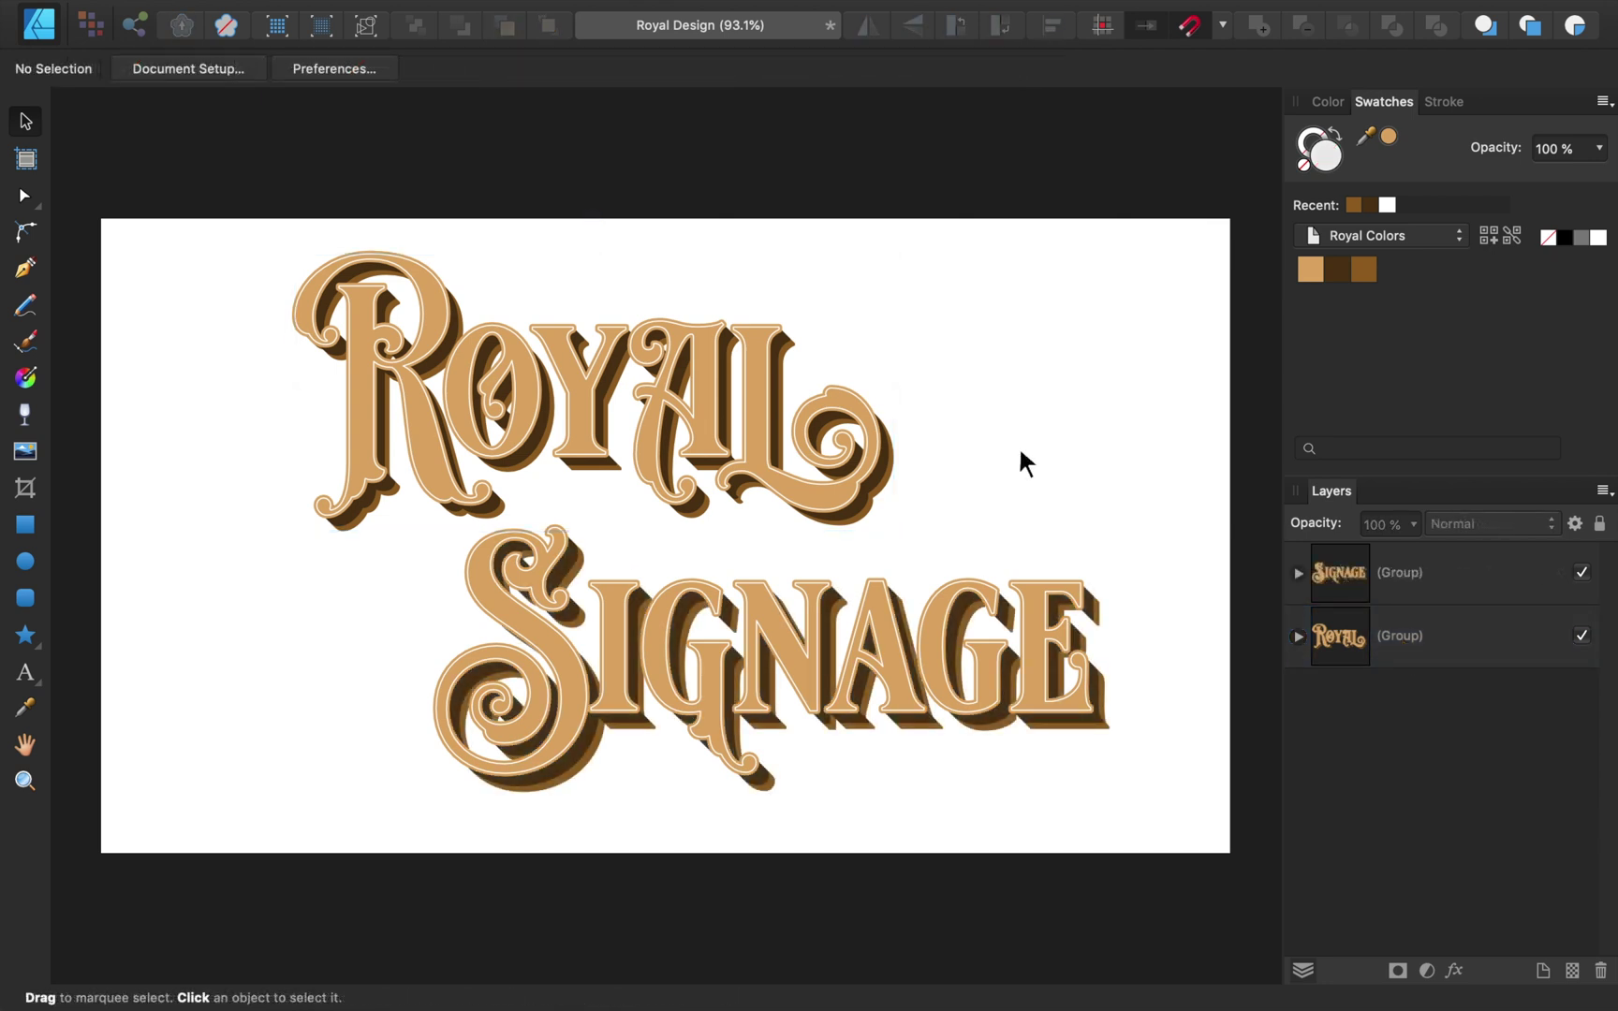
Select the SIGNAGE and ROYAL groups, scale them down, snap them to page centre, and group them.
left_click(938, 617)
left_click(810, 466, "shift")
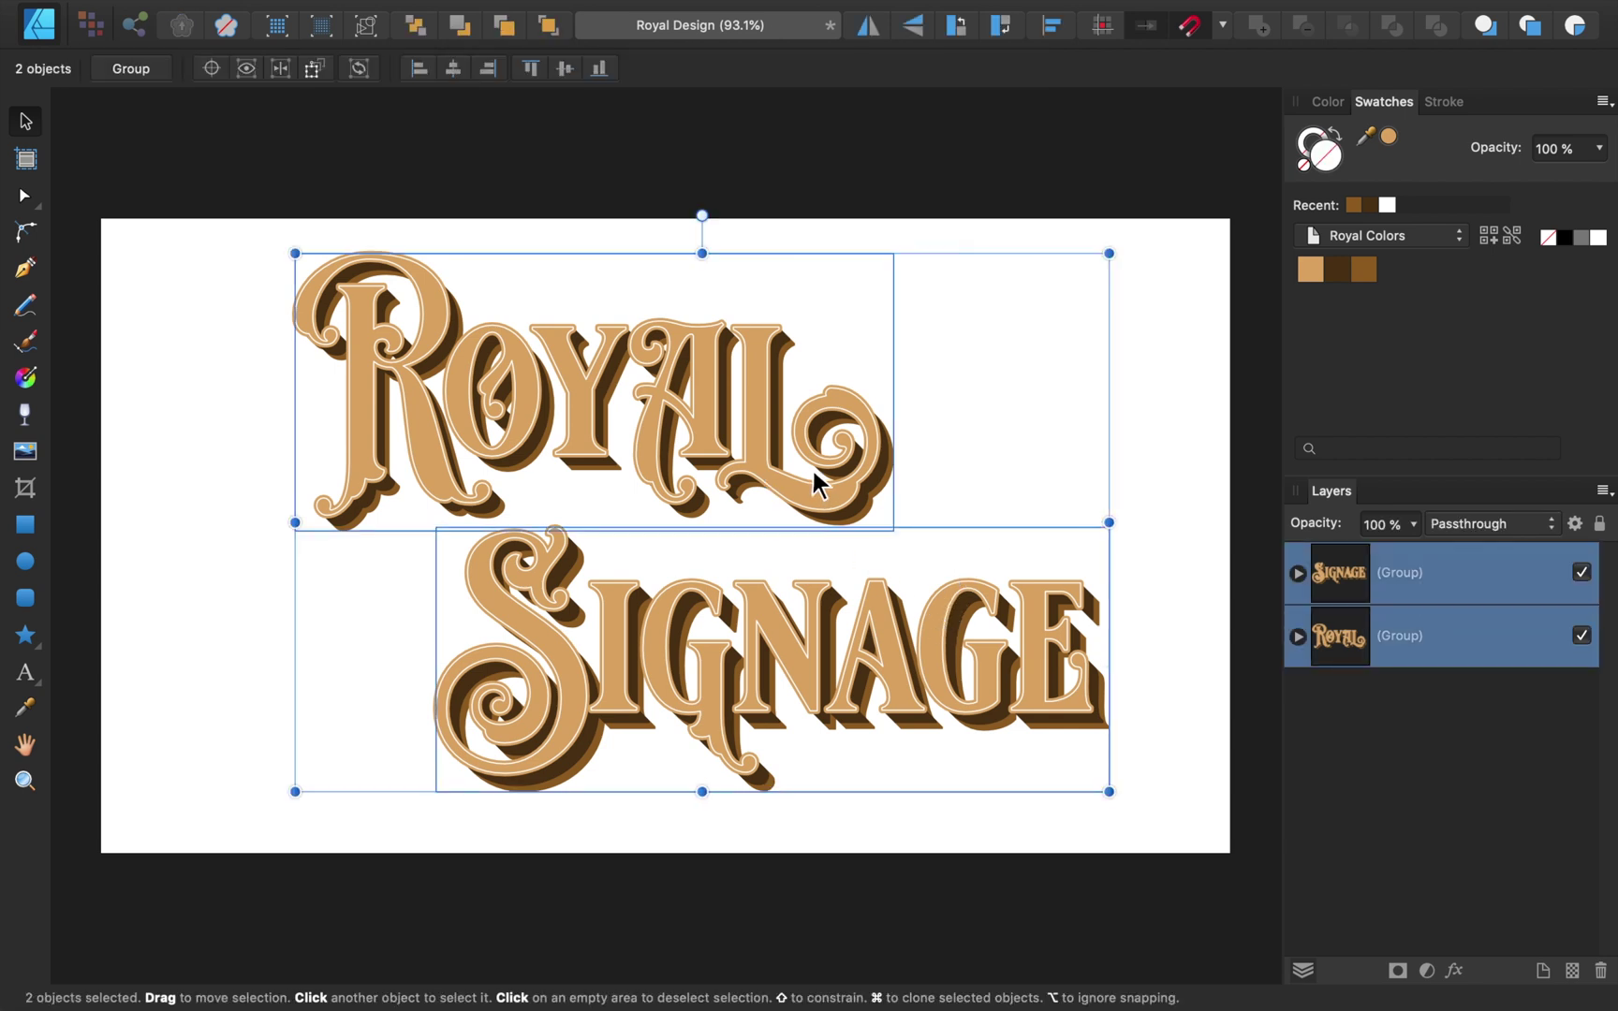
left_click_drag(1108, 791, 971, 702)
left_click_drag(778, 592, 801, 642)
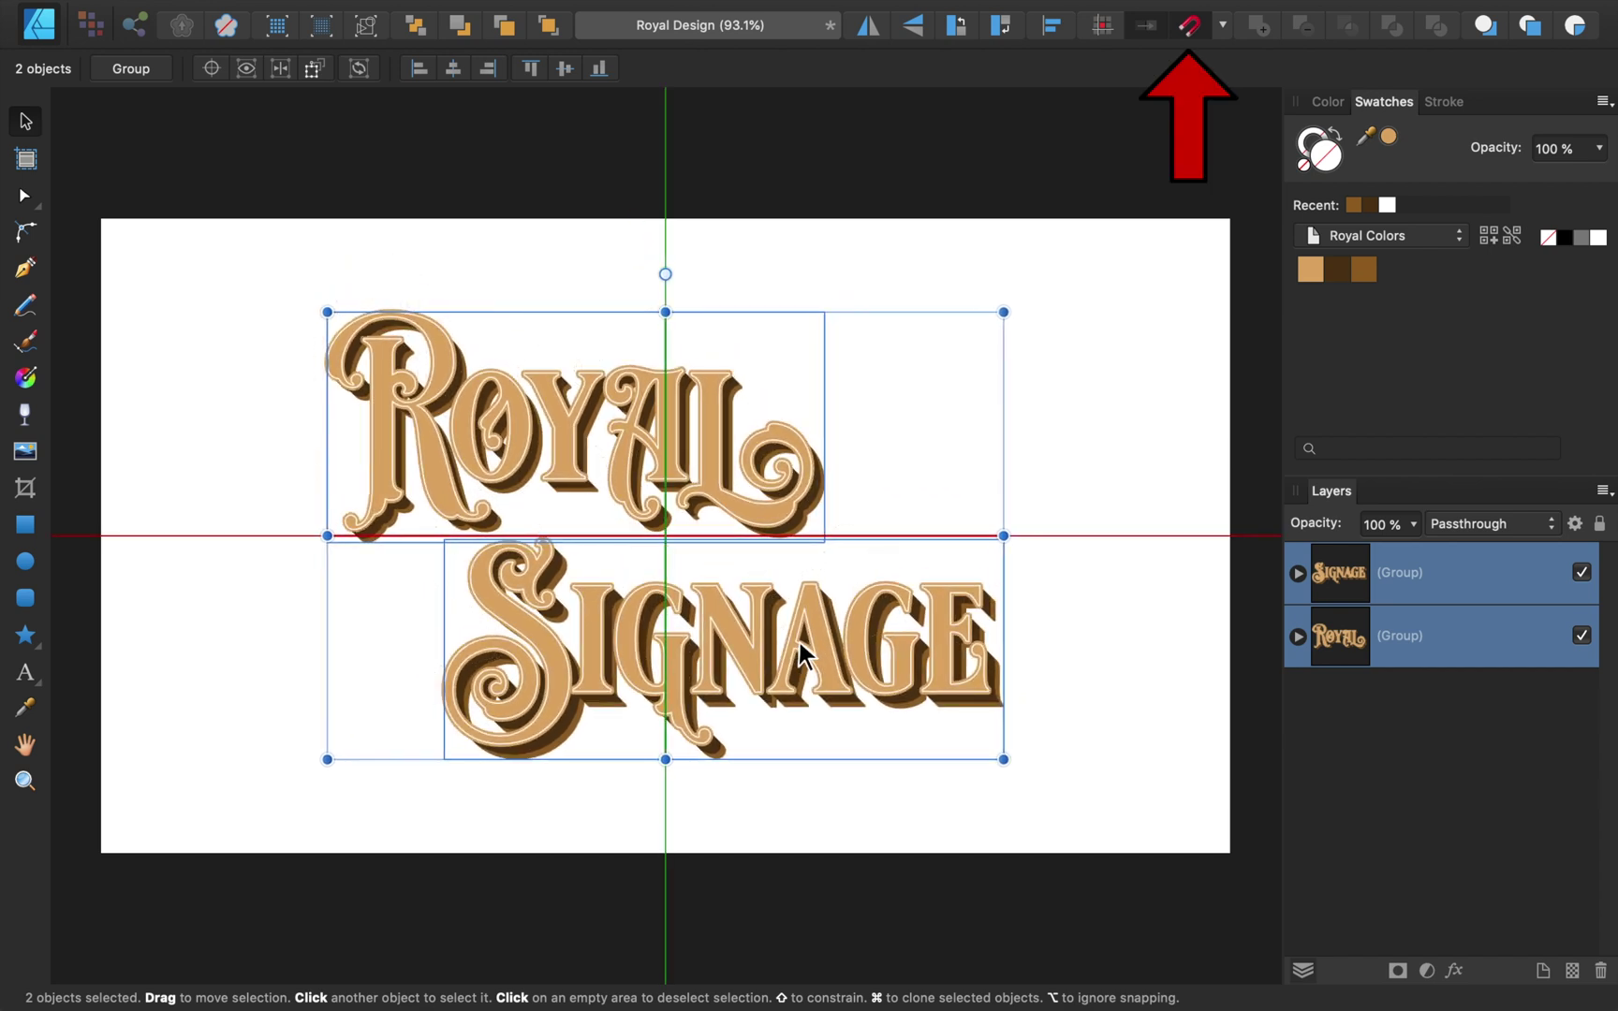
left_click_drag(801, 642, 800, 642)
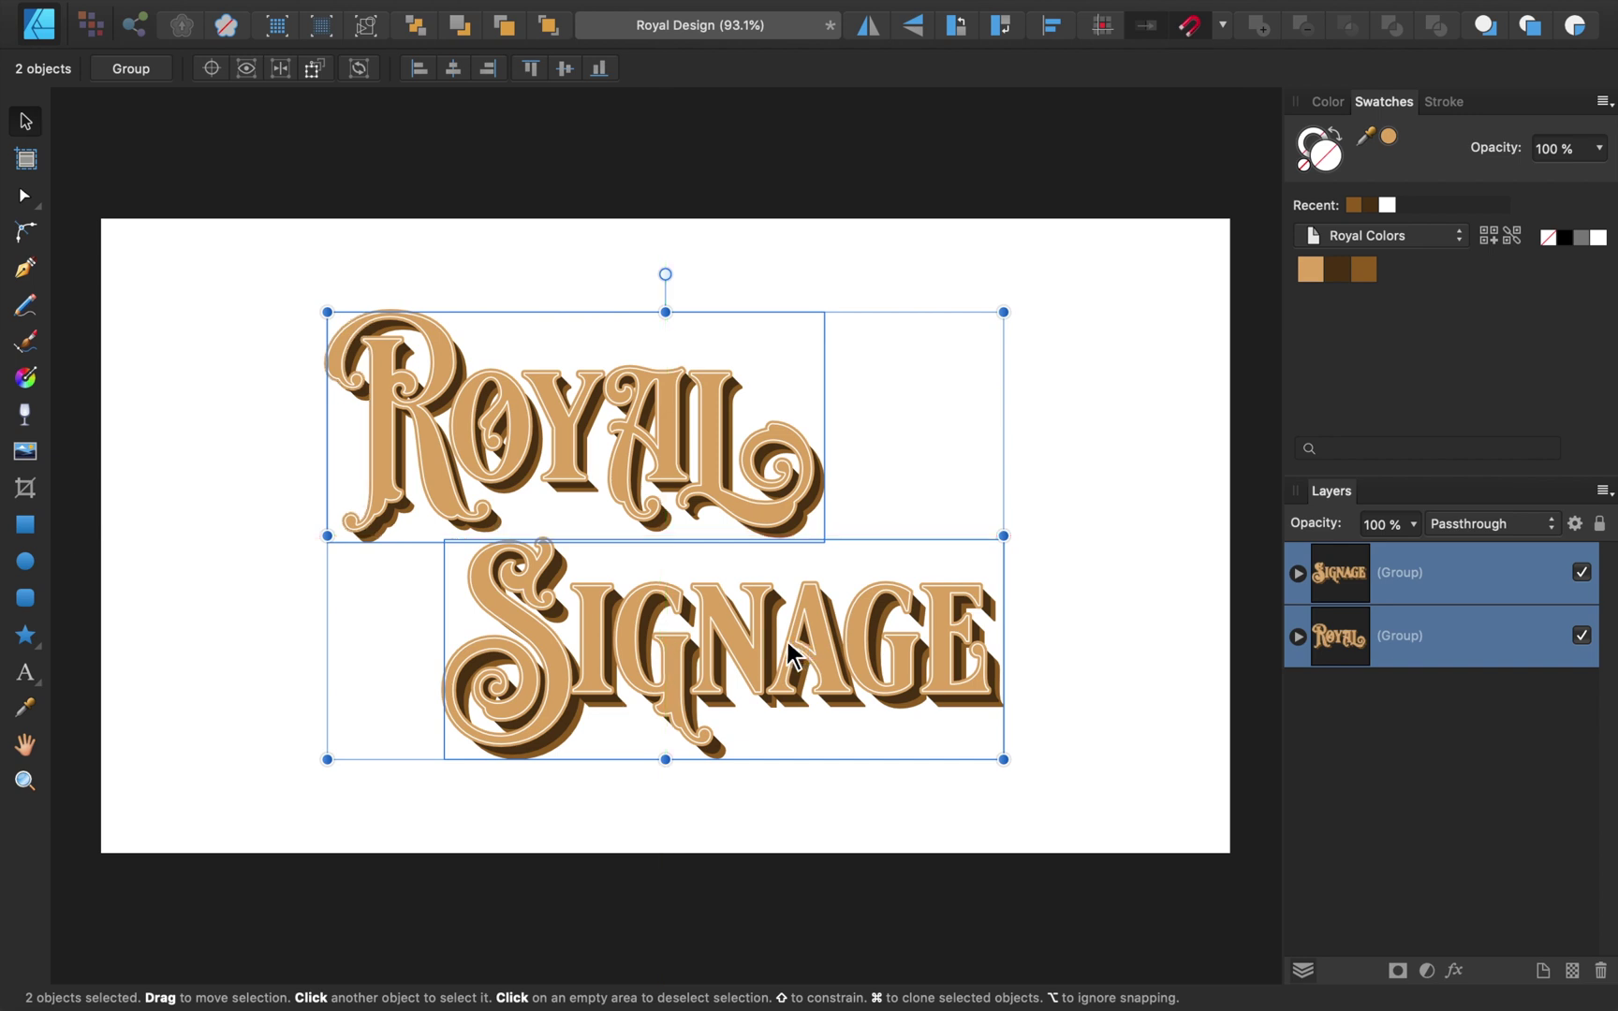
key("super+g")
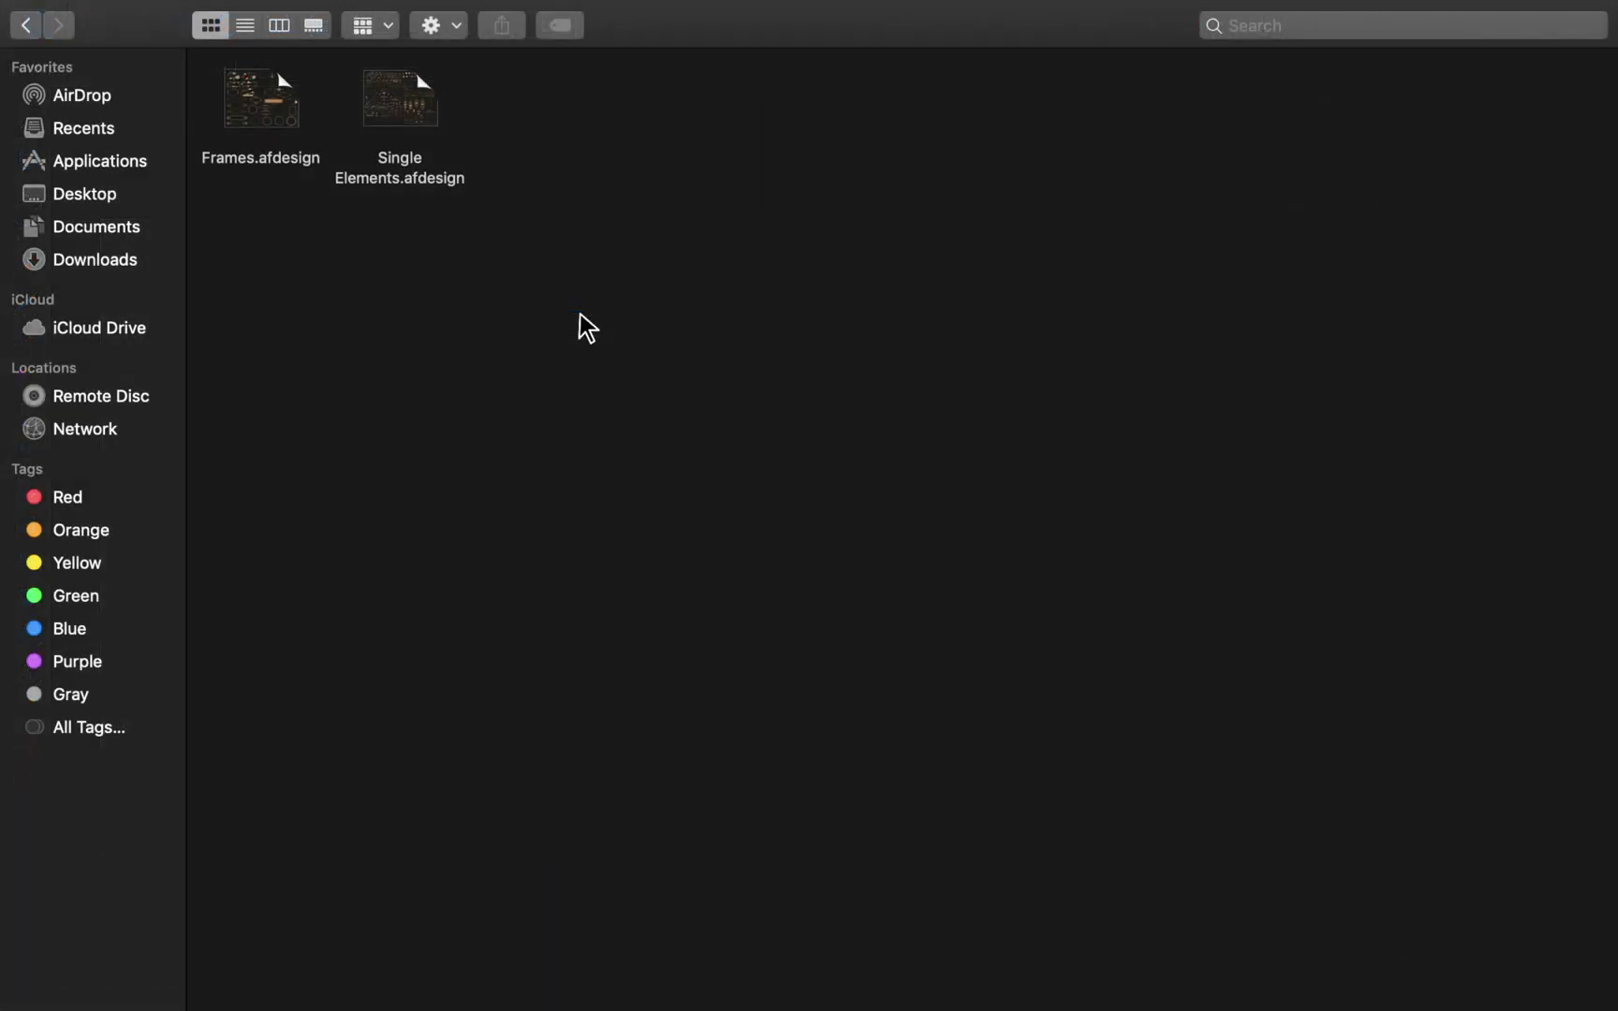
Select Frames.afdesign and Single Elements.afdesign in Finder and open both in Affinity Designer.
left_click_drag(578, 314, 266, 104)
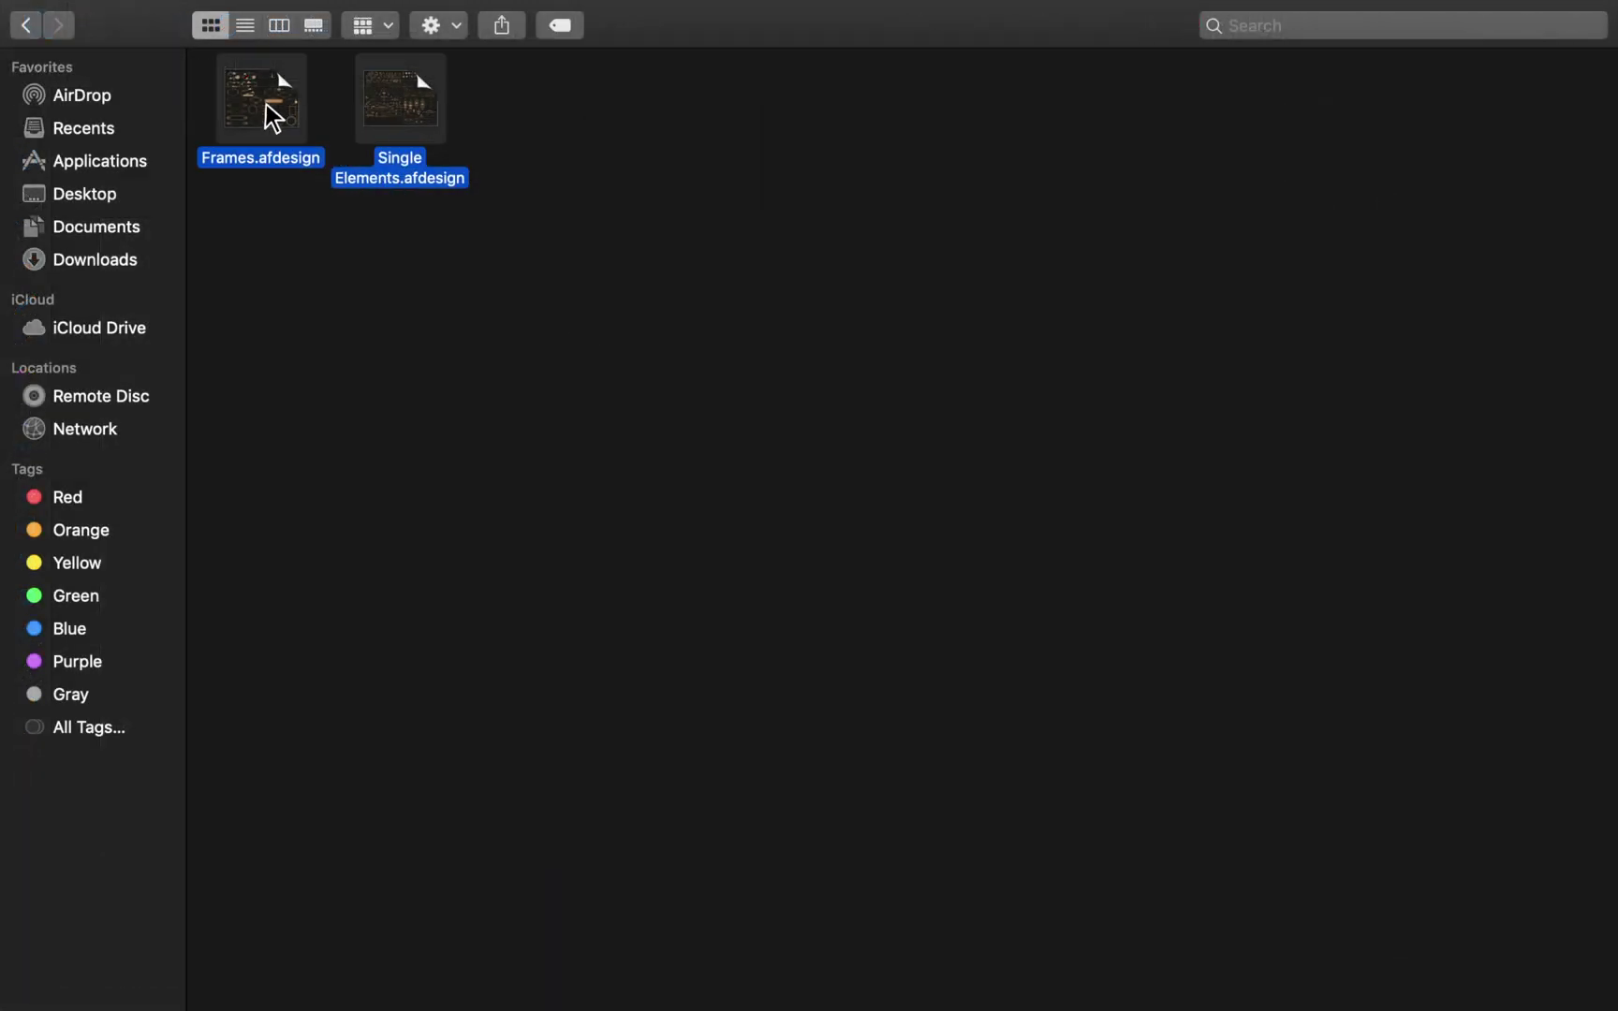
double_click(266, 104)
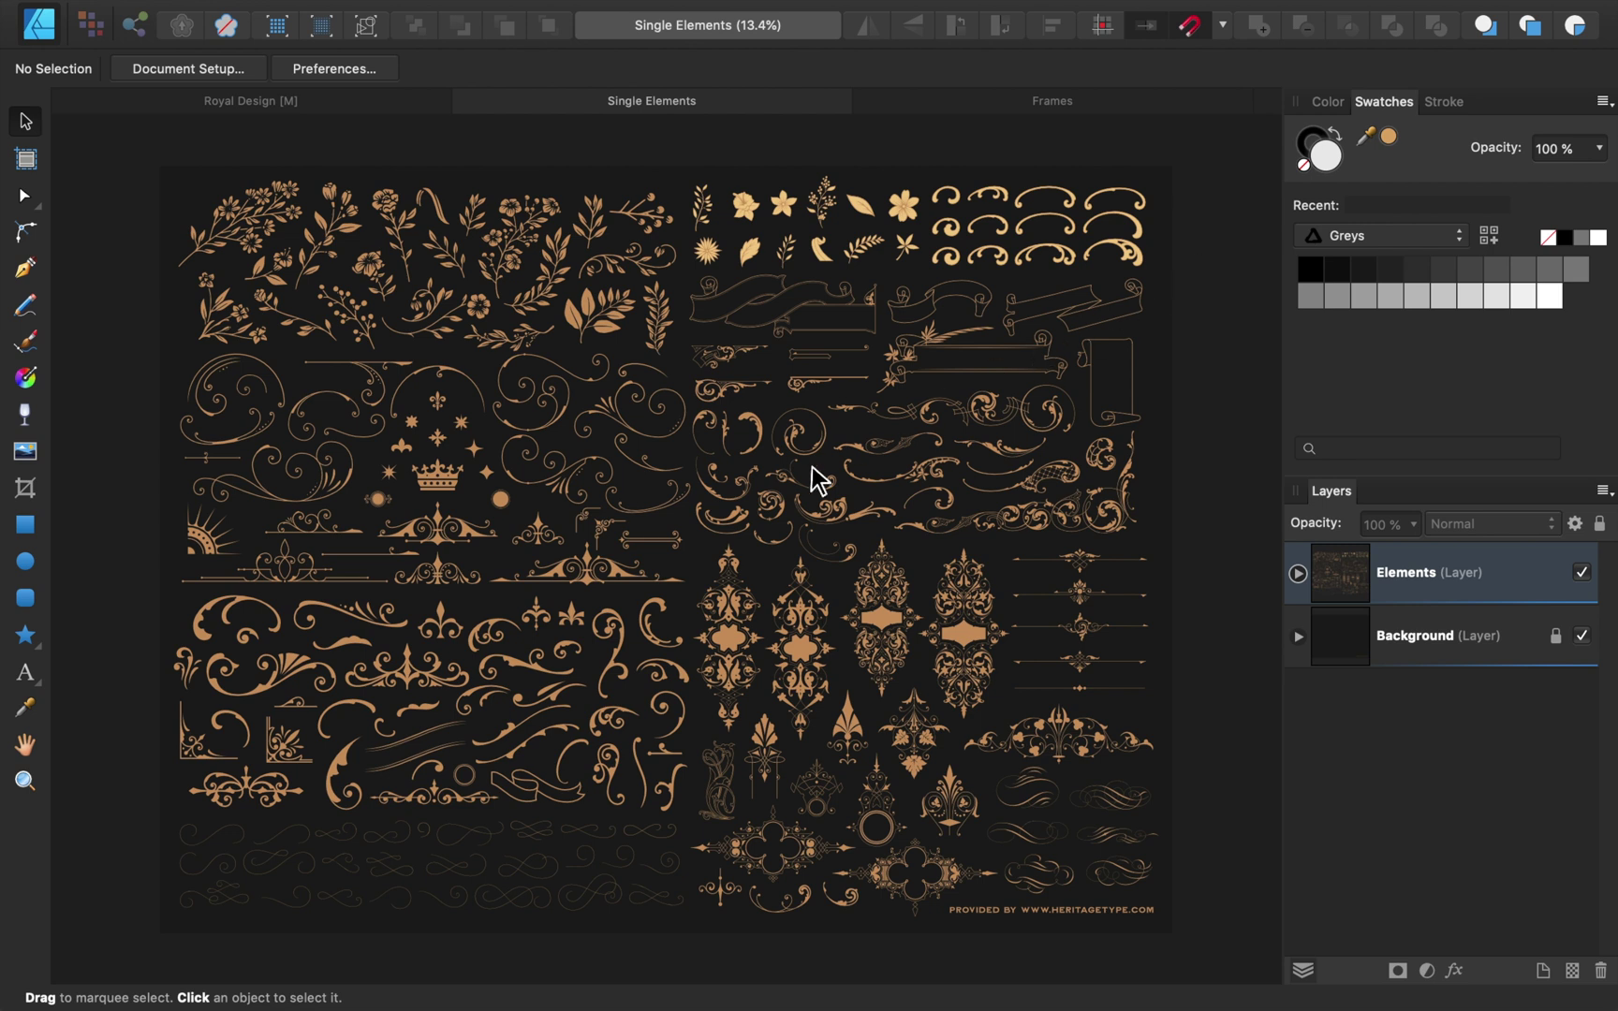
Copy the flourish bar from Single Elements, paste it into Royal Design, and fill it light tan.
left_click(663, 548)
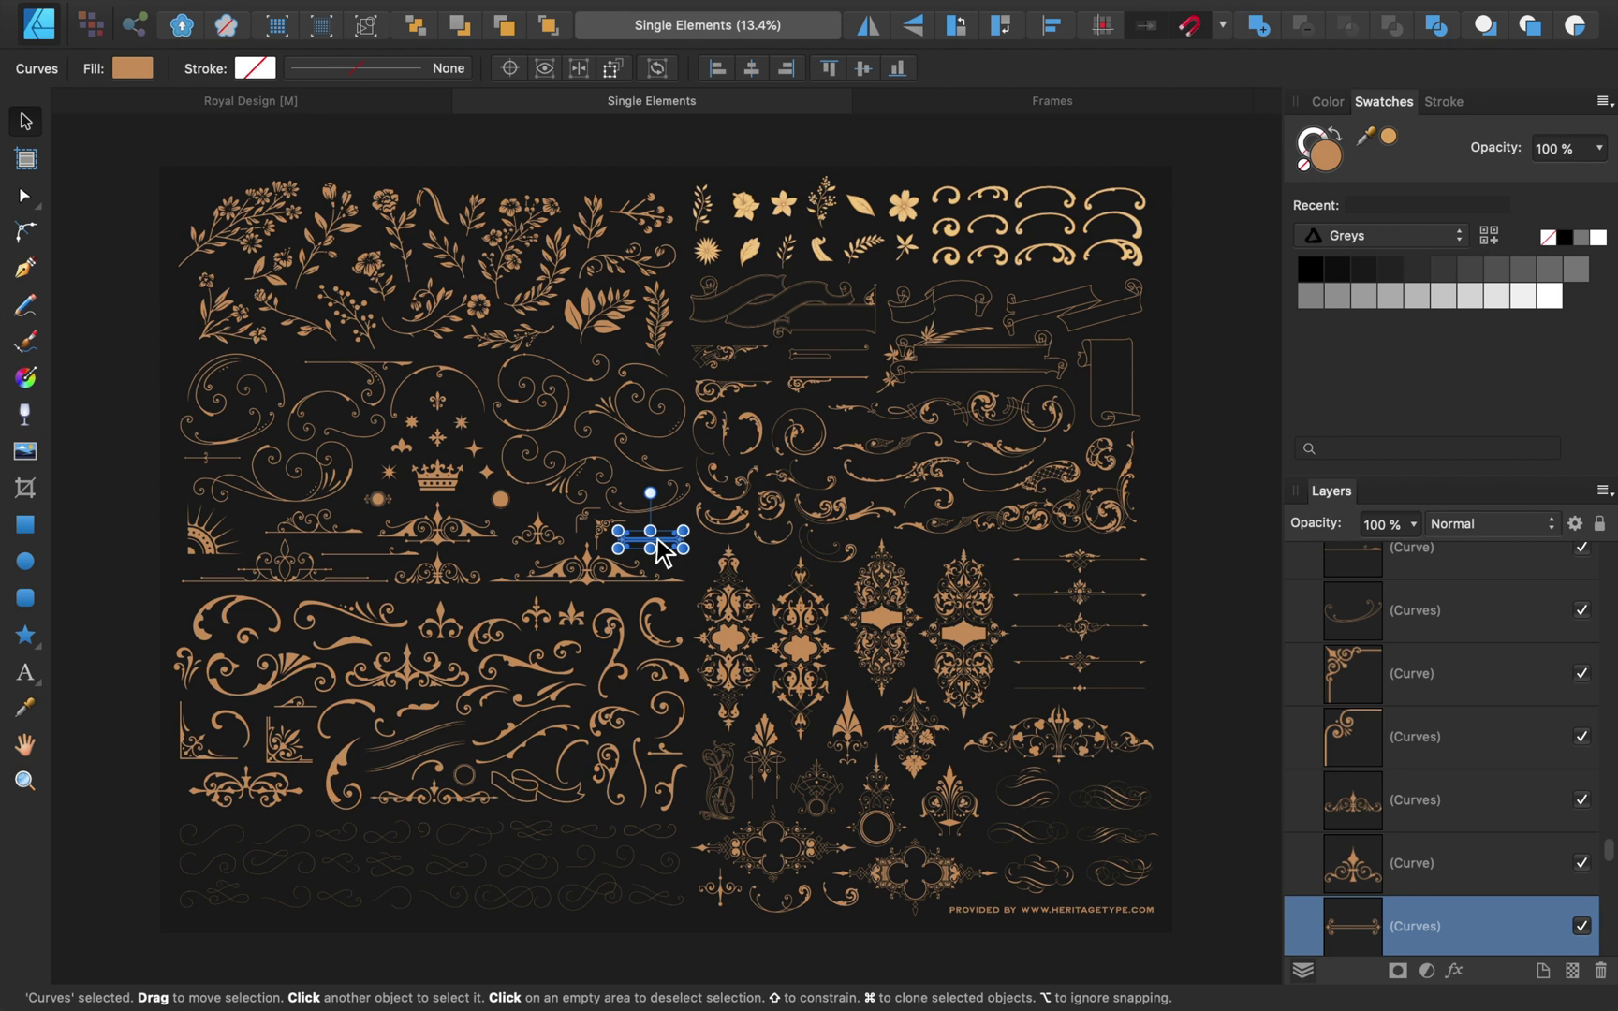
key("super+c")
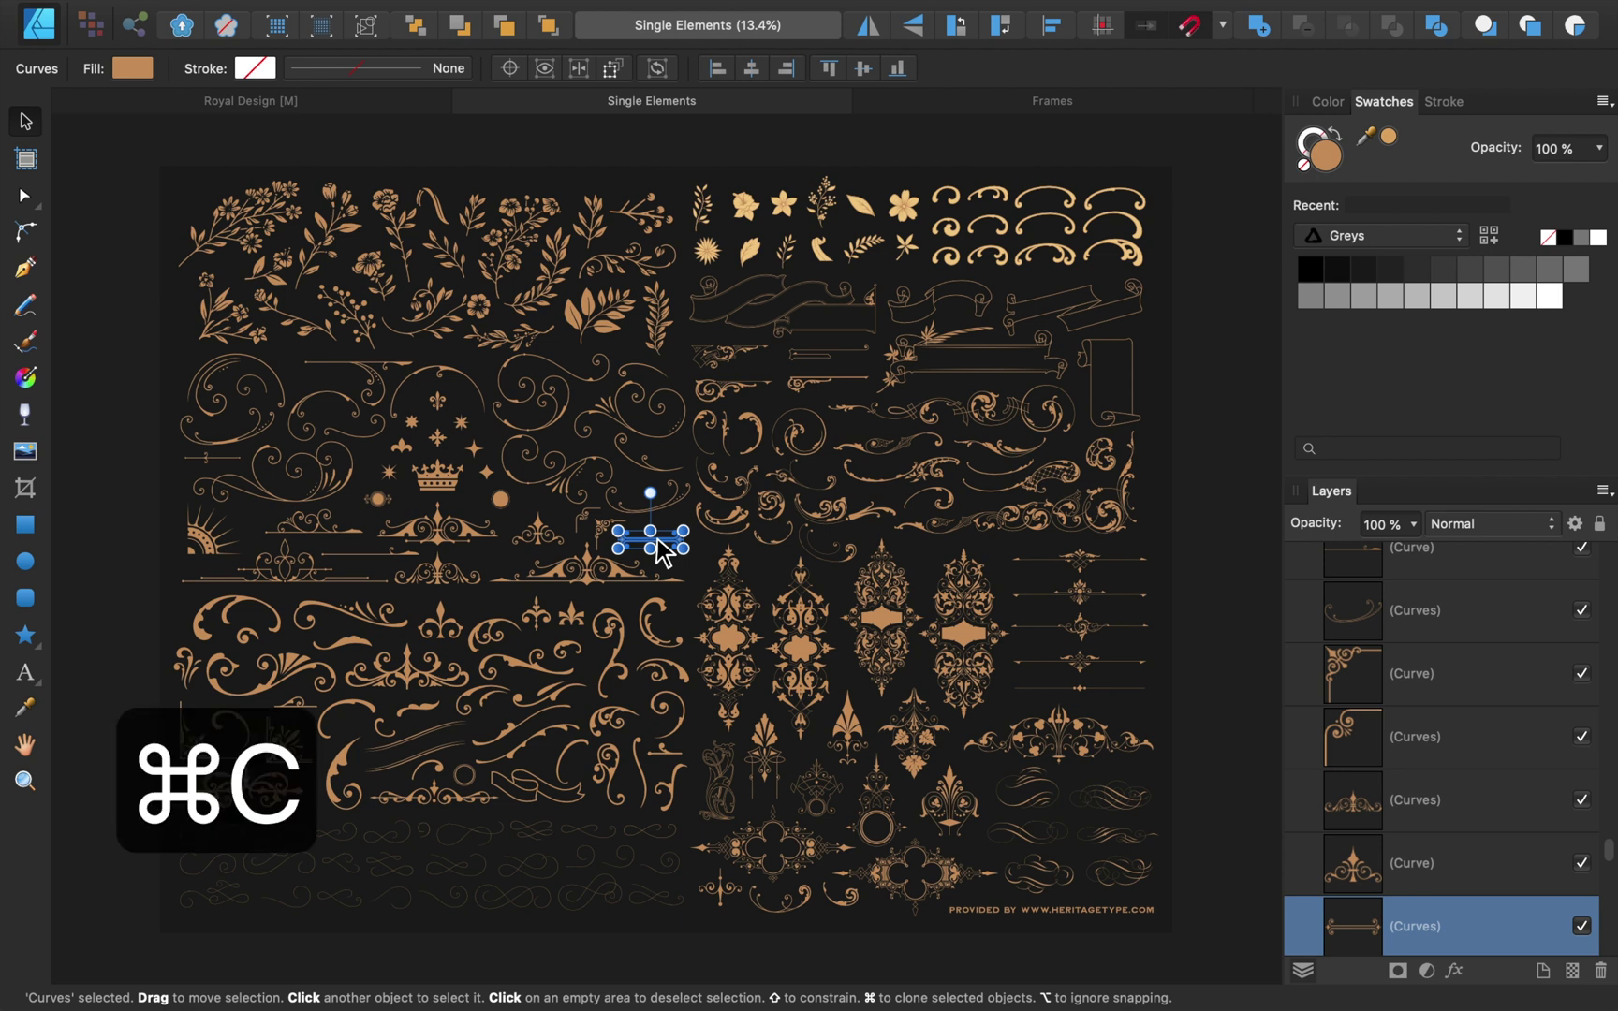
left_click(381, 105)
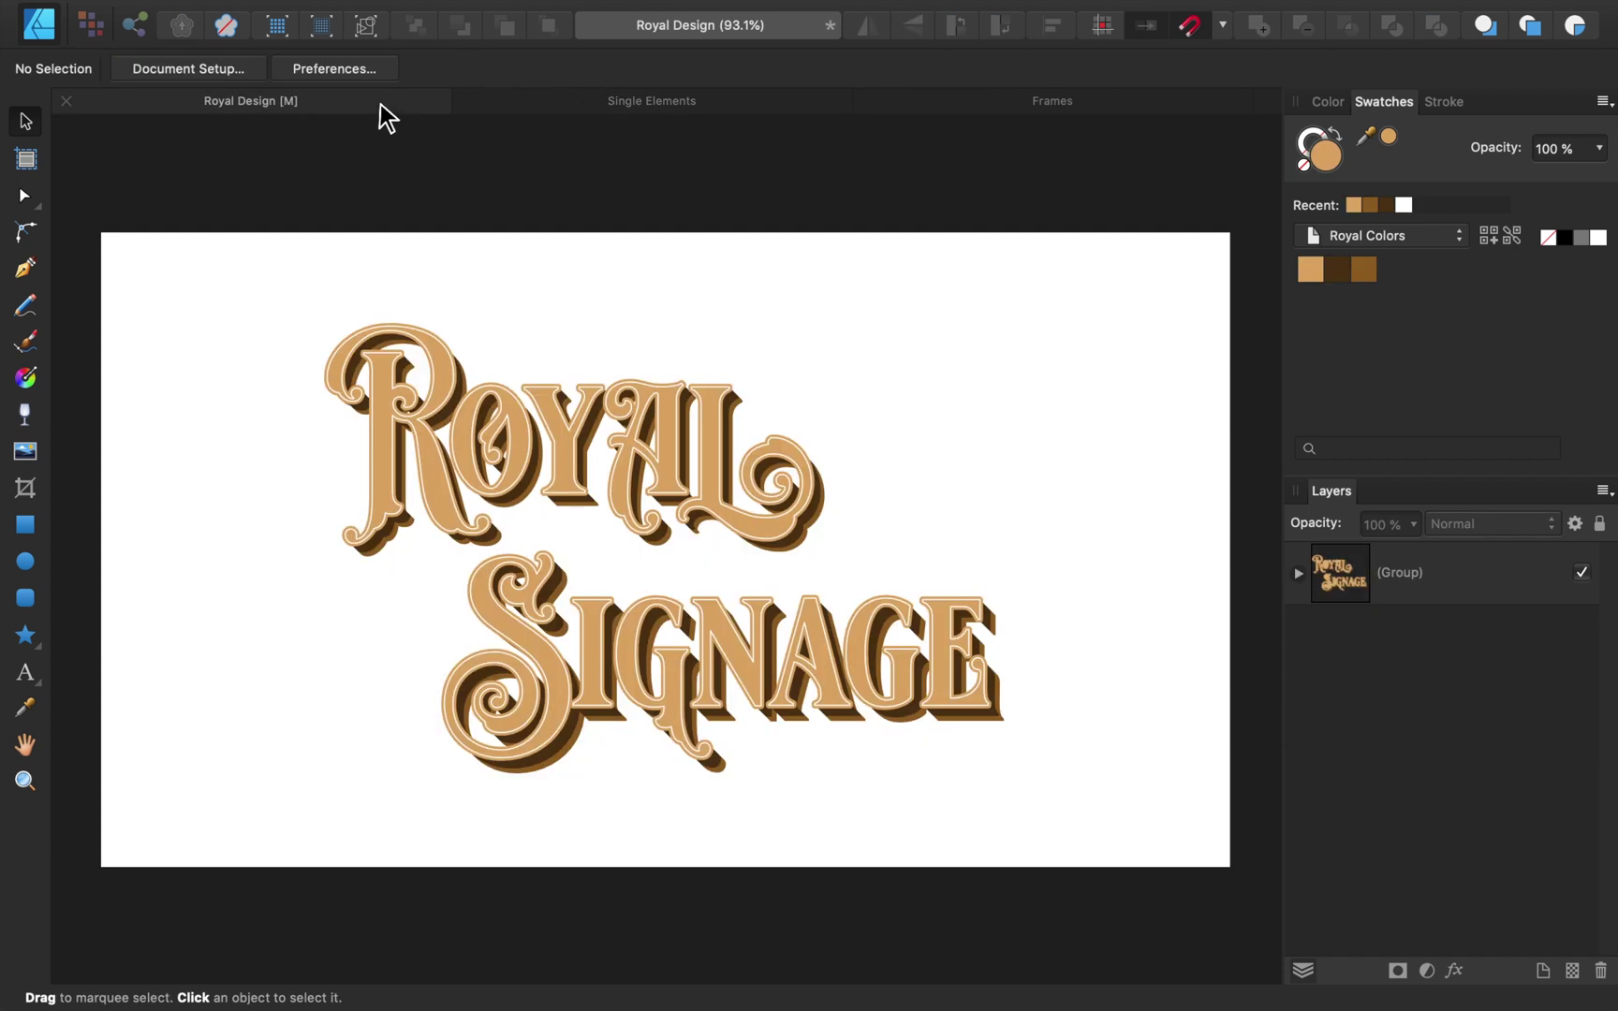
key("super+v")
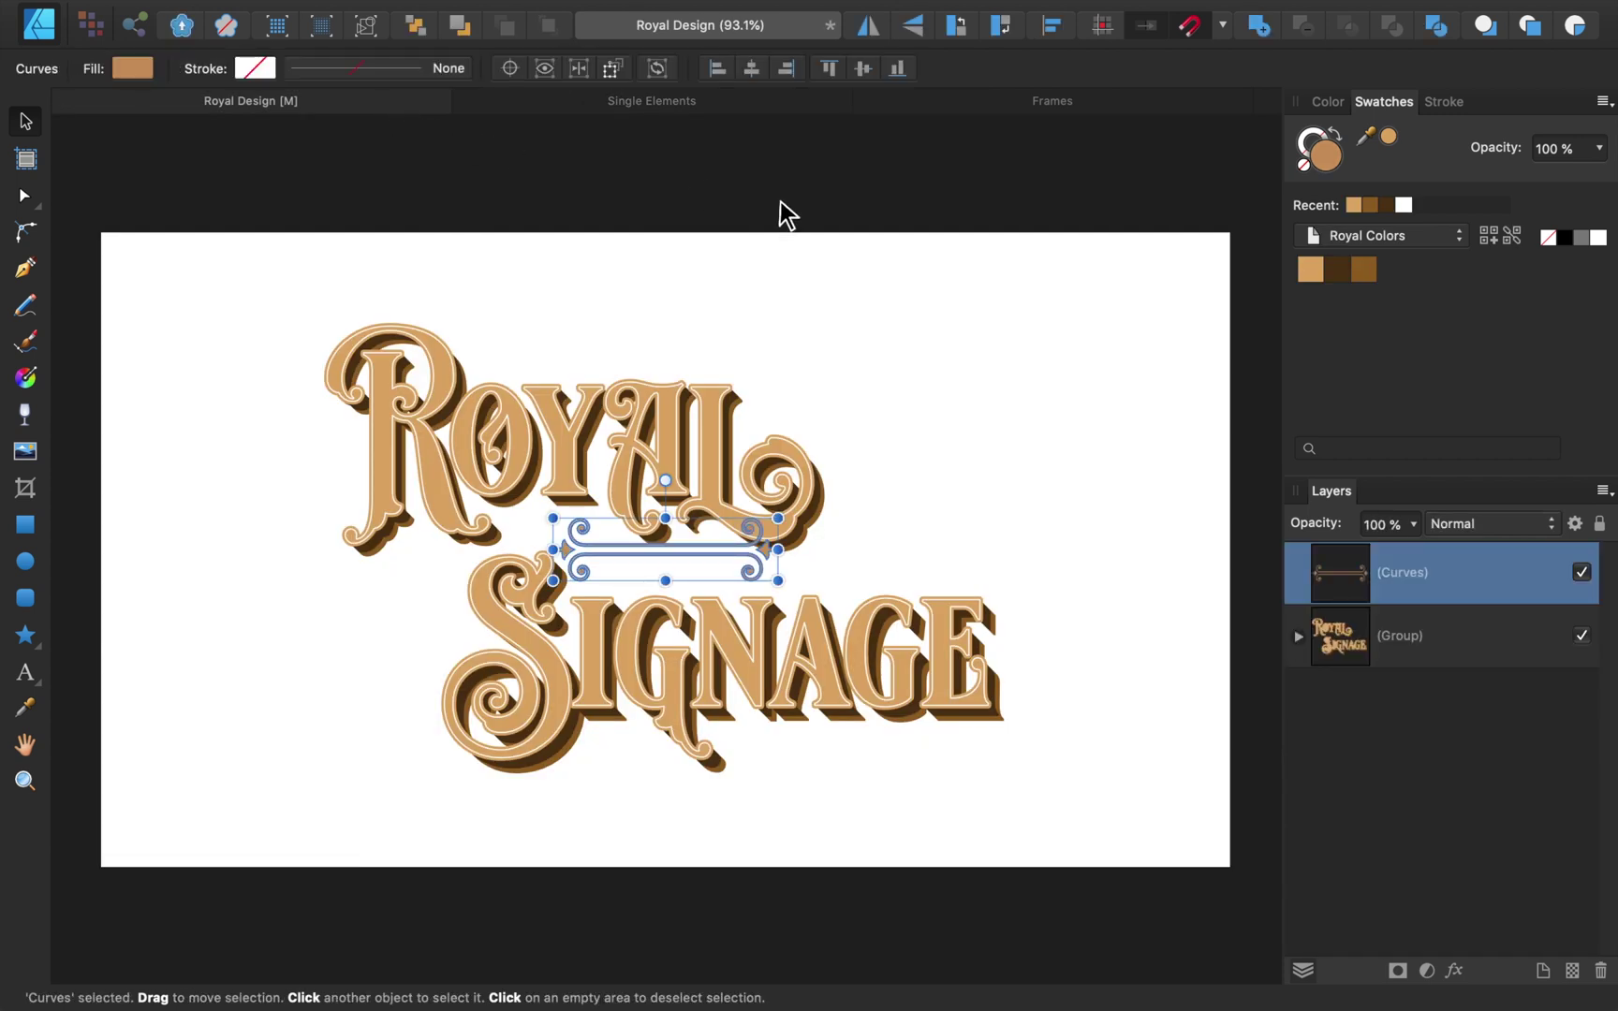
left_click(1308, 271)
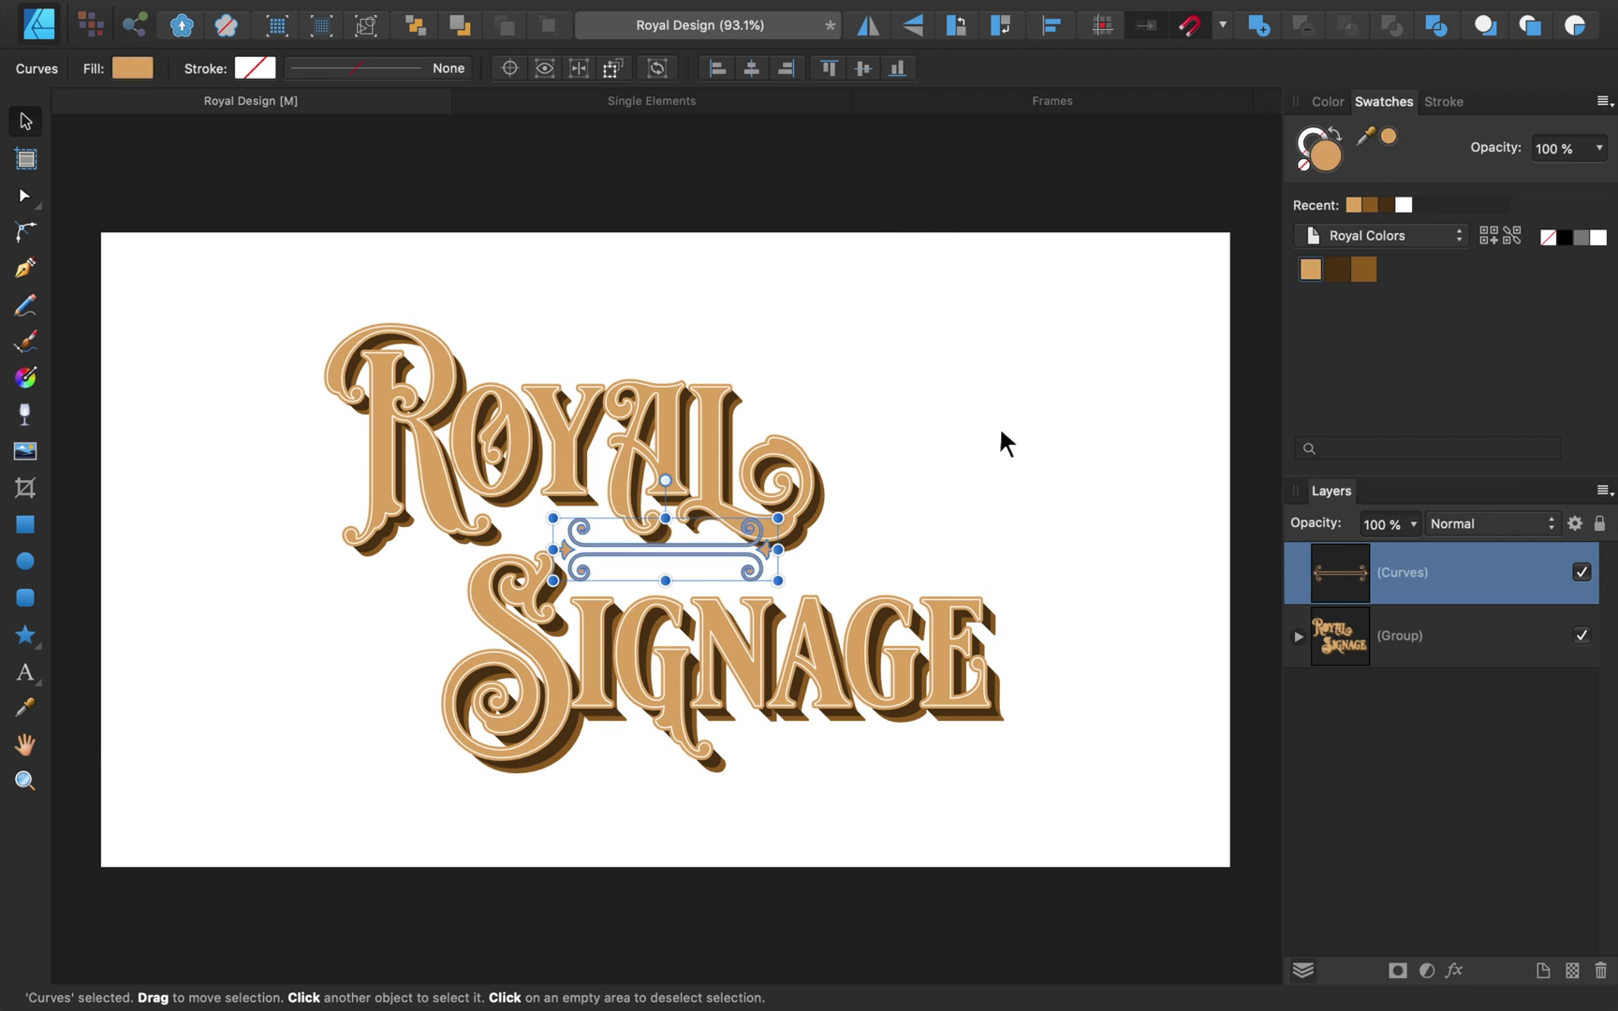
Move the flourish bar below SIGNAGE, undoing a trial stretch of the whole bar.
left_click_drag(729, 557, 1077, 758)
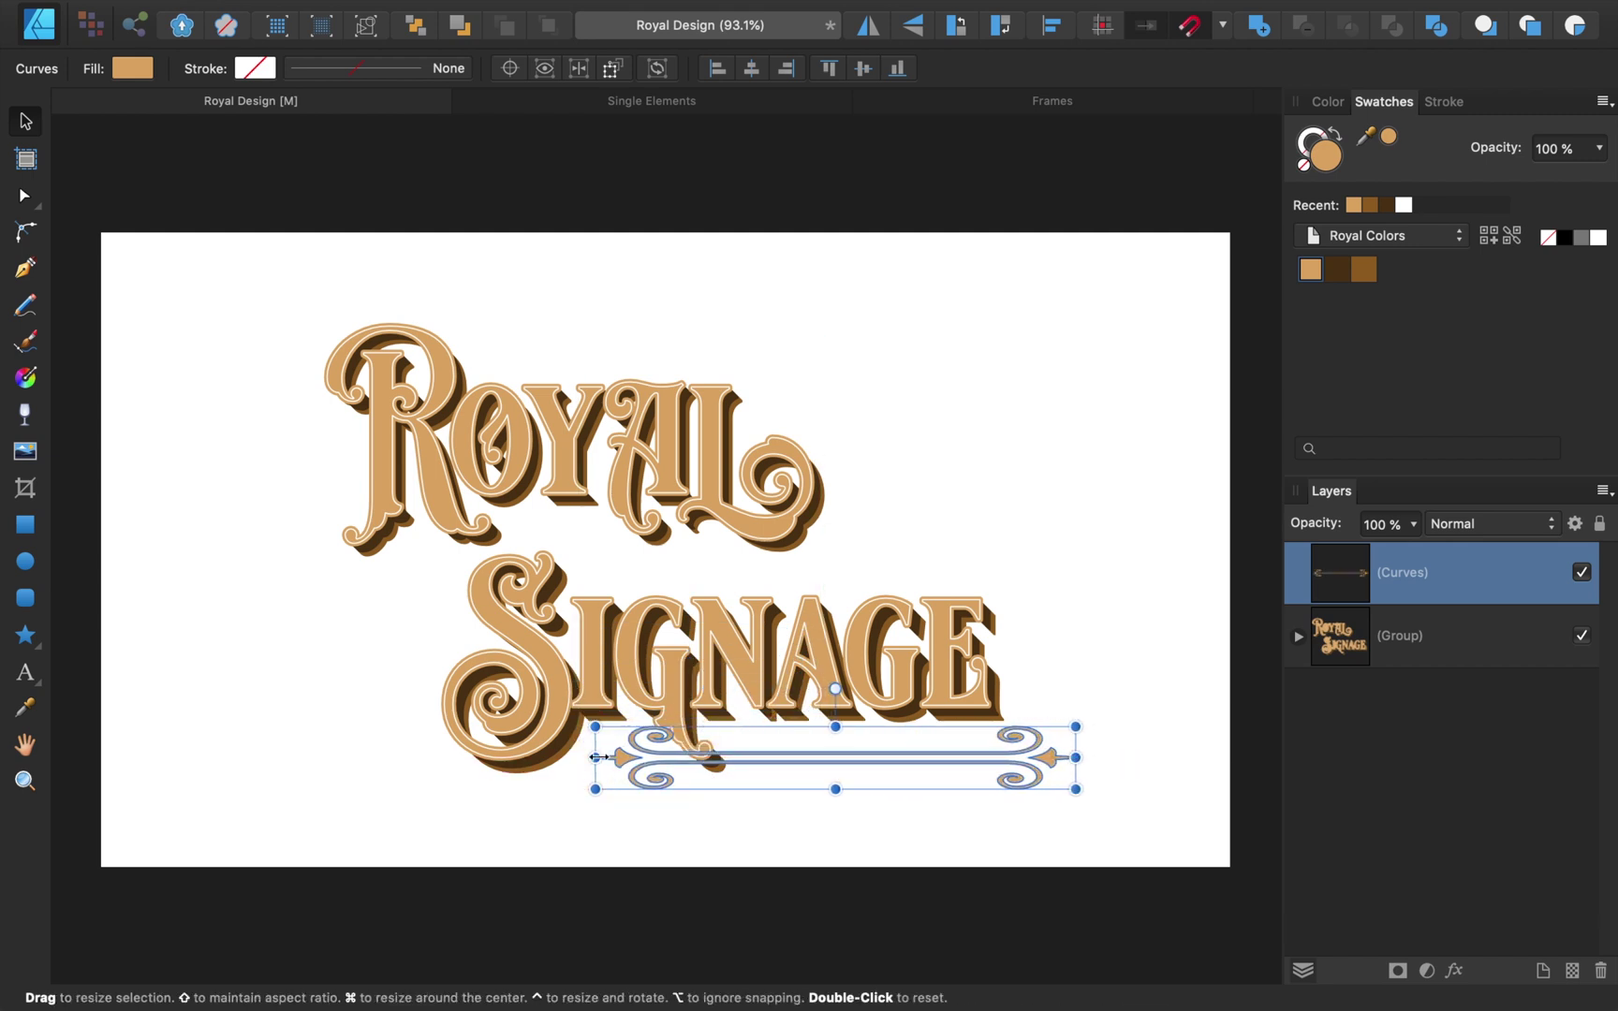
left_click_drag(596, 756, 379, 756)
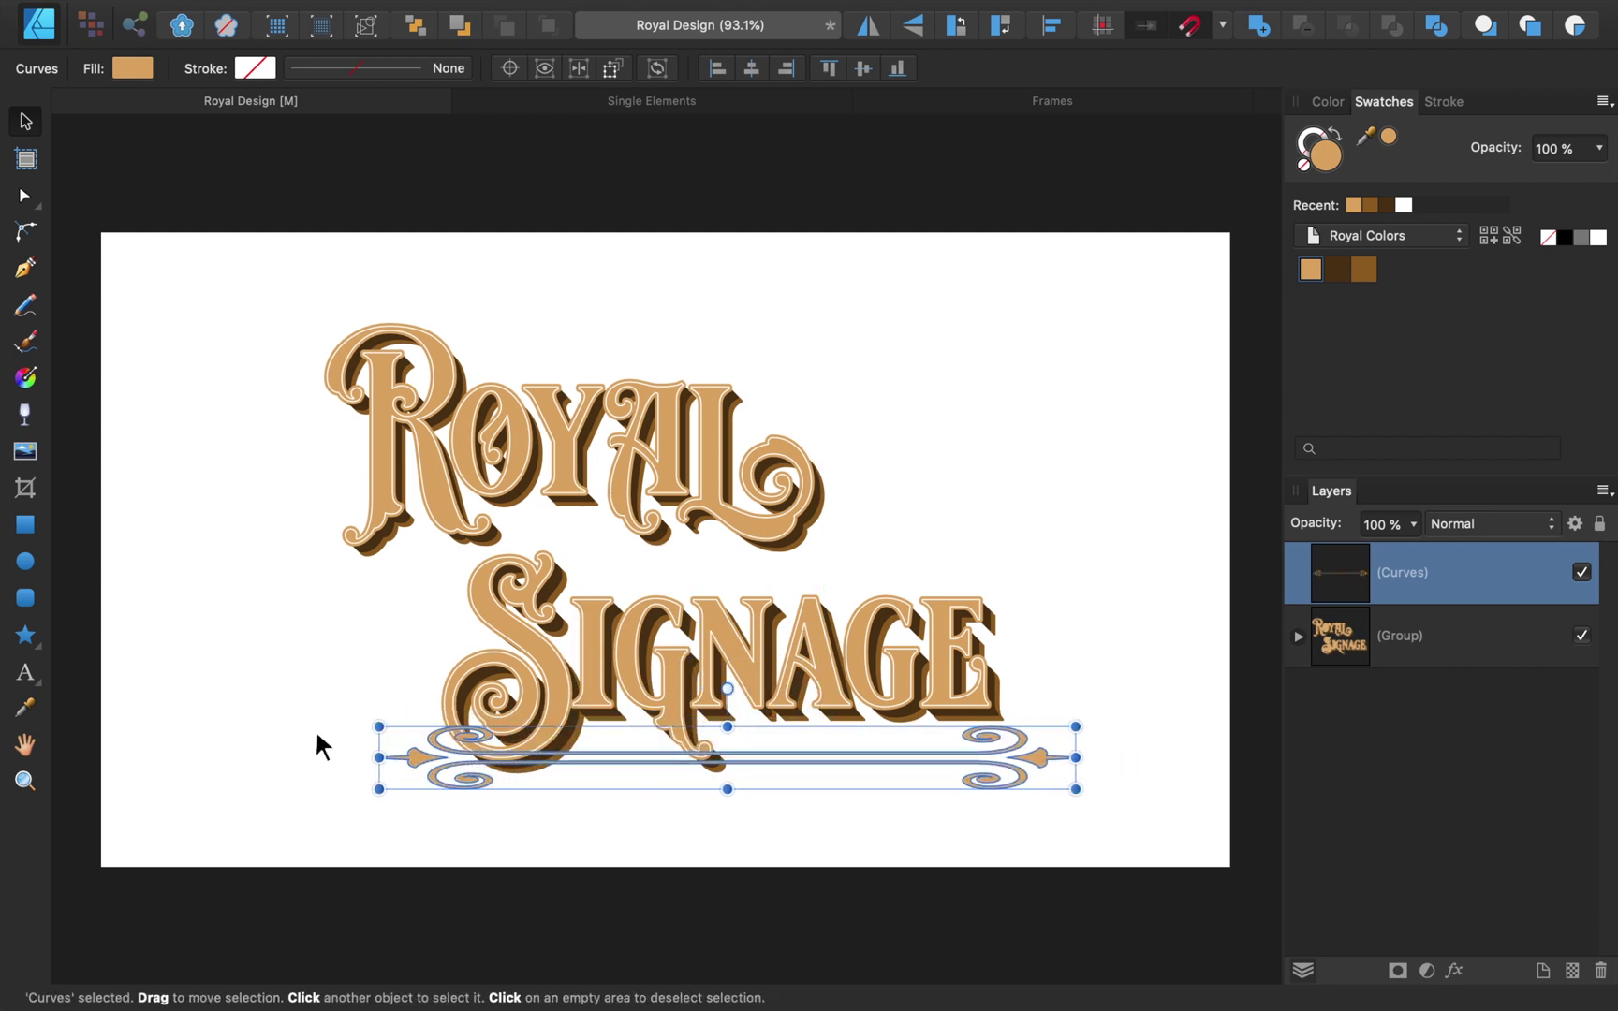
key("super+z")
key("super+z")
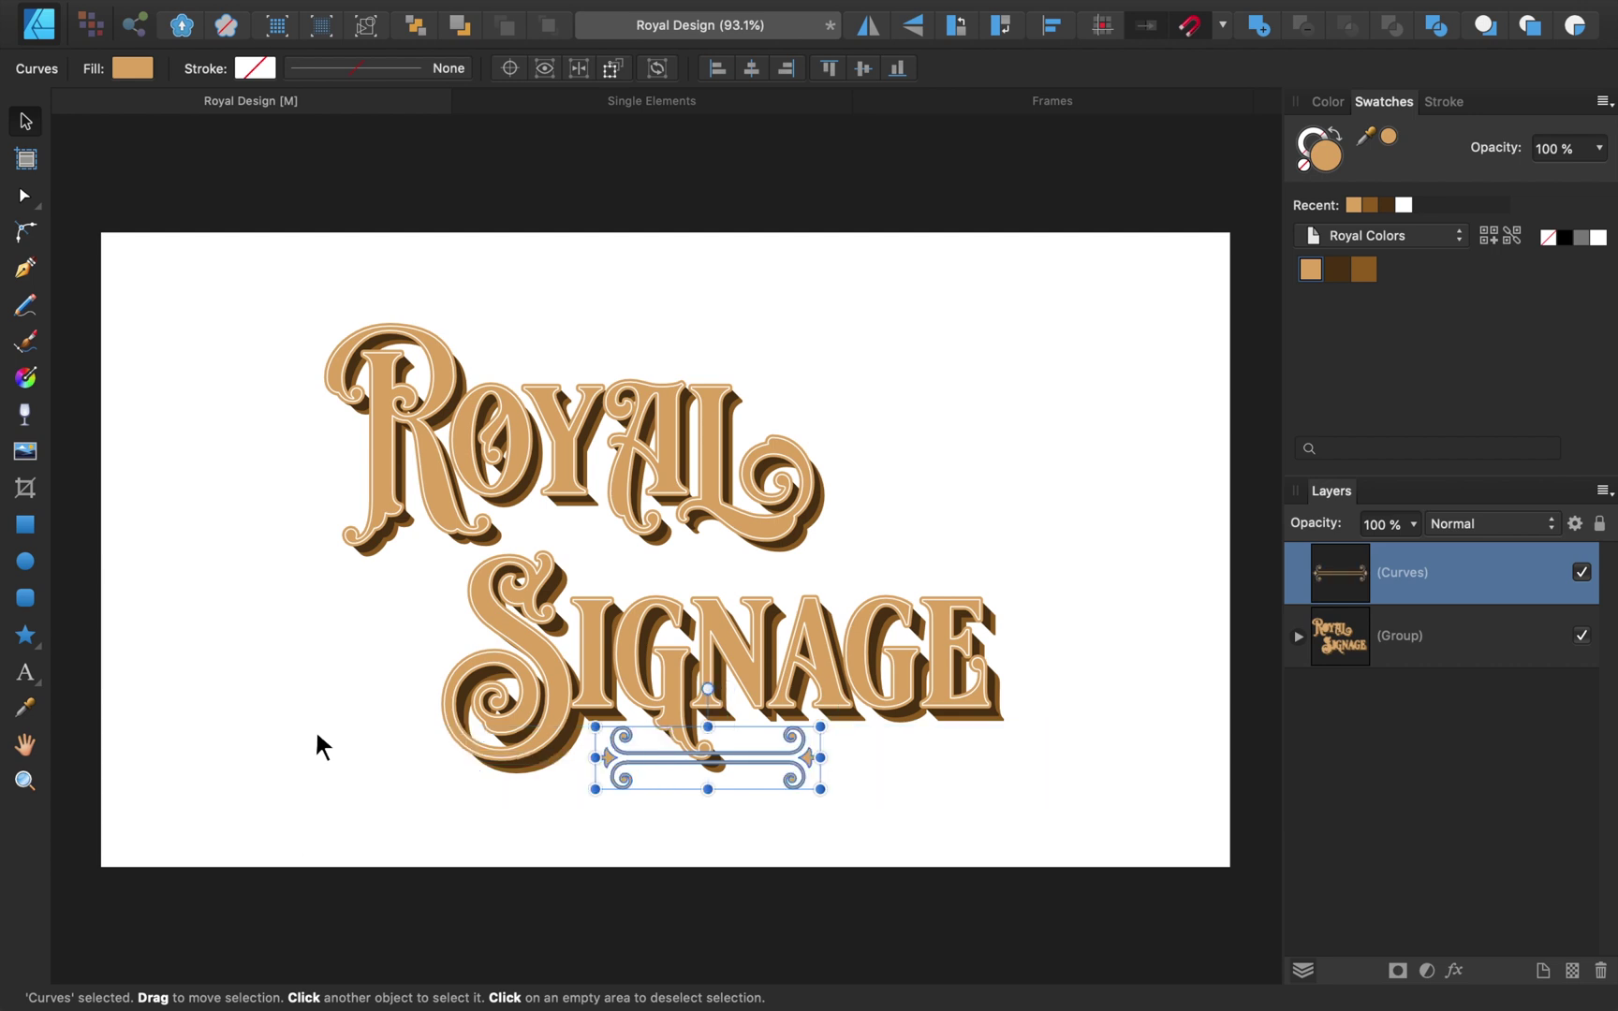
Lengthen the bar by nudging its left-end nodes leftward seven times with the Node Tool.
left_click(25, 196)
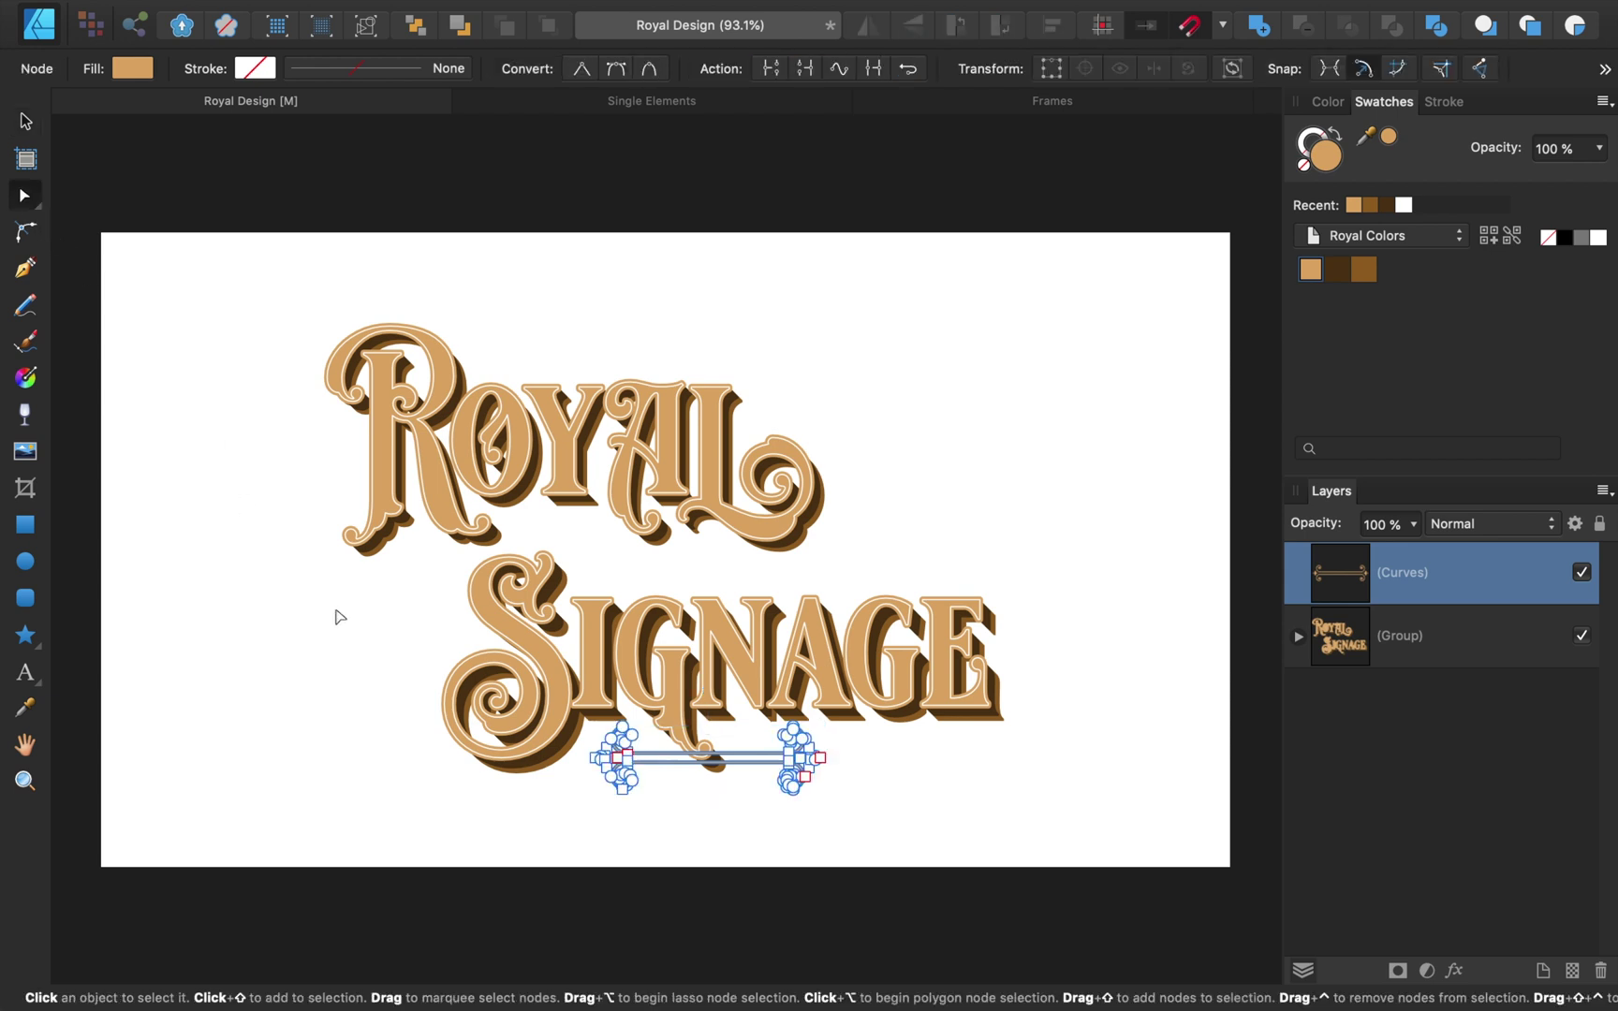
left_click_drag(682, 835, 545, 678)
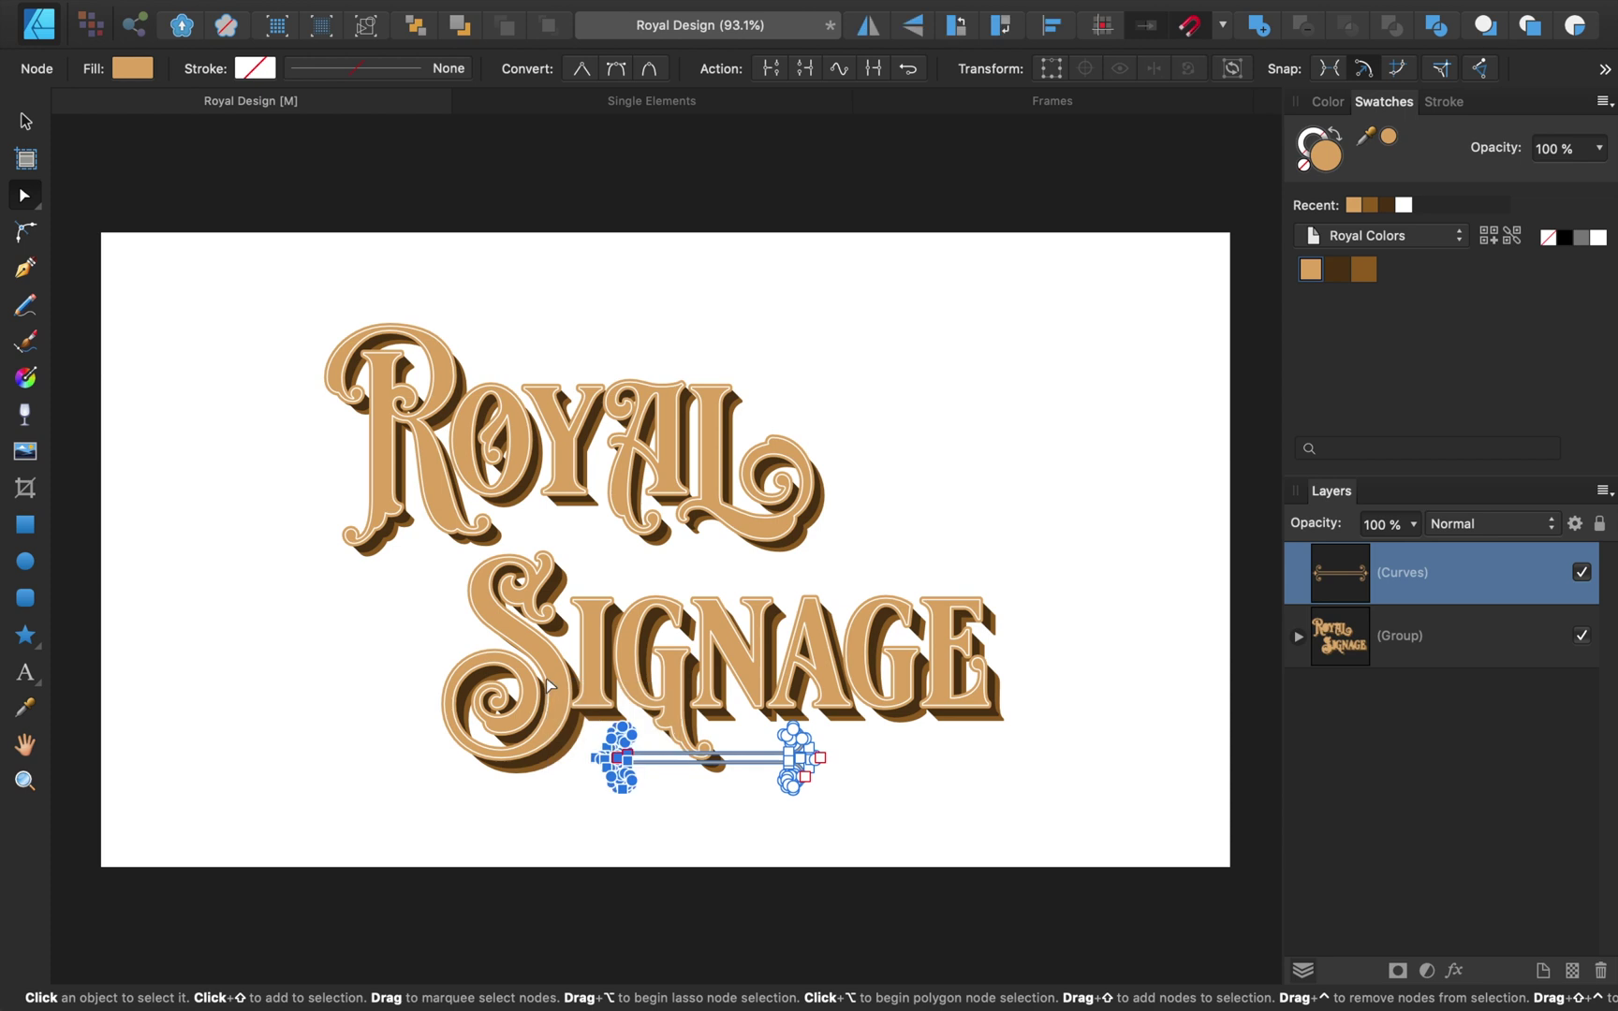
key("Left")
key("Left")
key("Left")
key("Left")
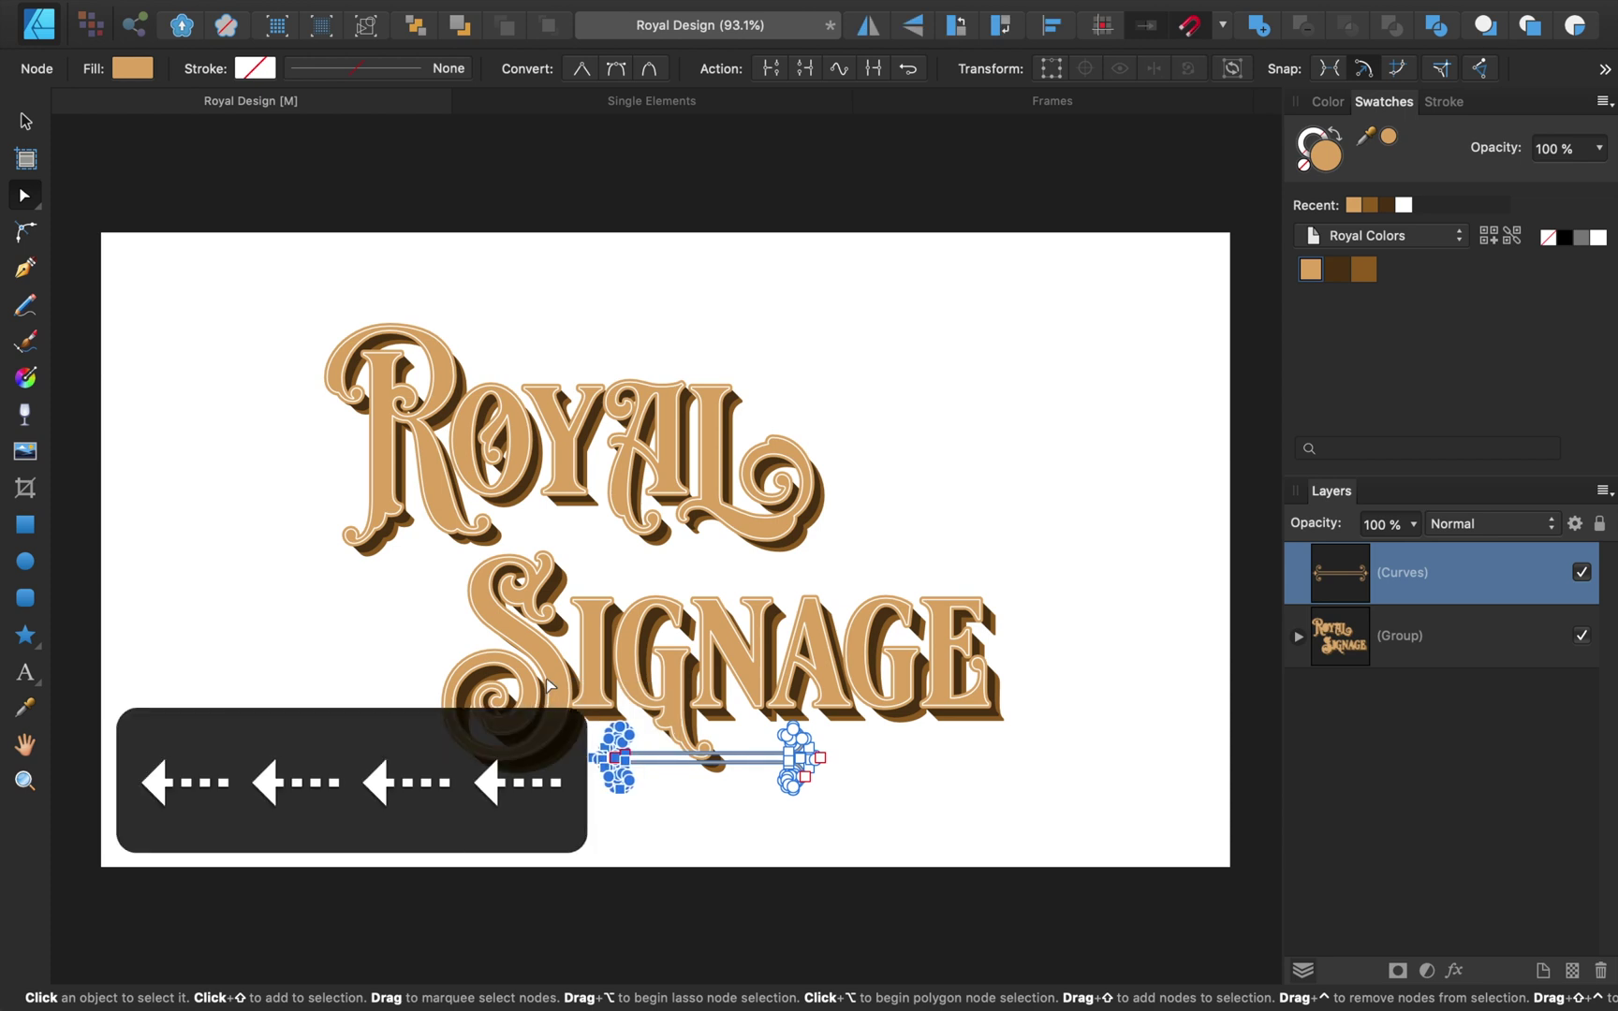
key("Left")
key("Left")
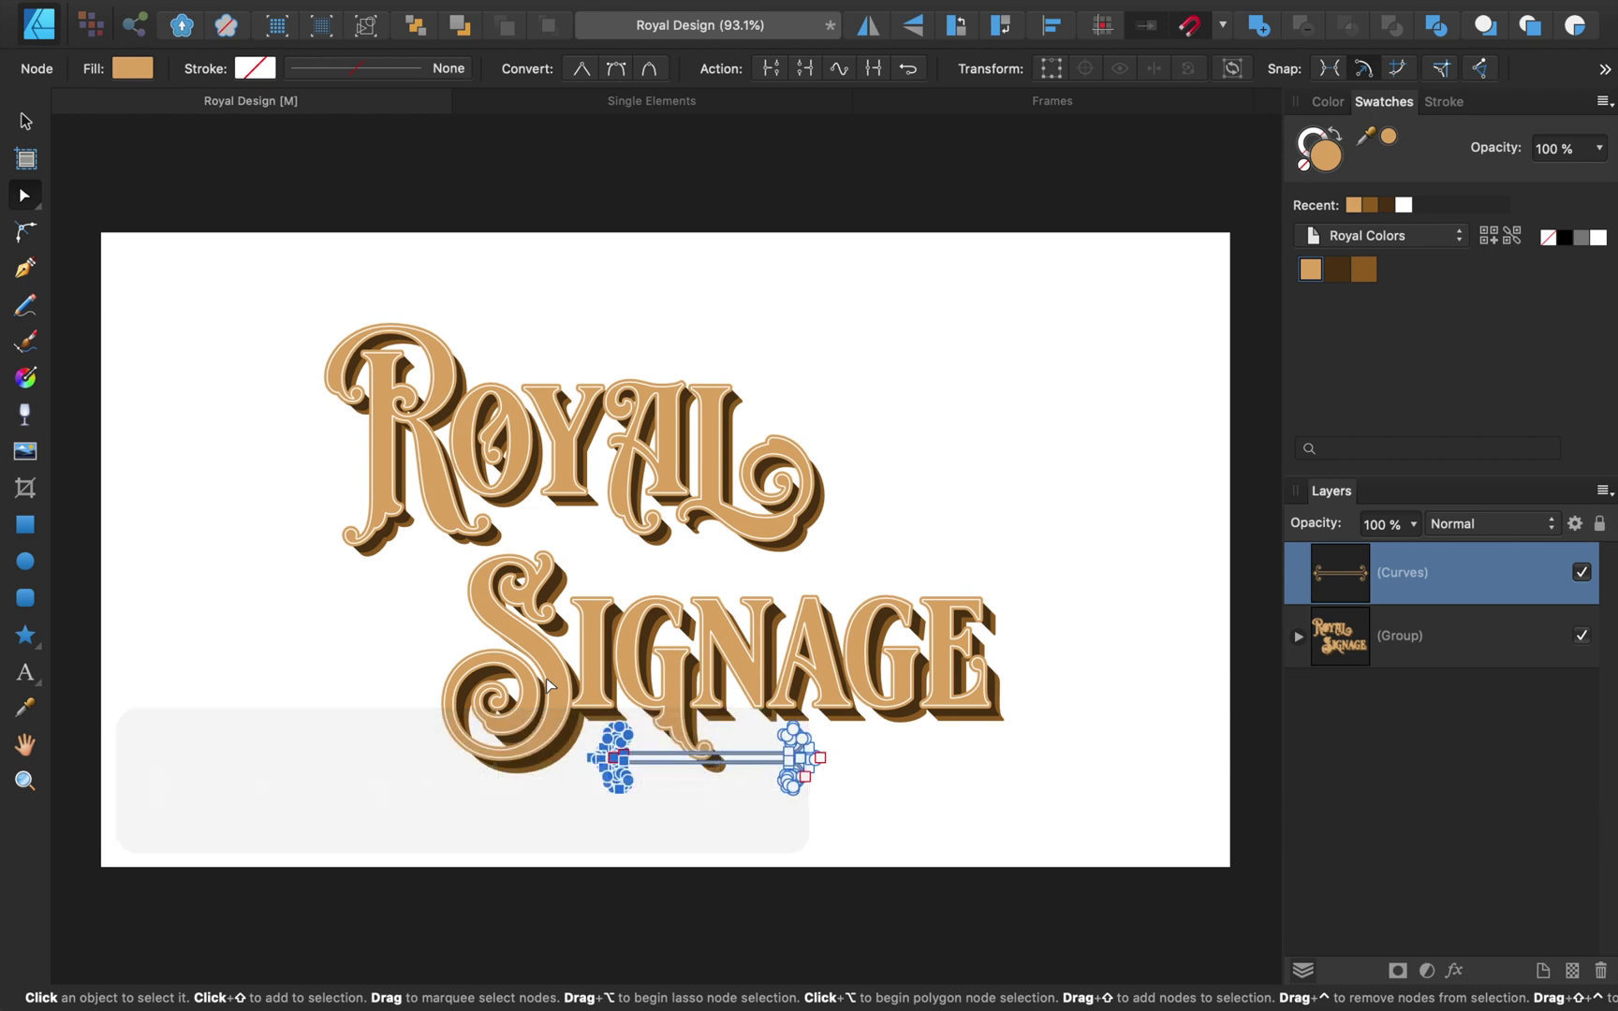
key("Left")
key("Left")
key("Left")
key("Left")
key("Left")
key("Left")
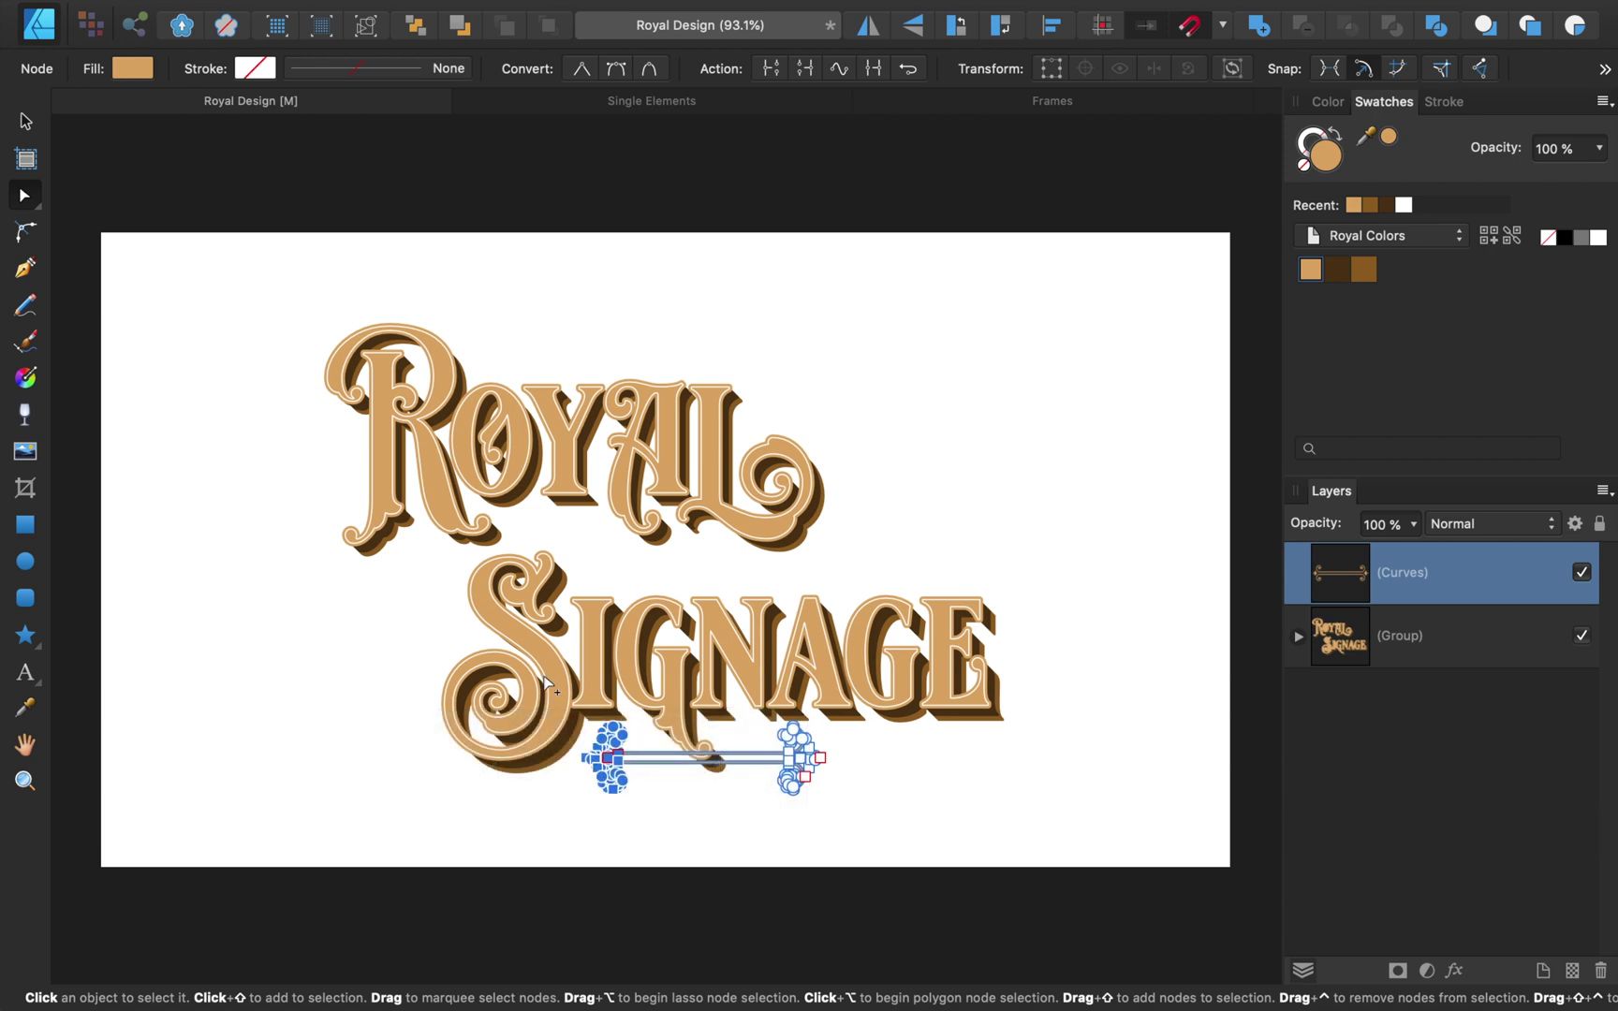
key("Left")
key("Left")
key("Left")
key("Left")
key("Left")
key("Left")
key("Left")
key("Left")
key("Left")
key("Left")
key("Left")
key("Left")
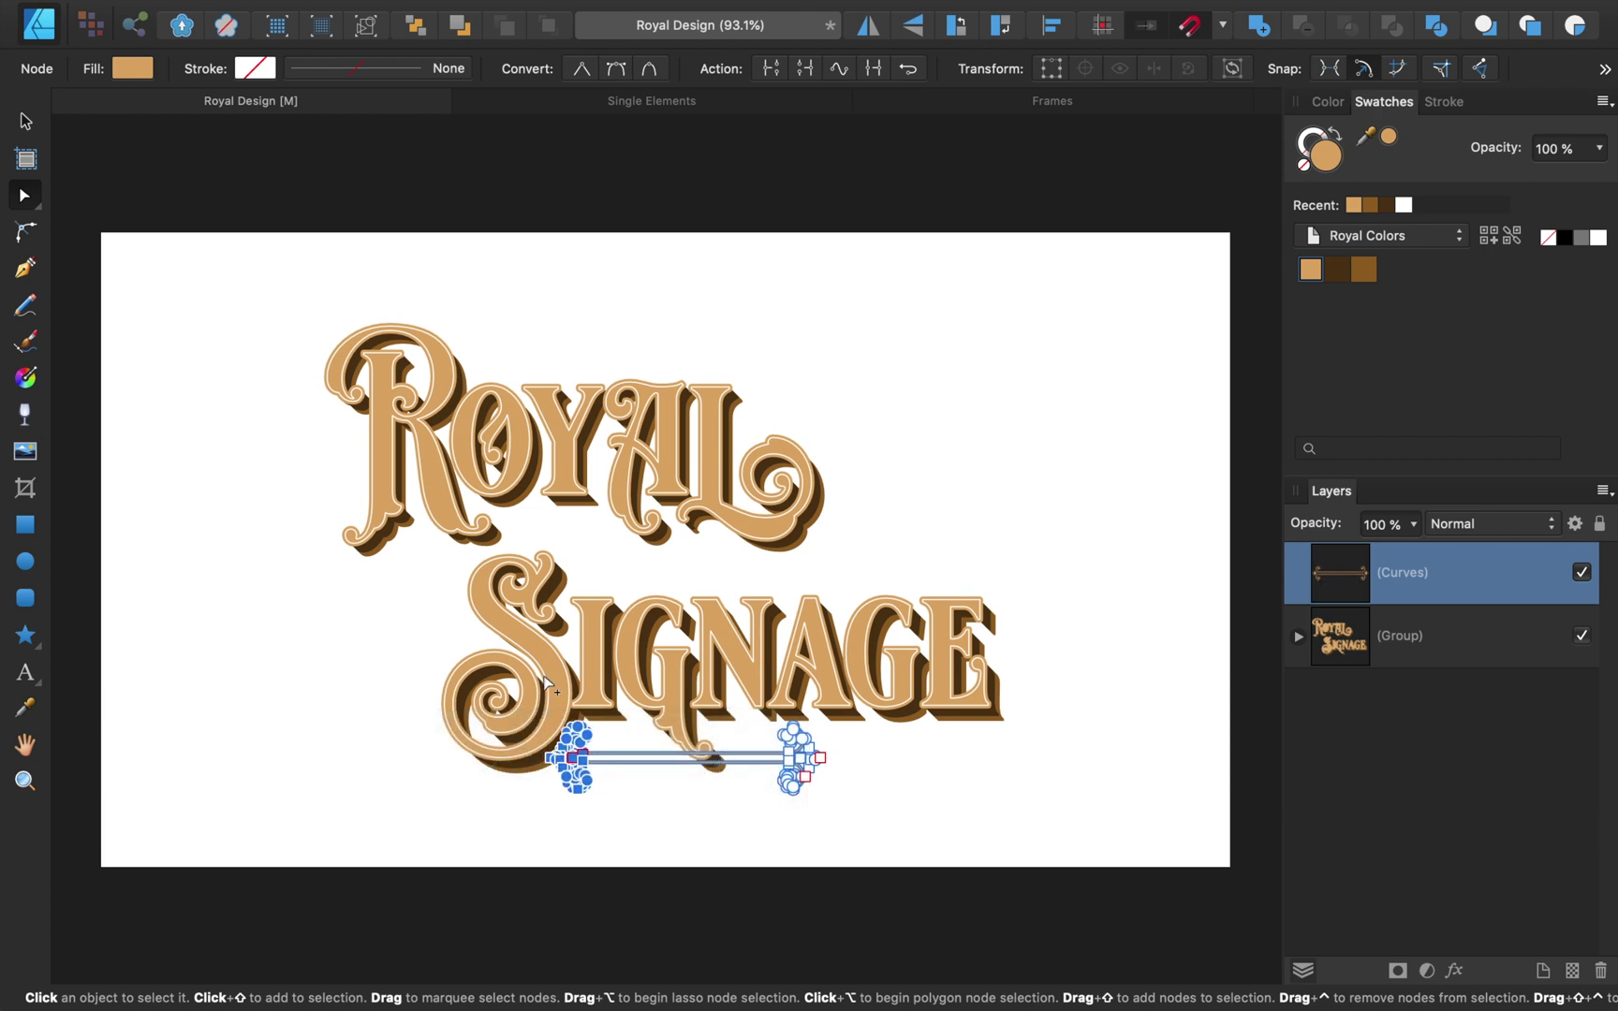
key("Left")
key("Left")
key("Left")
key("Left")
key("Left")
key("Left")
key("Left")
key("Left")
key("Left")
key("Left")
key("Left")
key("Left")
key("Left")
key("Left")
key("Left")
key("Left")
key("Left")
key("Left")
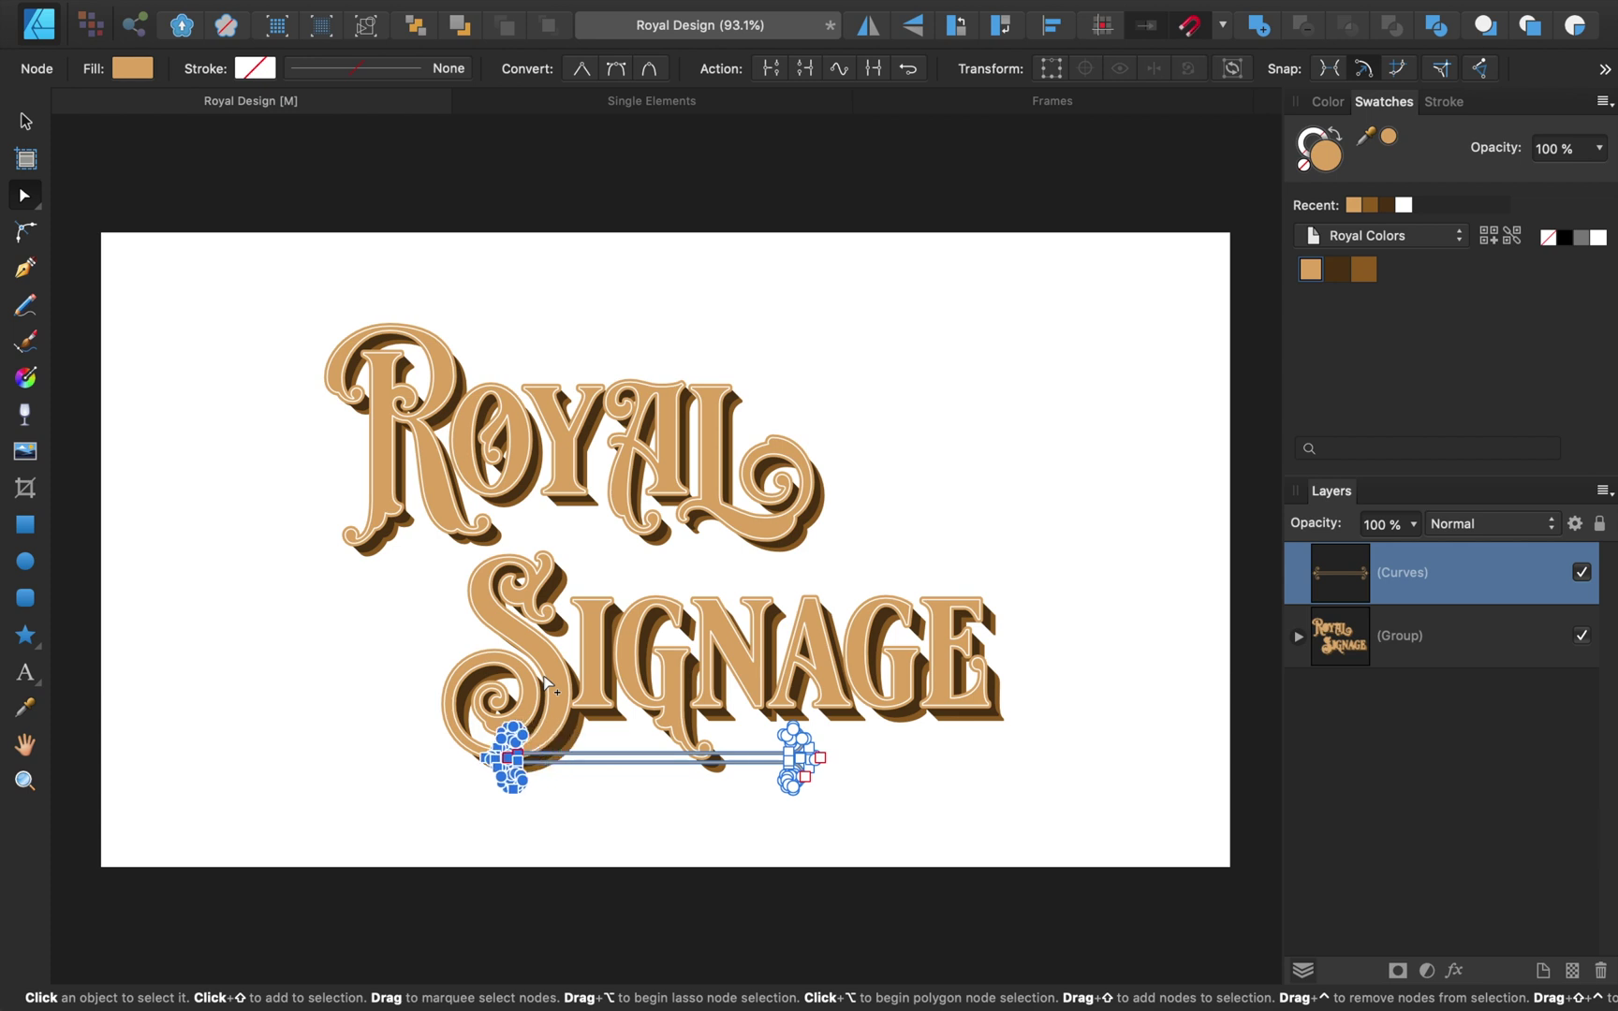
key("Left")
key("Left")
key("Left")
key("Left")
key("Left")
key("Left")
key("Left")
key("Left")
key("Left")
key("Left")
key("Left")
key("Left")
key("Left")
key("Left")
key("Left")
key("Left")
key("Left")
key("Left")
key("Left")
key("Left")
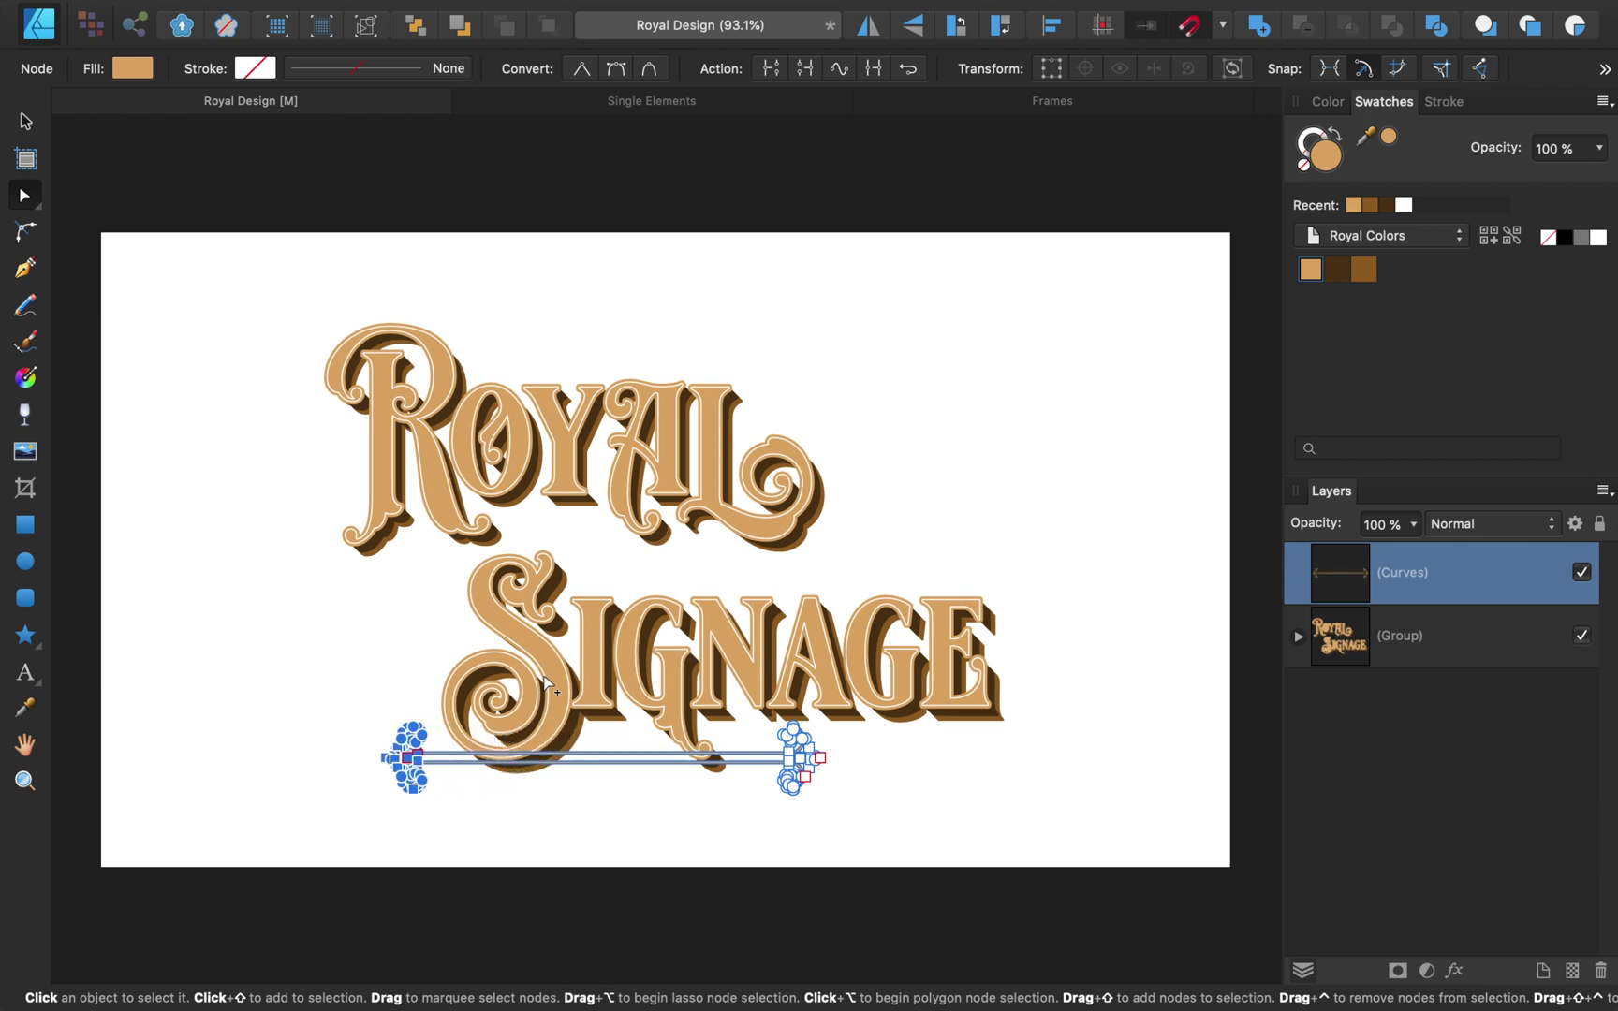
key("Left")
key("Left")
key("Left")
key("Left")
key("Left")
key("Left")
key("Left")
key("Left")
key("Left")
key("Left")
key("Left")
key("Left")
key("Left")
key("Left")
key("Left")
key("Left")
key("Left")
key("Left")
key("Left")
key("Left")
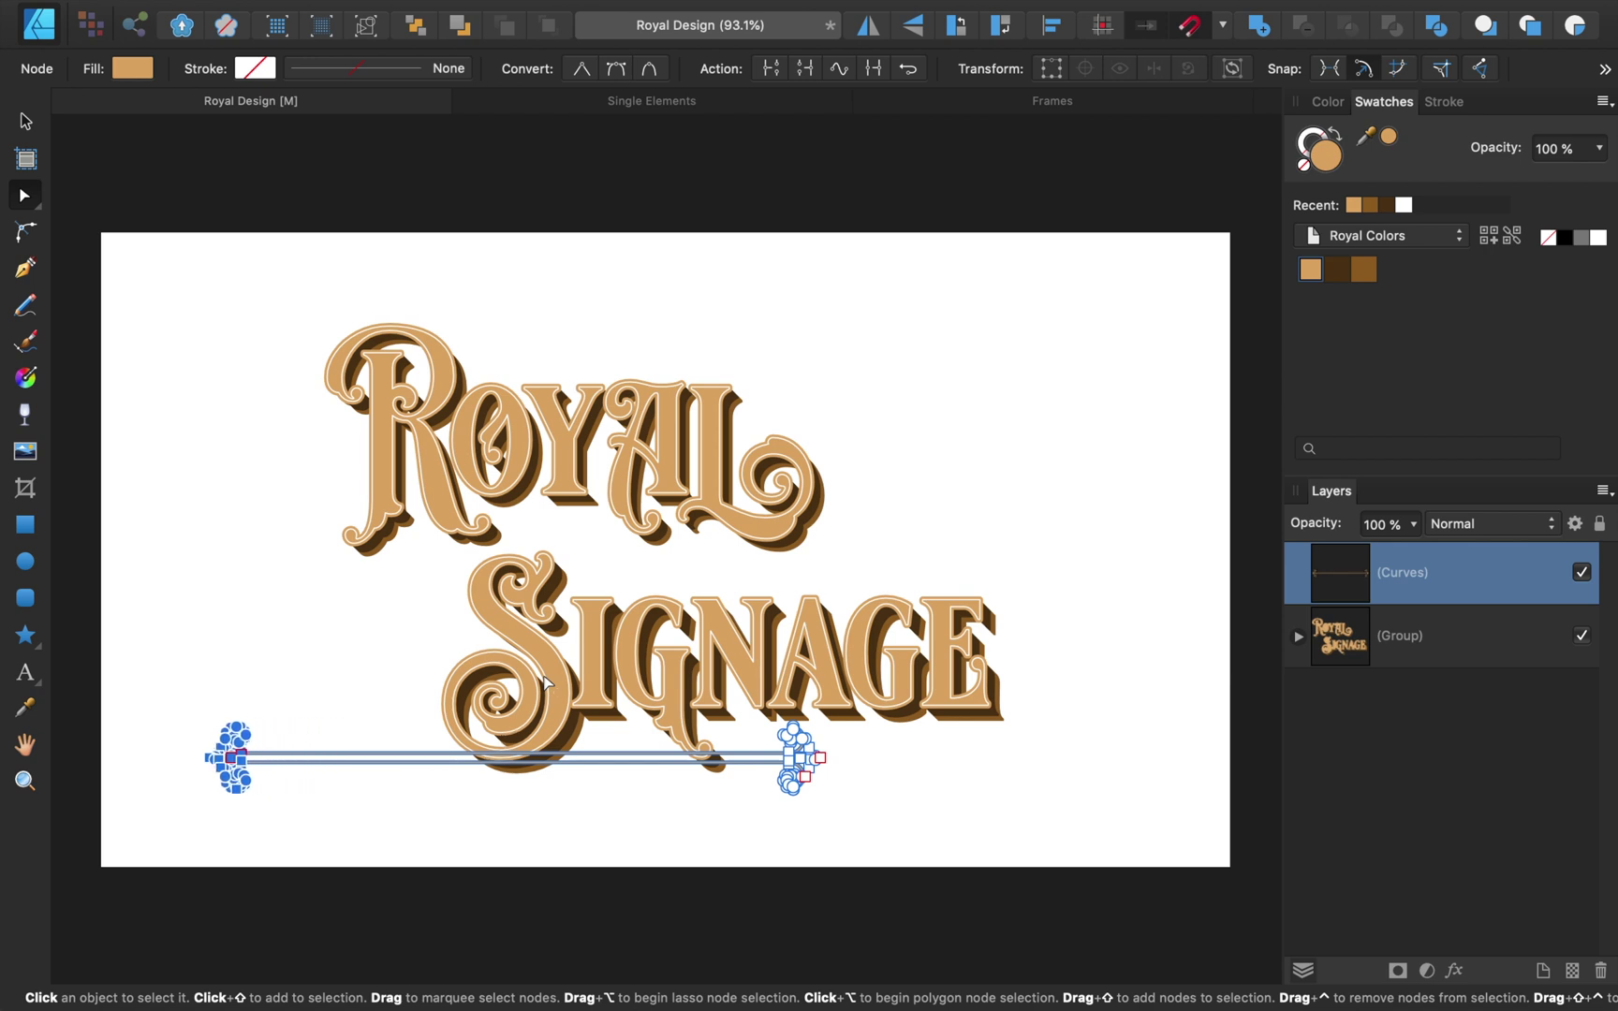
Shift the bar right under SIGNAGE and extend its left-end nodes one more nudge.
left_click(25, 120)
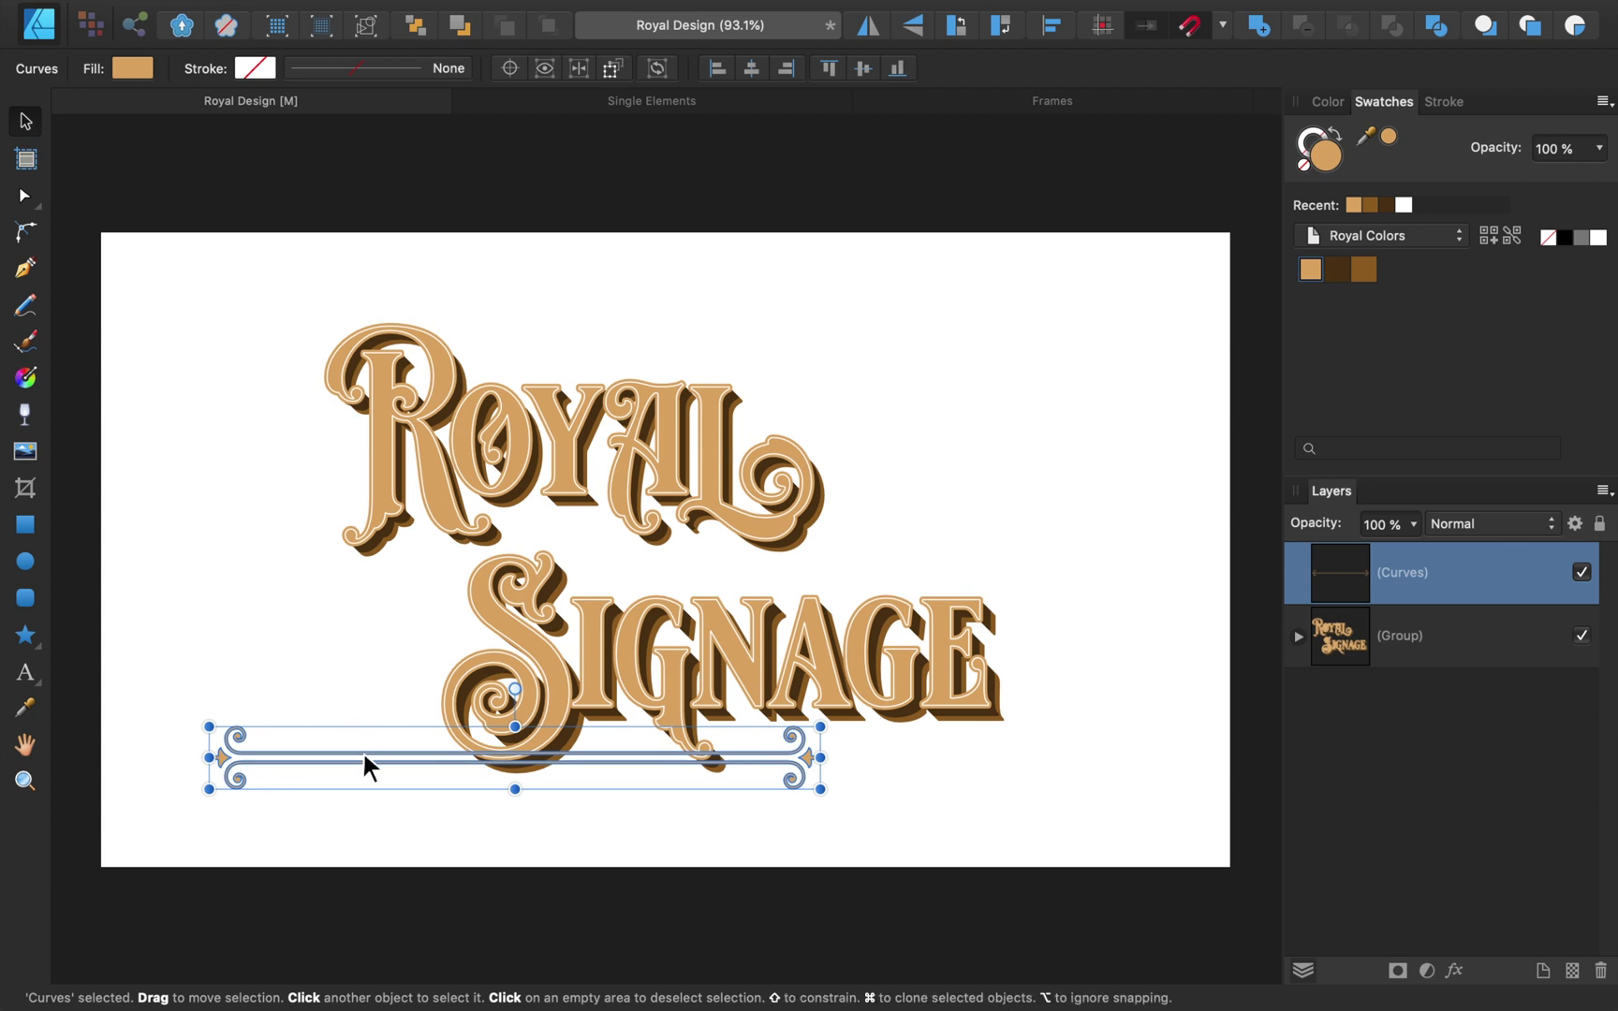
left_click_drag(362, 750, 577, 734)
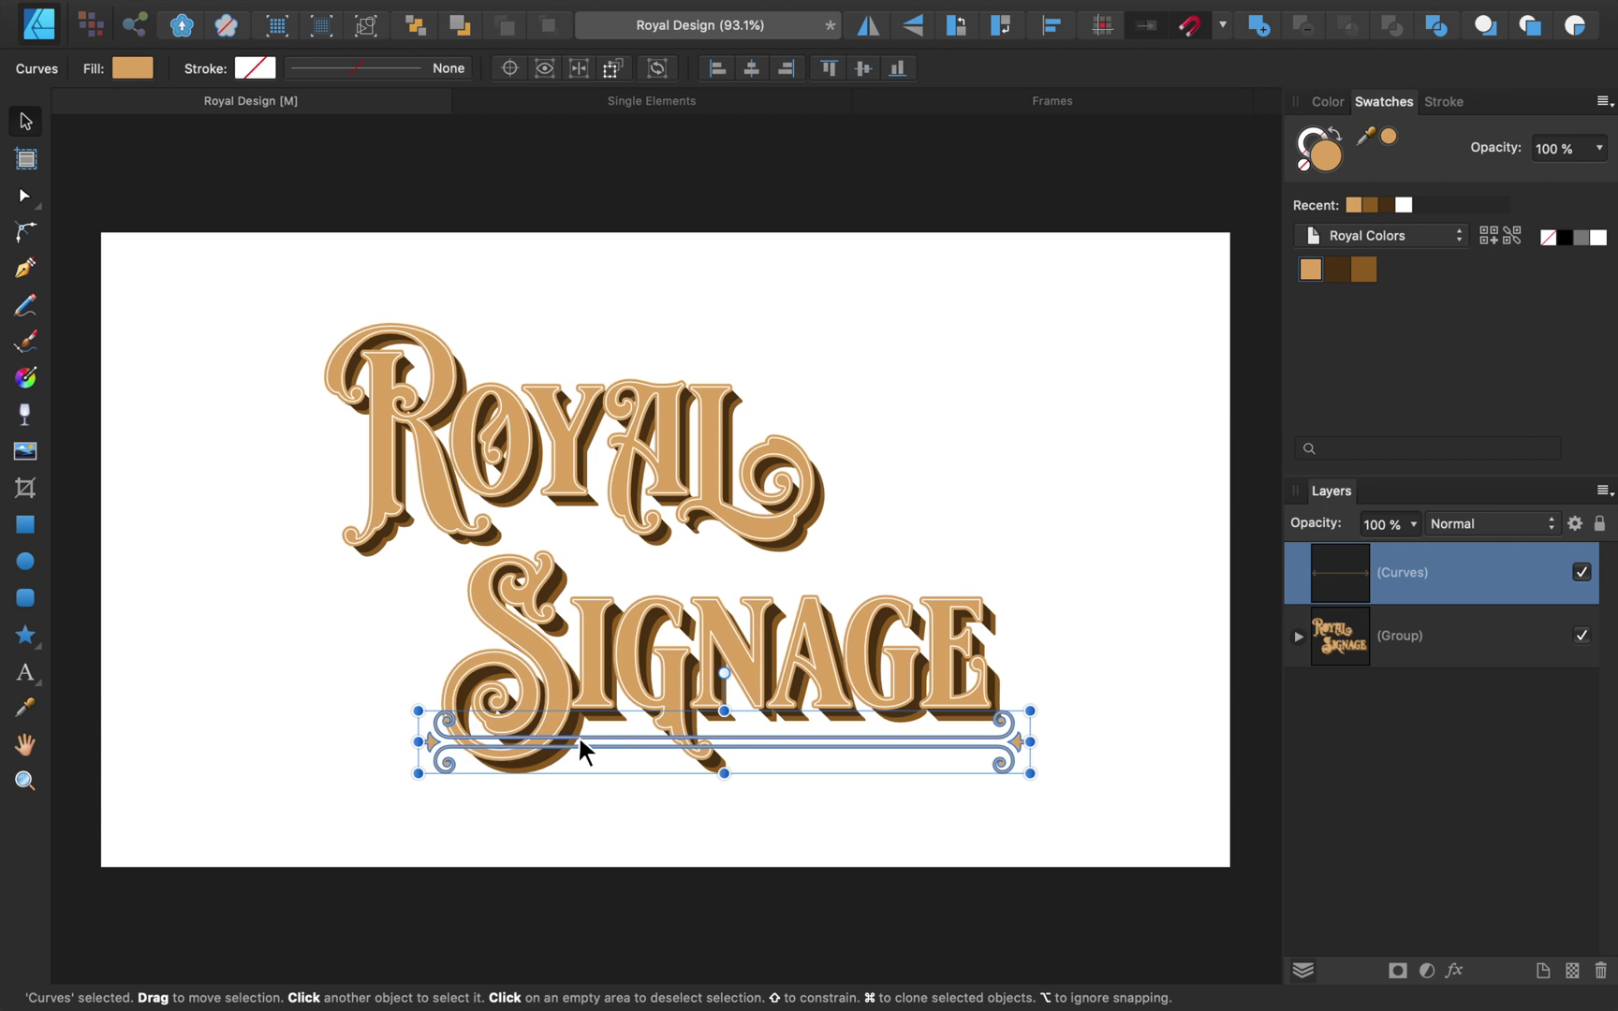
left_click(25, 198)
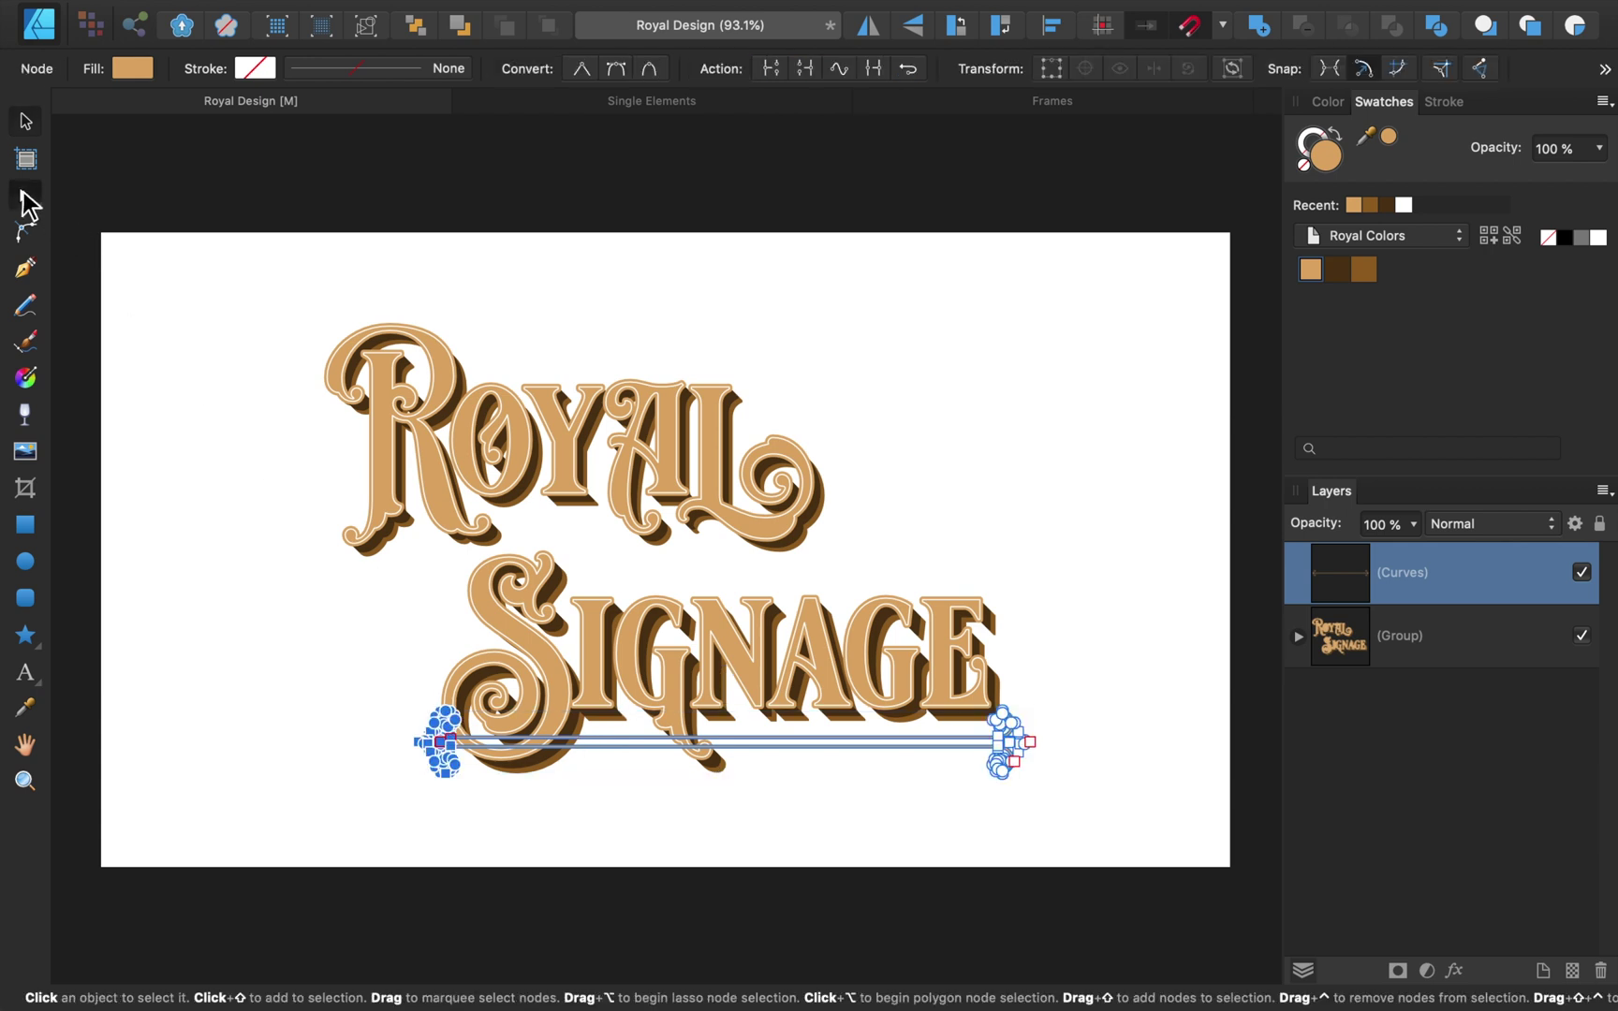
left_click_drag(498, 820, 381, 677)
key("Left")
key("Left")
key("Left")
key("Left")
key("Left")
key("Left")
key("Left")
key("Left")
key("Left")
key("Left")
key("Left")
key("Left")
key("Left")
key("Left")
key("Left")
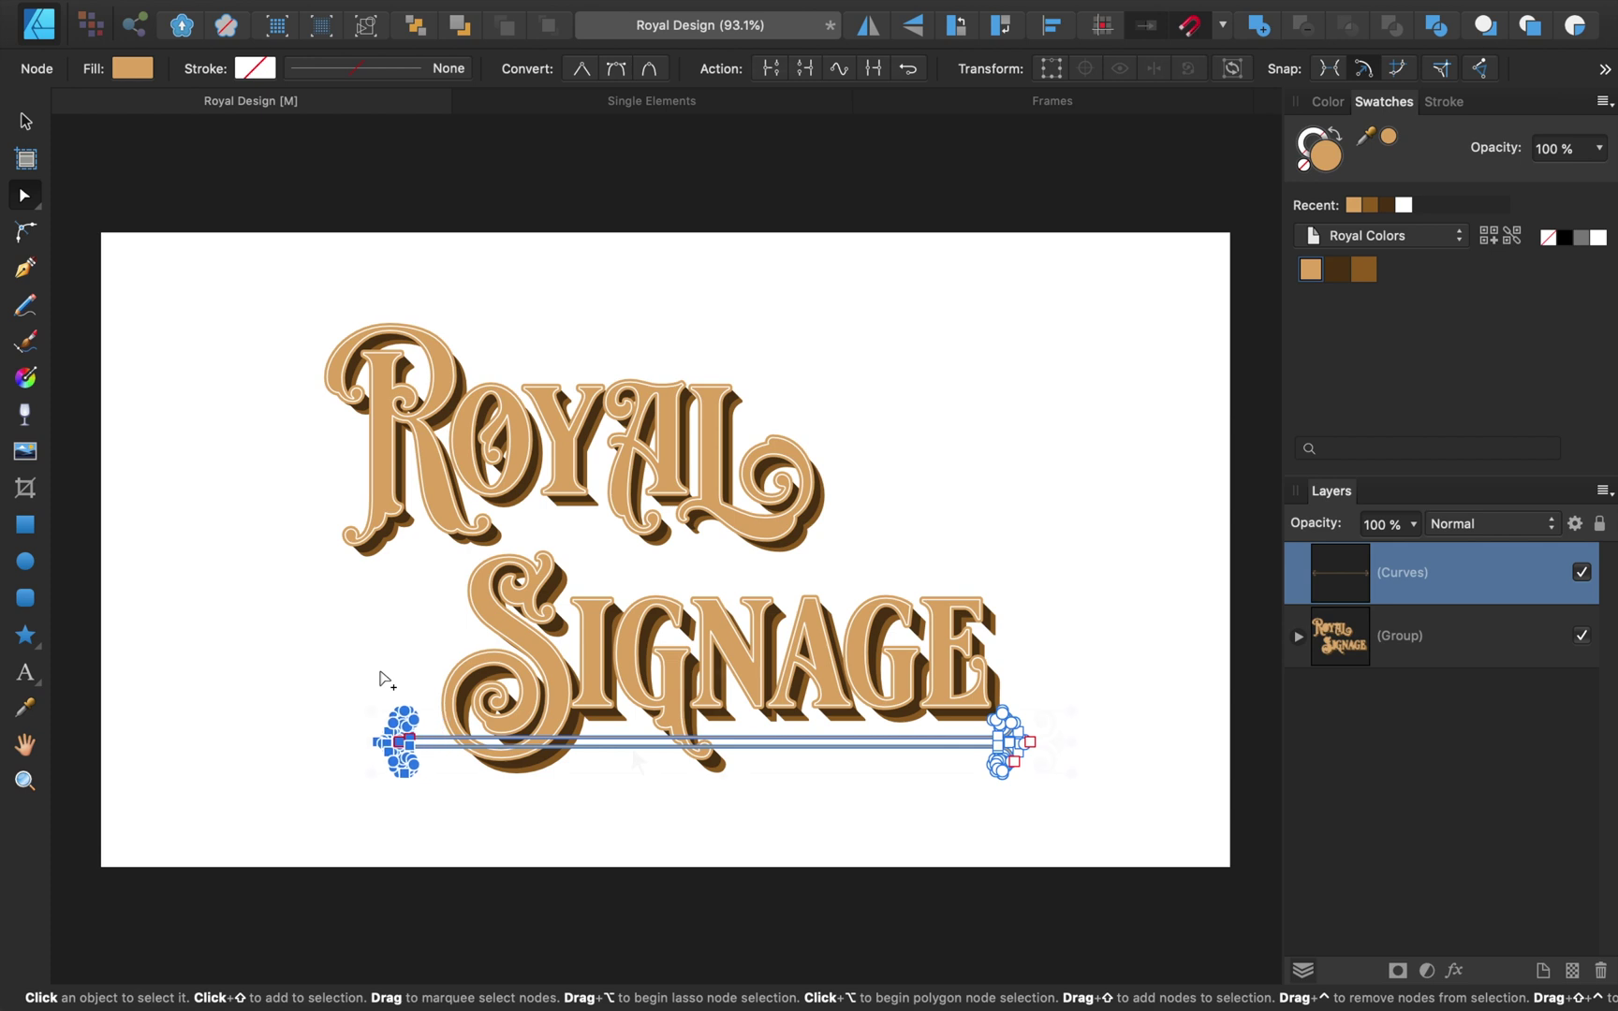
key("v")
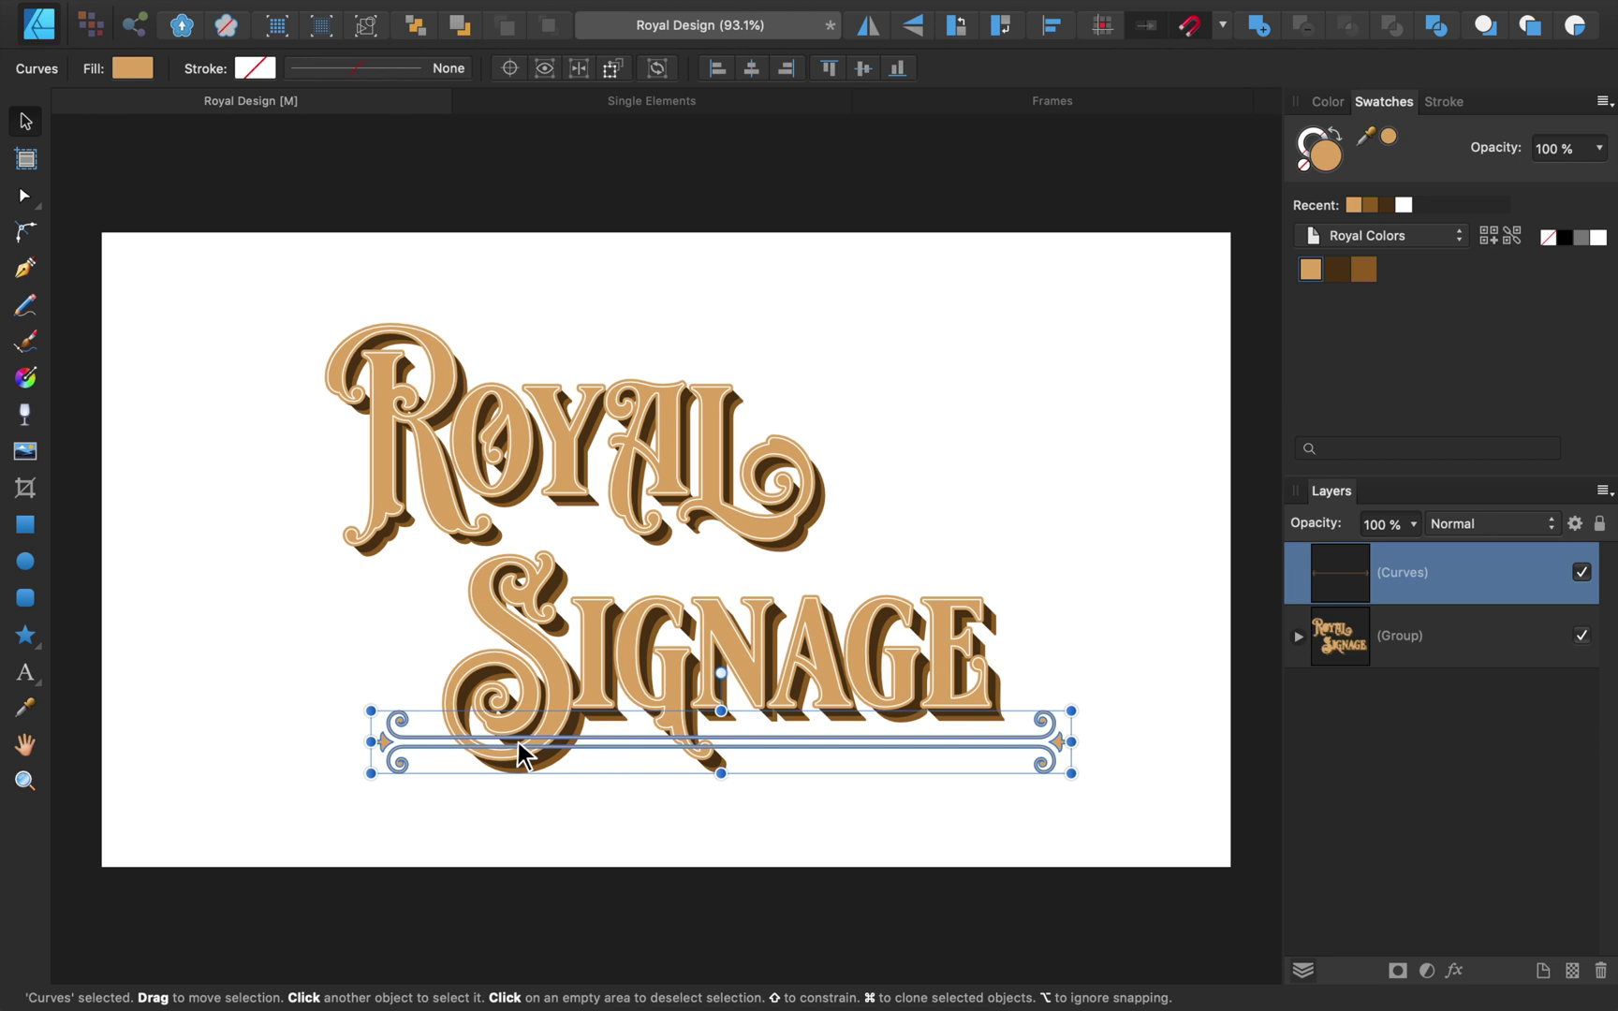
Cut a gap in the flourish bar's lines where they cross the S by subtracting a rectangle.
scroll(521, 745, "up", 3)
scroll(518, 744, "up", 5)
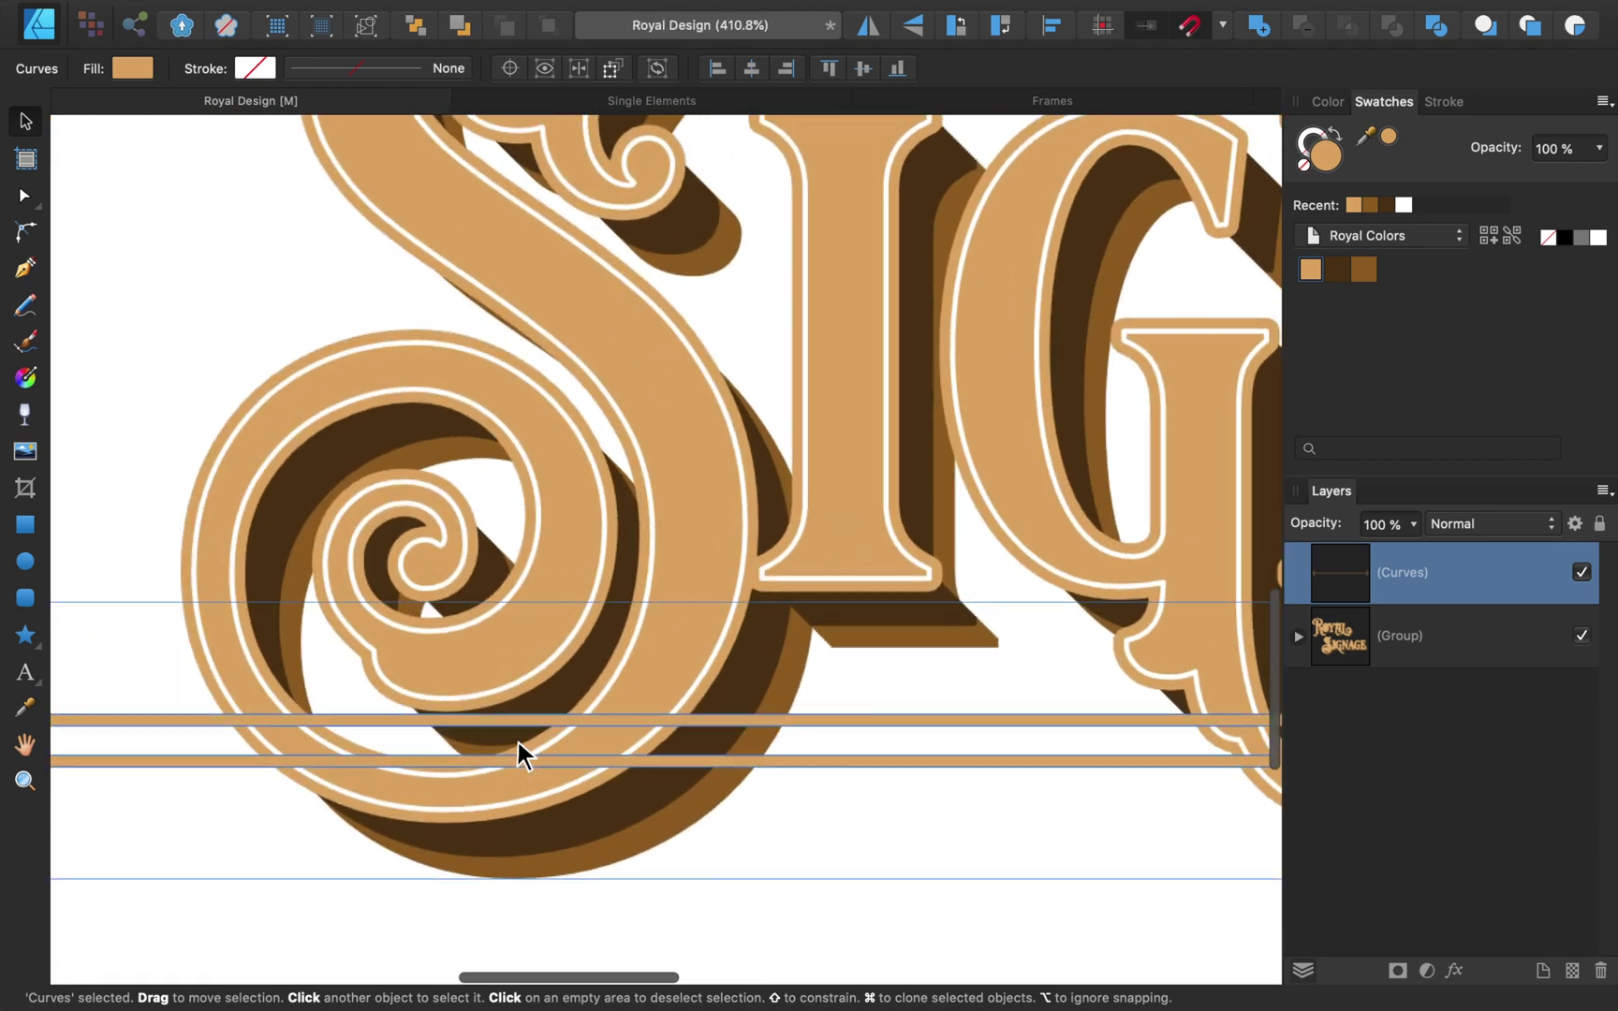
scroll(516, 739, "left", 2)
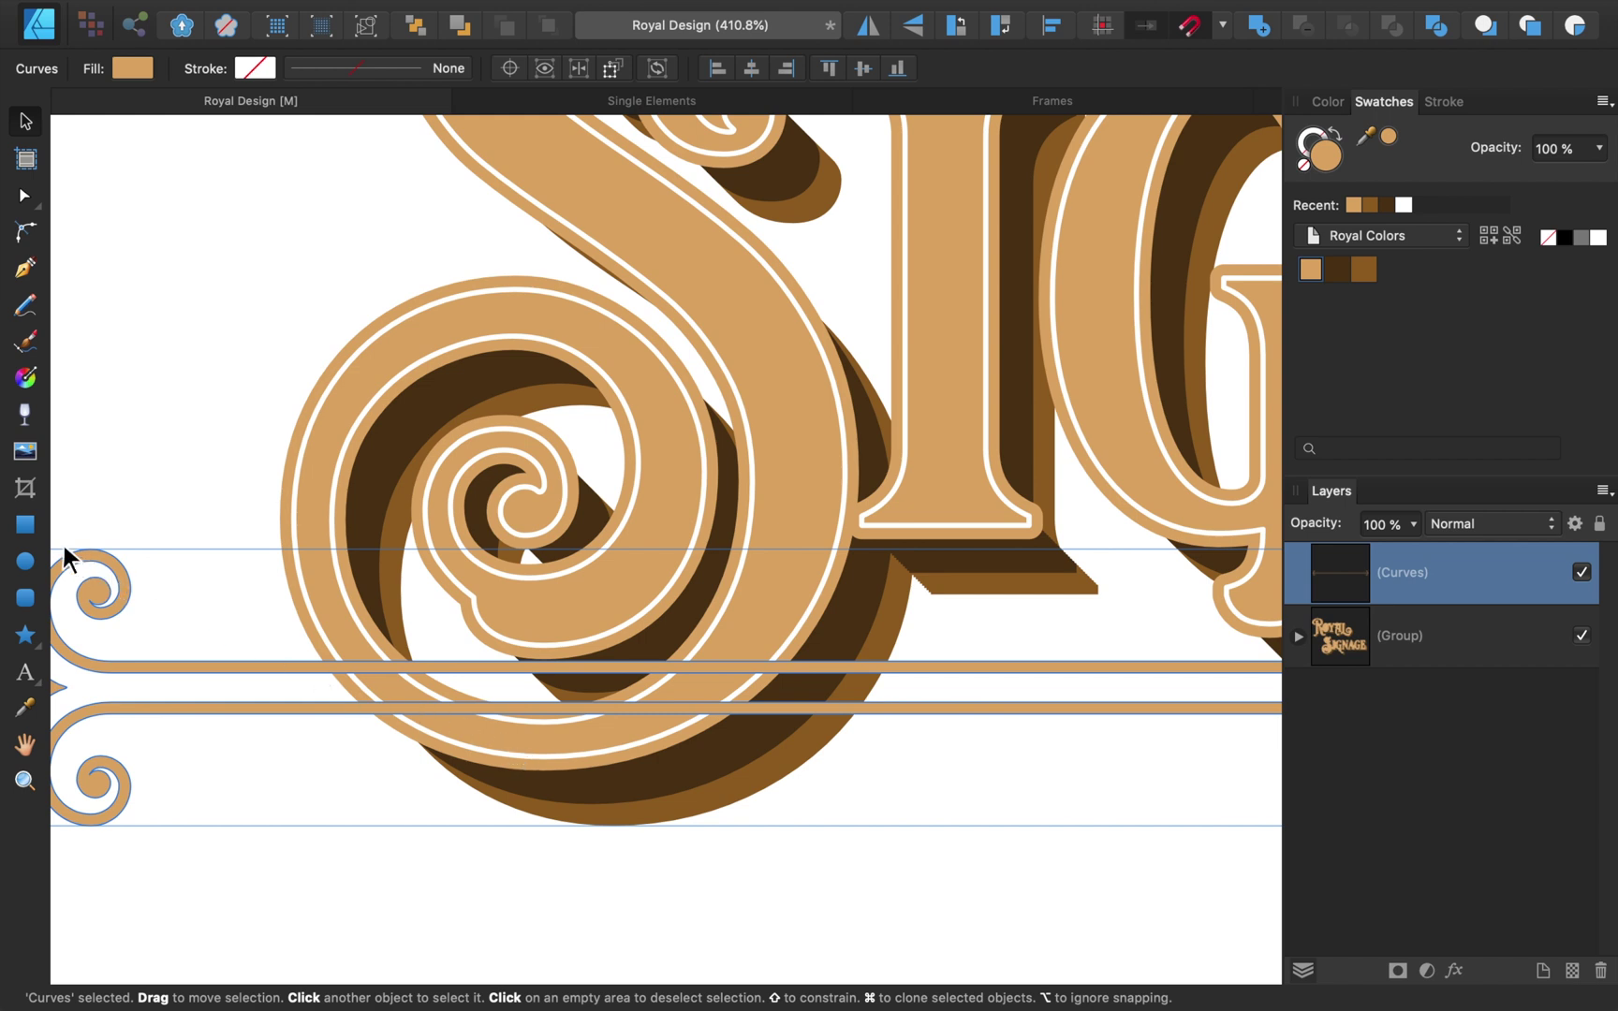
left_click(25, 524)
left_click_drag(410, 510, 688, 882)
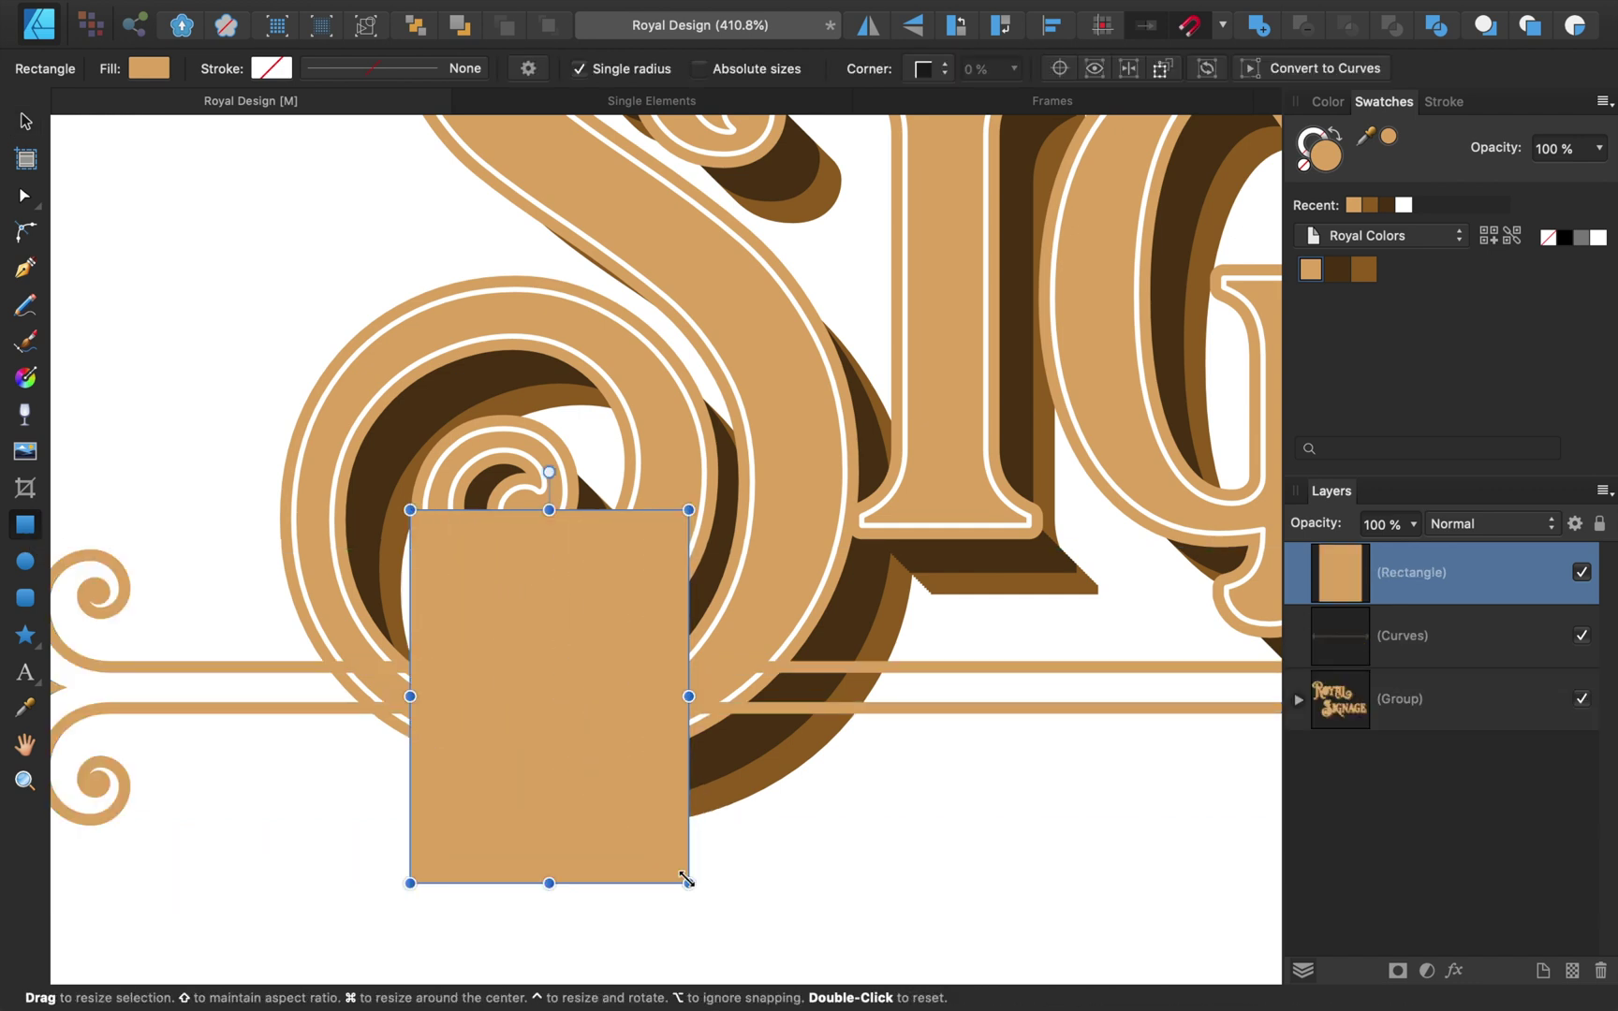
left_click(1414, 644, "shift")
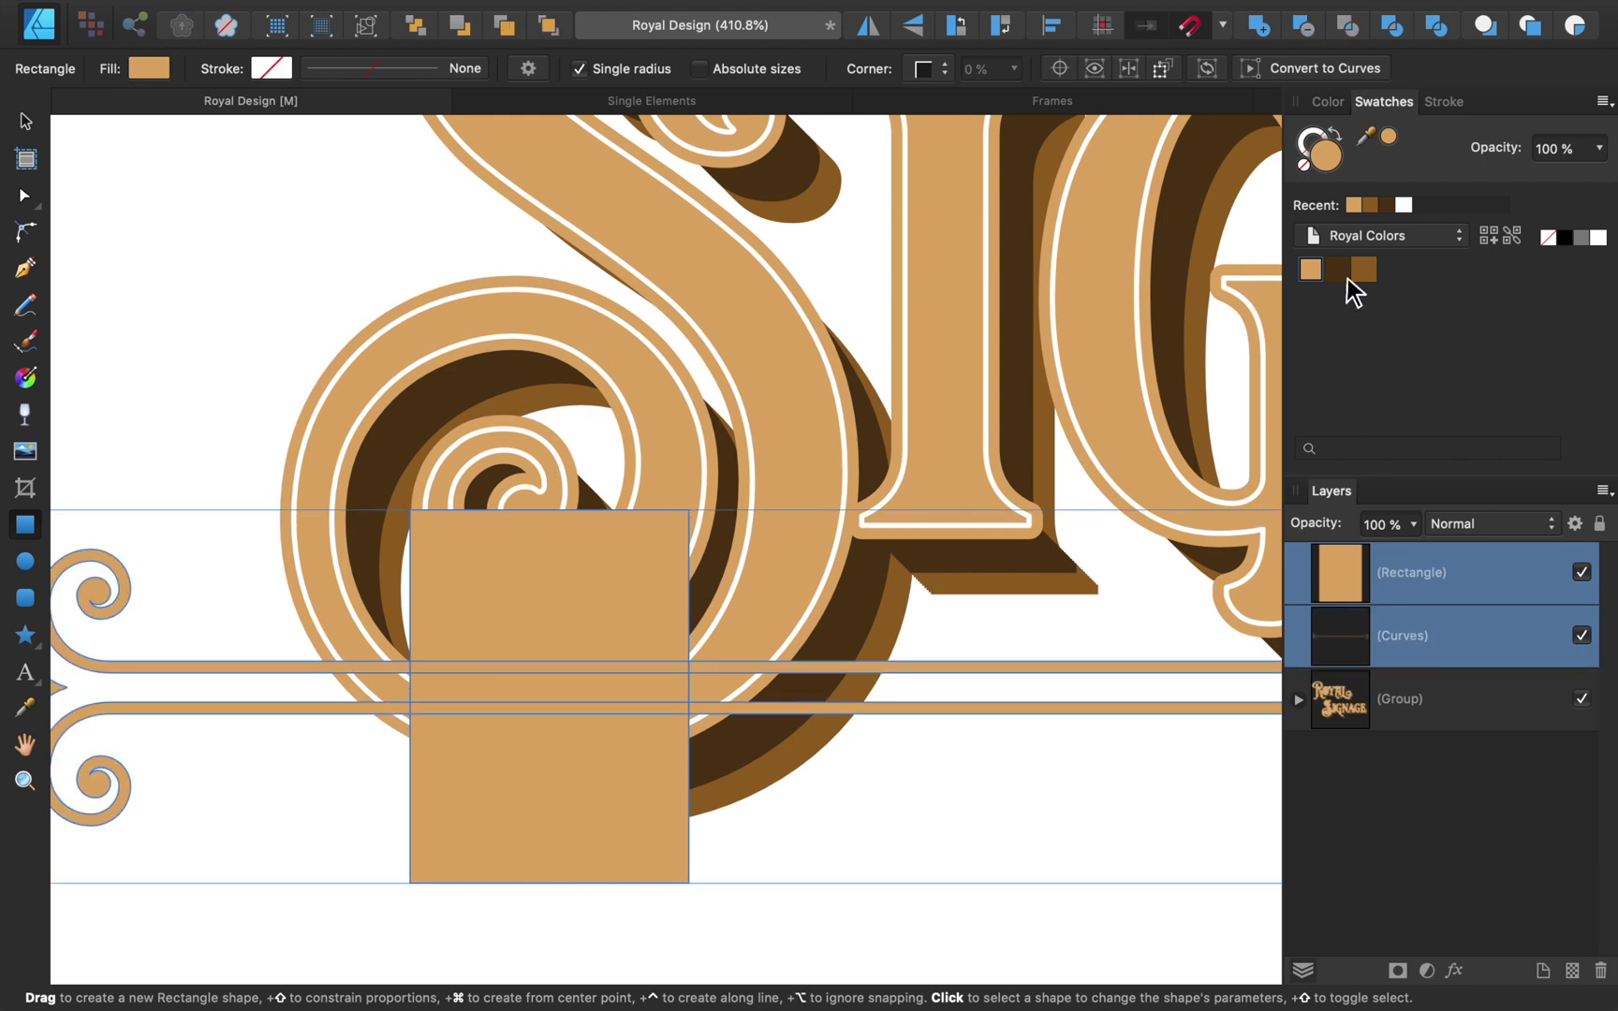
left_click(1306, 30)
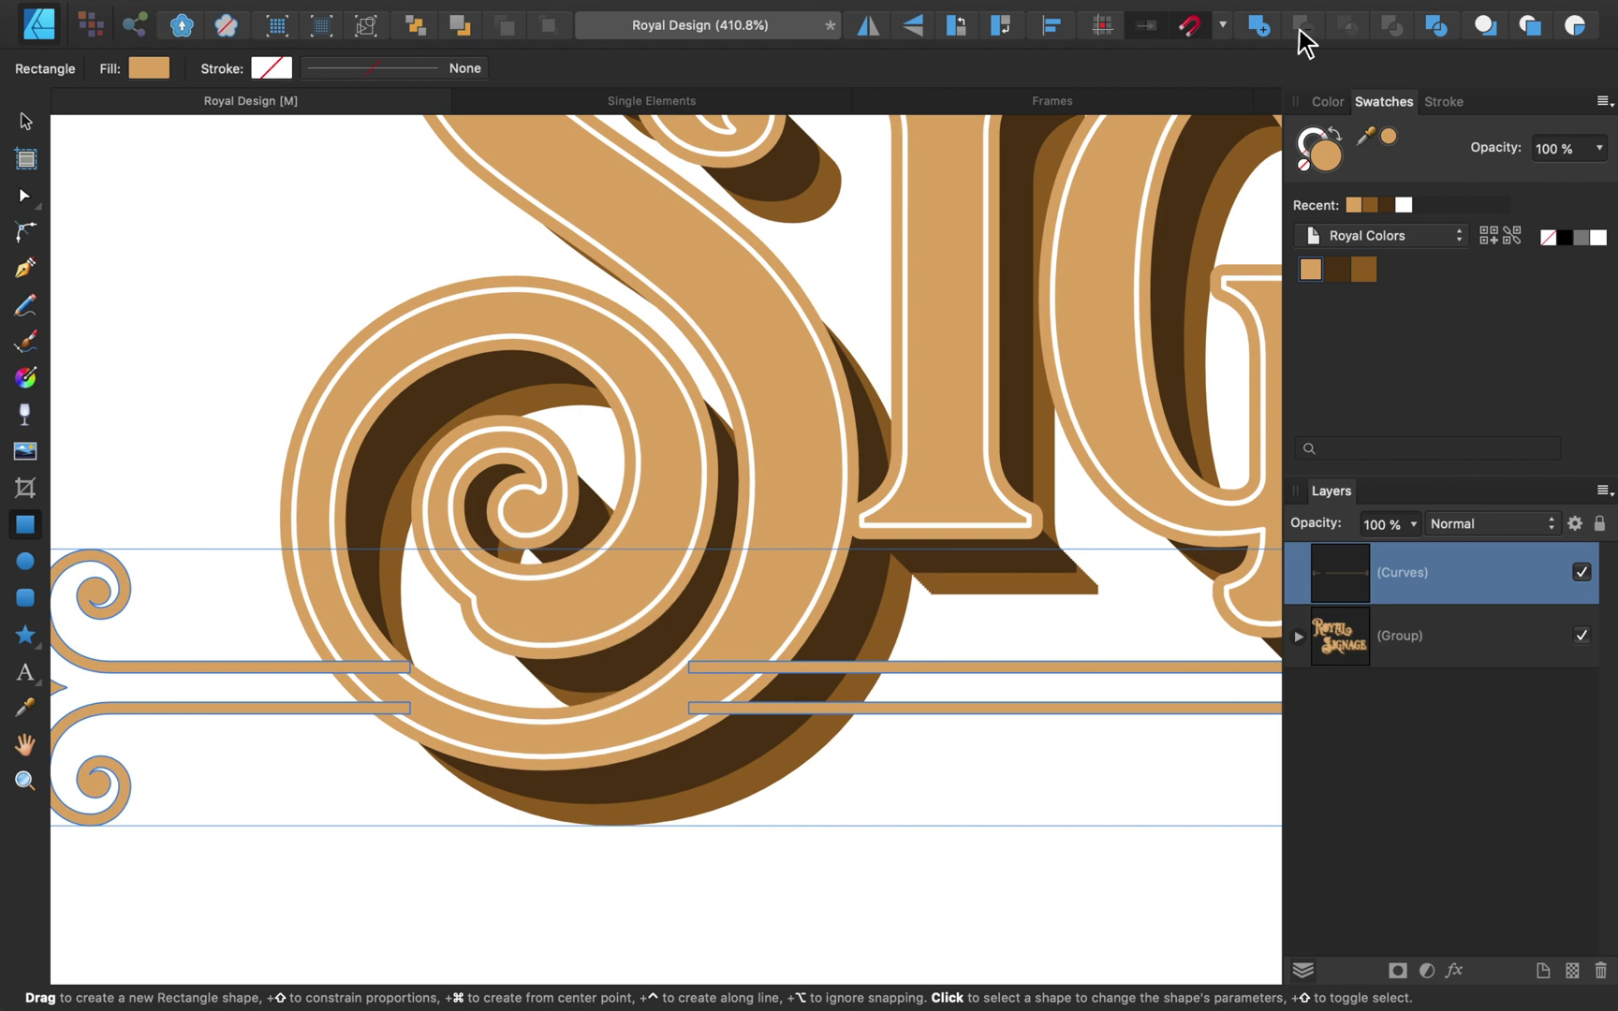
Trim the cut line ends on both sides of the S with the Node Tool.
left_click(26, 198)
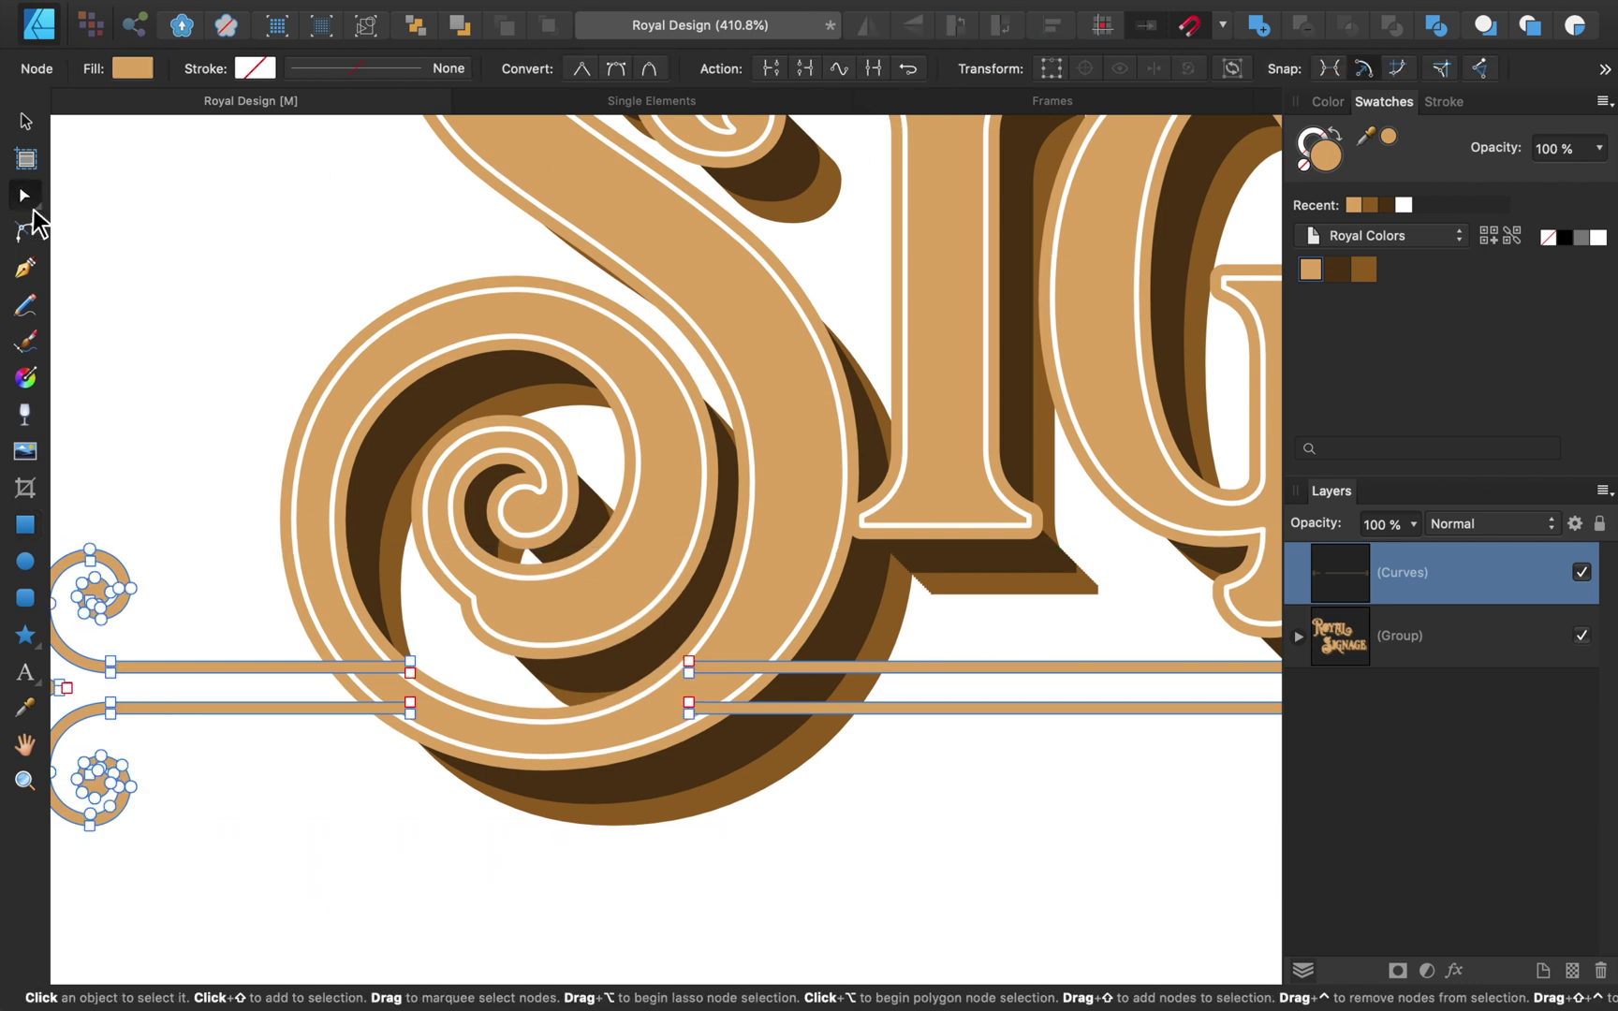
left_click_drag(333, 599, 482, 818)
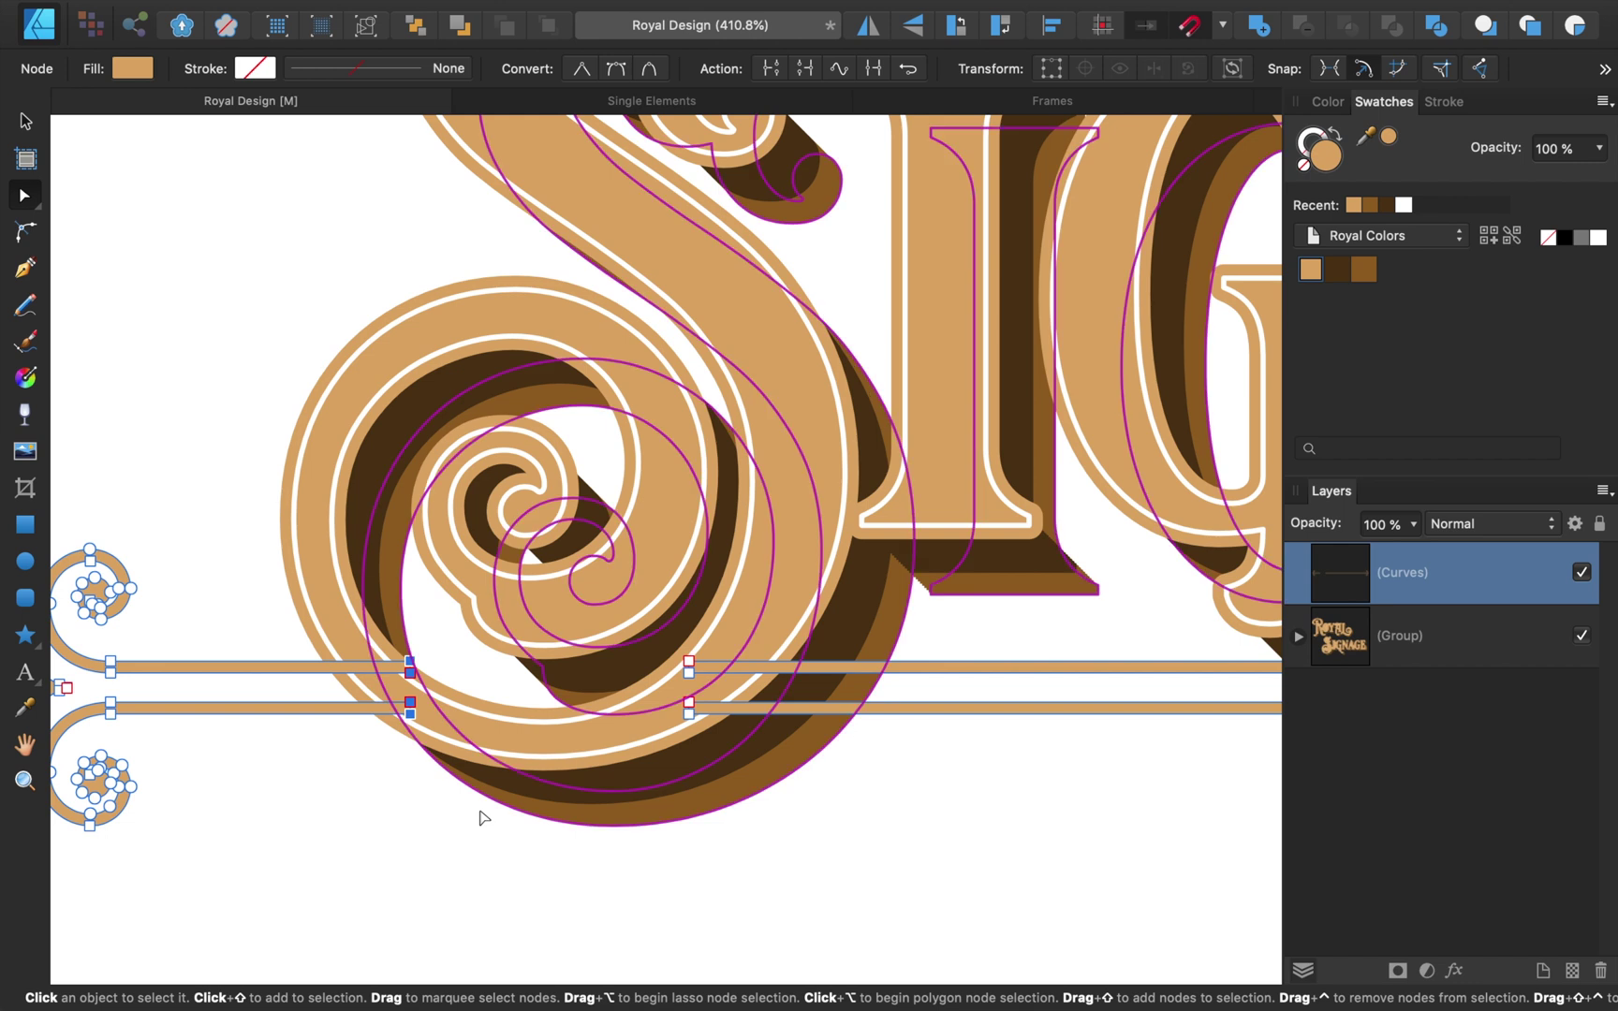
key("shift+Left")
key("shift+Left")
key("shift+Left")
key("shift+Left")
key("shift+Left")
key("shift+Left")
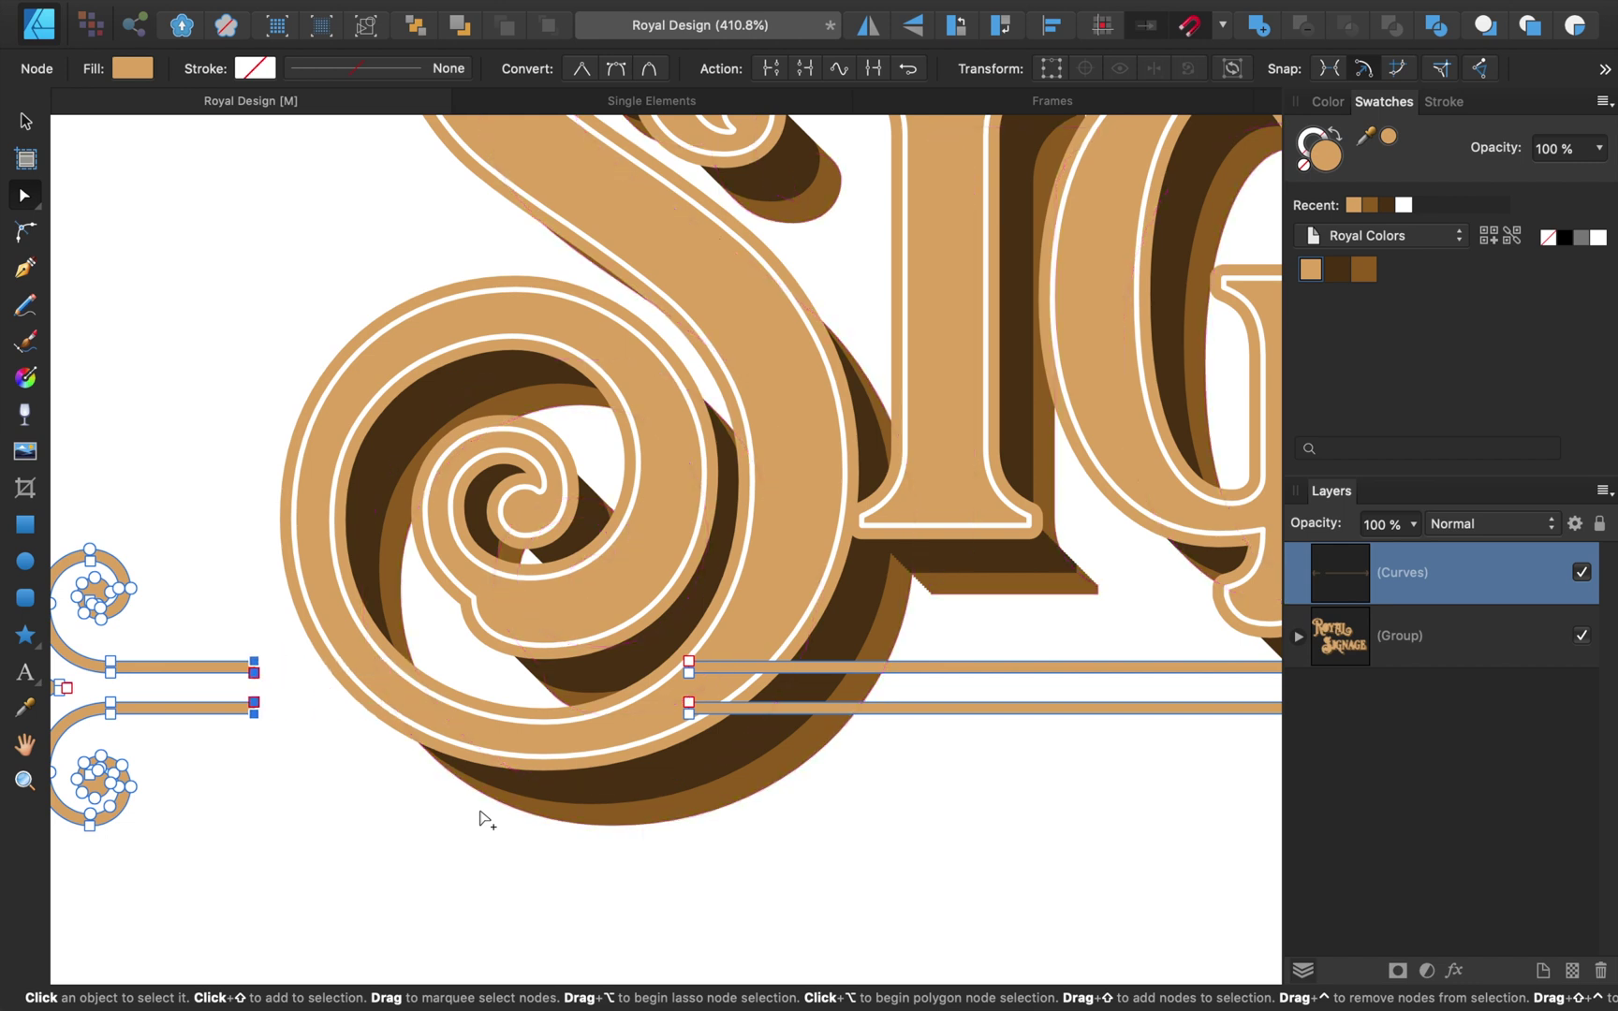
key("Left")
key("Left")
key("Left")
left_click_drag(582, 854, 702, 658)
key("shift+Right")
key("shift+Right")
key("shift+Right")
key("shift+Right")
key("shift+Right")
key("shift+Right")
key("shift+Right")
key("shift+Right")
key("shift+Right")
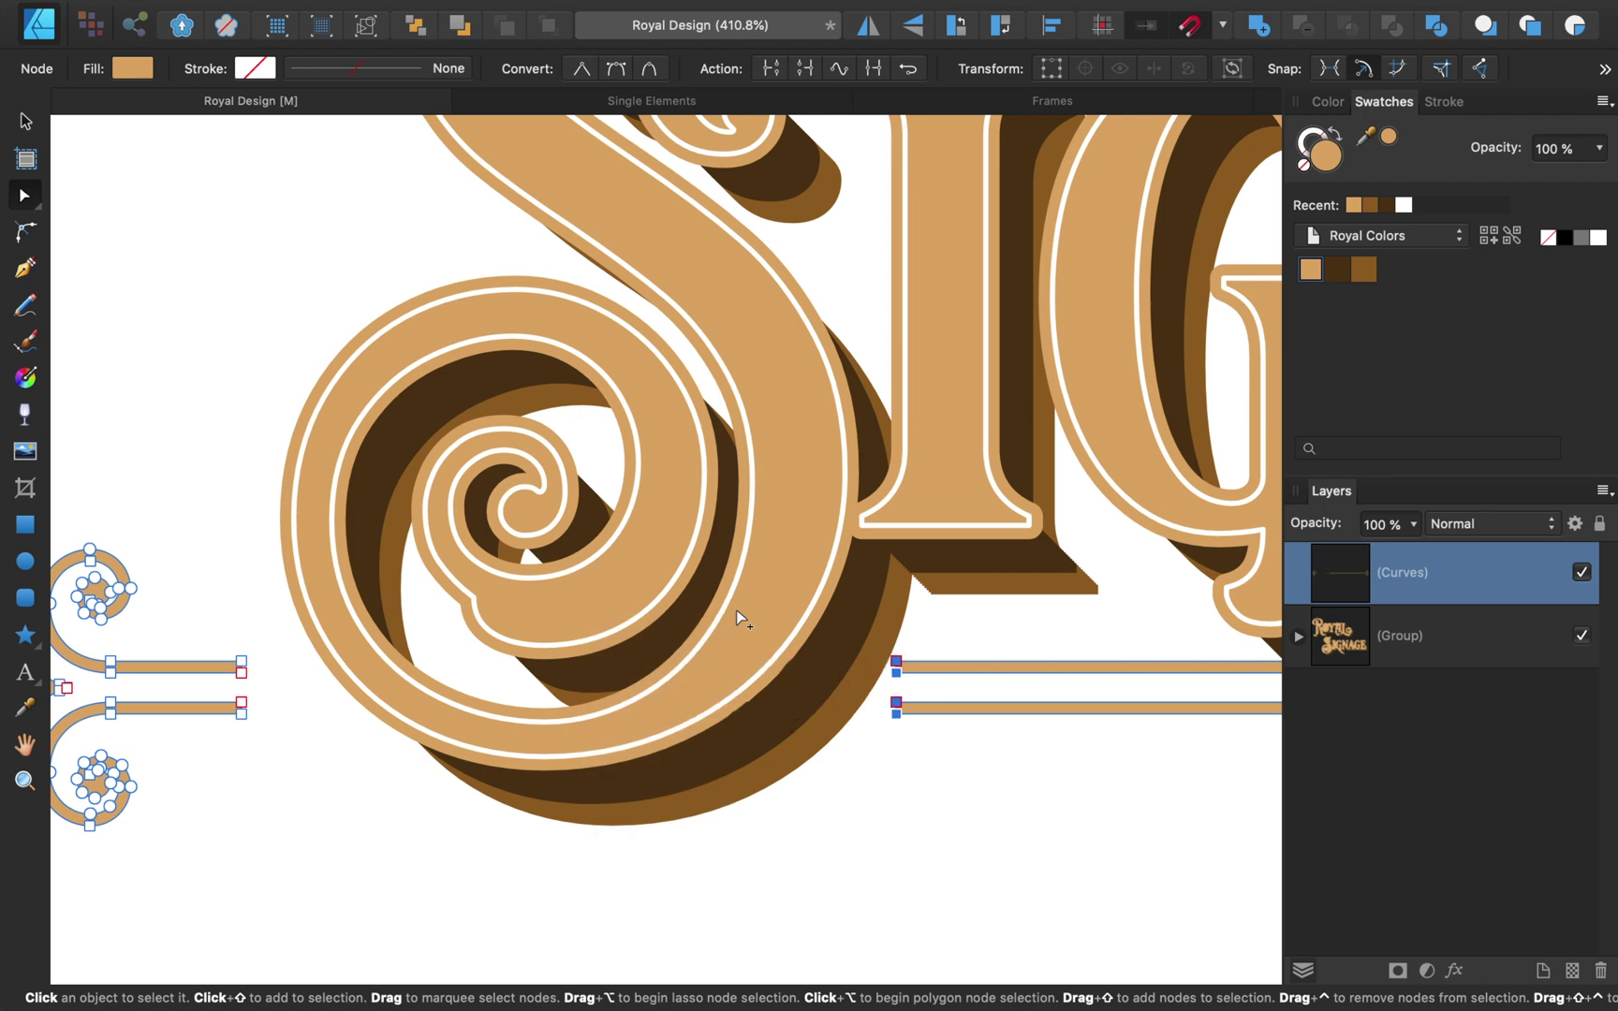
key("shift+Right")
key("Right")
key("Right")
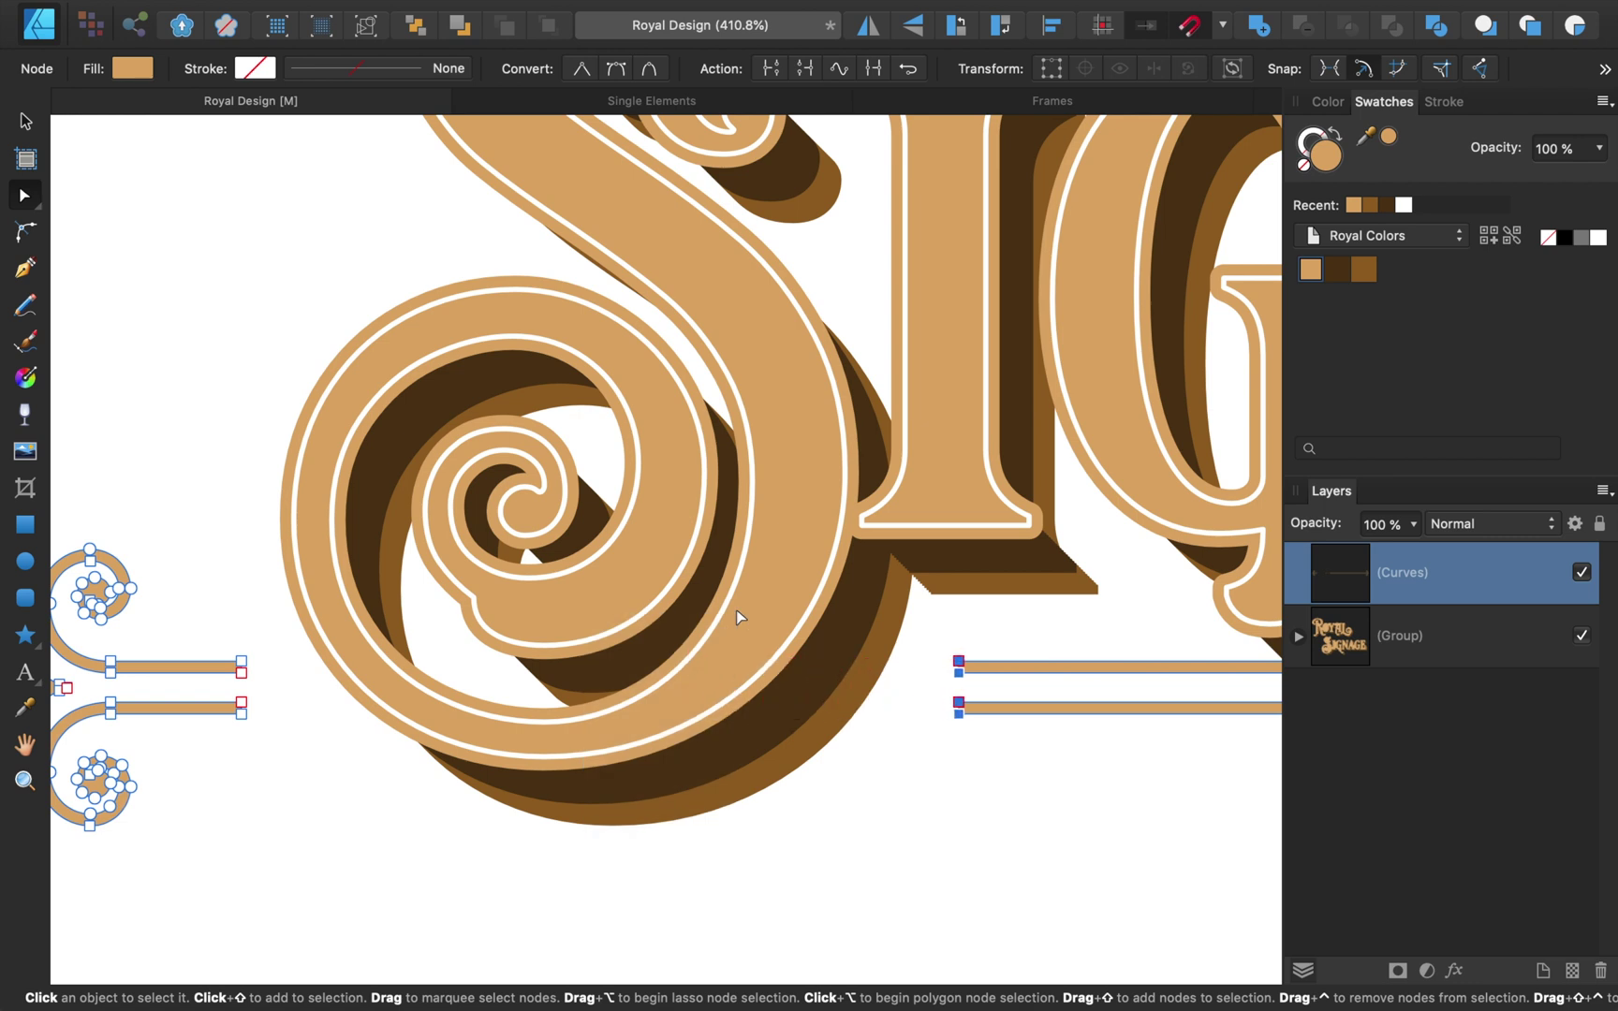
Subtract a second rectangle to break the bar's lines around the G's tail, then zoom out.
scroll(736, 610, "right", 10)
scroll(736, 609, "down", 2)
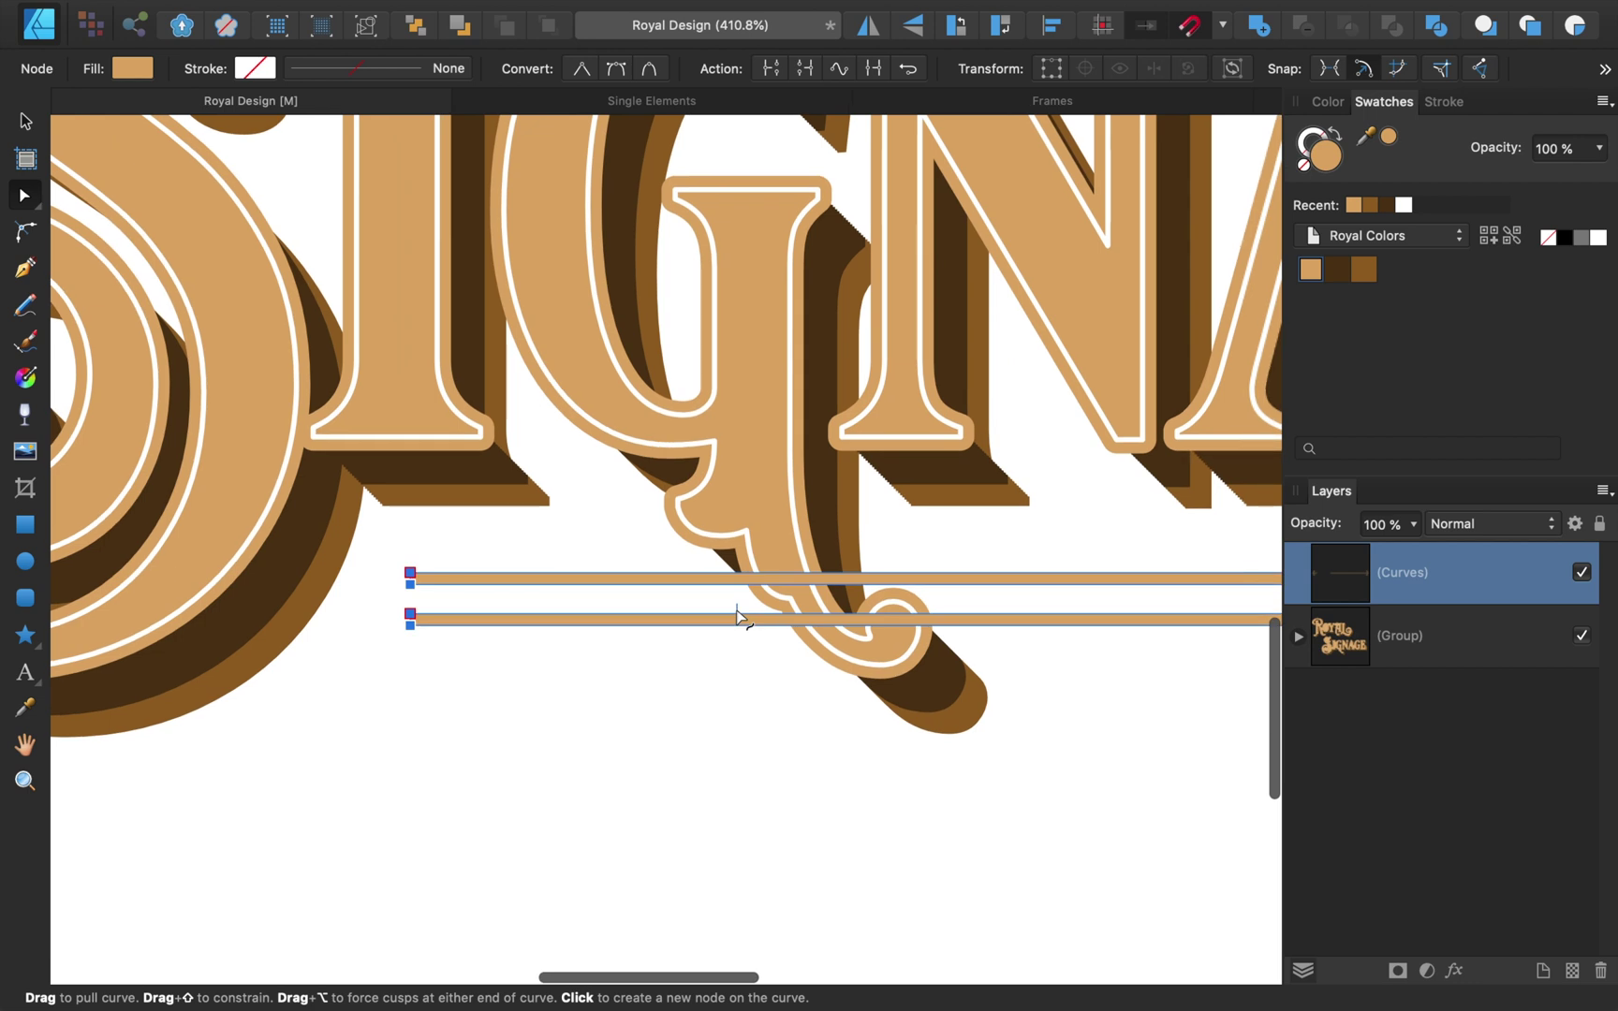
left_click(26, 524)
left_click_drag(721, 780, 870, 428)
left_click(1412, 642, "shift")
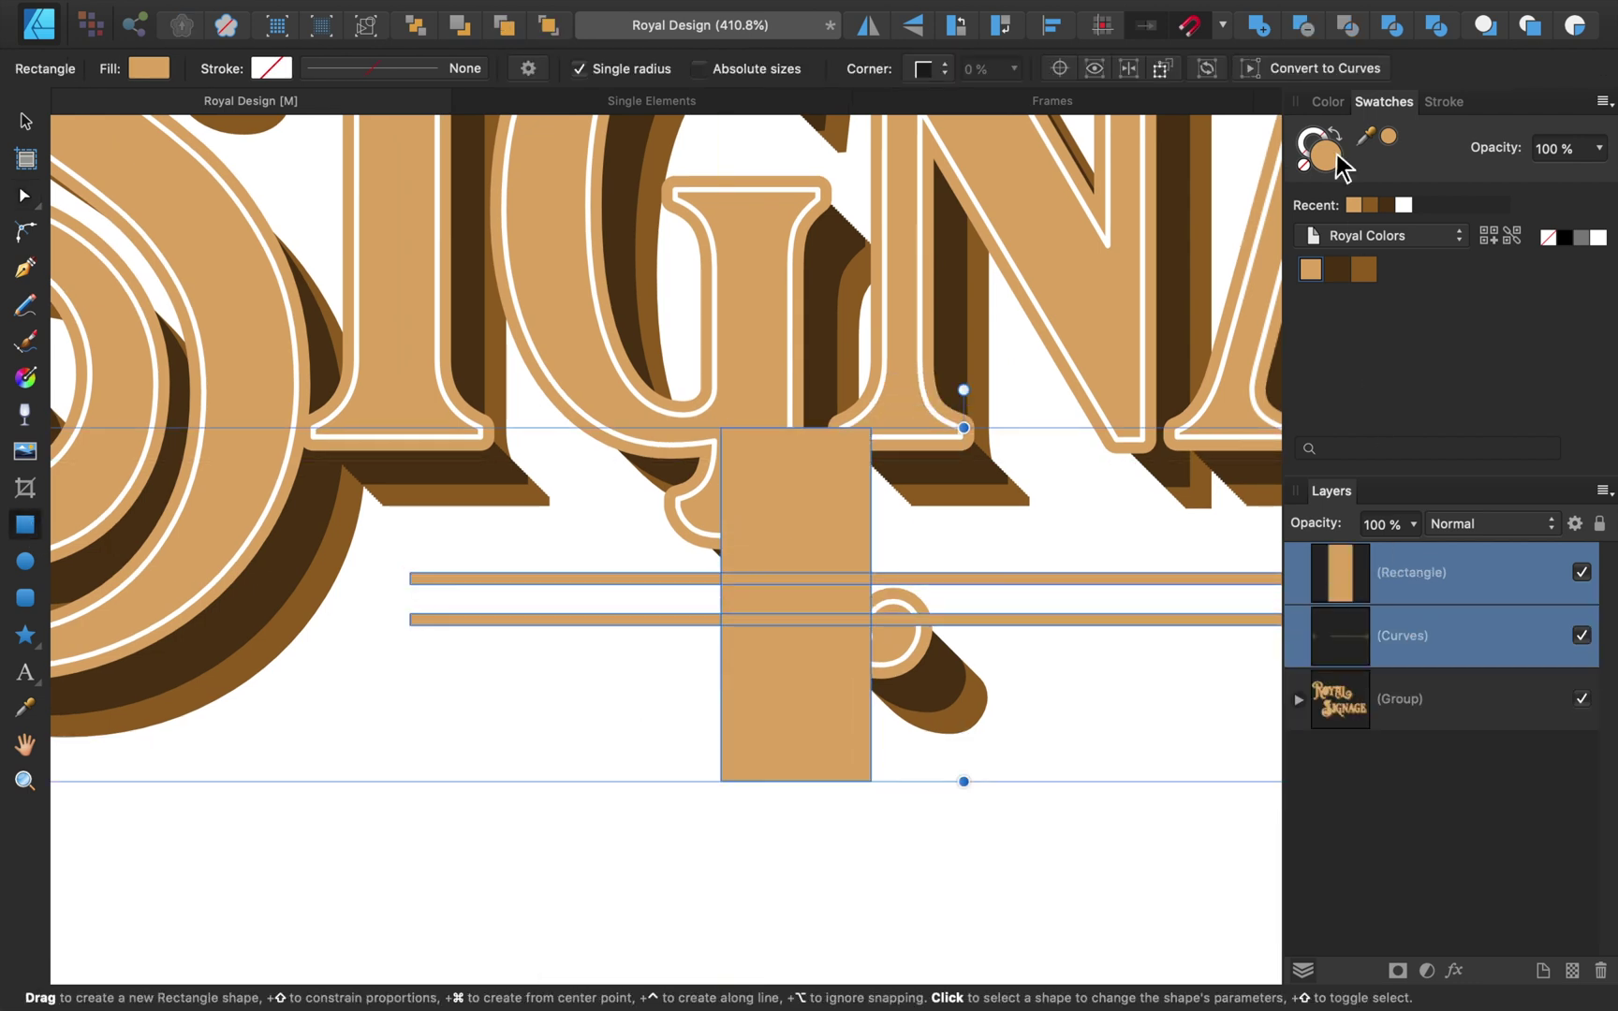
left_click(1306, 30)
left_click(26, 197)
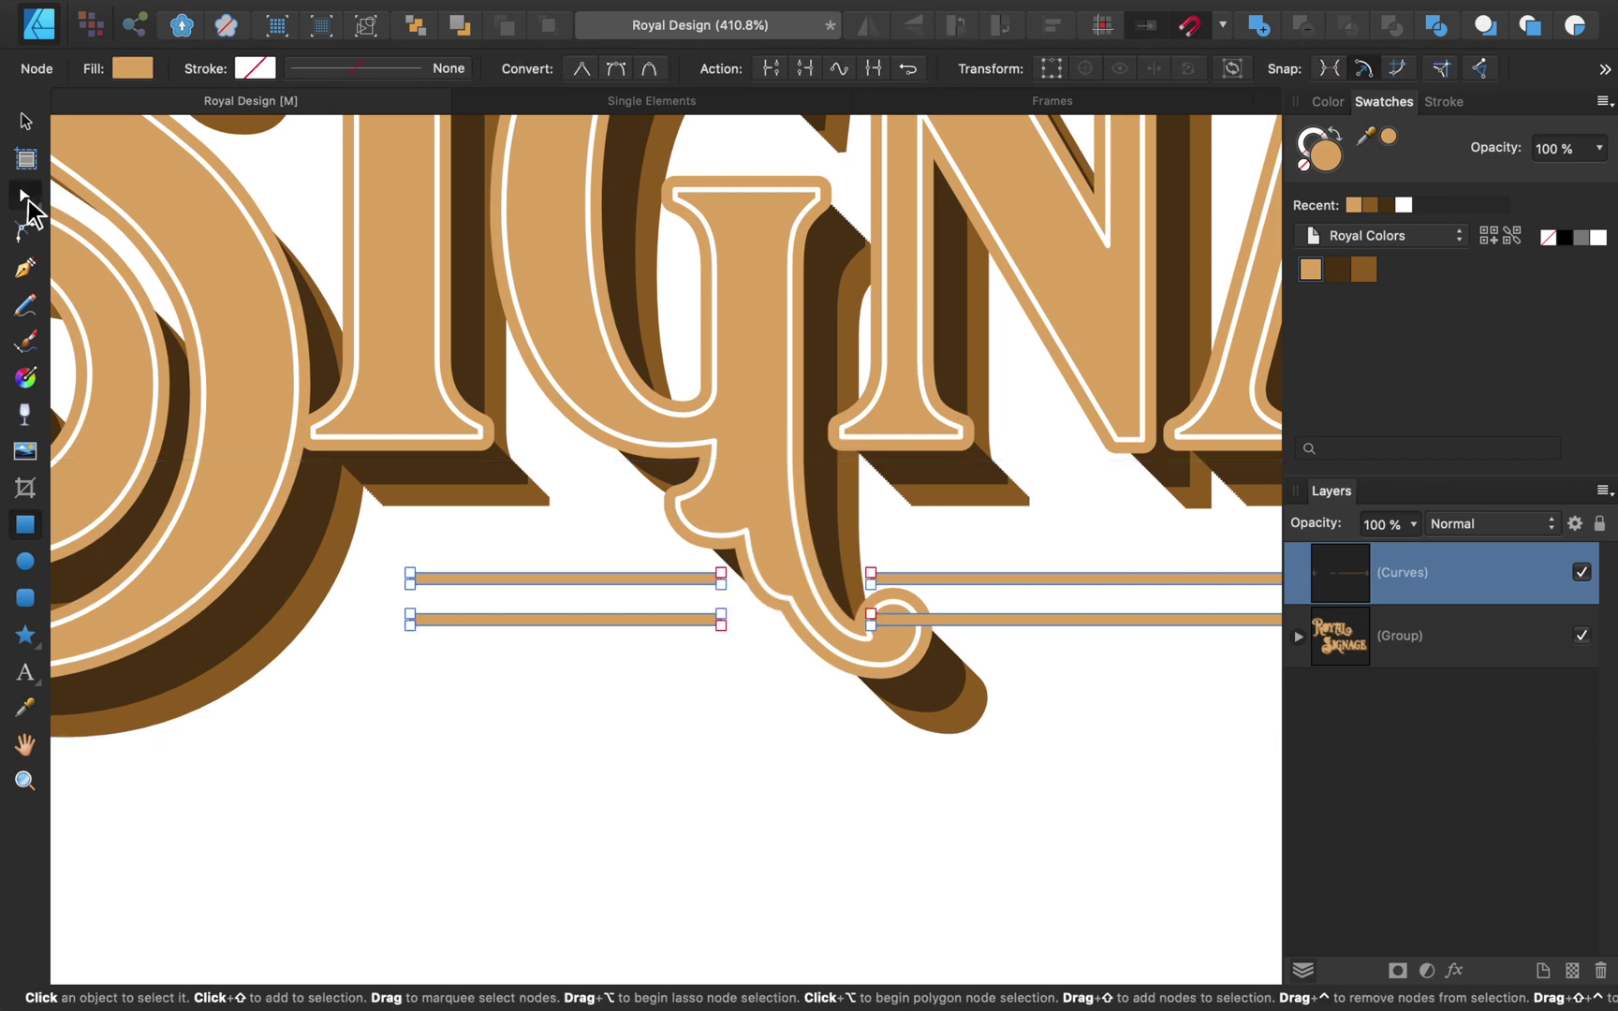
key("super+0")
left_click(496, 813)
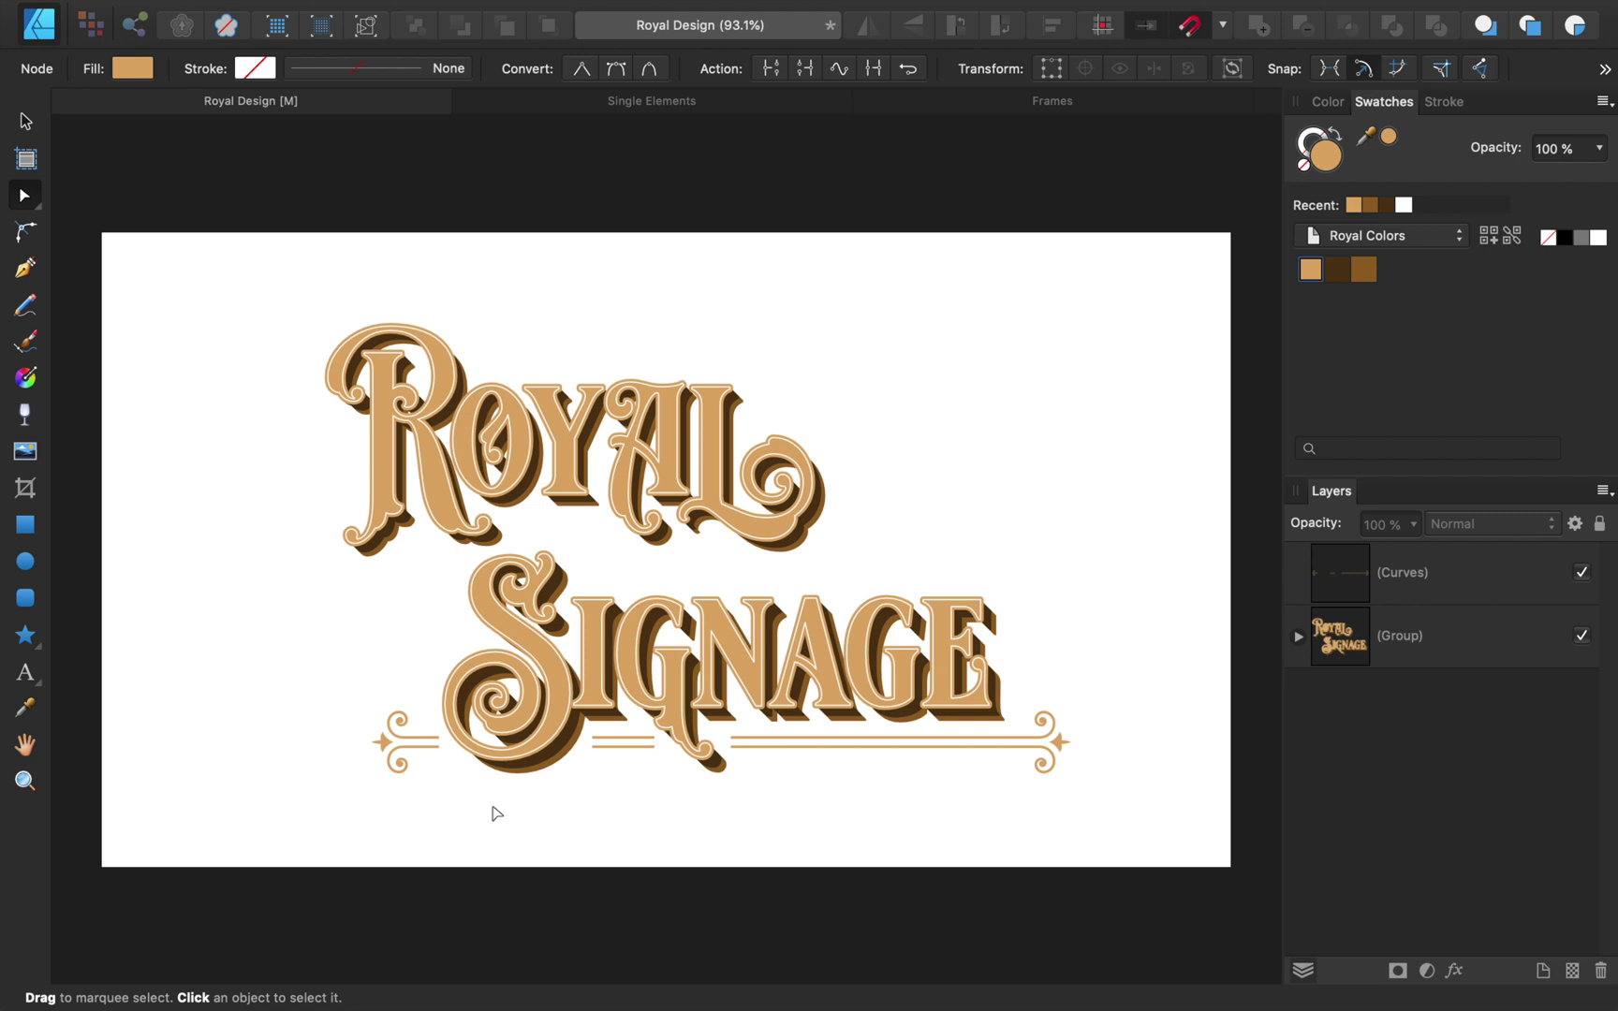
Group the flourish bar with the Royal Signage lettering and centre the group horizontally on the page.
left_click(1393, 647)
left_click(1391, 581, "shift")
key("super+g")
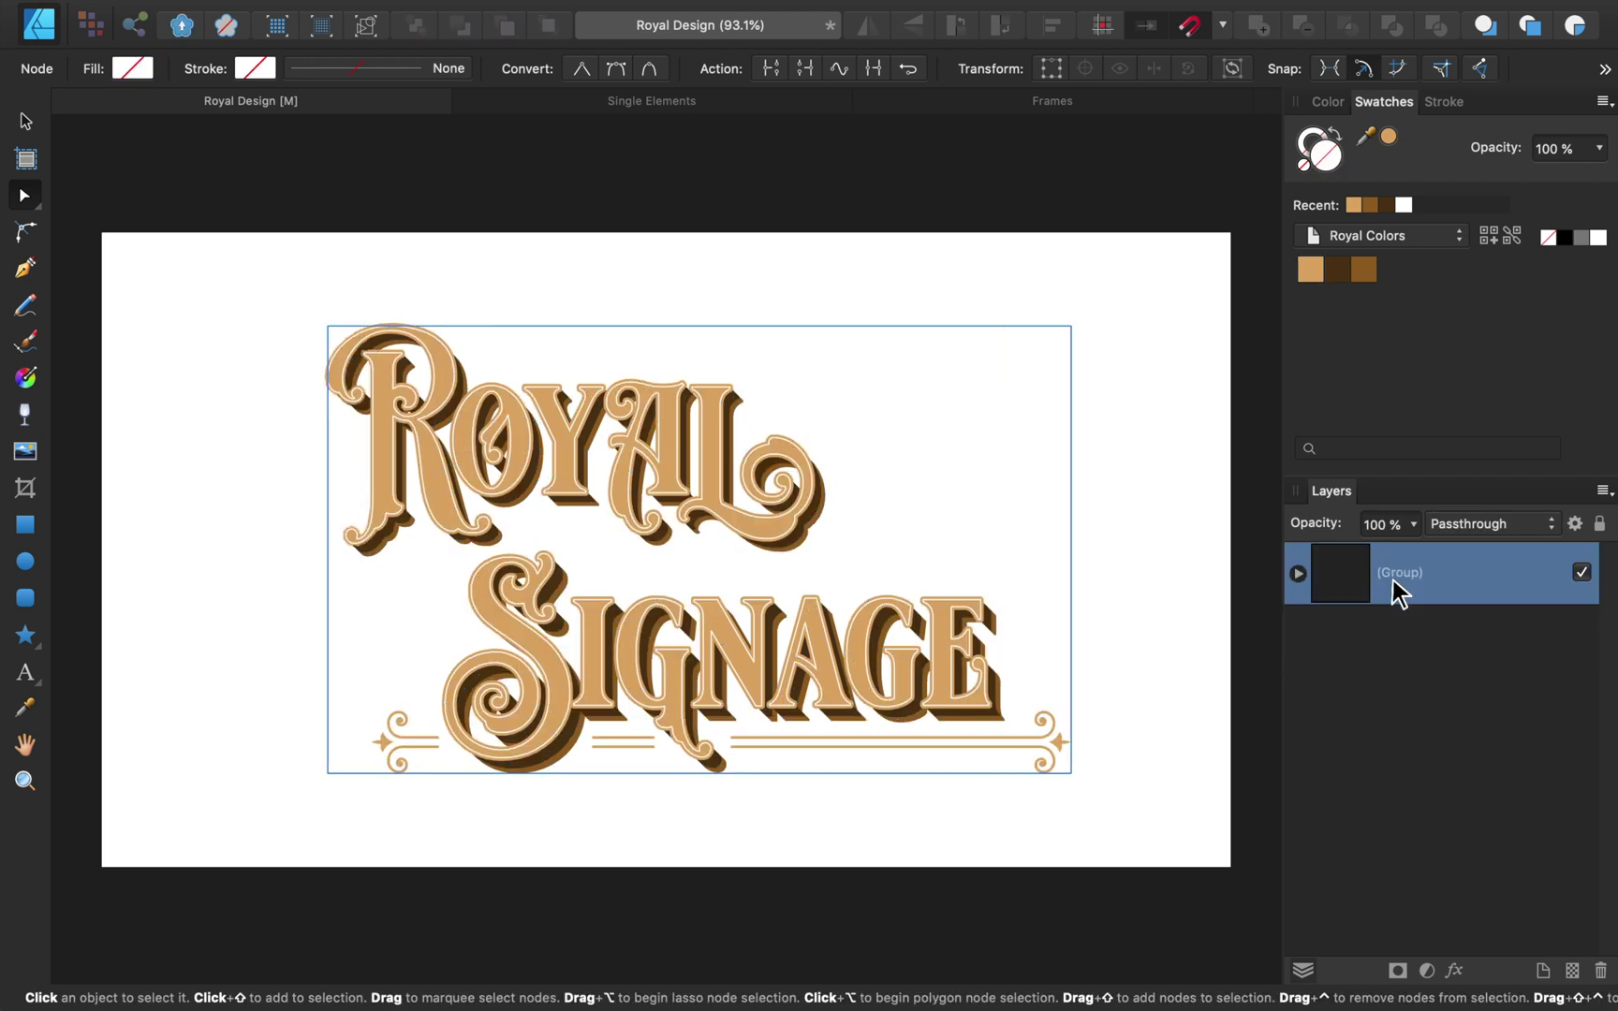
left_click(25, 121)
left_click_drag(473, 462, 468, 482)
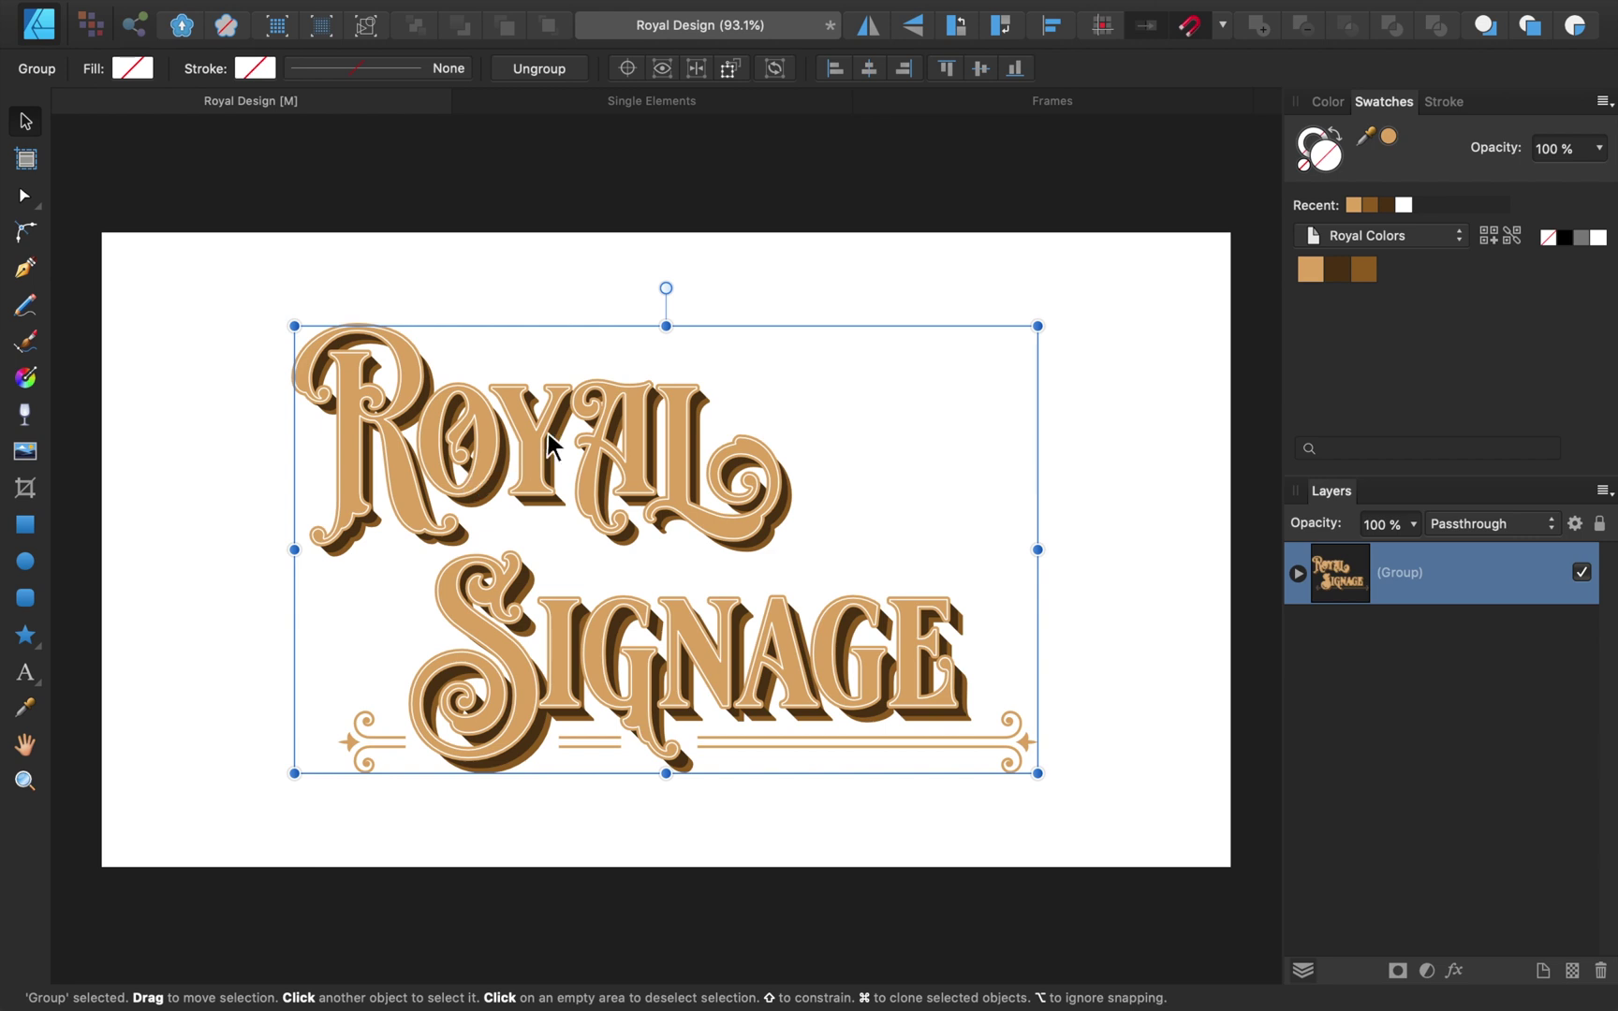
Copy the floral rectangular frame from Frames into Royal Design and enlarge it around the lettering.
left_click(952, 101)
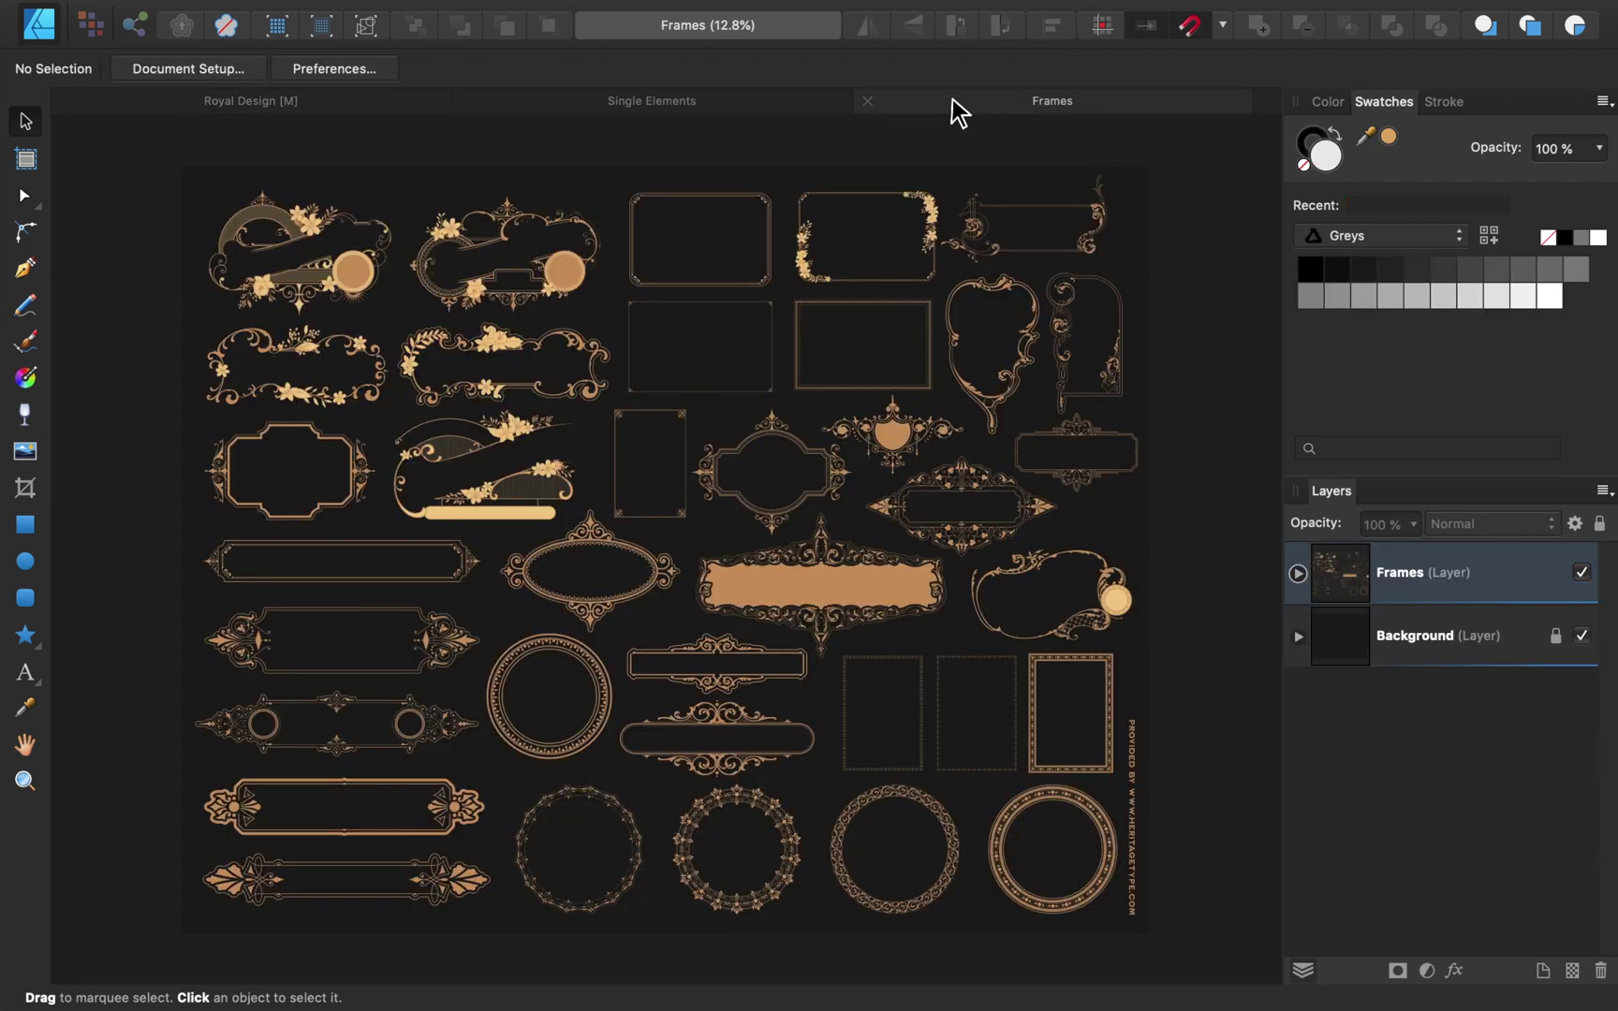
left_click(931, 214)
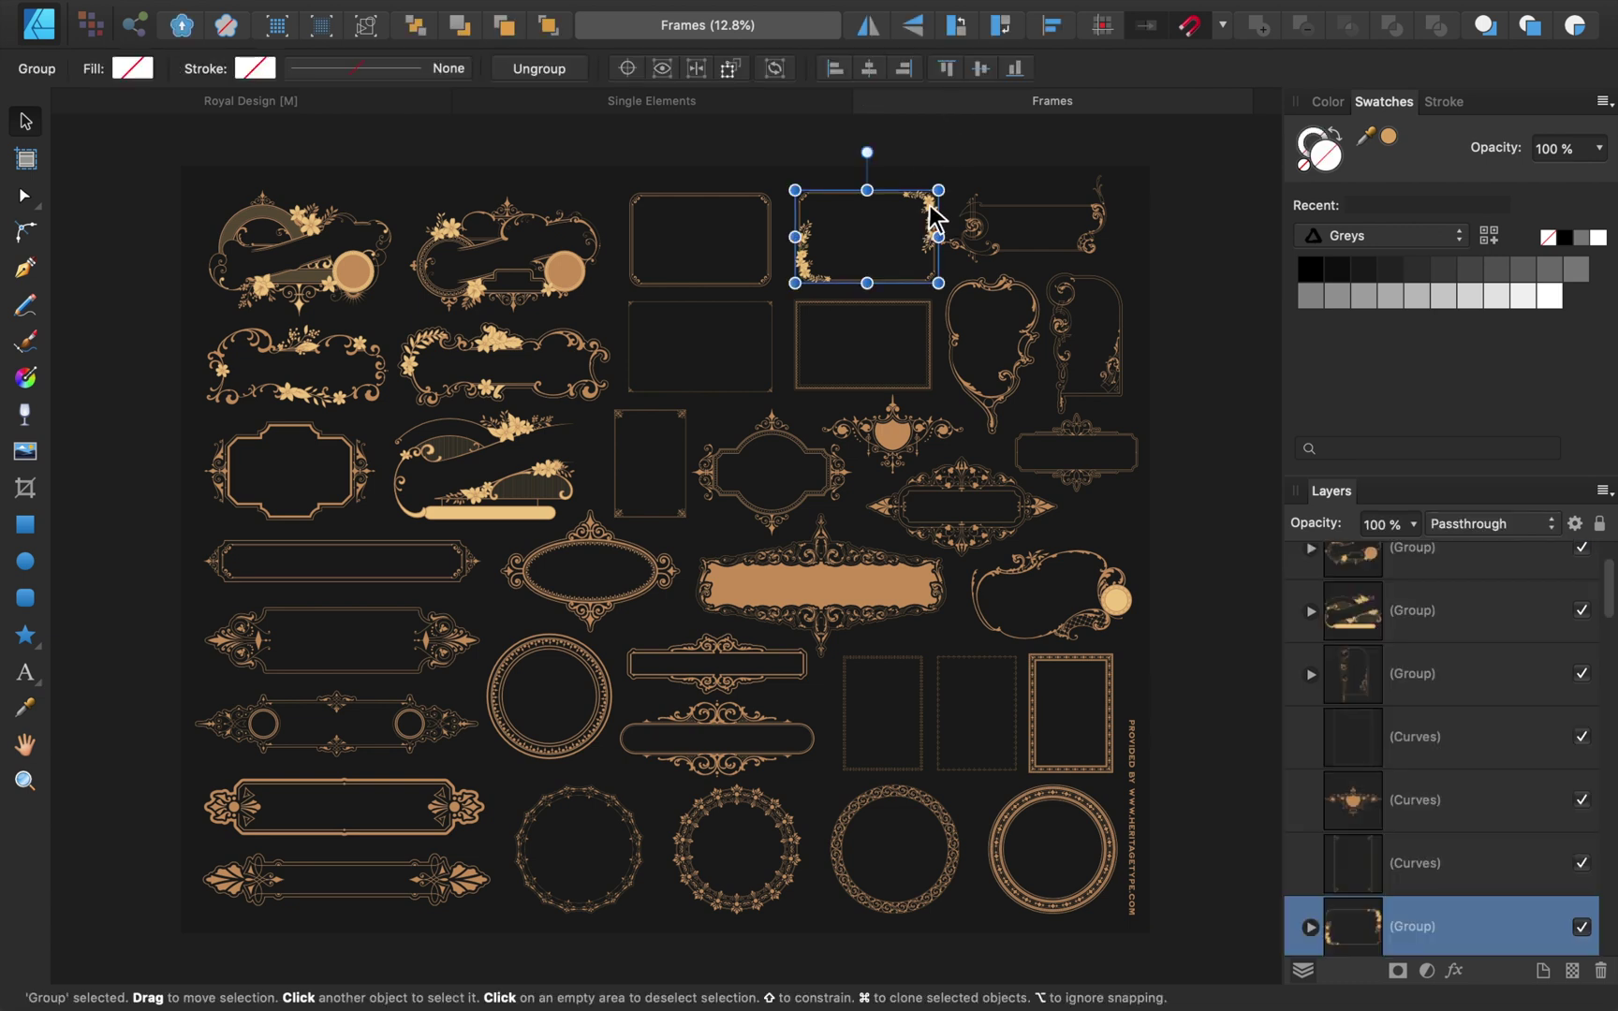
key("super+c")
left_click(368, 103)
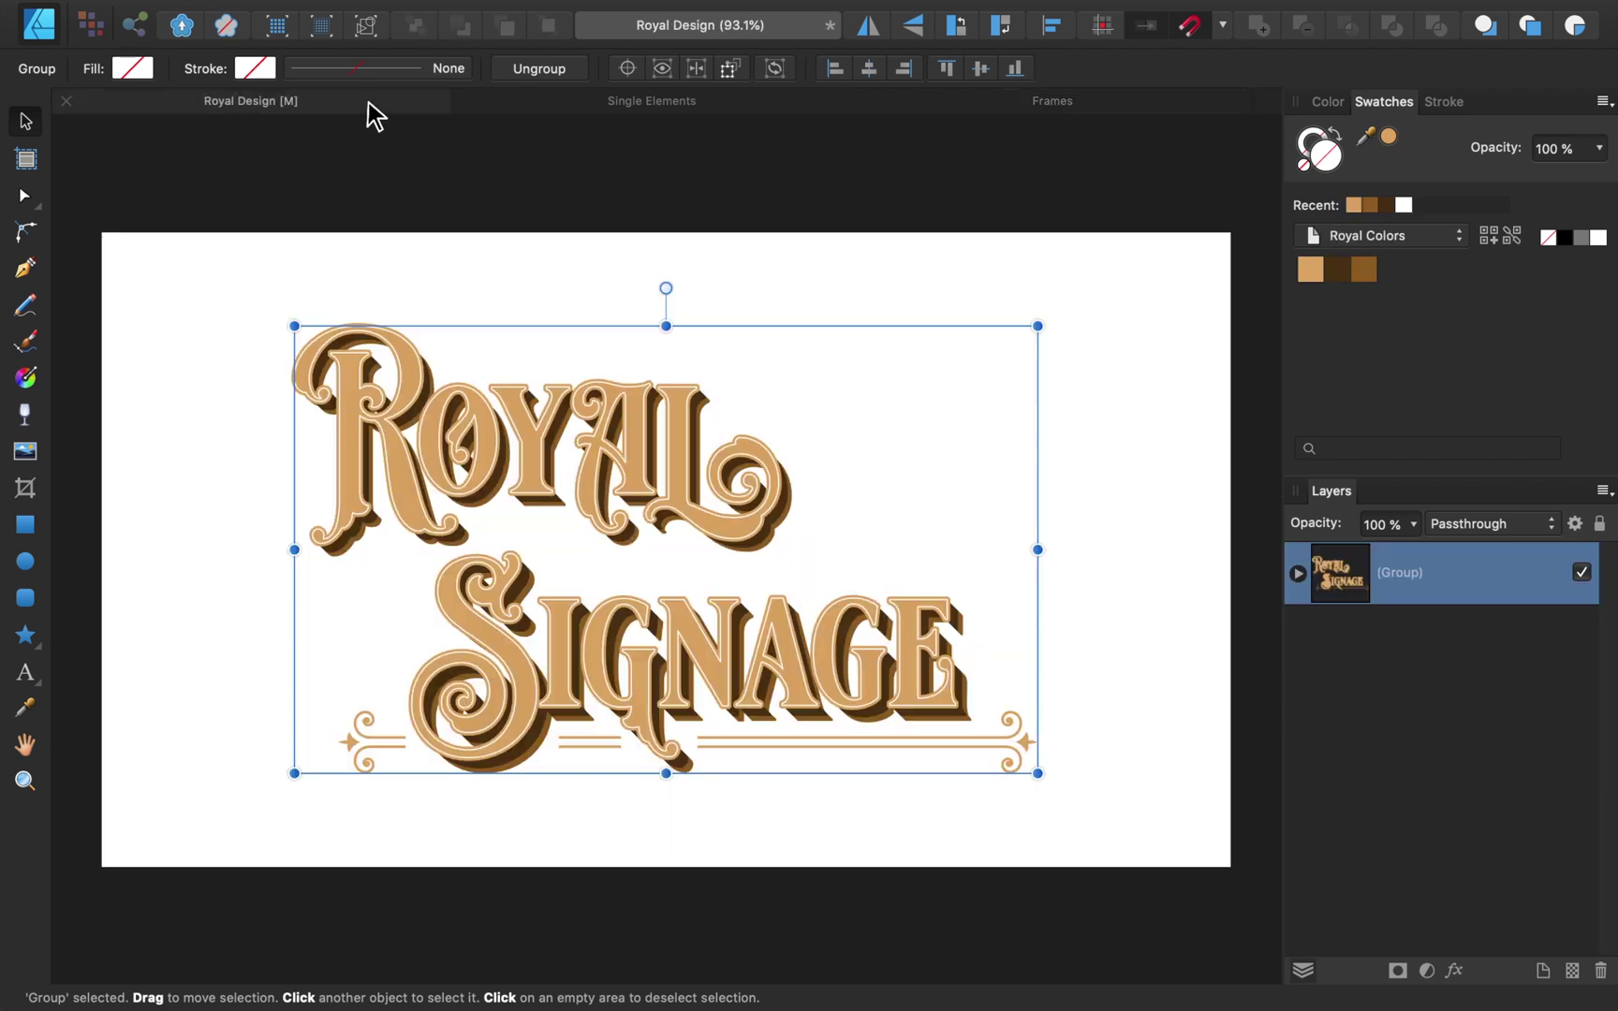
key("super+v")
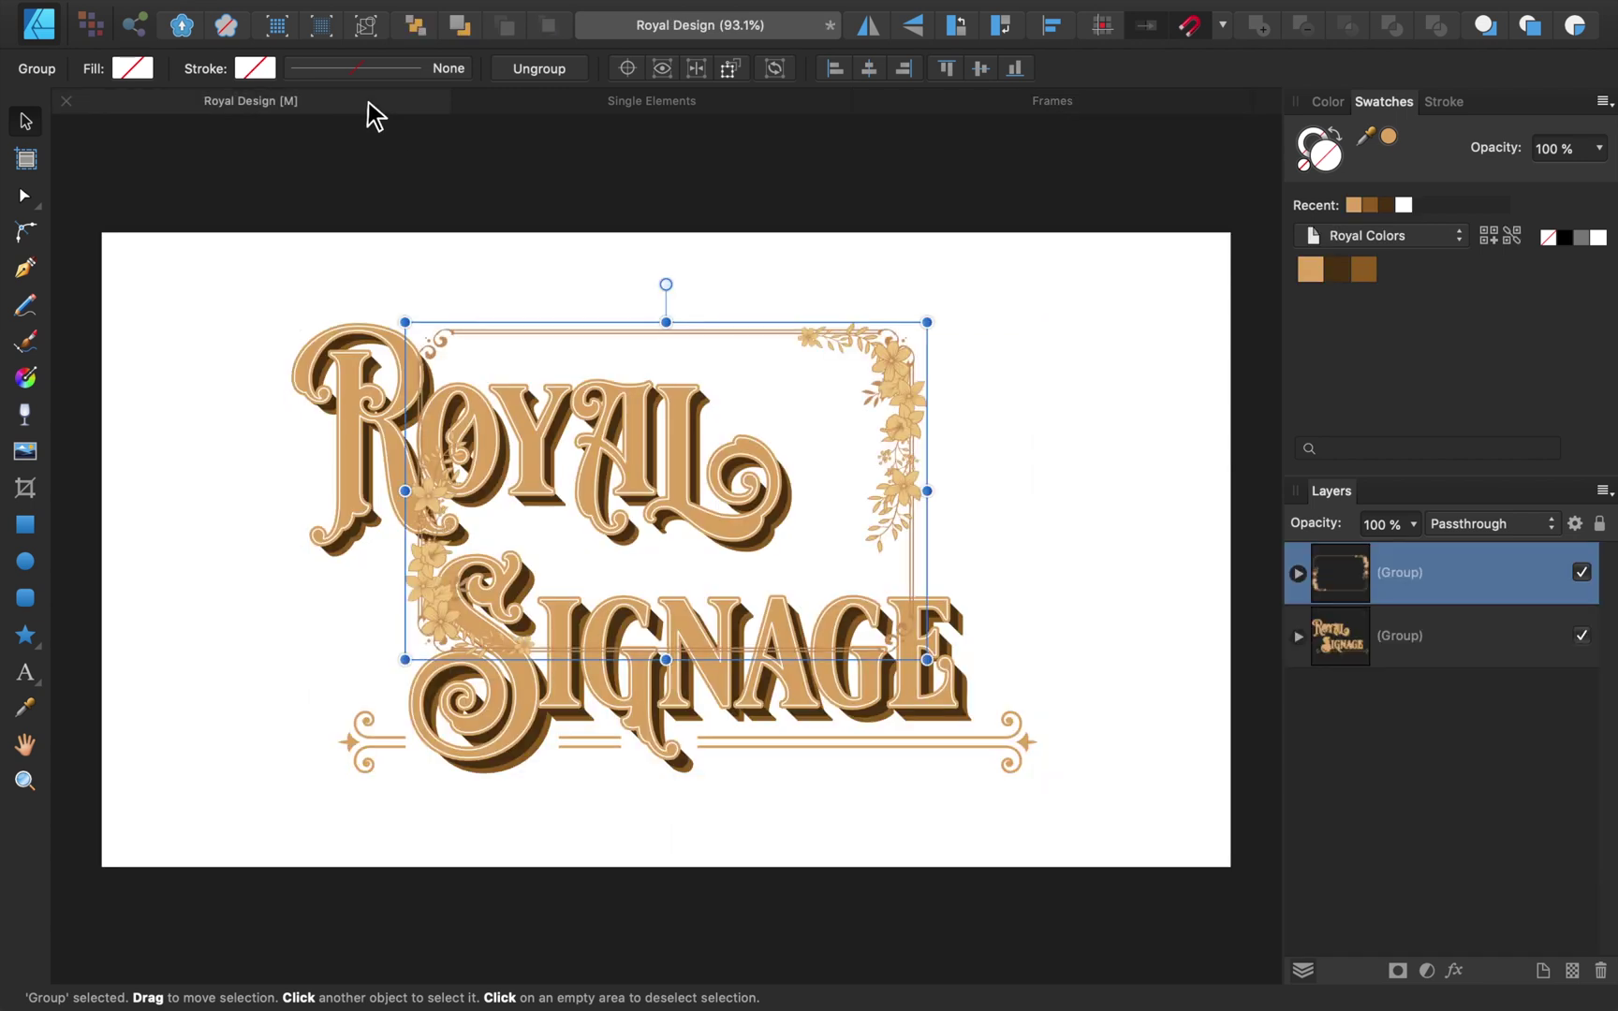
left_click_drag(405, 321, 294, 250)
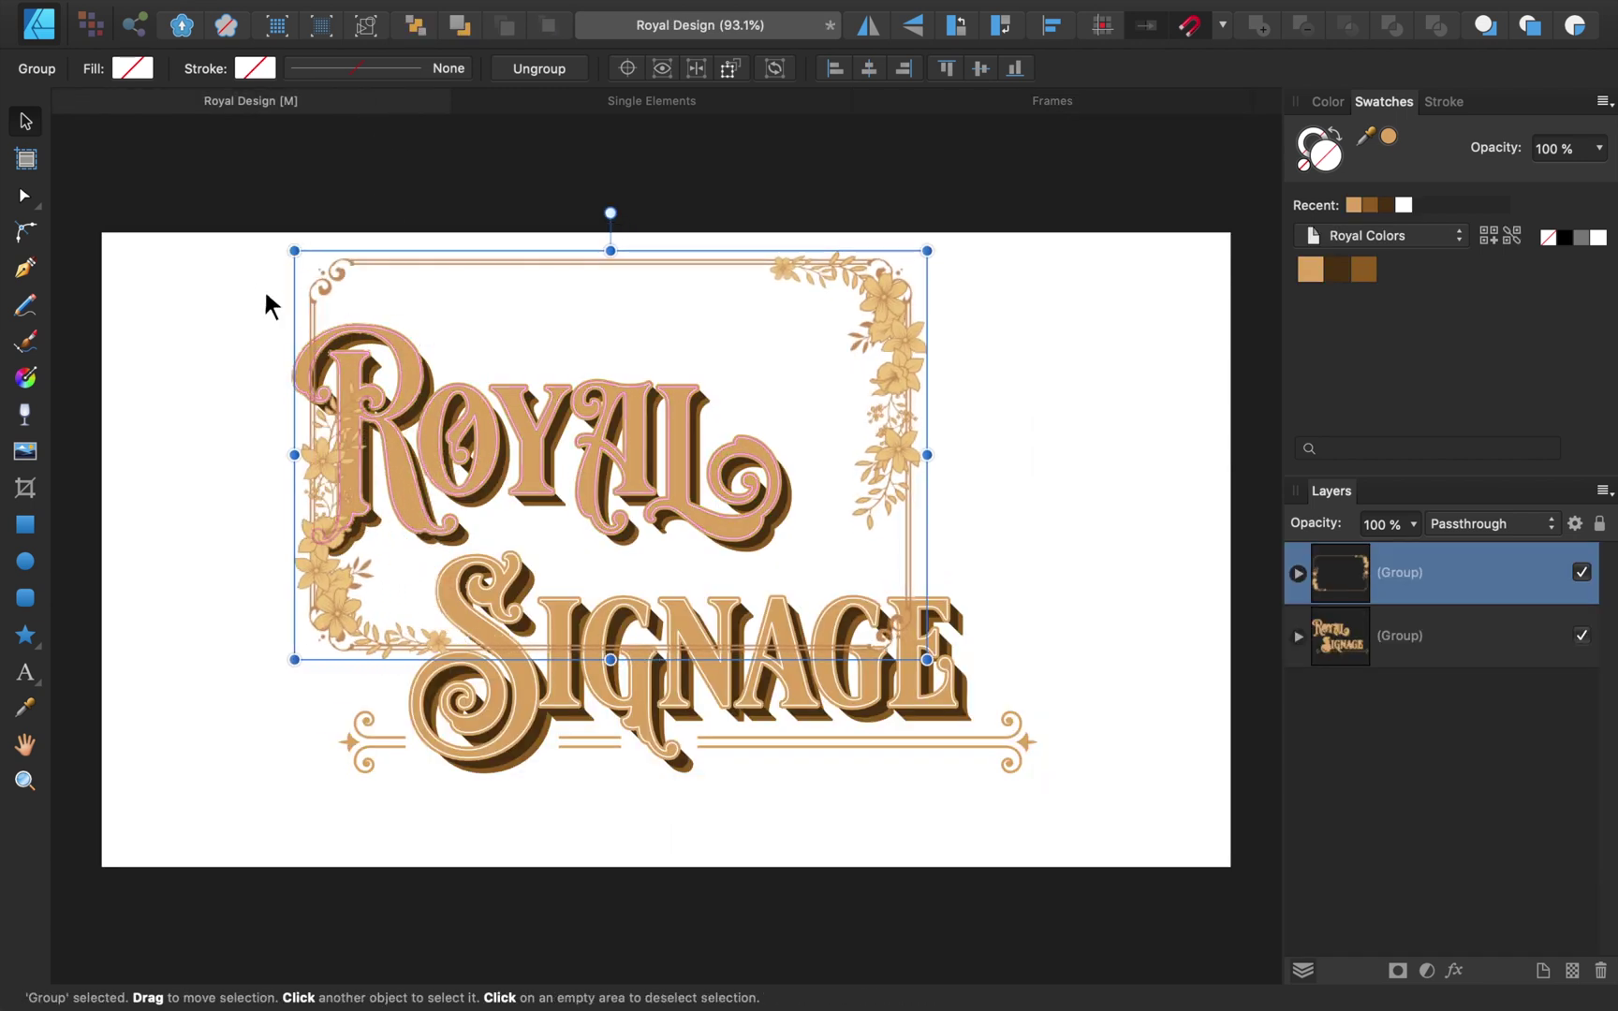
left_click_drag(294, 455, 169, 455)
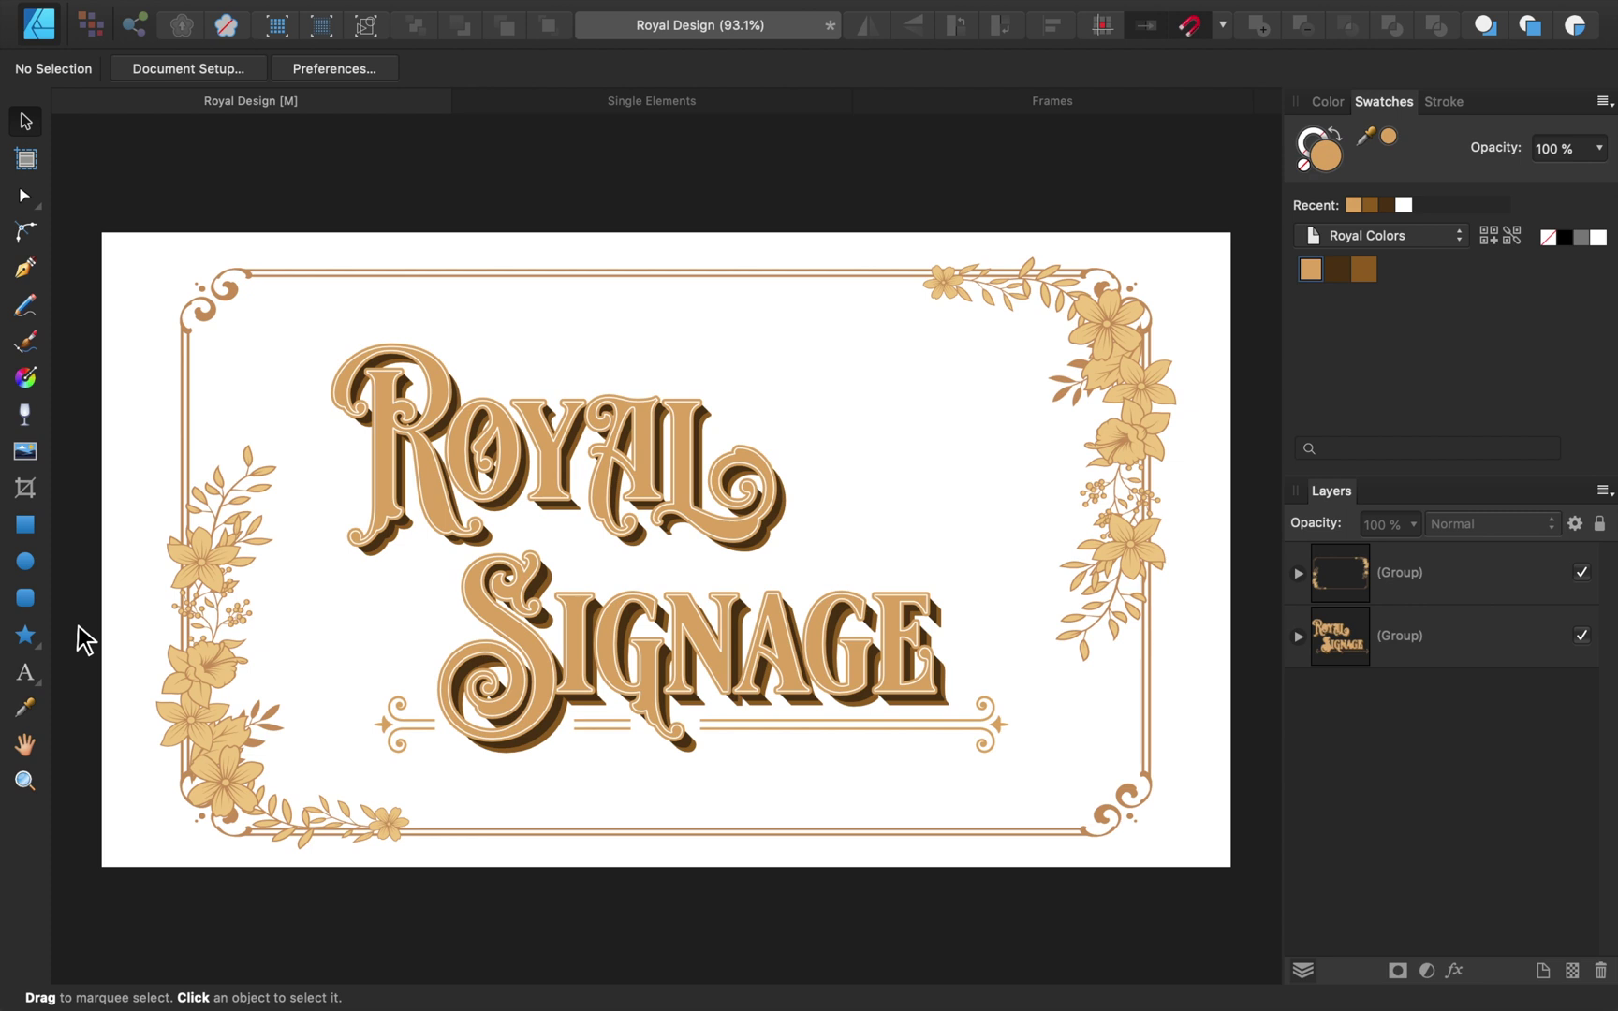
left_click(1003, 106)
Paste the dotted rectangular frame into Royal Design and stretch it to the page edges.
left_click(926, 324)
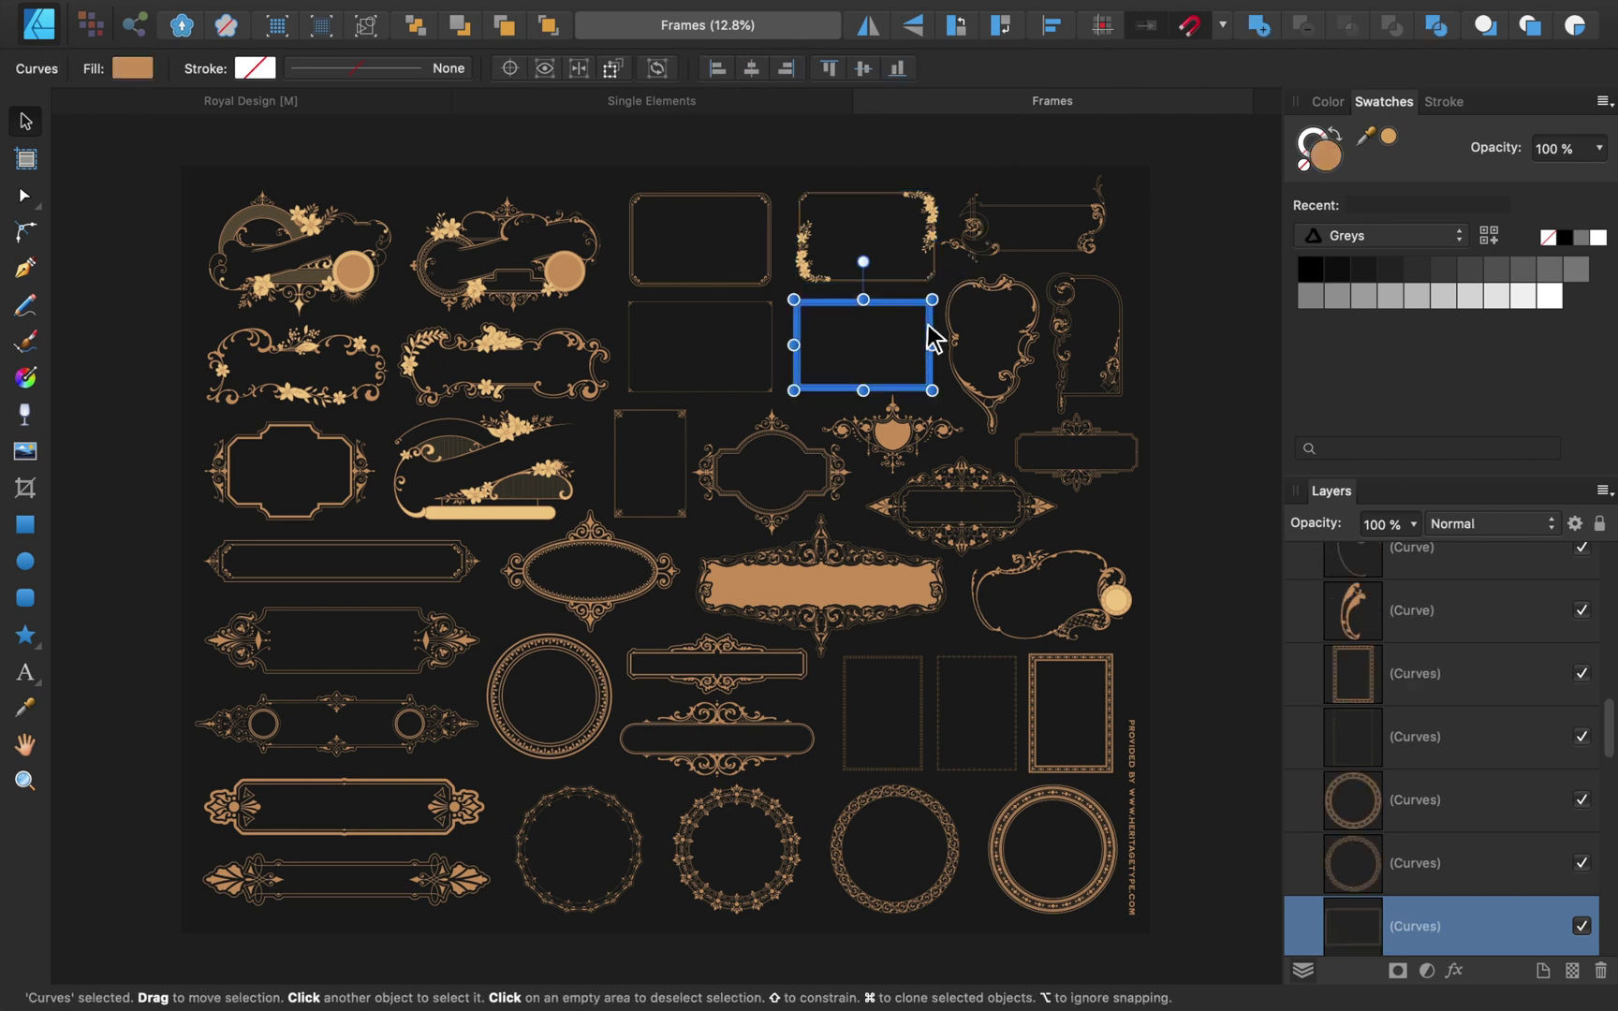
key("super+c")
left_click(384, 102)
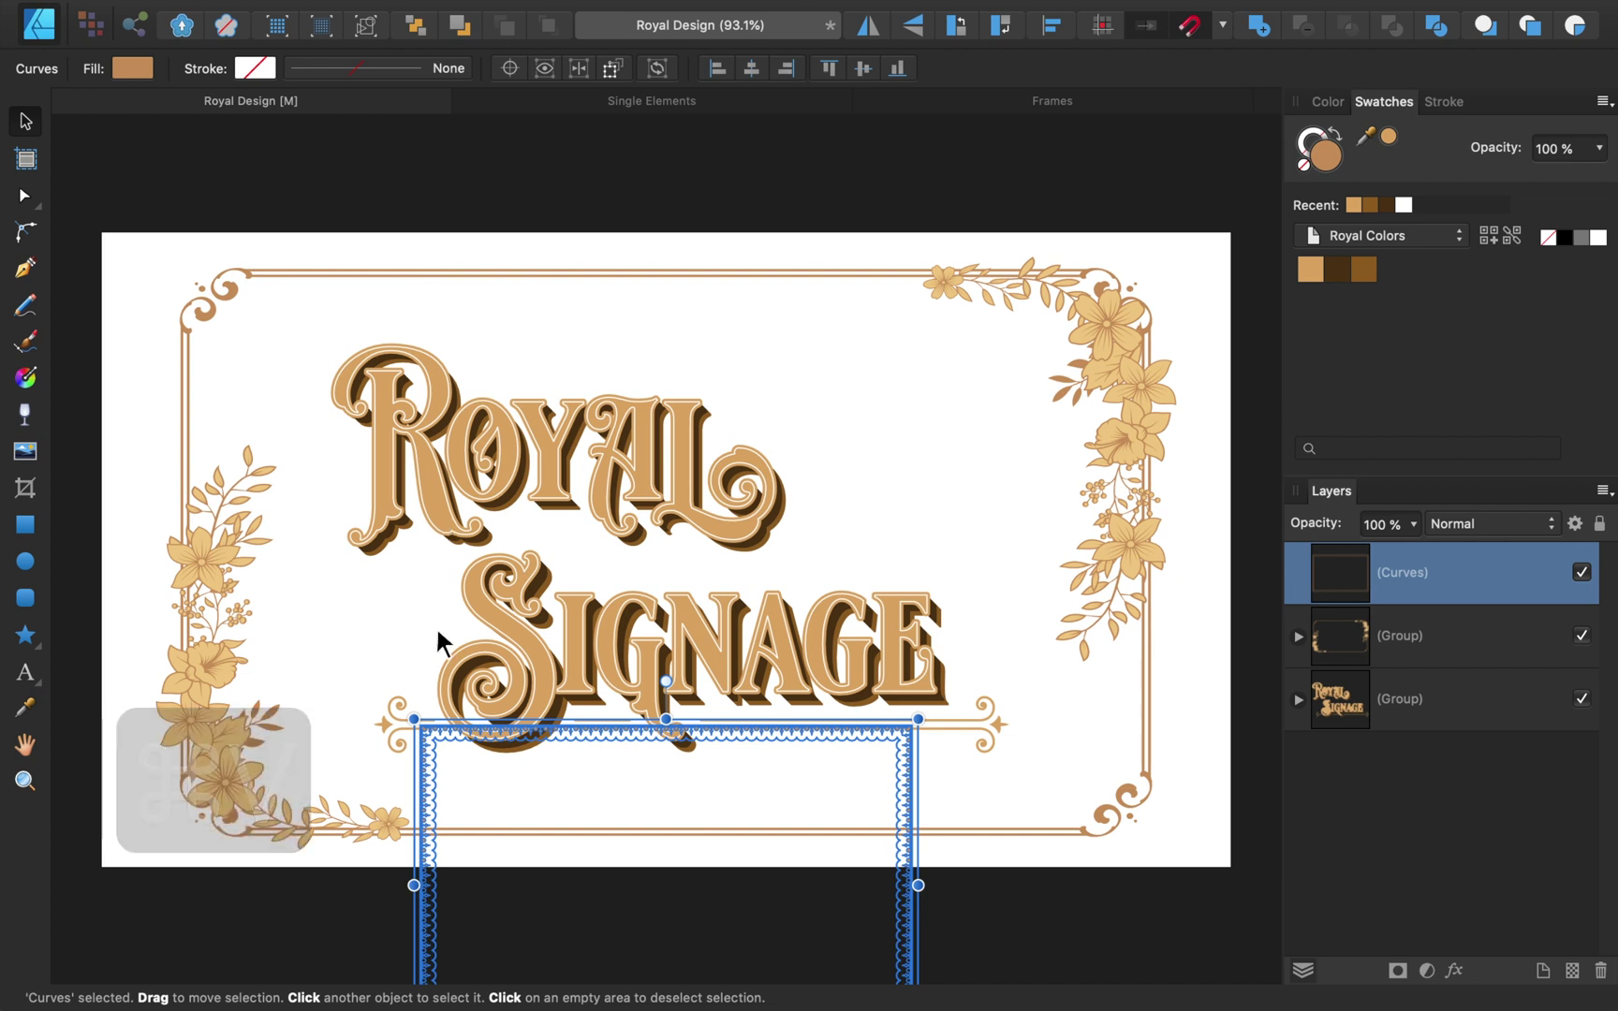
left_click_drag(430, 748, 153, 285)
left_click_drag(639, 422, 1214, 422)
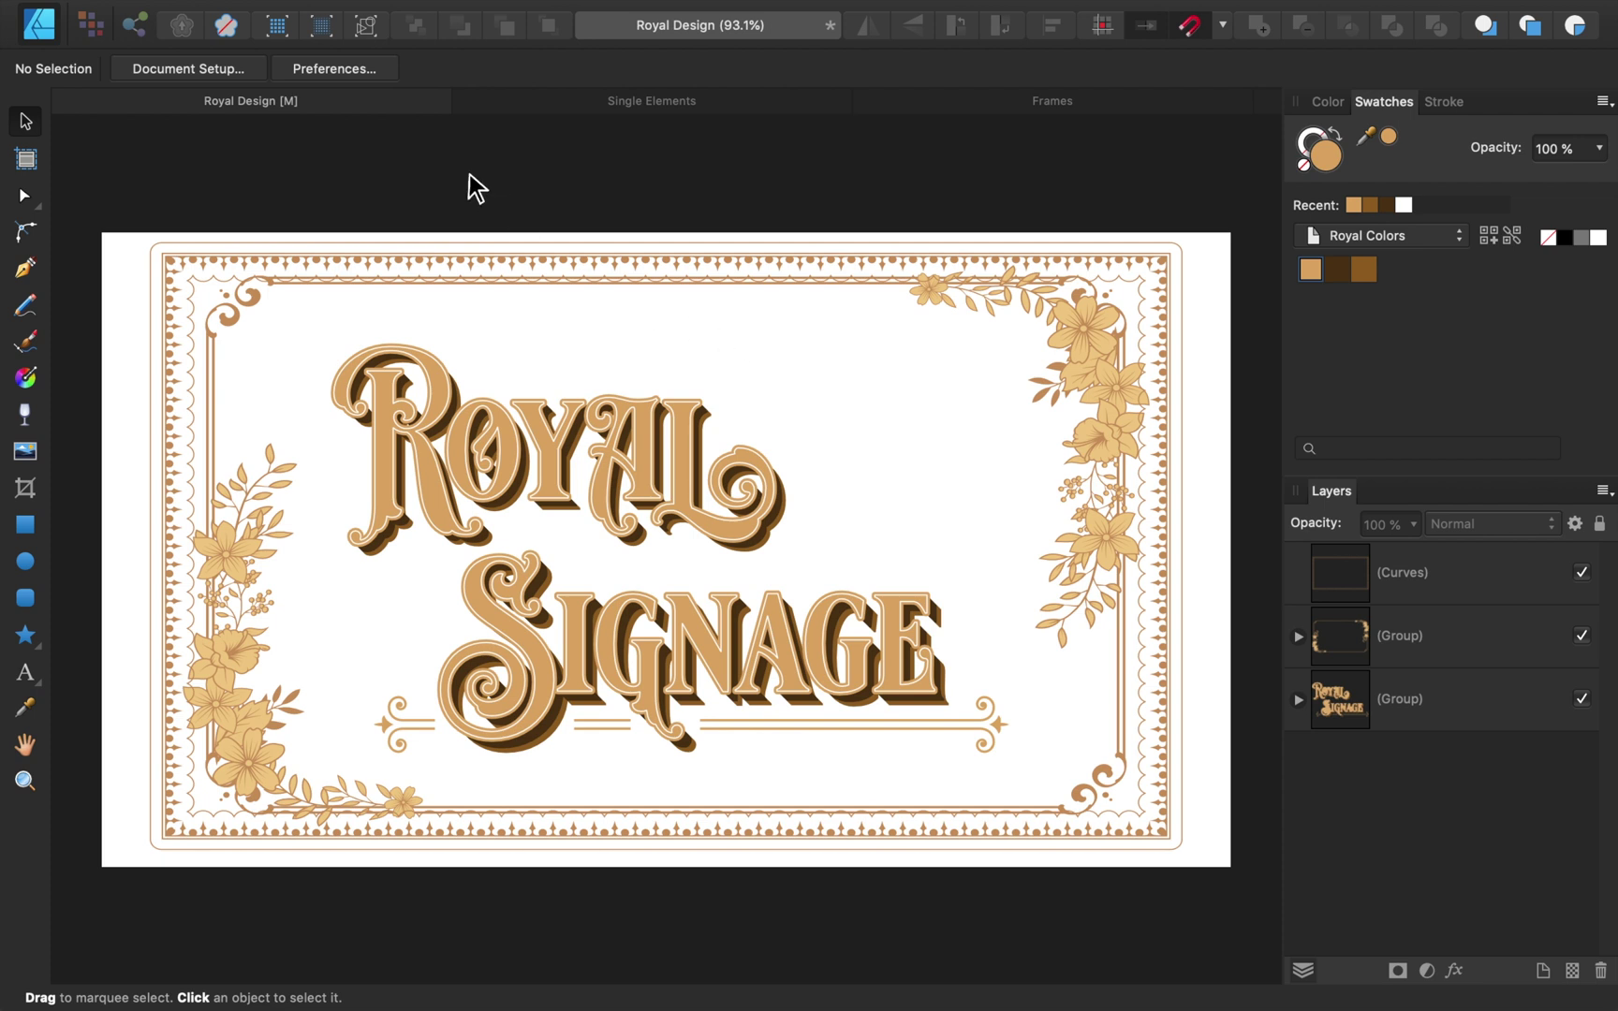
Place Paper Texture_DarkBlue.jpg over the whole page and move it to the bottom layer.
mouse_move(318, 11)
left_click(267, 14)
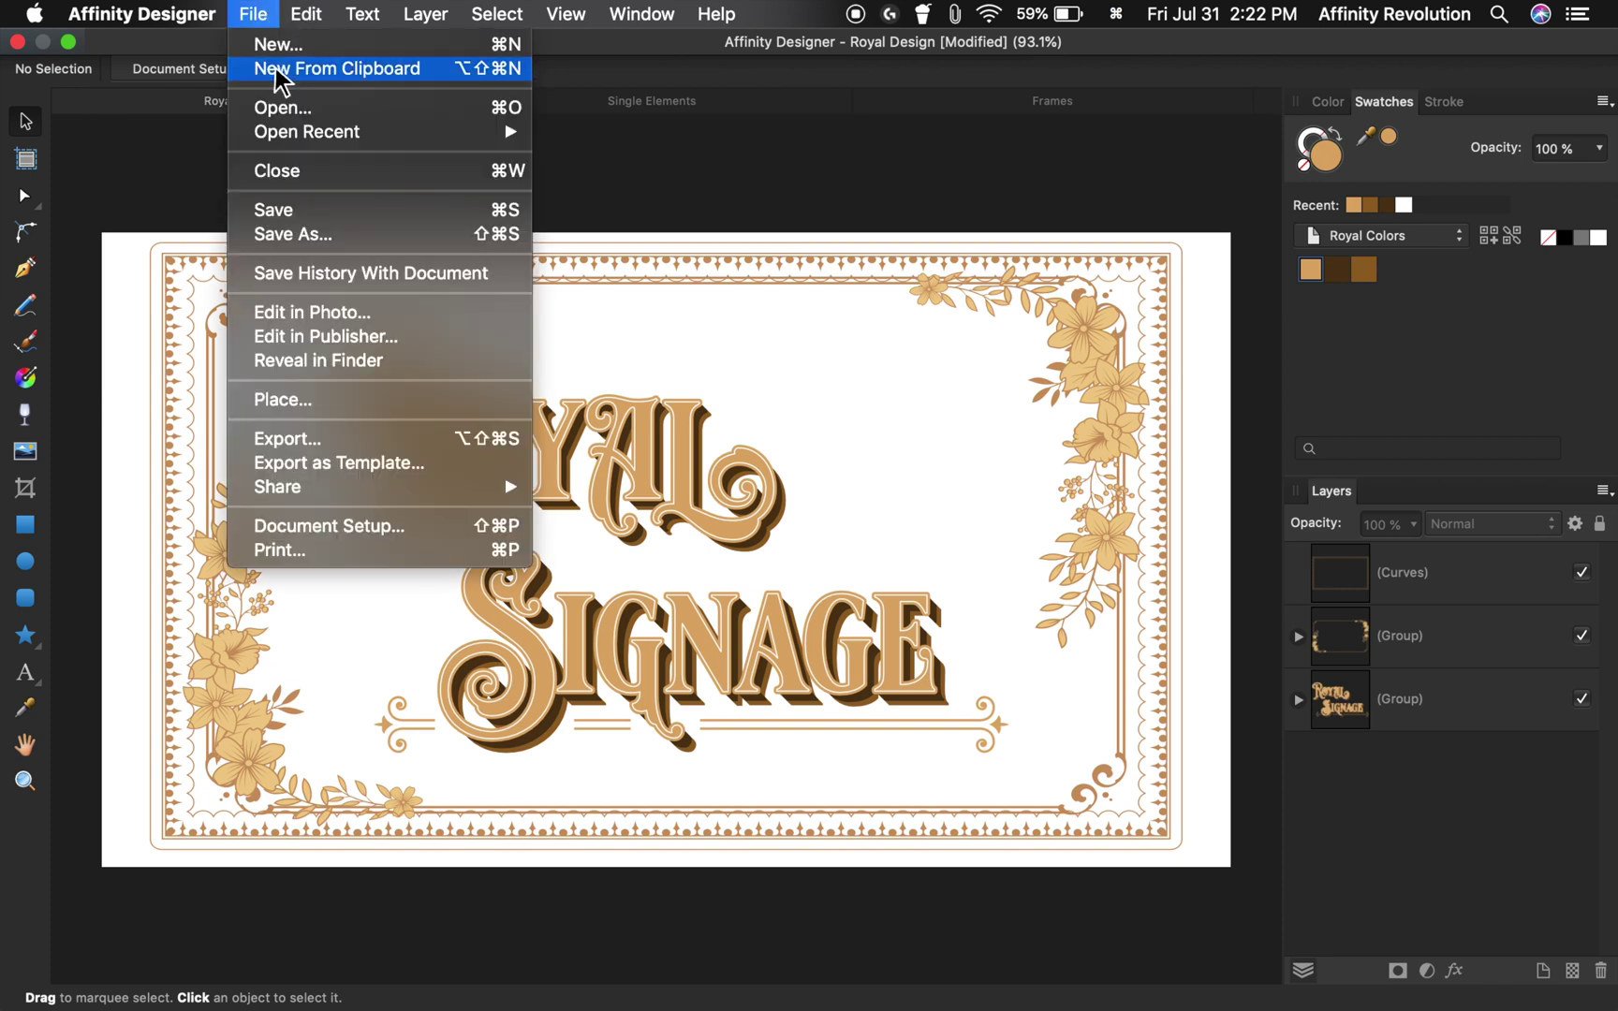
left_click(316, 400)
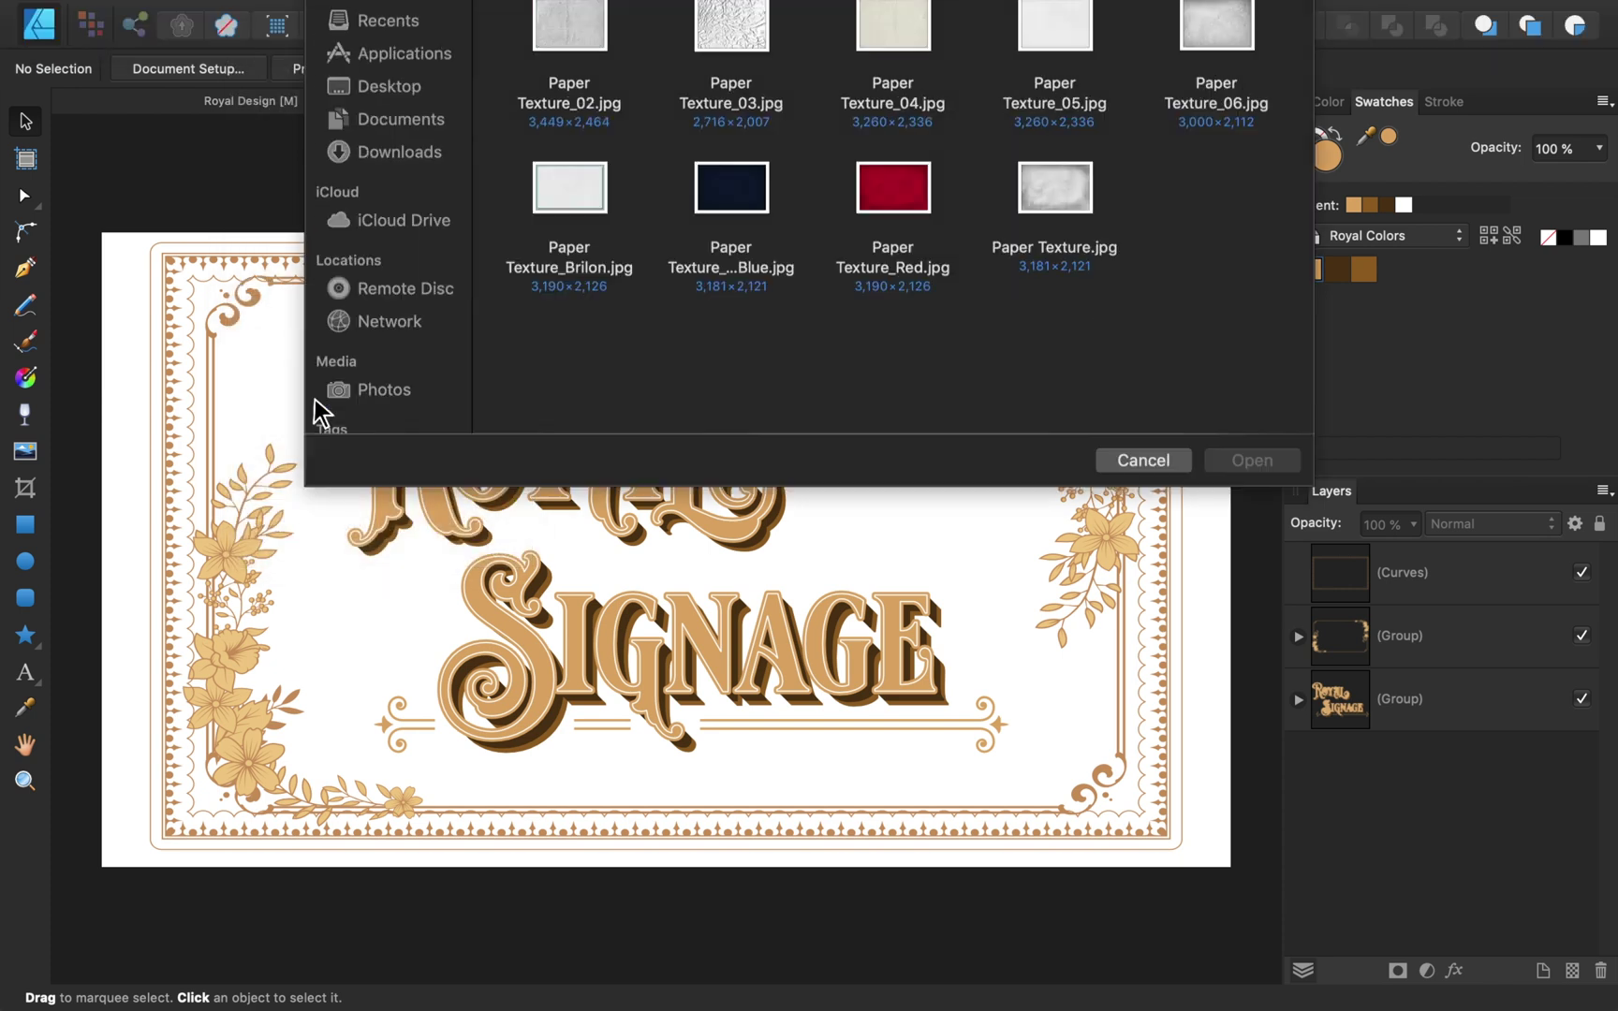
left_click(717, 279)
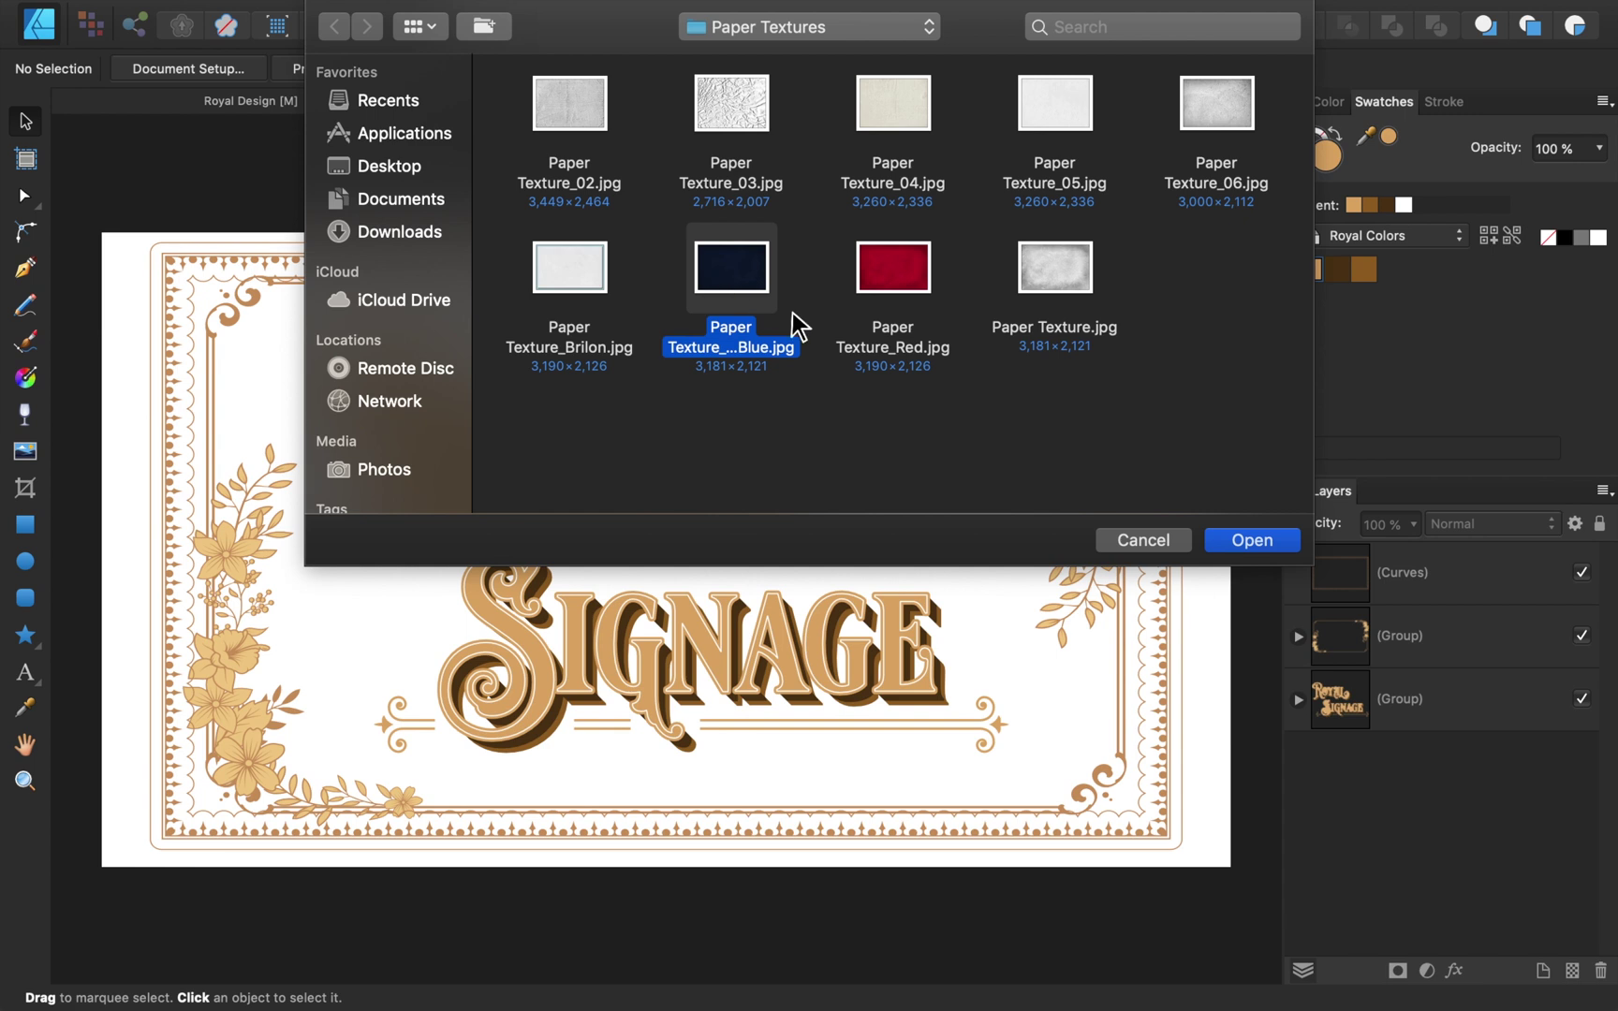
left_click(1235, 541)
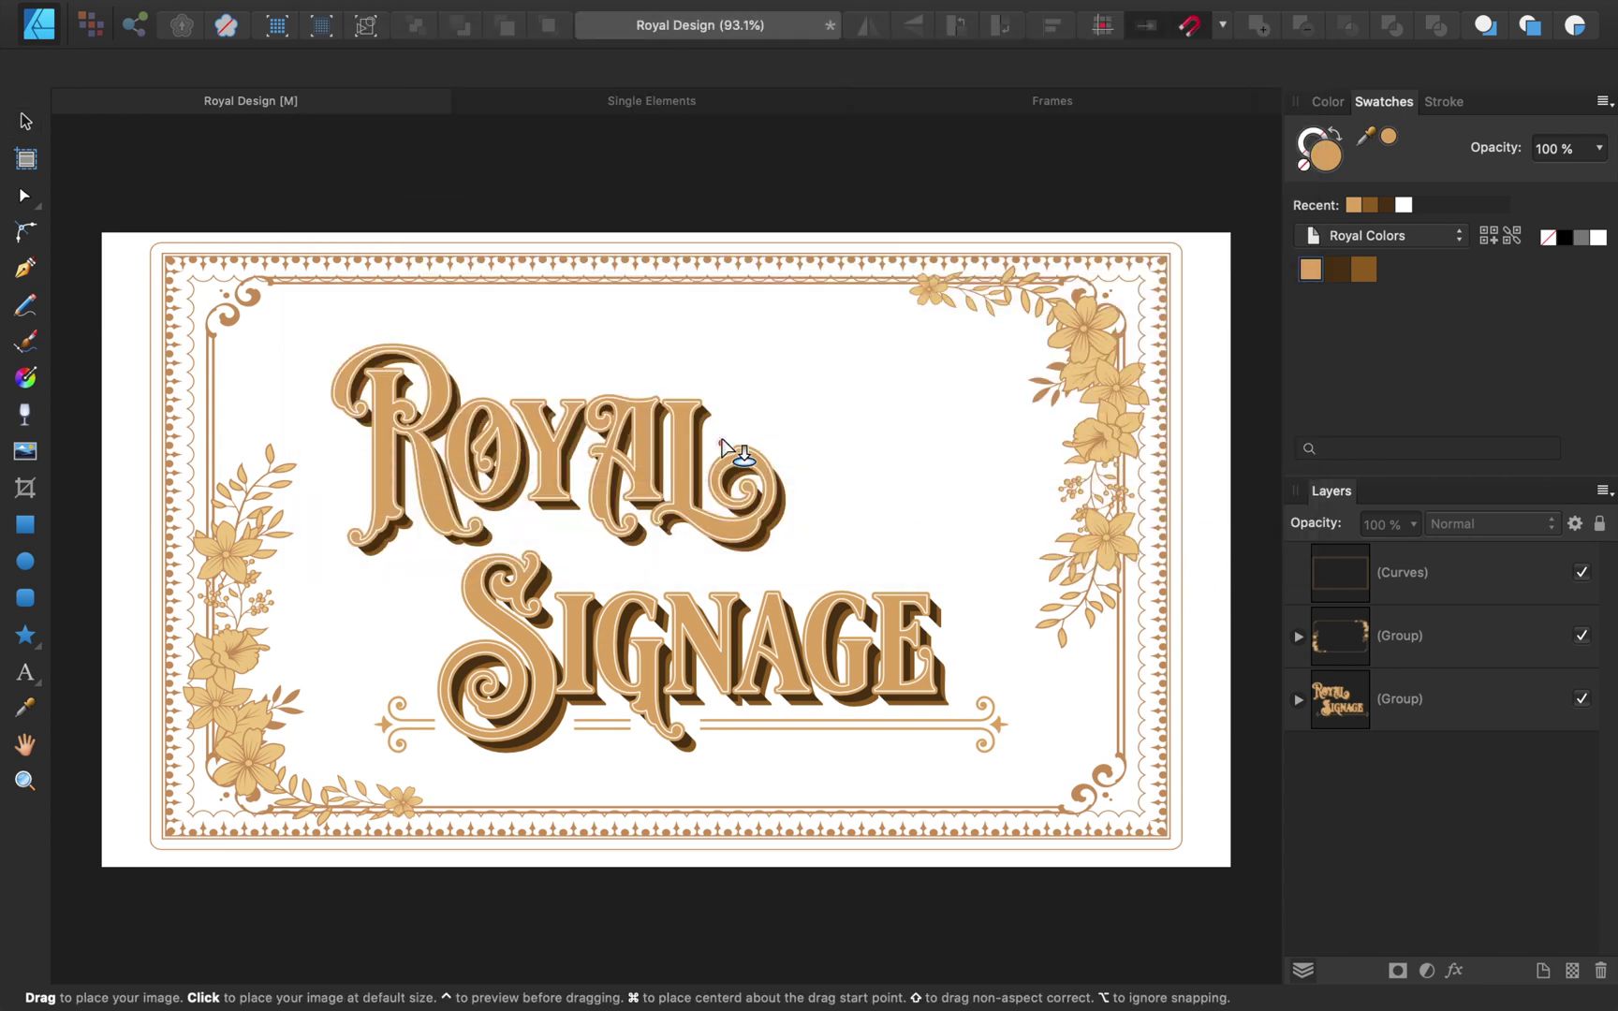
left_click_drag(79, 189, 1156, 865)
key("super+0")
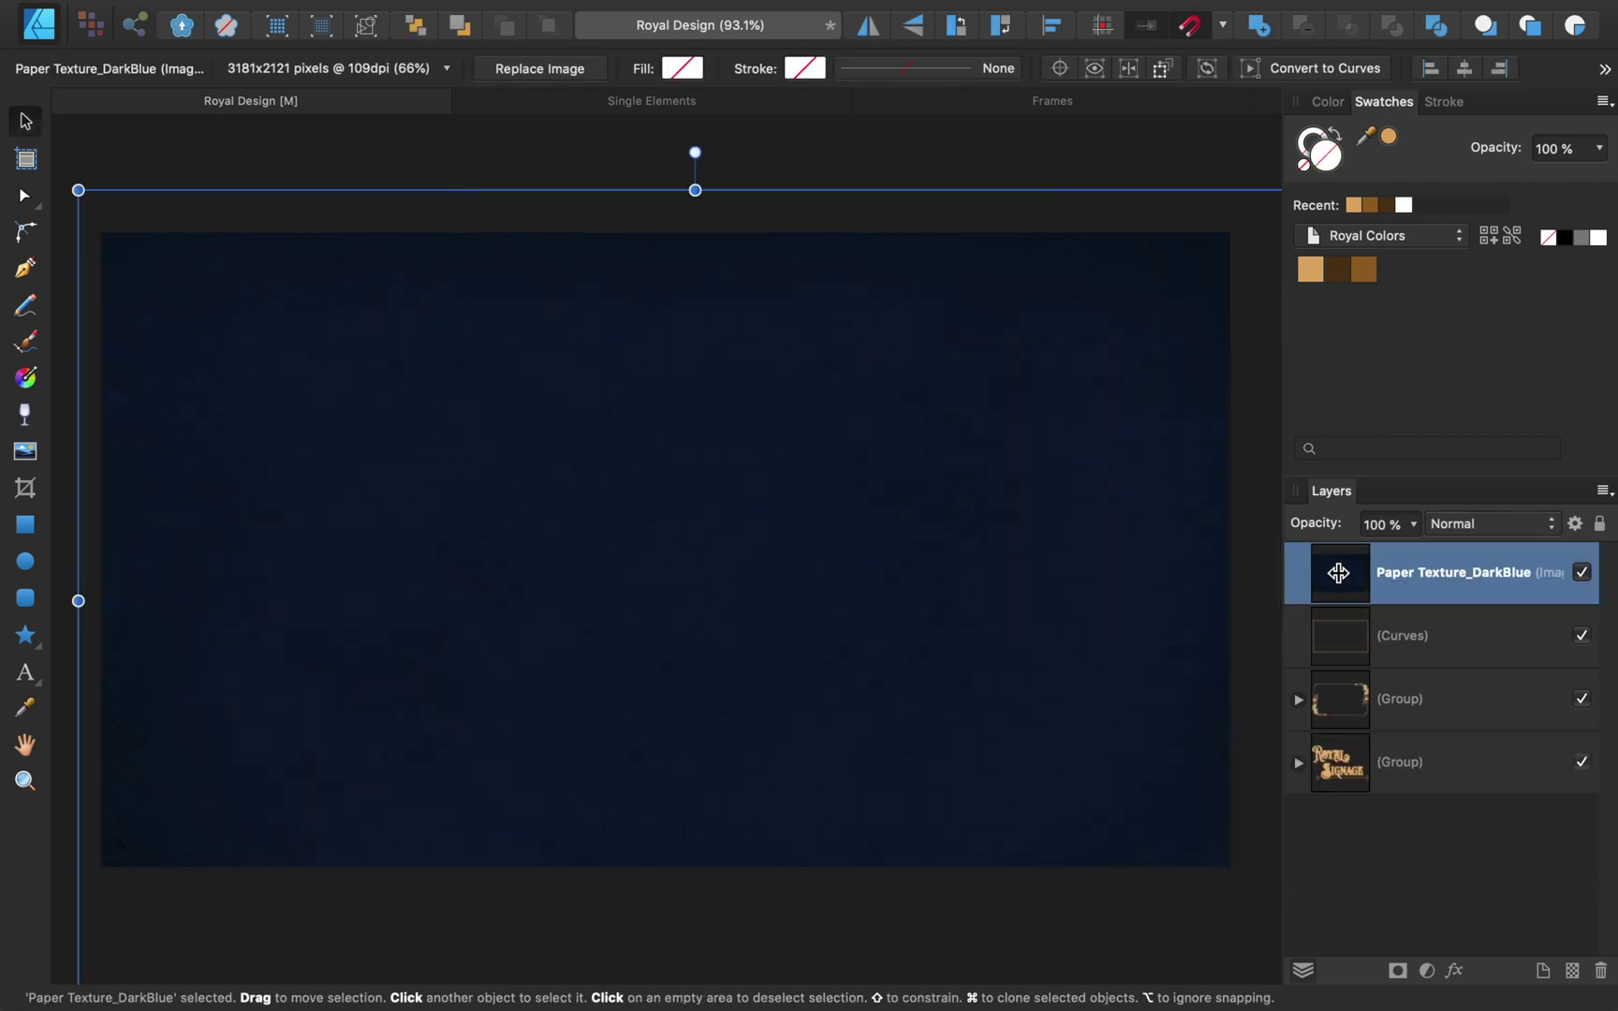
left_click_drag(1338, 572, 1307, 809)
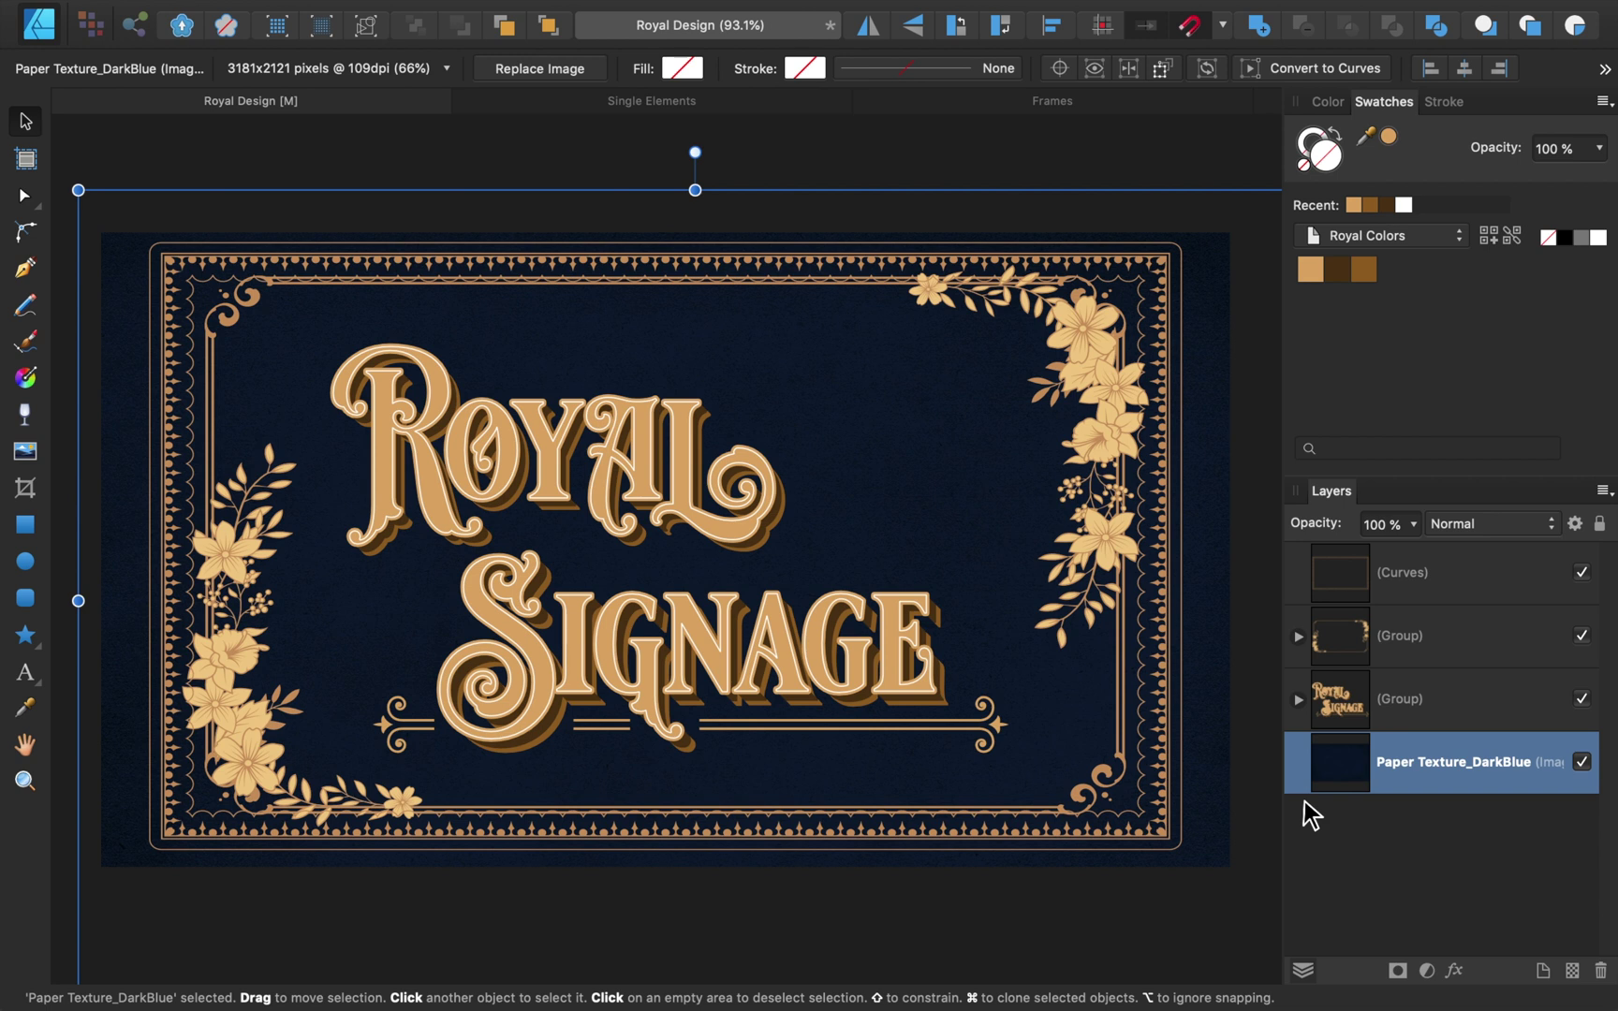
Place Paper Texture_05.jpg across the page and move its layer above all the artwork.
left_click(252, 13)
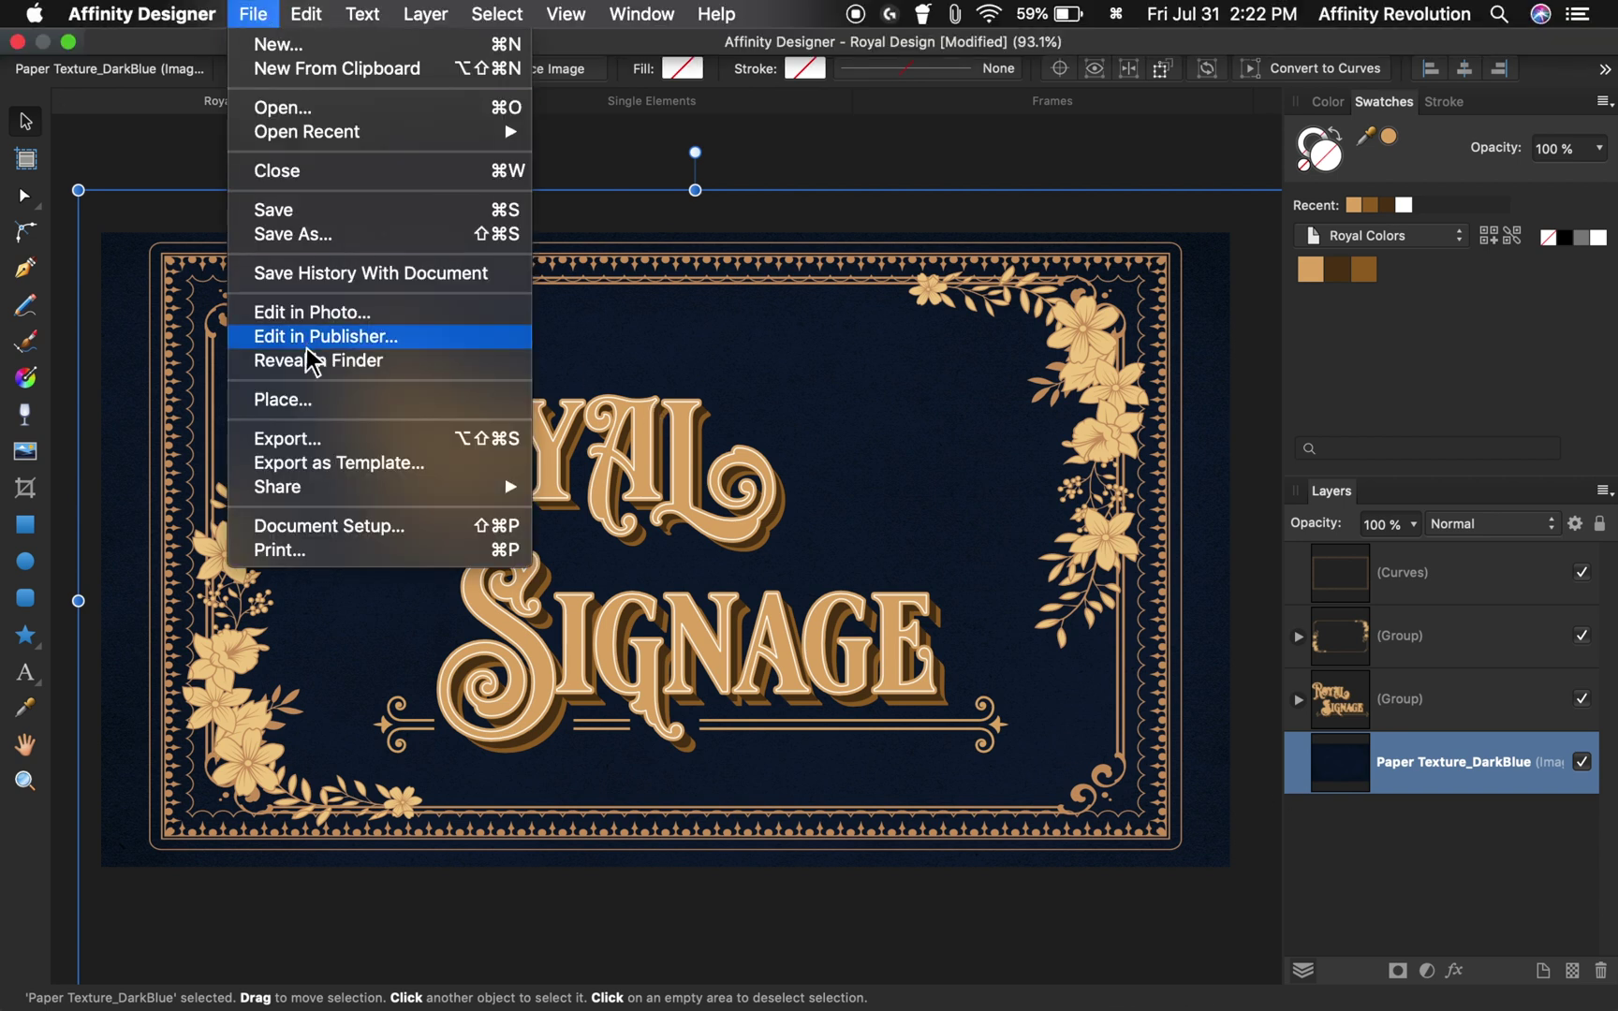
left_click(317, 400)
left_click(1053, 127)
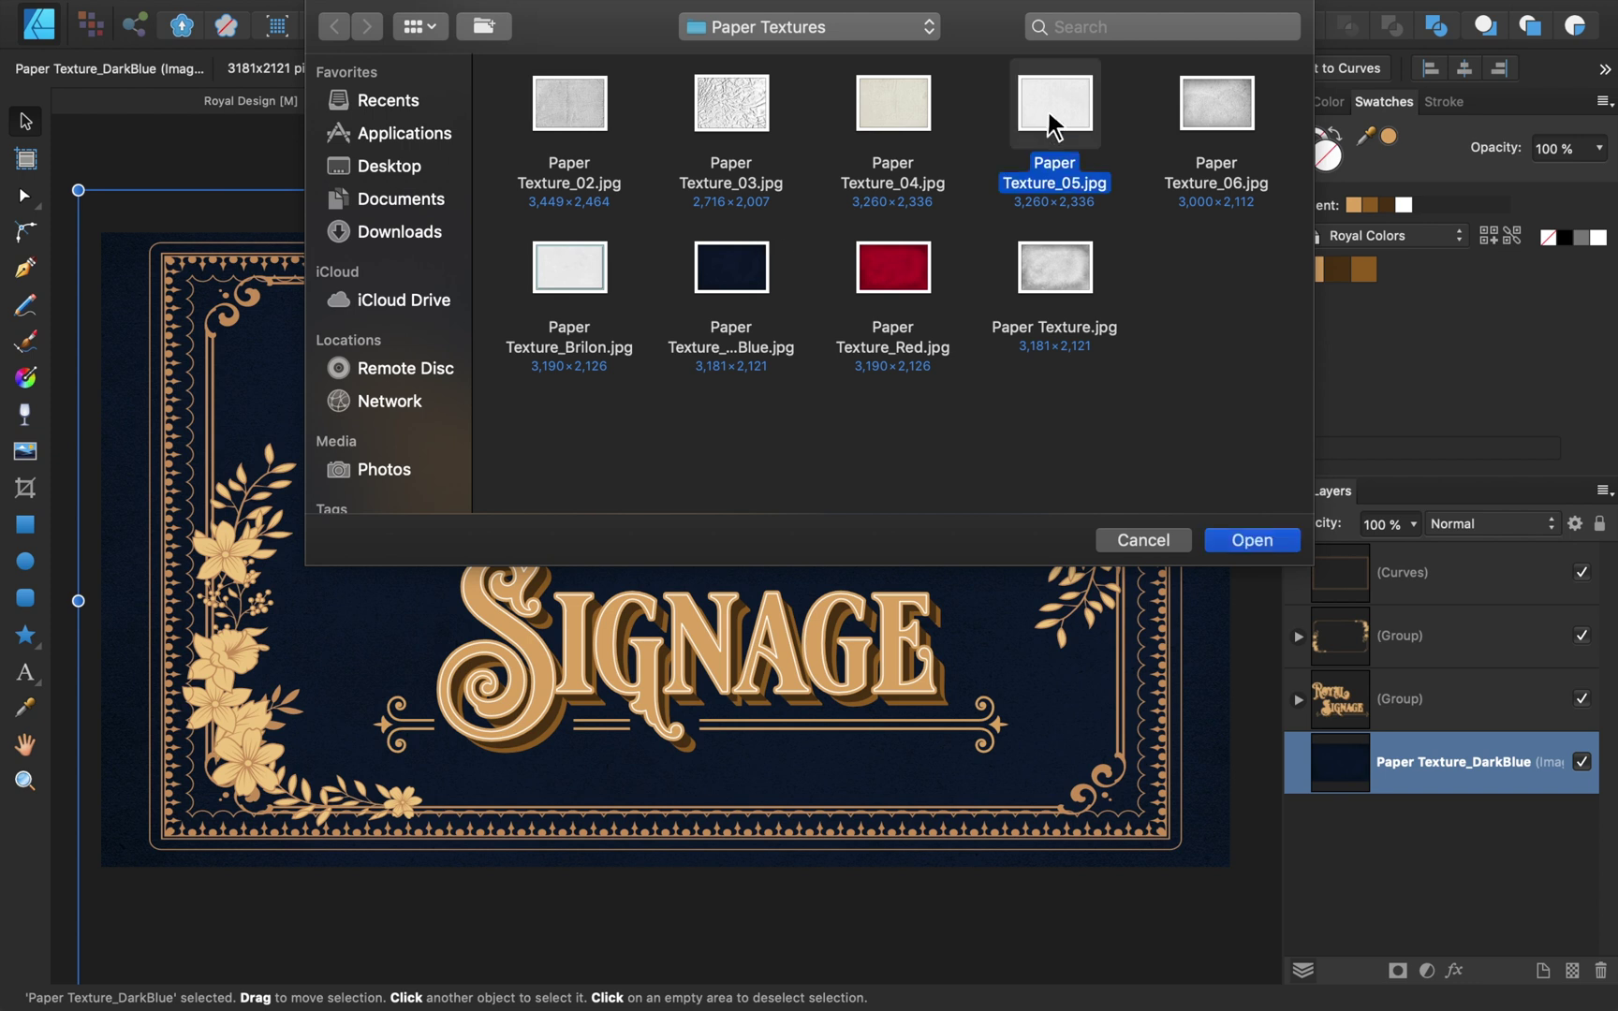
left_click(1251, 540)
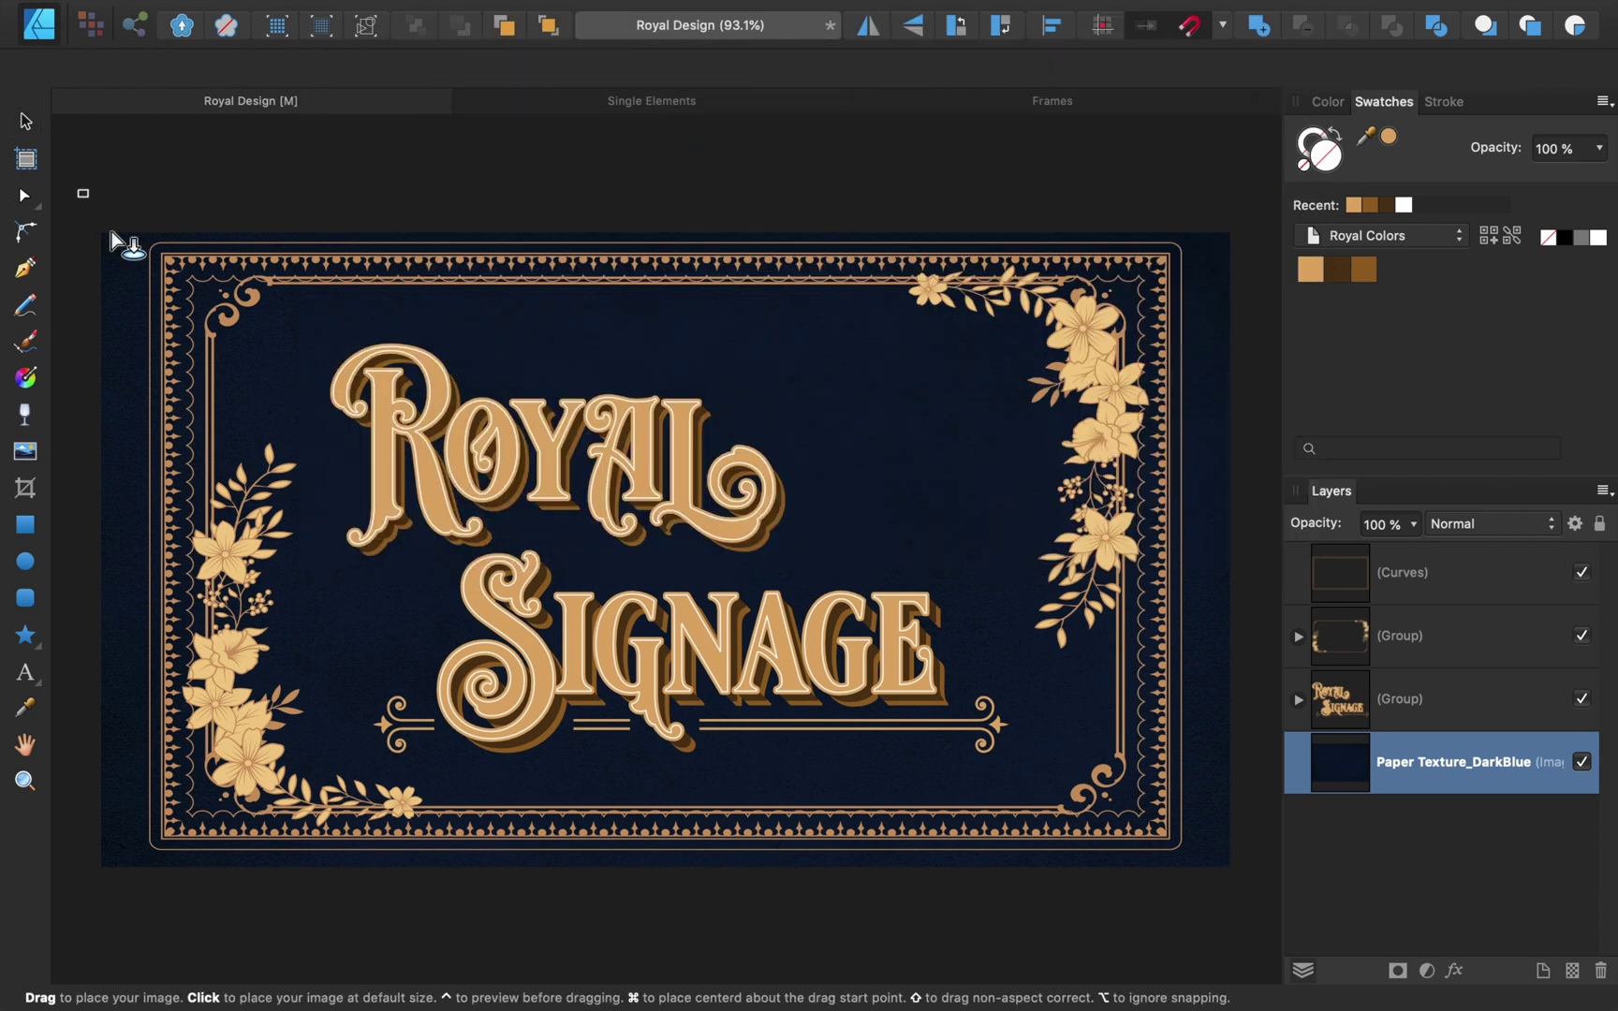
left_click_drag(113, 242, 1293, 881)
key("super+0")
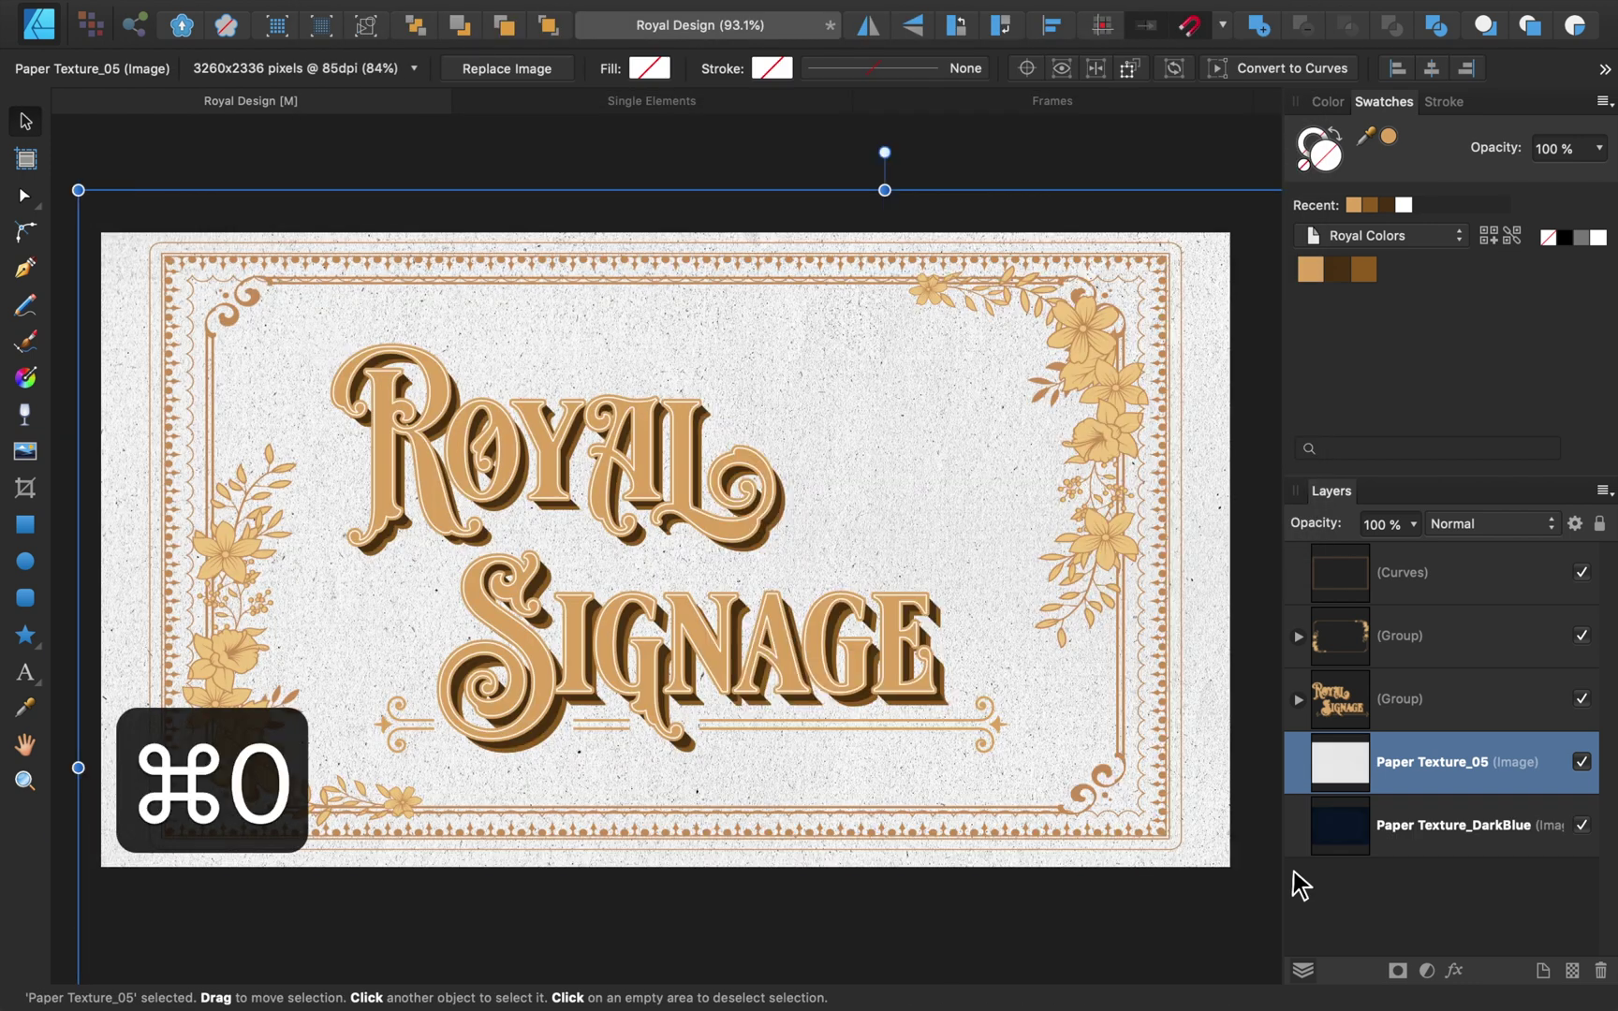
left_click_drag(1329, 787, 1312, 545)
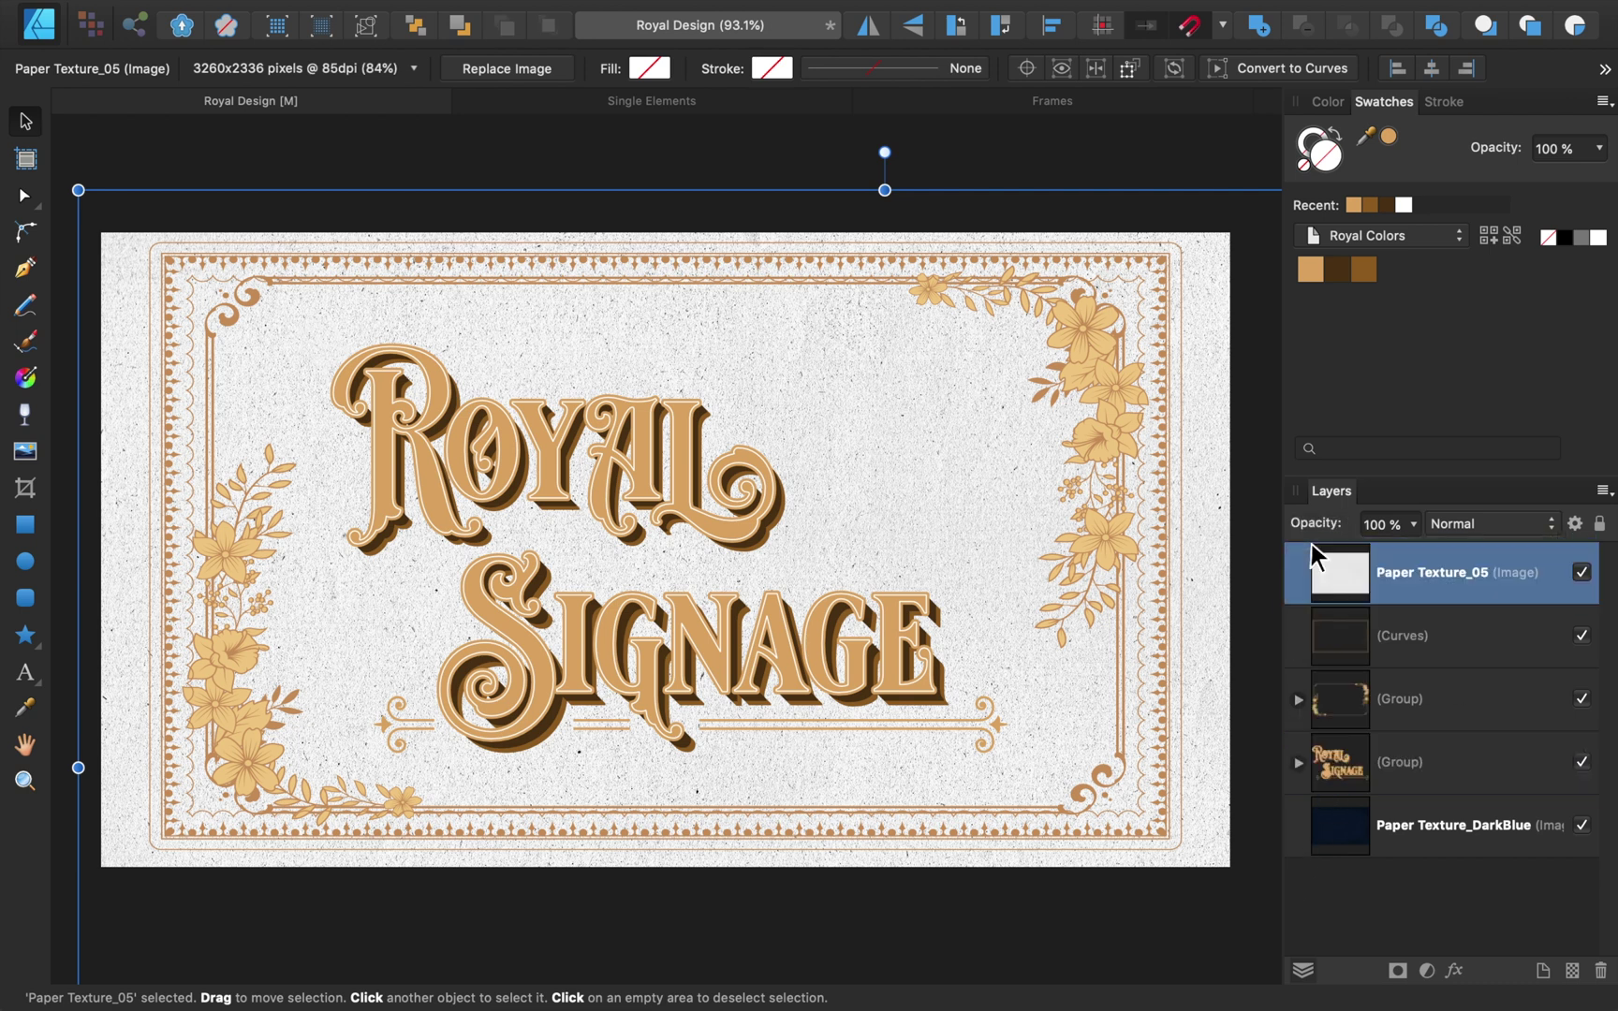
Set the texture's blend mode to Multiply and duplicate the layer.
left_click(1488, 522)
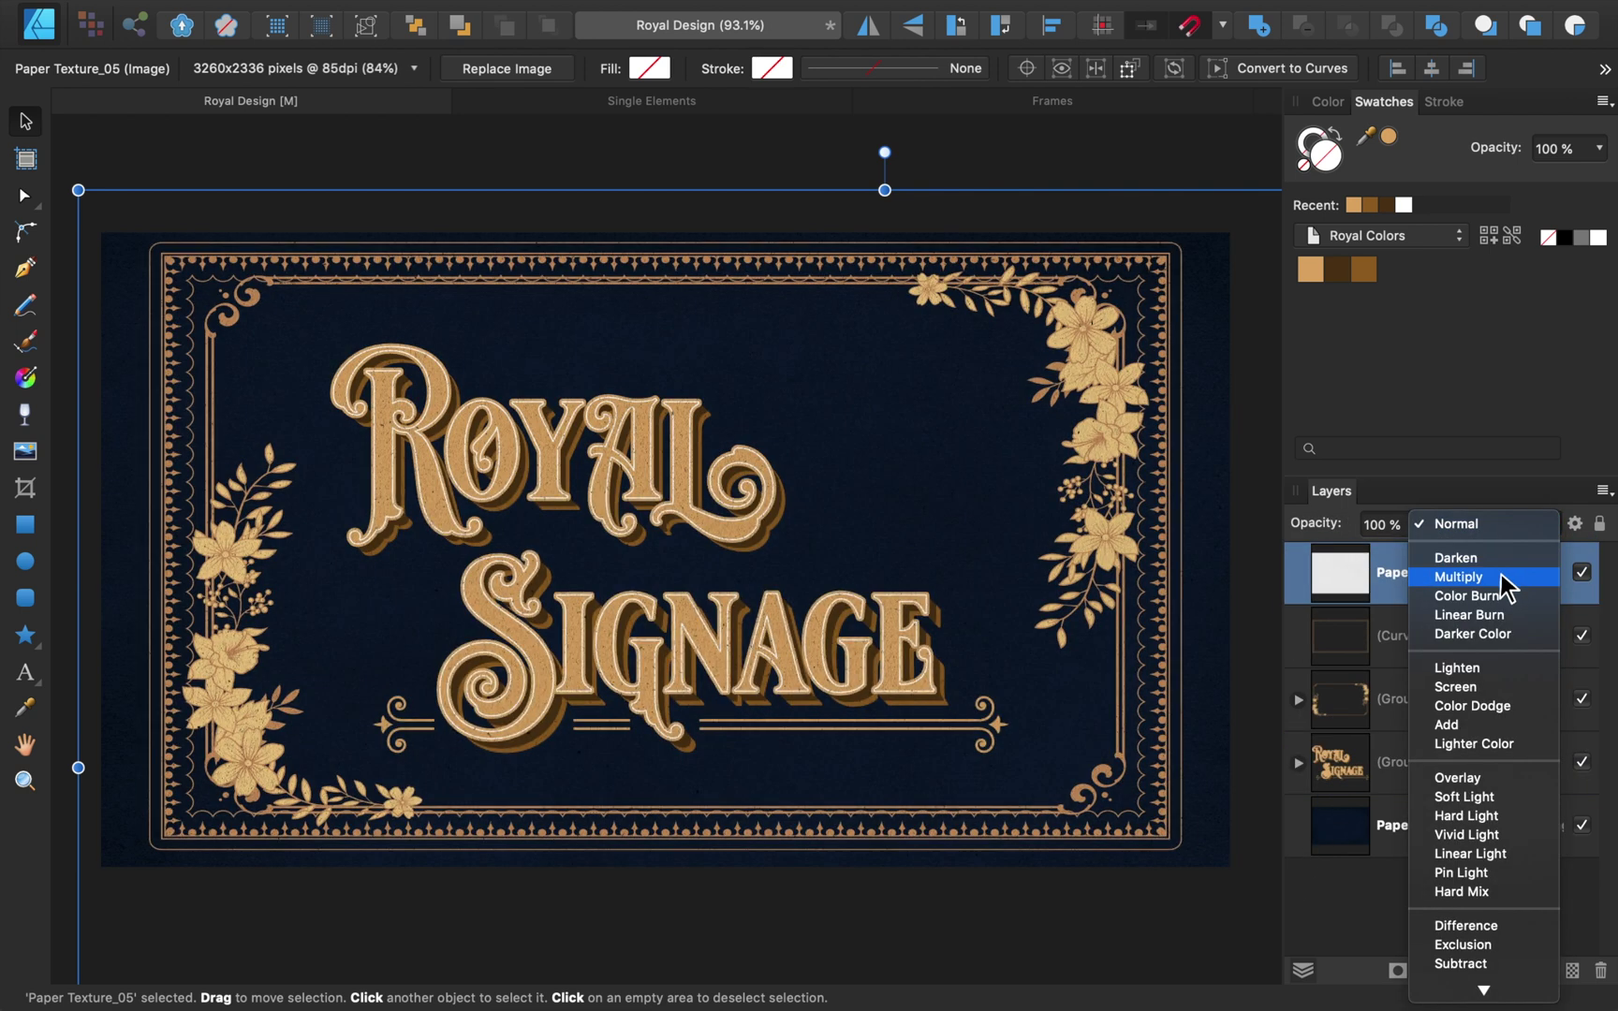
left_click(1500, 577)
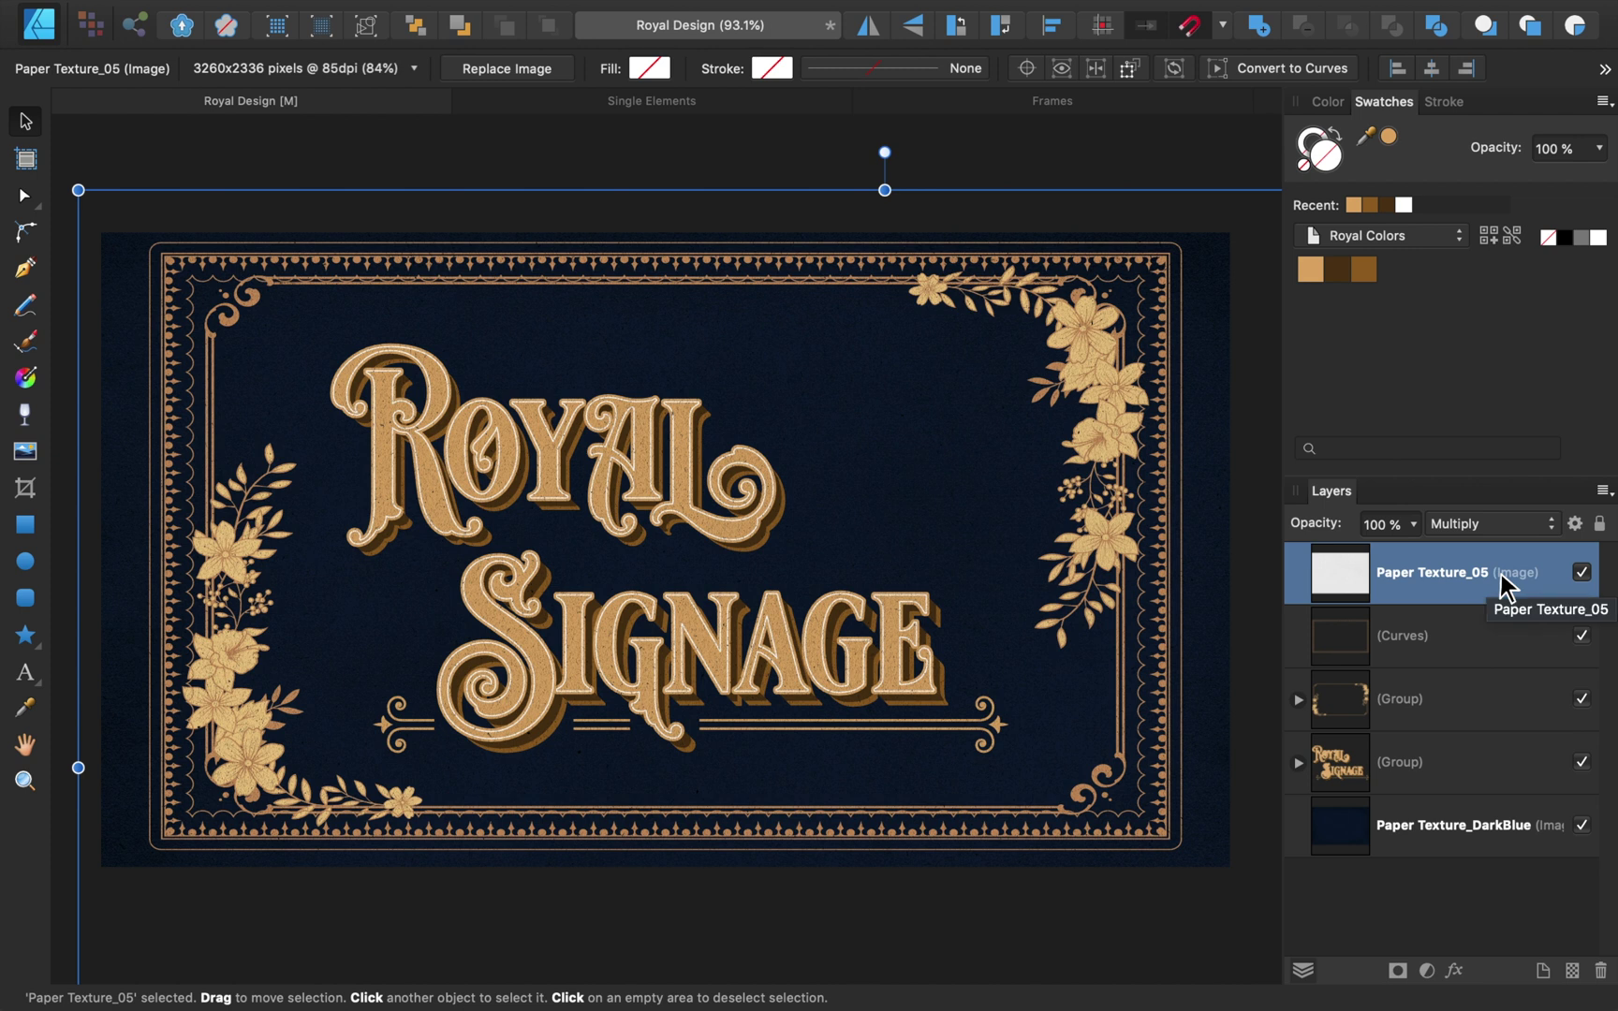
key("super+j")
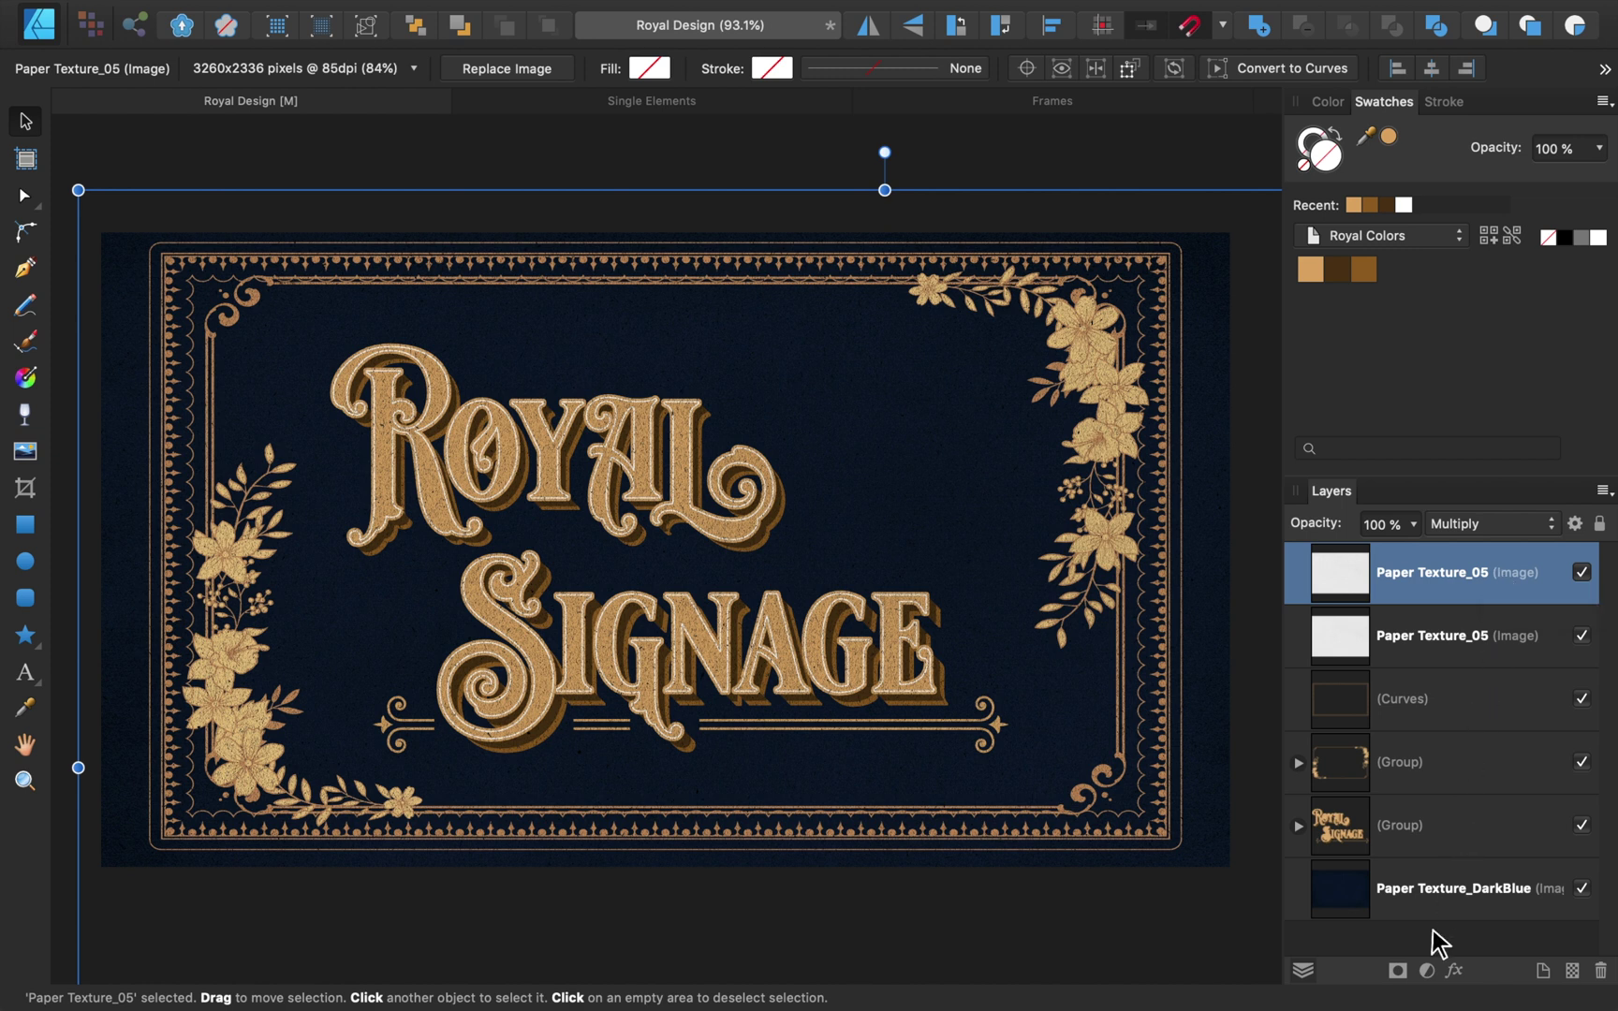
left_click(1424, 972)
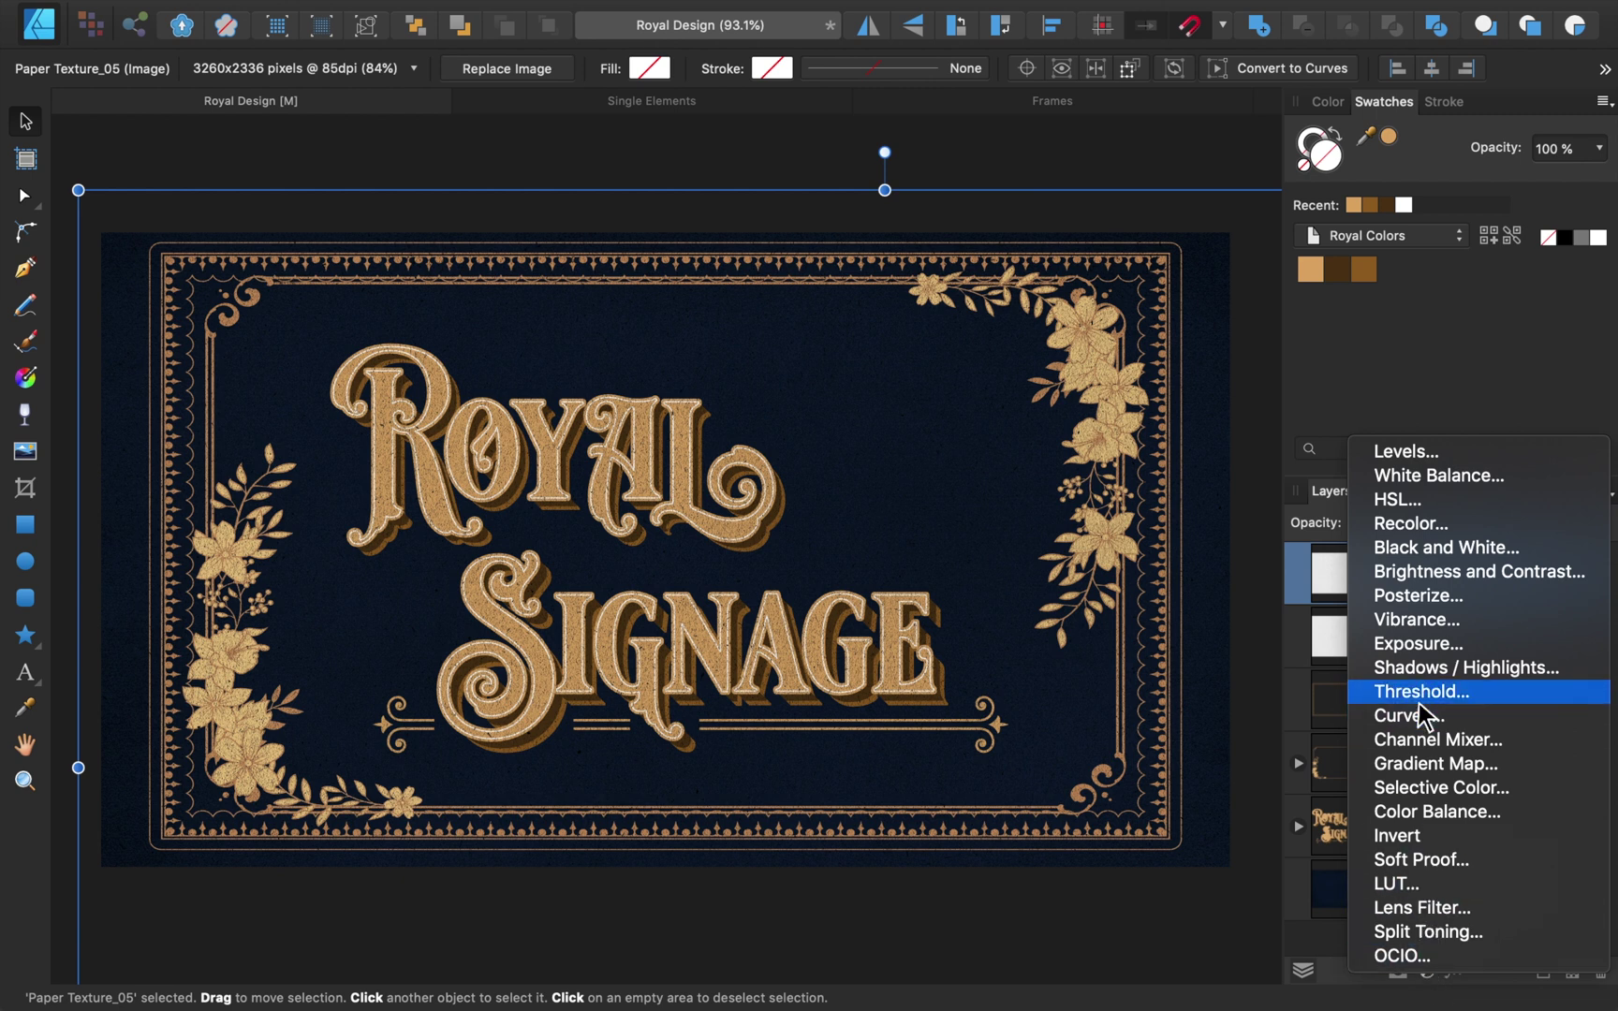
Add a Brightness/Contrast adjustment at the top with 34% brightness and 4% contrast.
left_click(1424, 573)
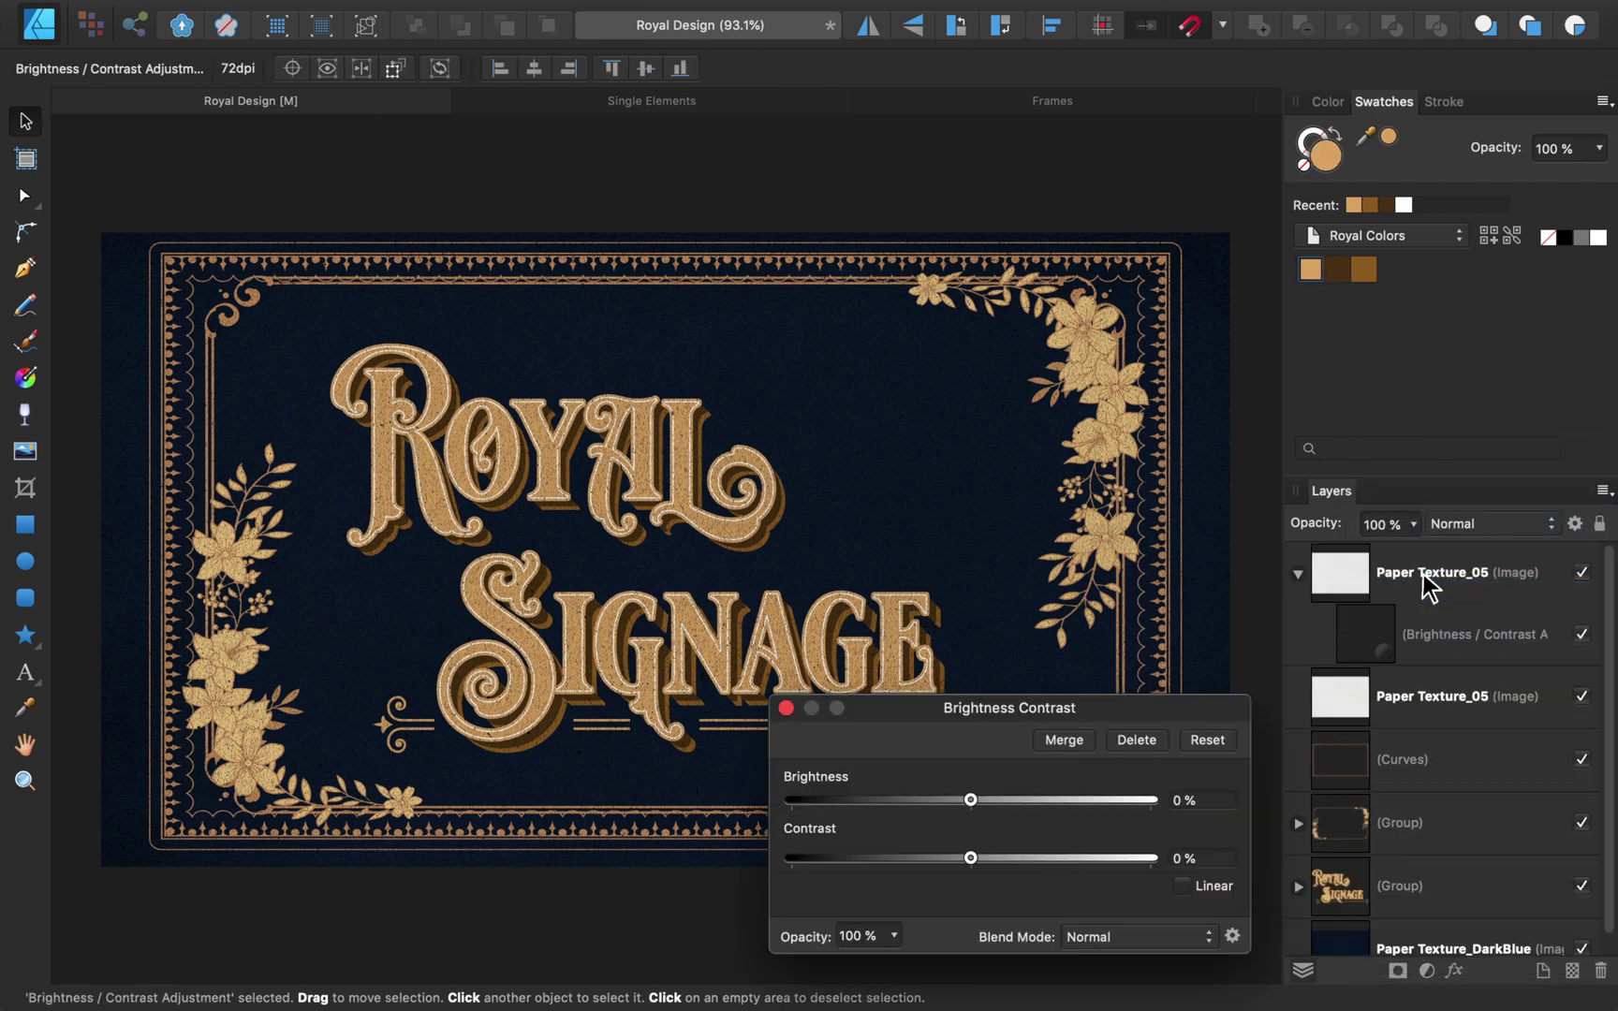
left_click(1364, 641)
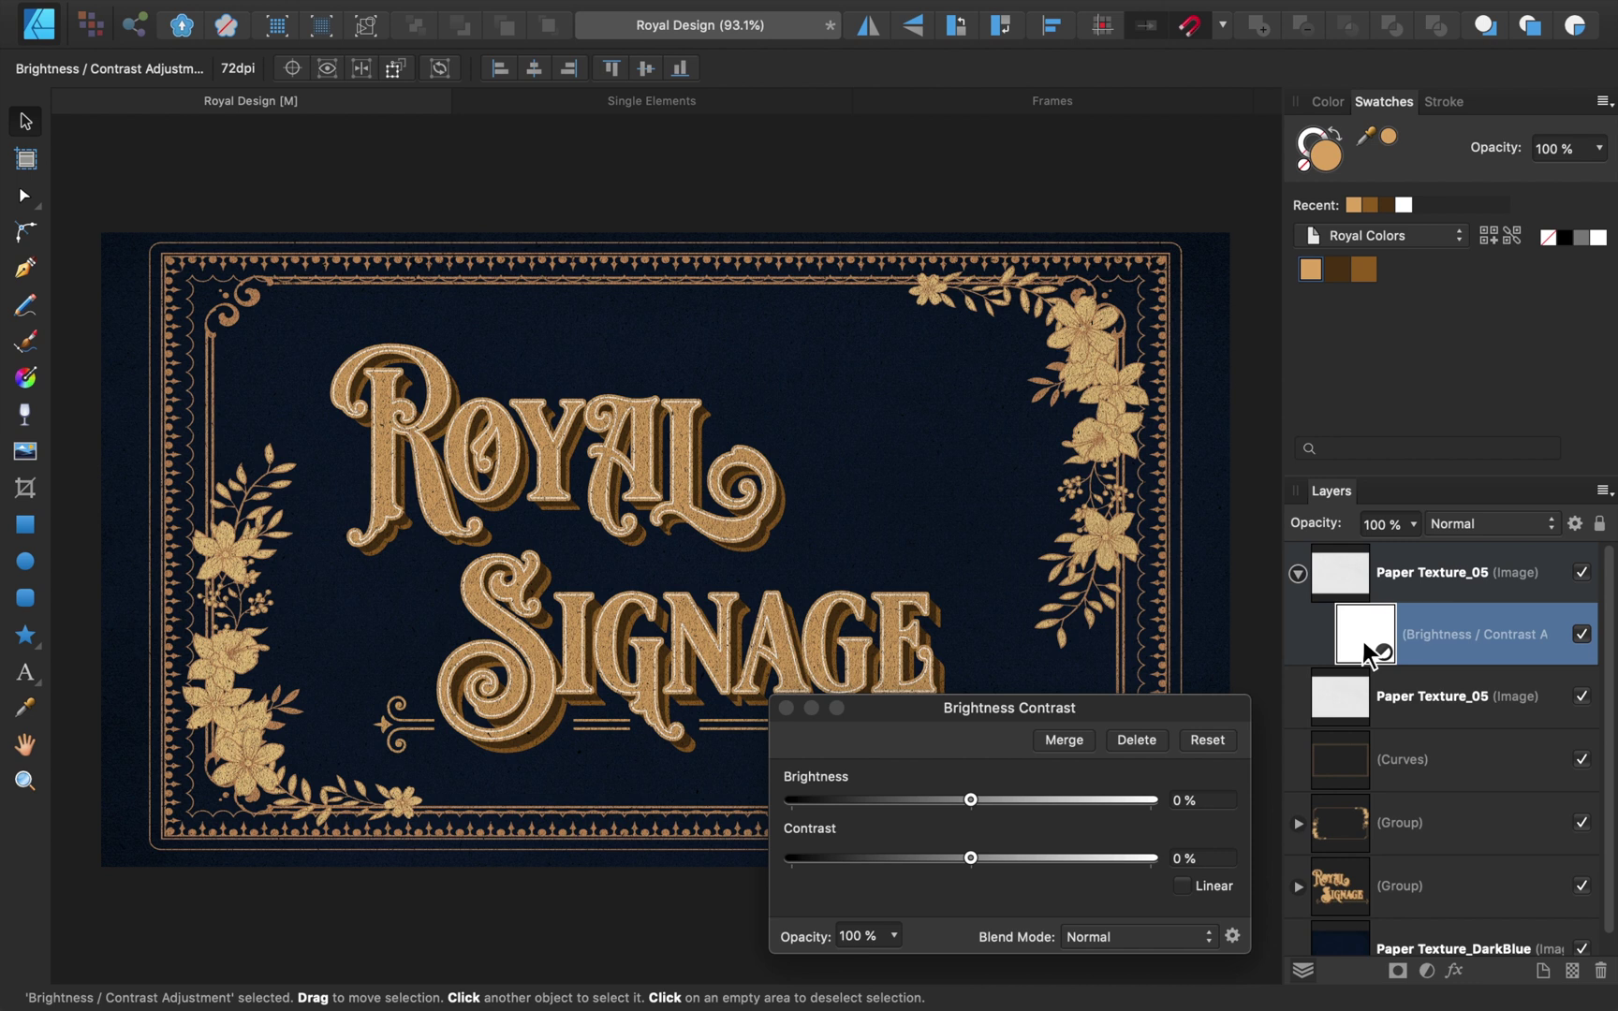
left_click_drag(1331, 581, 1324, 562)
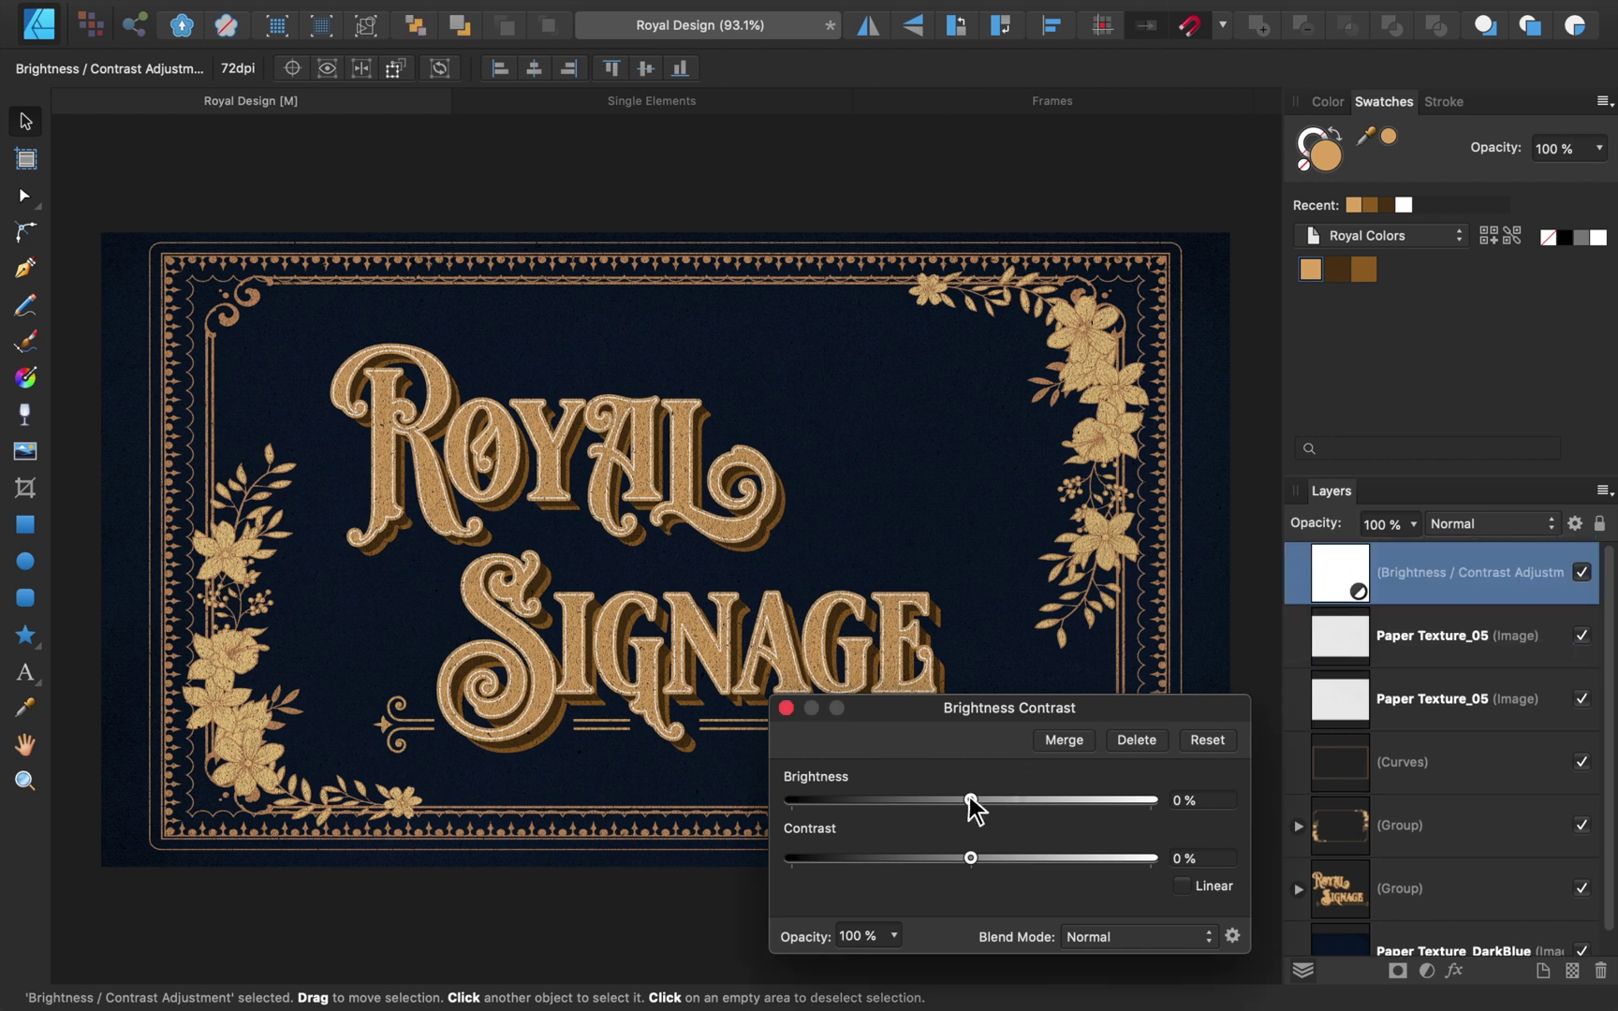
left_click_drag(970, 802, 1032, 801)
left_click_drag(970, 857, 977, 857)
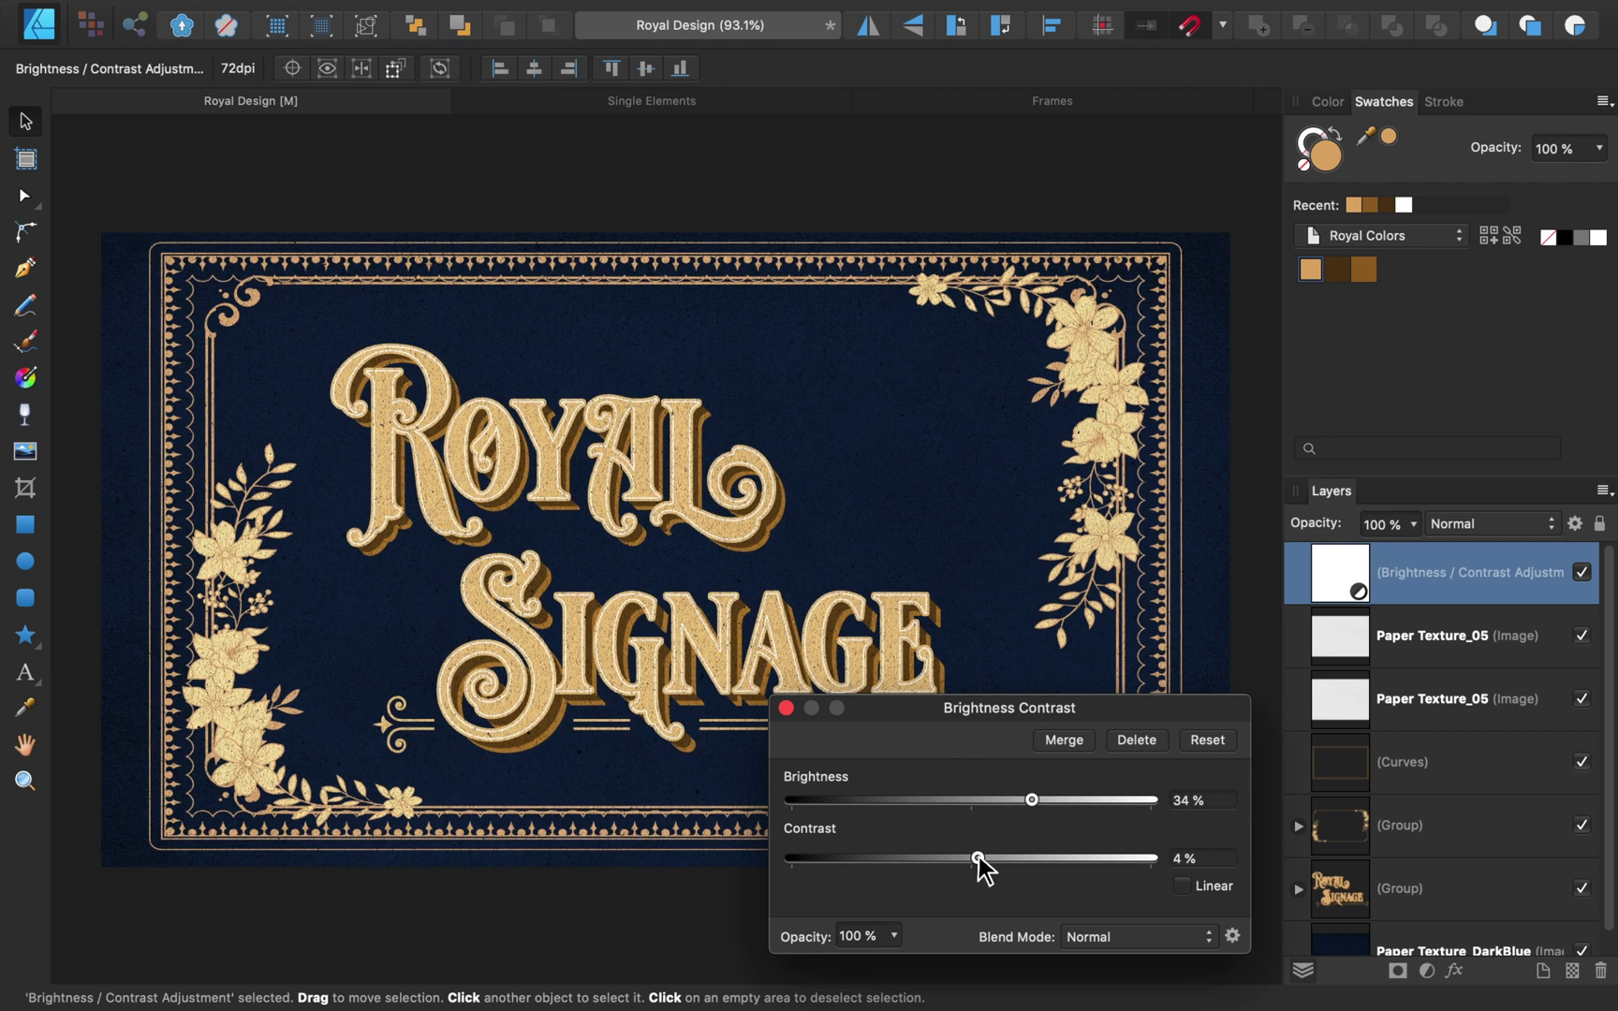
left_click(785, 708)
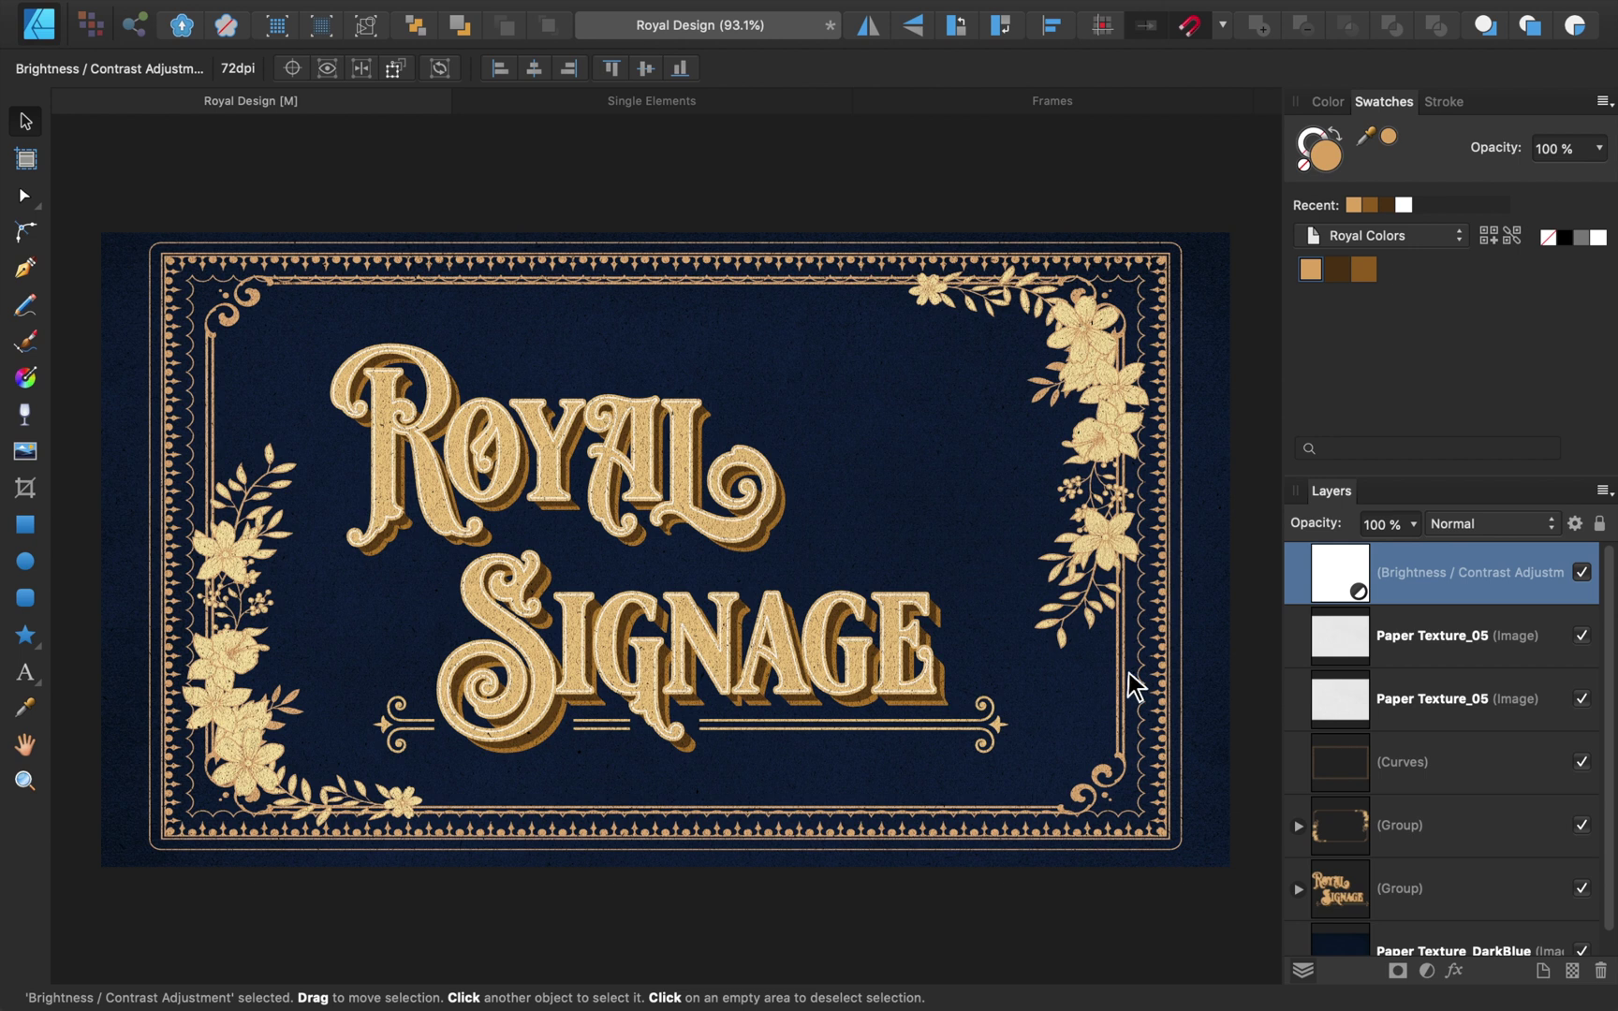
Toggle the Brightness/Contrast adjustment off and on to compare before and after.
left_click(1582, 571)
left_click(1582, 572)
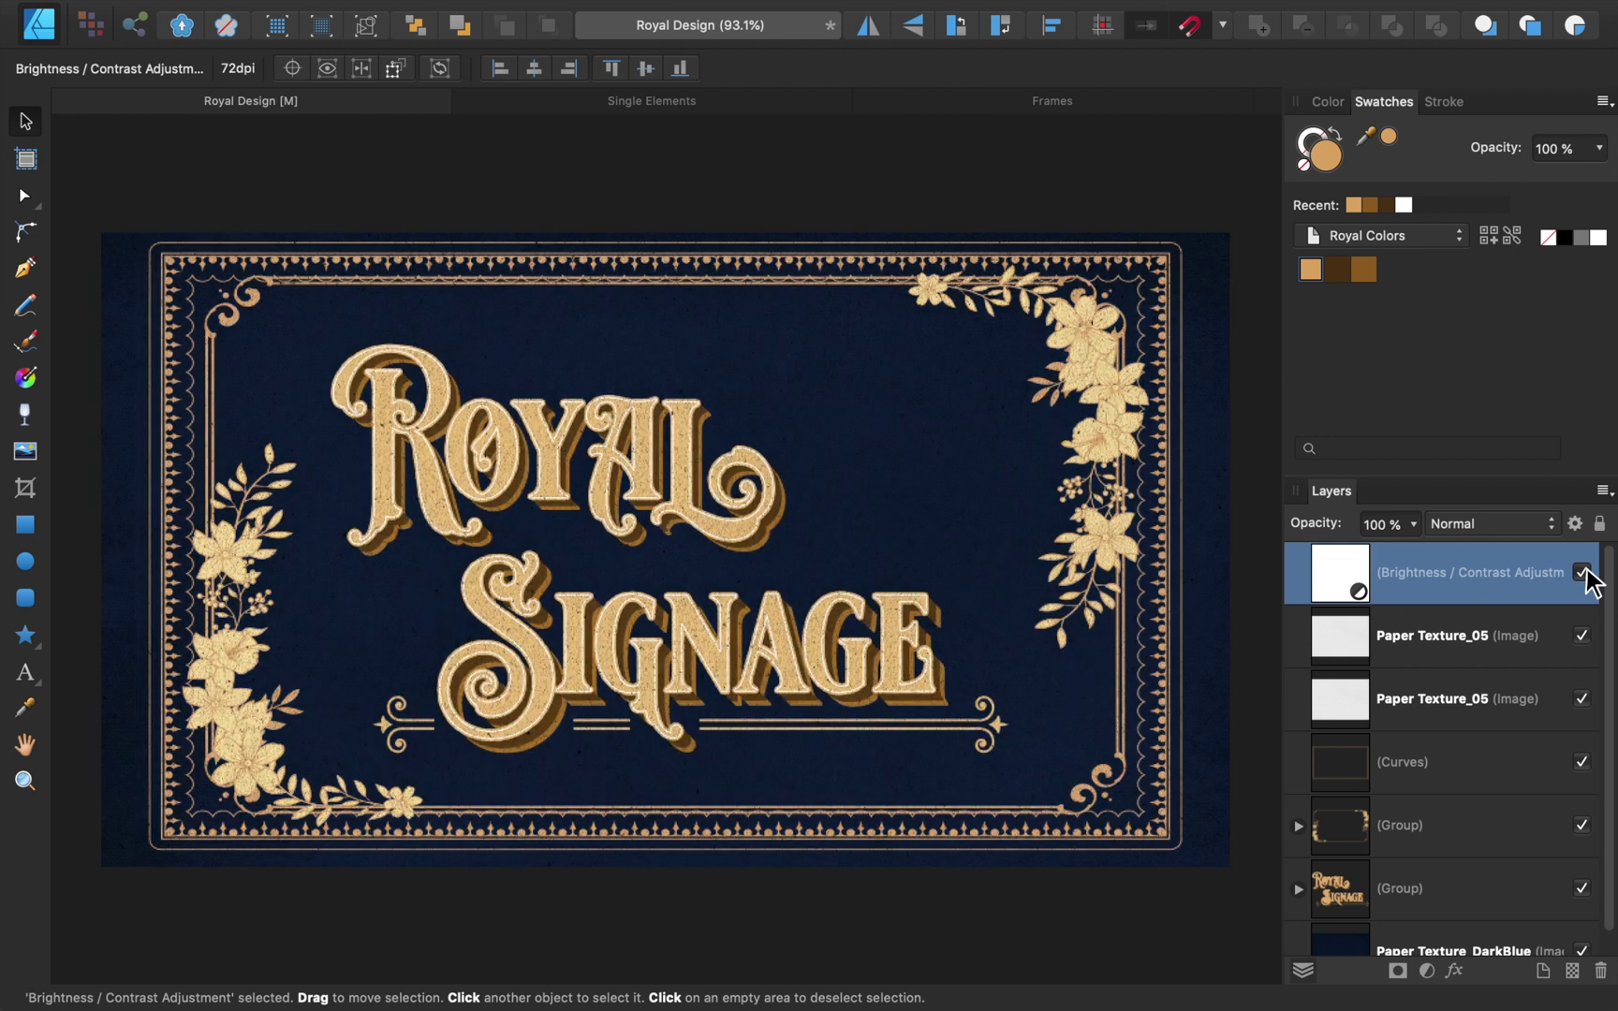
left_click(1582, 572)
left_click(1582, 572)
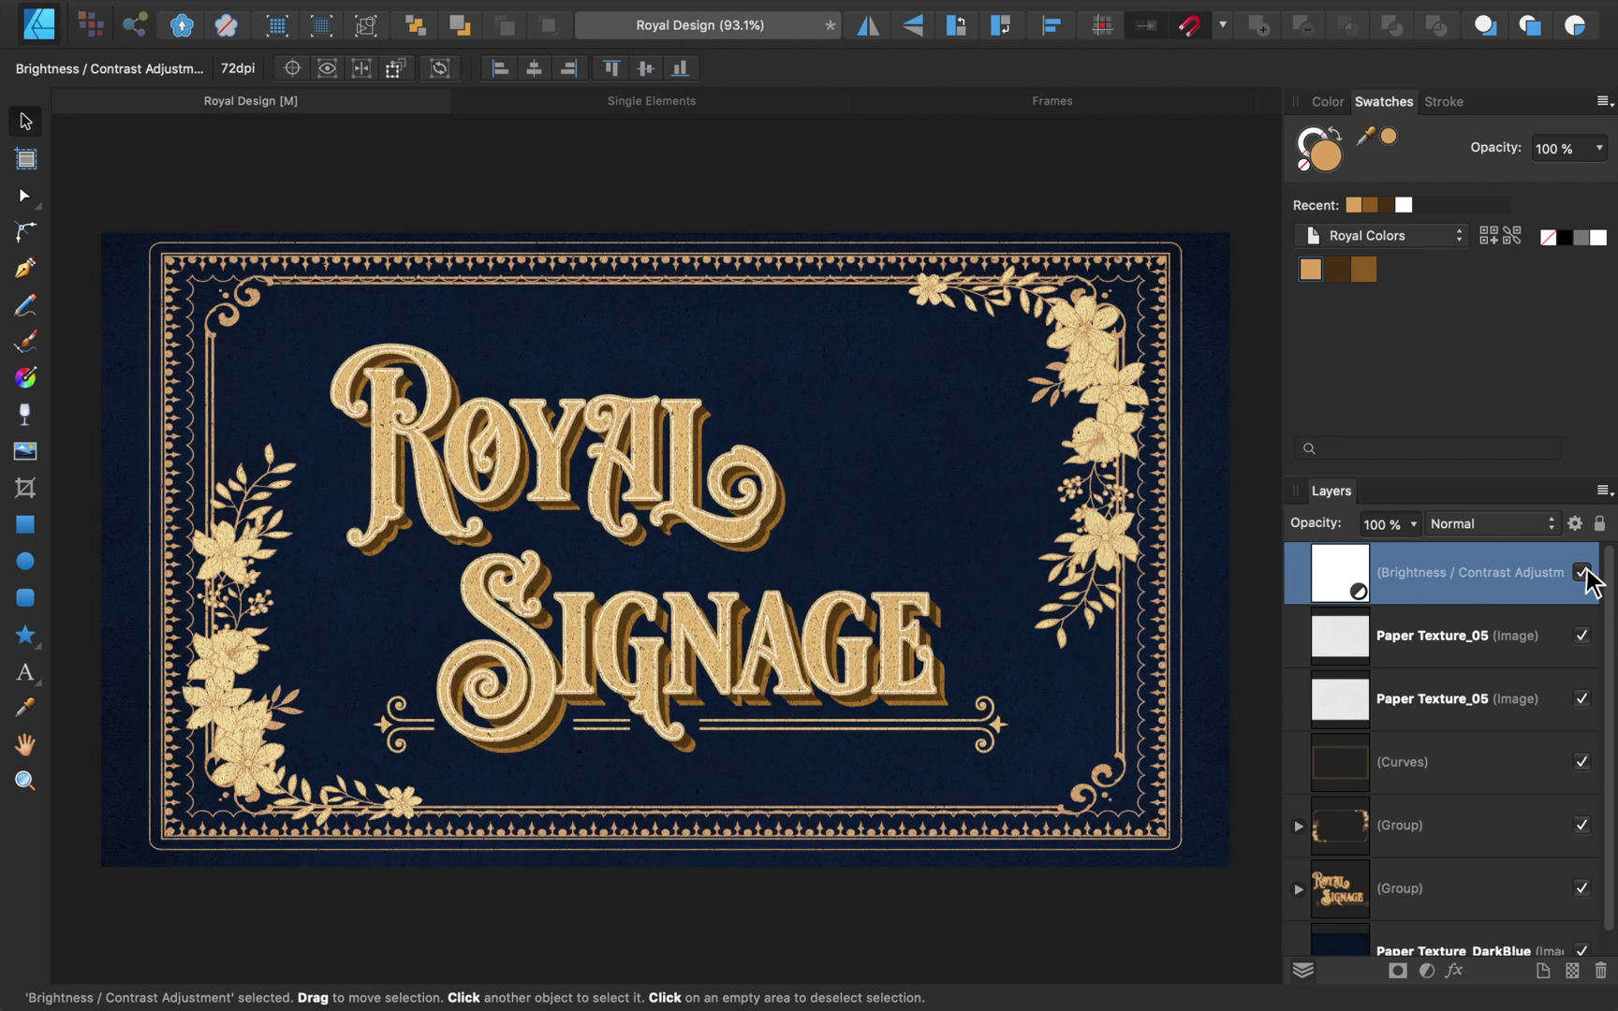